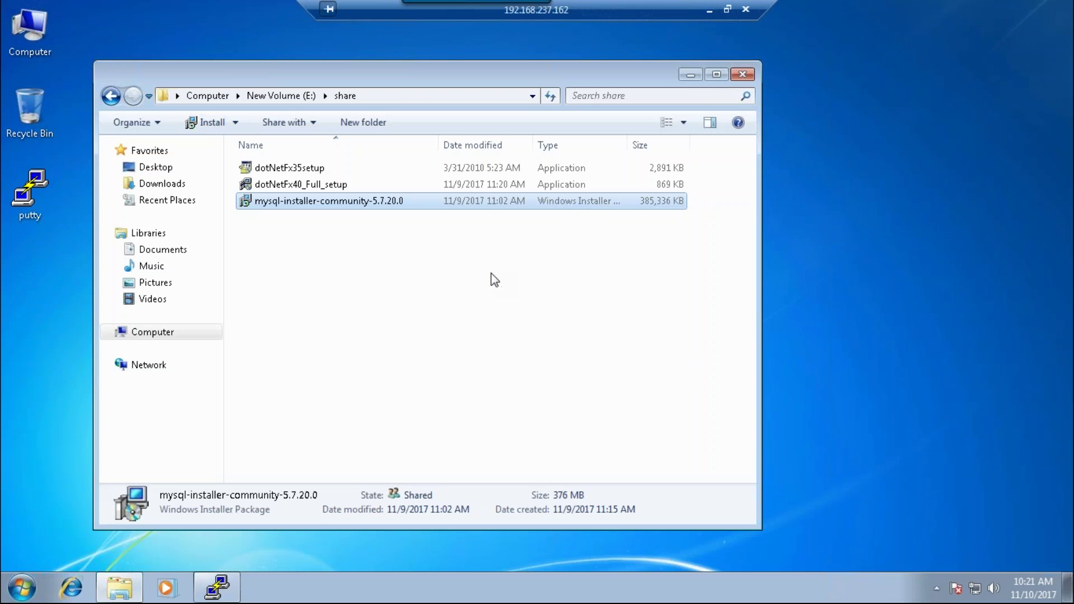
- Launch mysql-installer-community-5.7.20.0 from the share folder, allowing it past the security warning
double_click(387, 199)
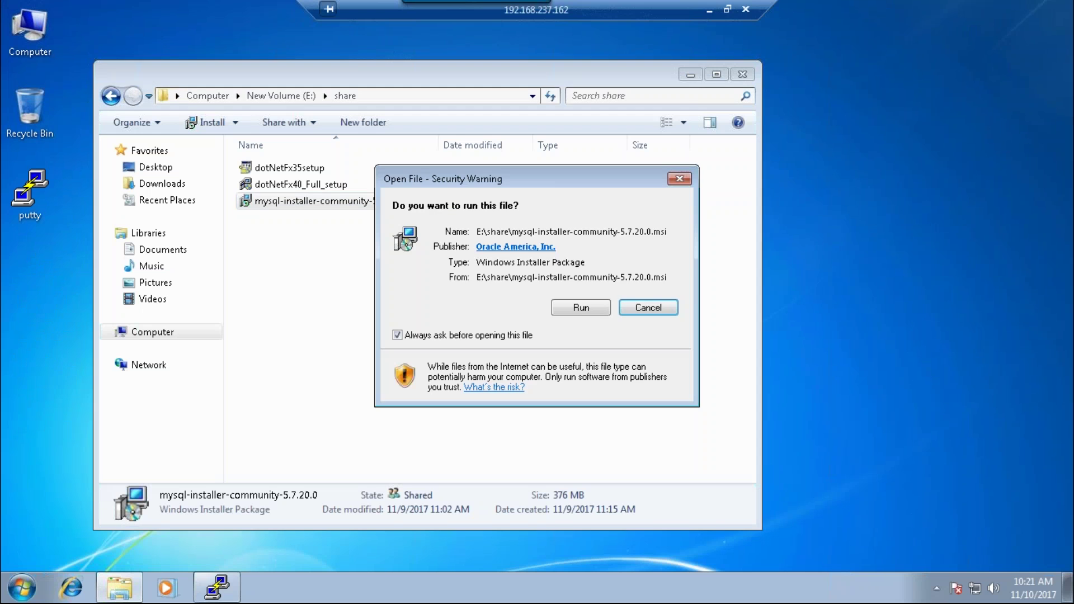
left_click(581, 307)
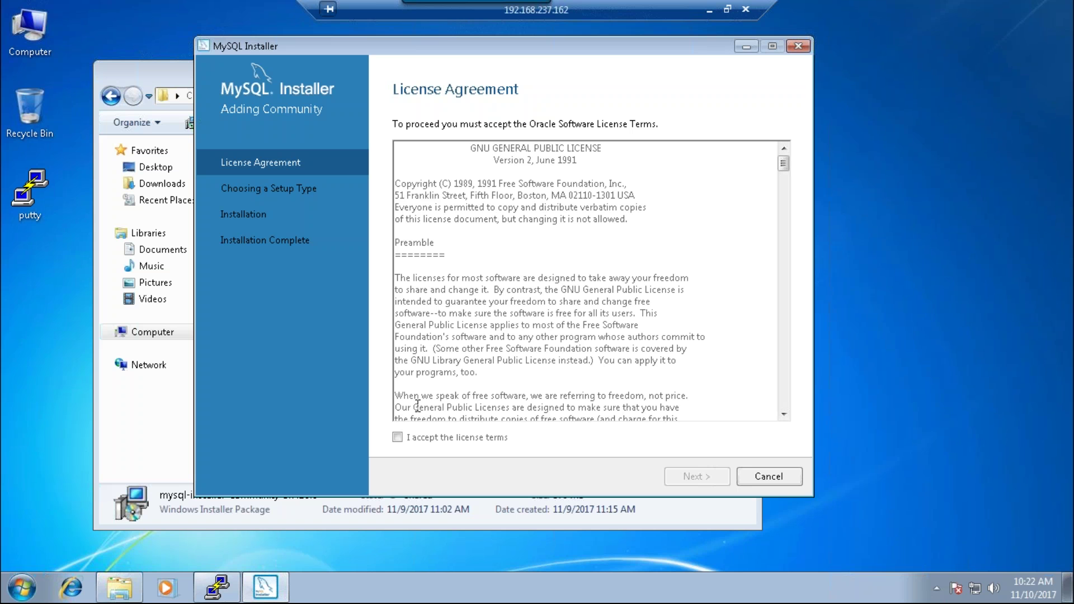
- Accept the Oracle license terms and continue to the setup type page
left_click(397, 437)
left_click(694, 478)
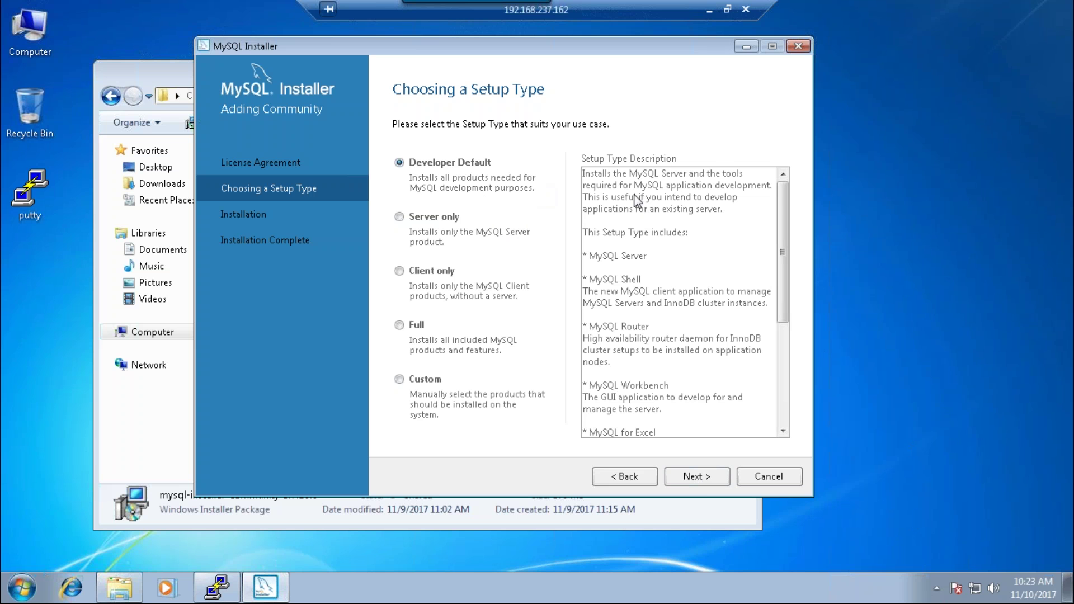
- Preview the Full and Server only setup types, then keep Developer Default and continue
left_click_drag(778, 194, 778, 269)
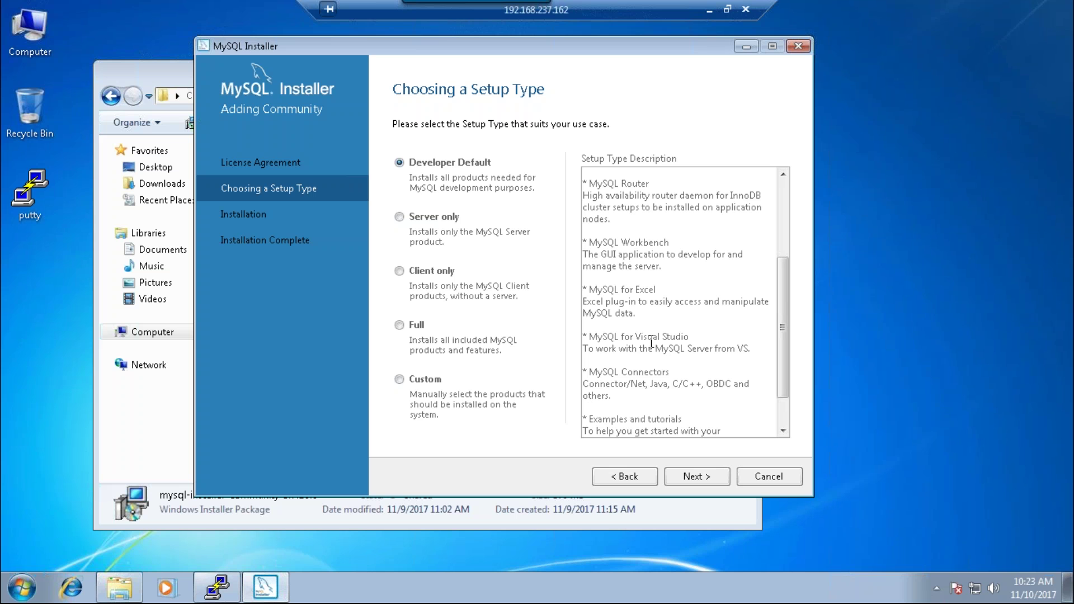
left_click_drag(783, 344, 778, 273)
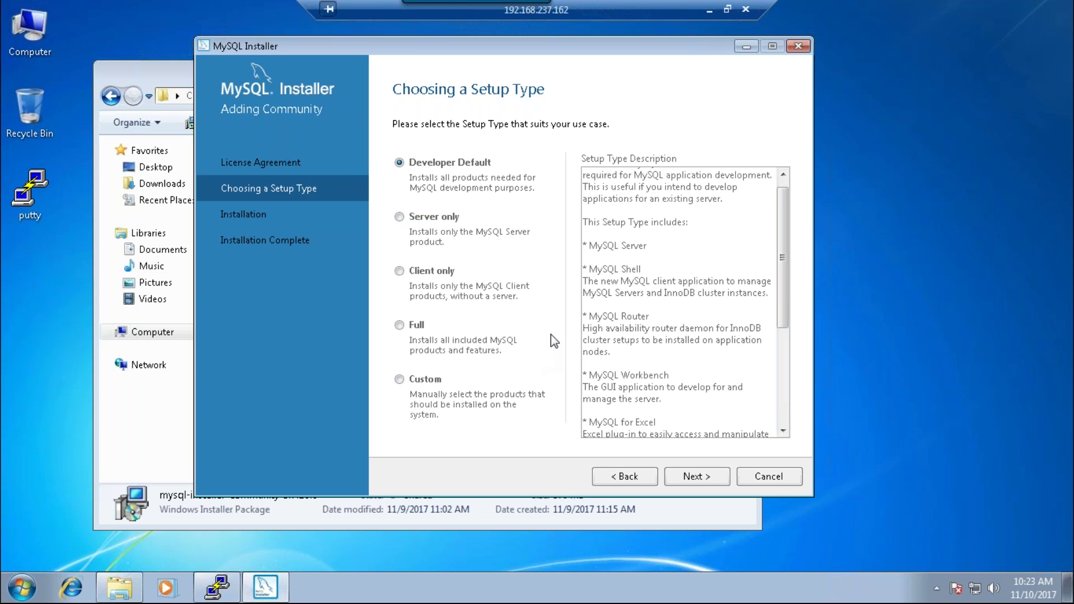
left_click(399, 325)
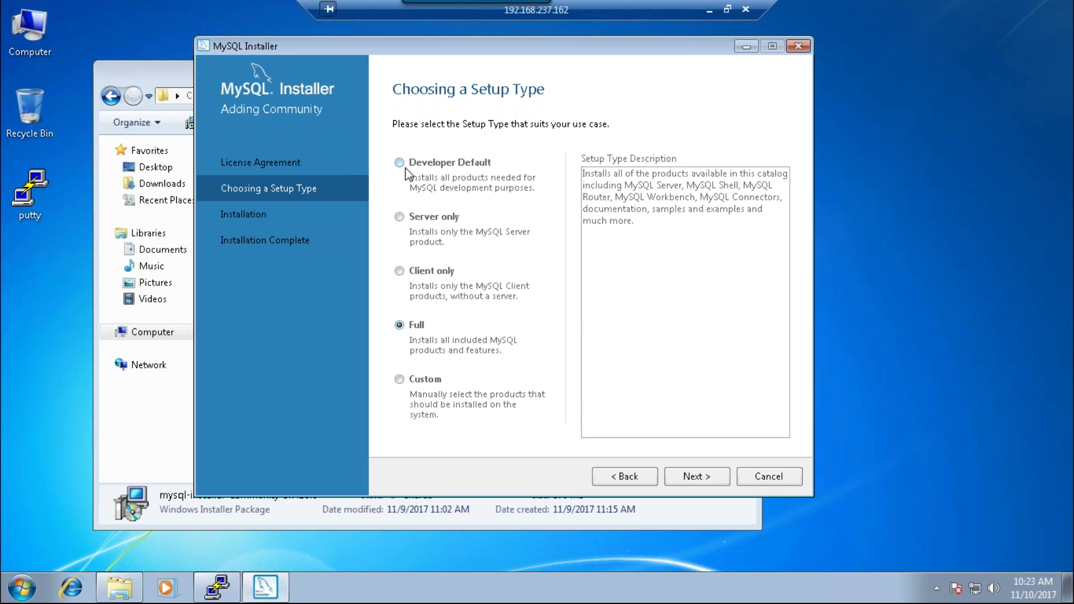
left_click(406, 221)
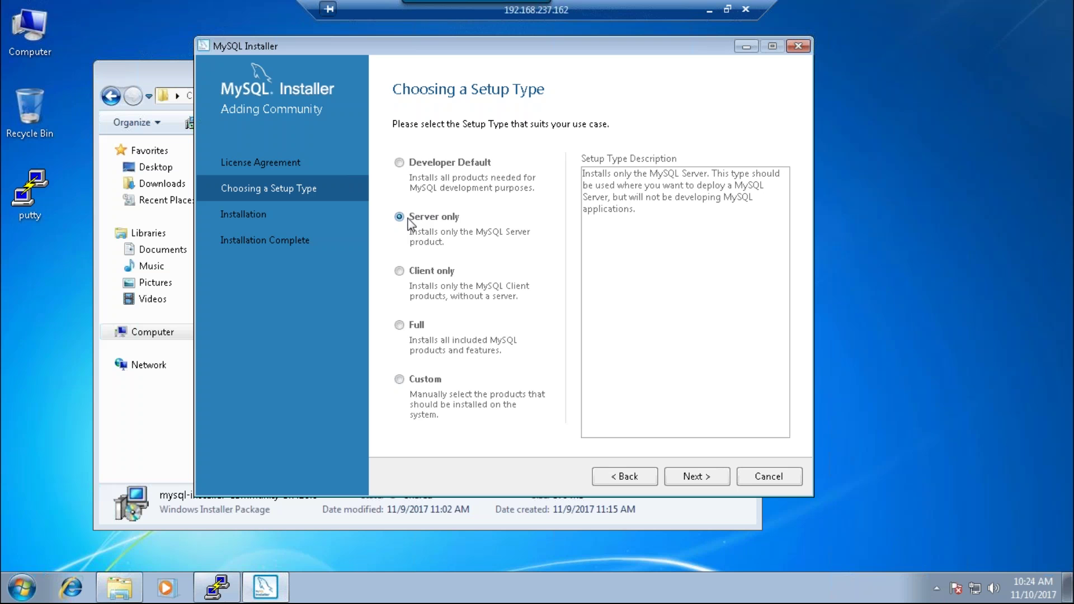
left_click(404, 166)
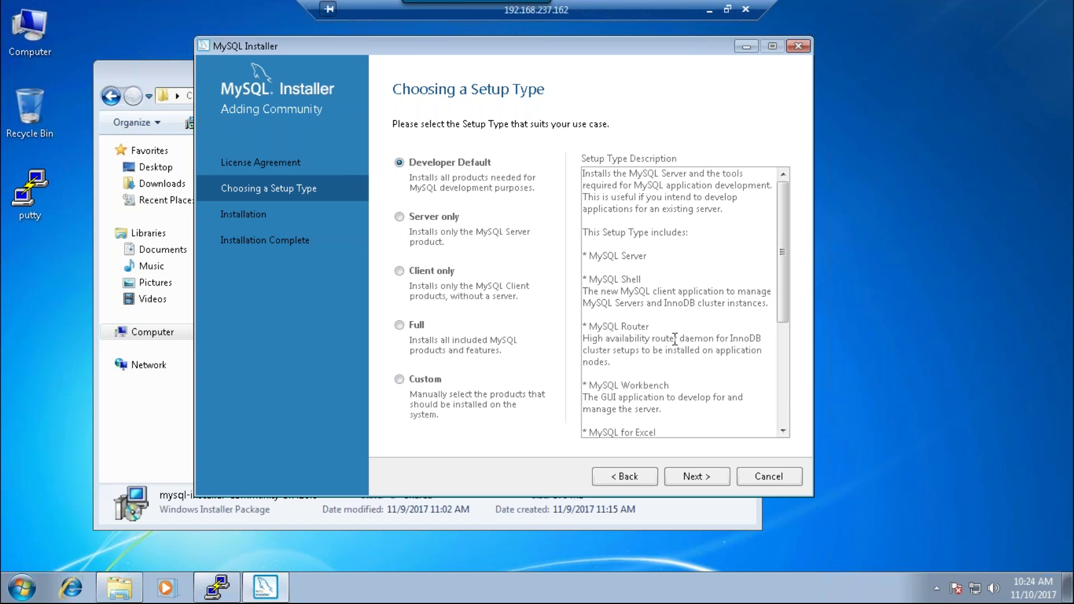
left_click_drag(783, 193, 779, 334)
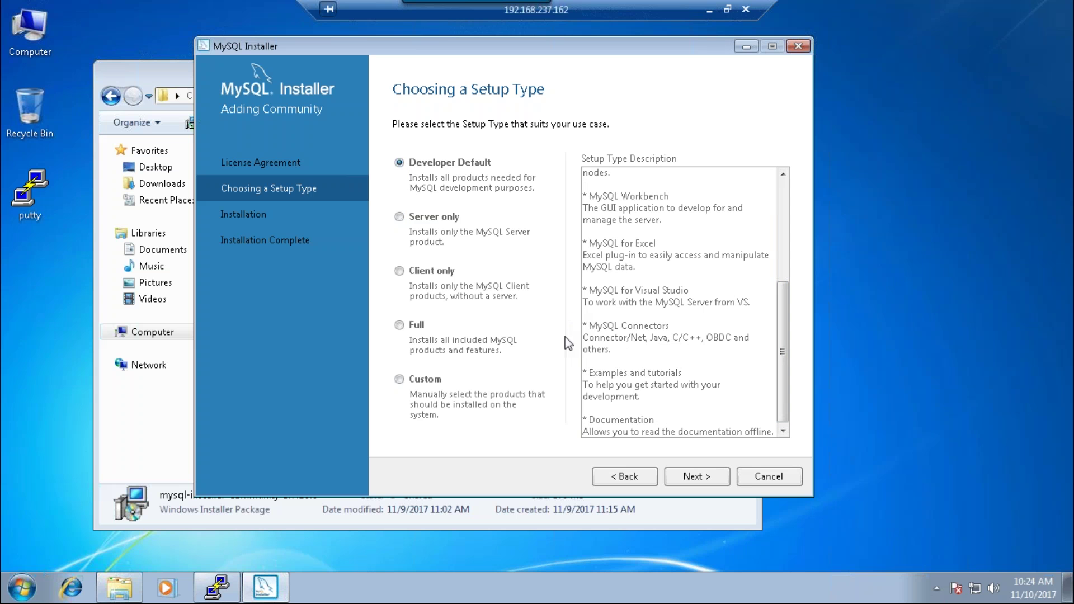
left_click(709, 482)
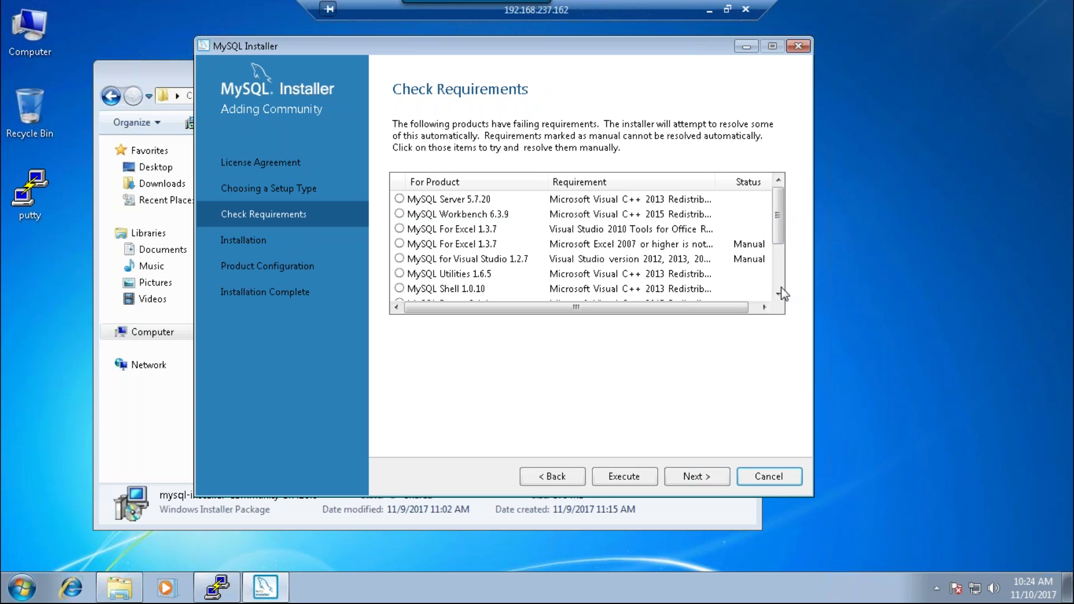
- Confirm continuing despite unmet requirements, install the five listed products, and advance to configuration
mouse_move(777, 204)
left_mouse_down()
mouse_move(777, 257)
mouse_move(776, 216)
left_mouse_up()
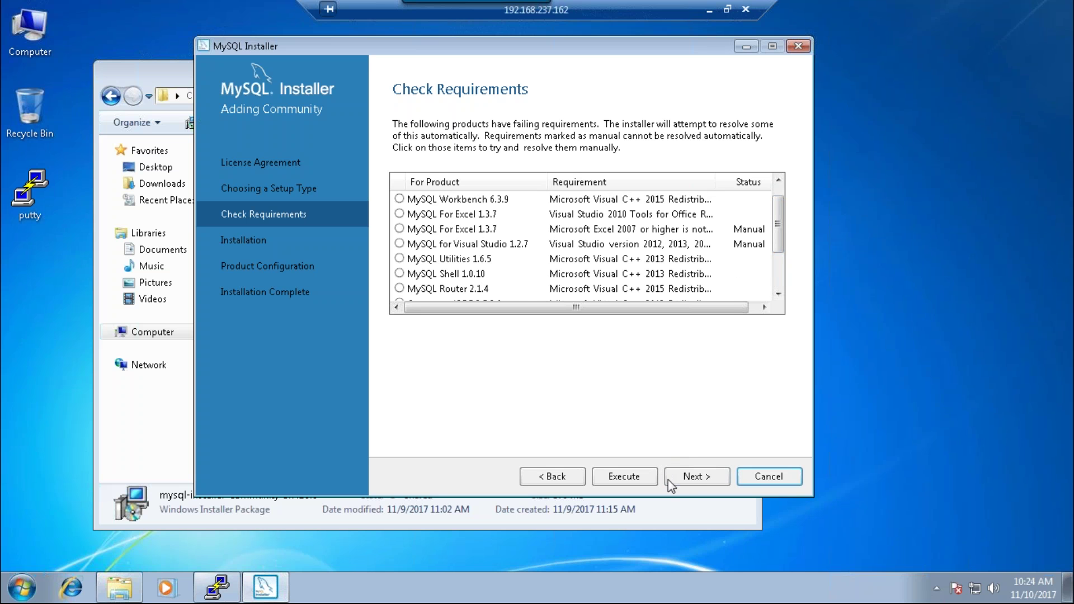
left_click(691, 479)
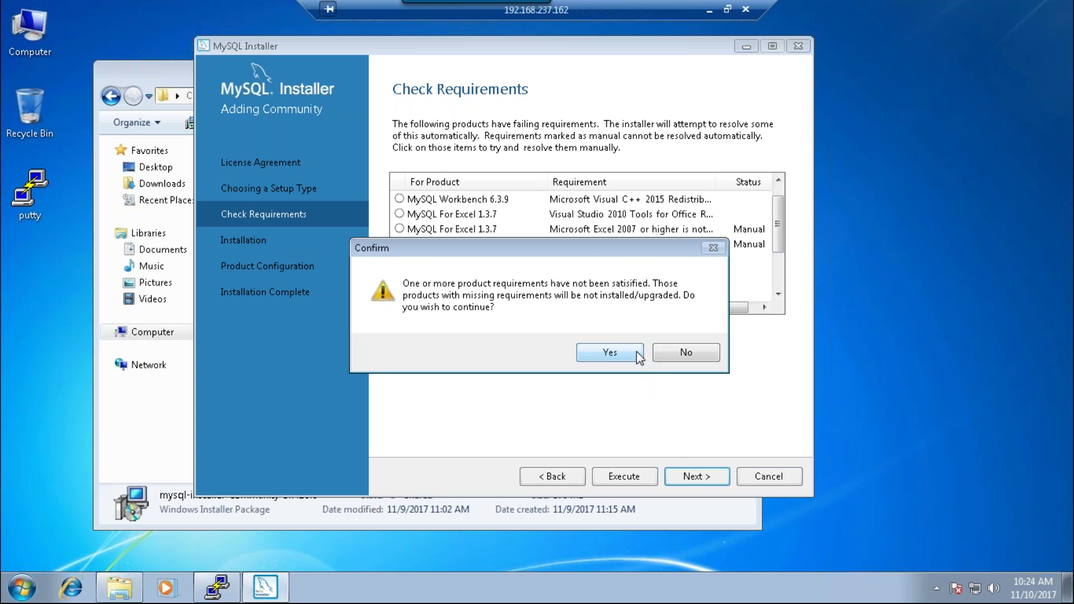
left_click(639, 358)
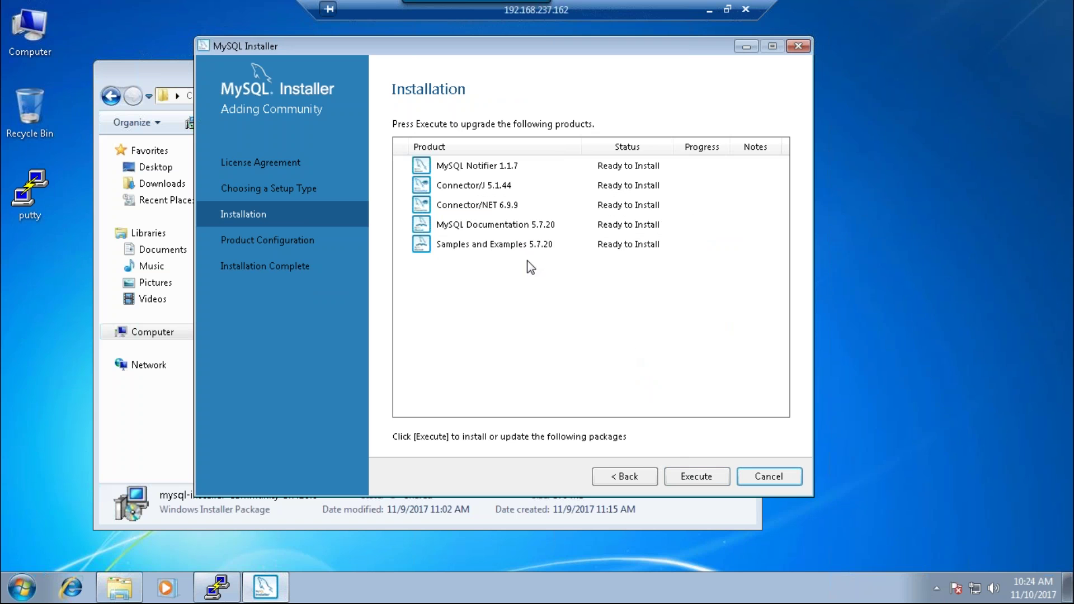
left_click(713, 473)
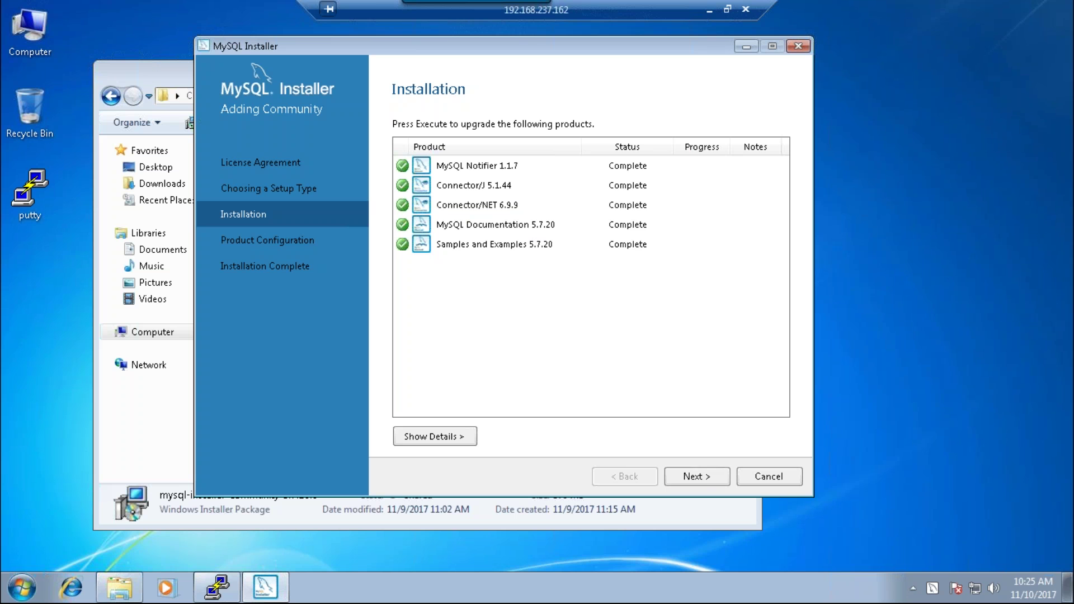
left_click(694, 476)
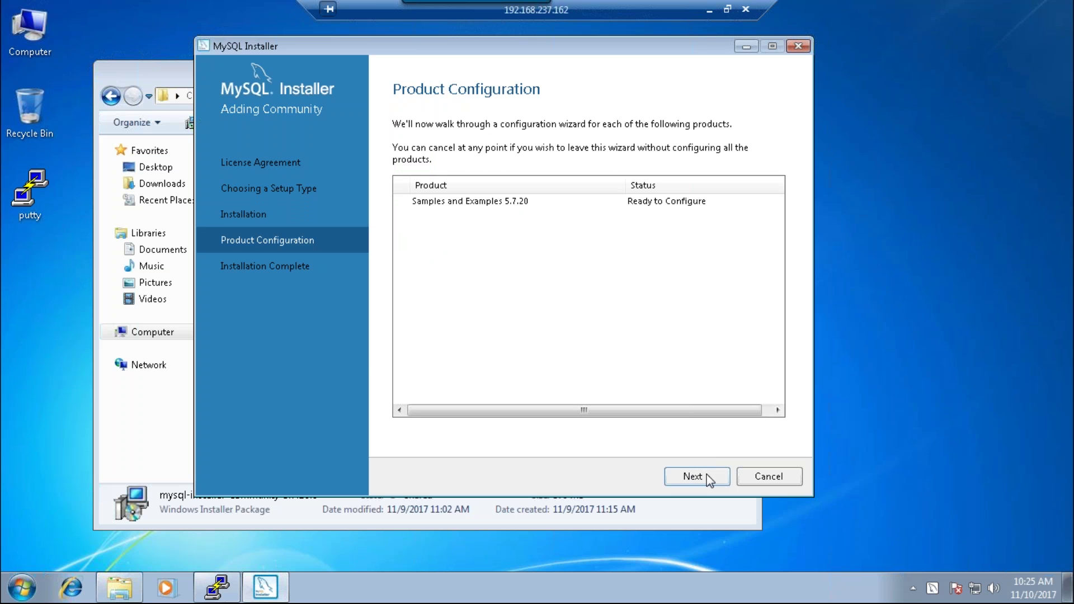
- Dismiss the no-compatible-servers error, cancel the Samples and Examples configuration, and exit the installer
left_click(710, 474)
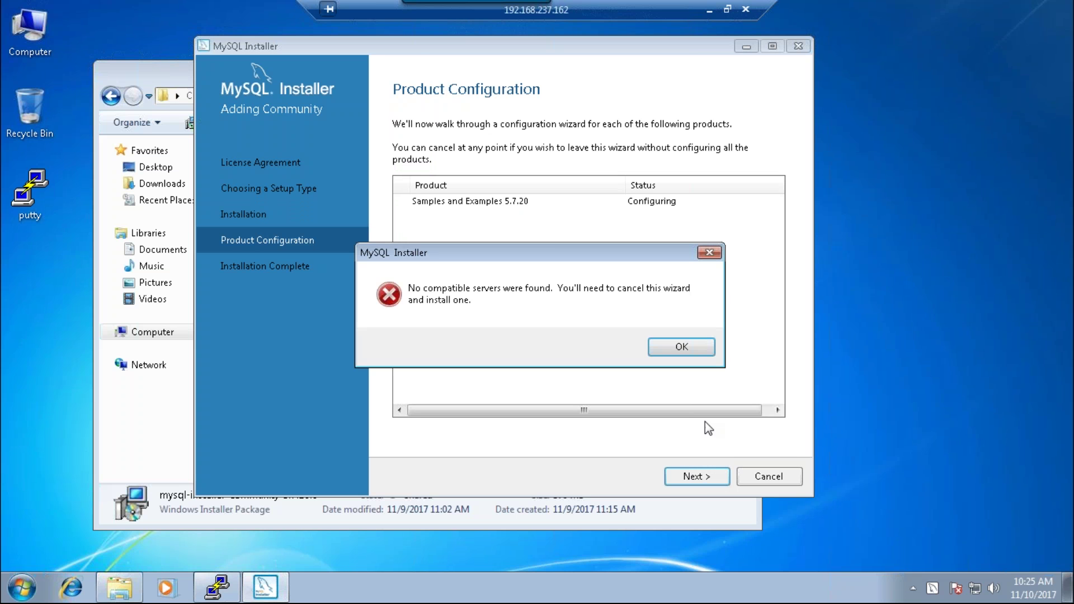
left_click(682, 344)
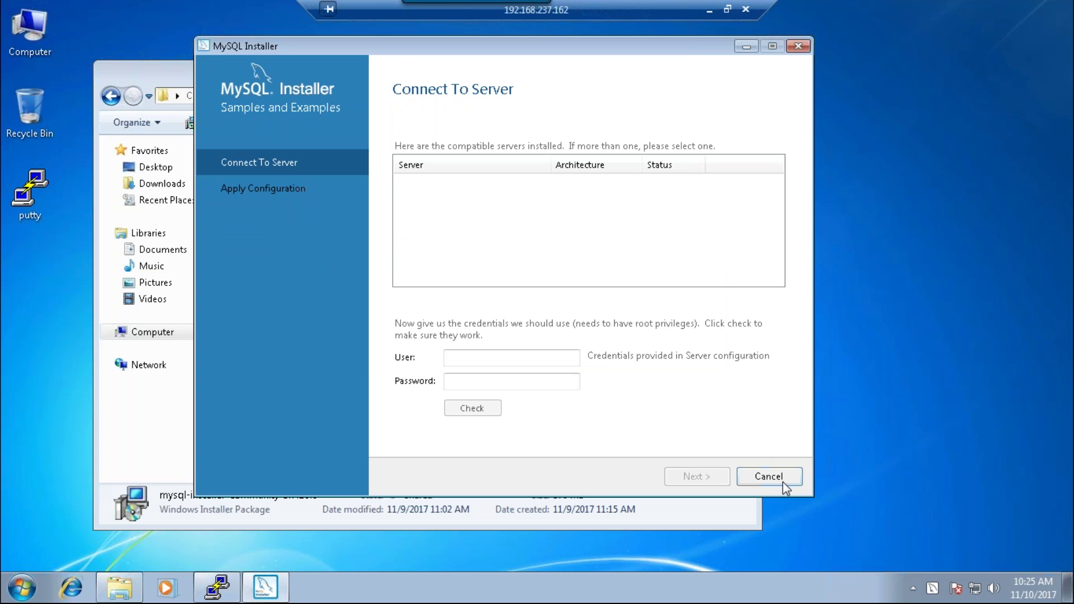
left_click(486, 356)
left_click(769, 482)
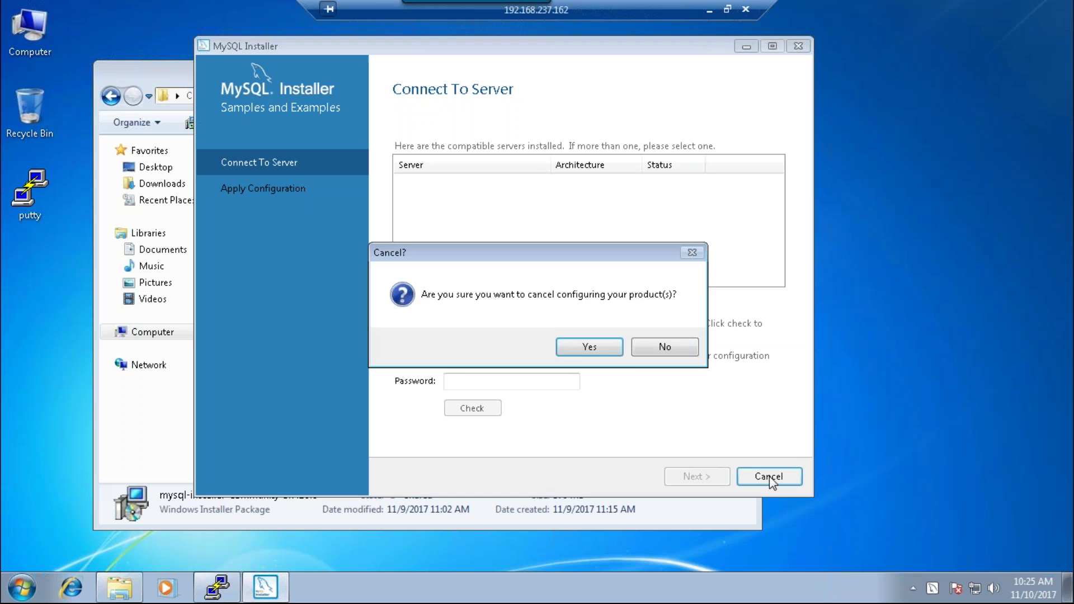
left_click(616, 353)
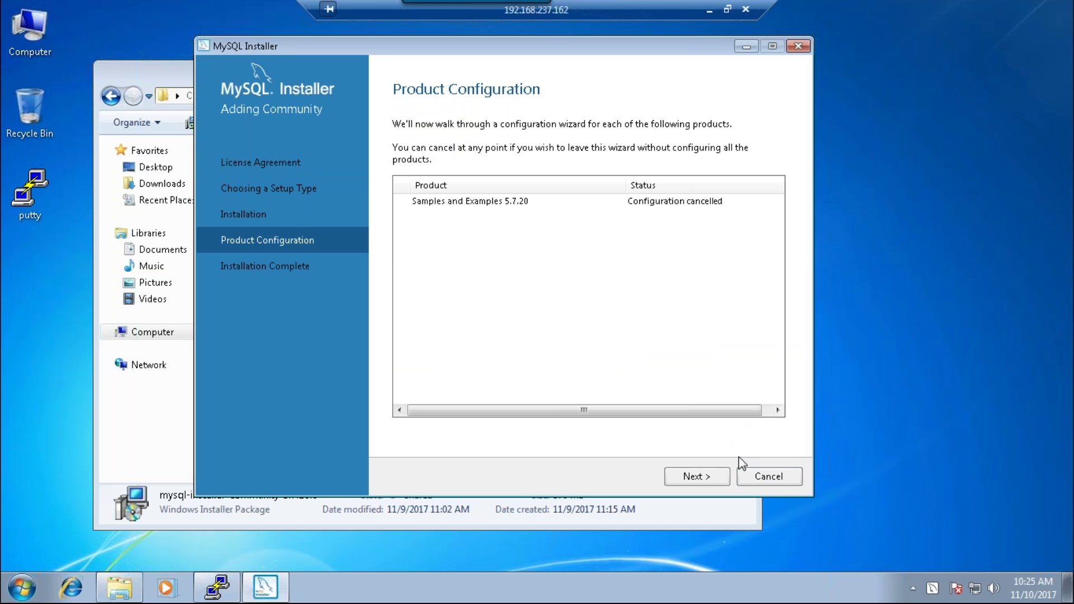
left_click(766, 477)
left_click(565, 348)
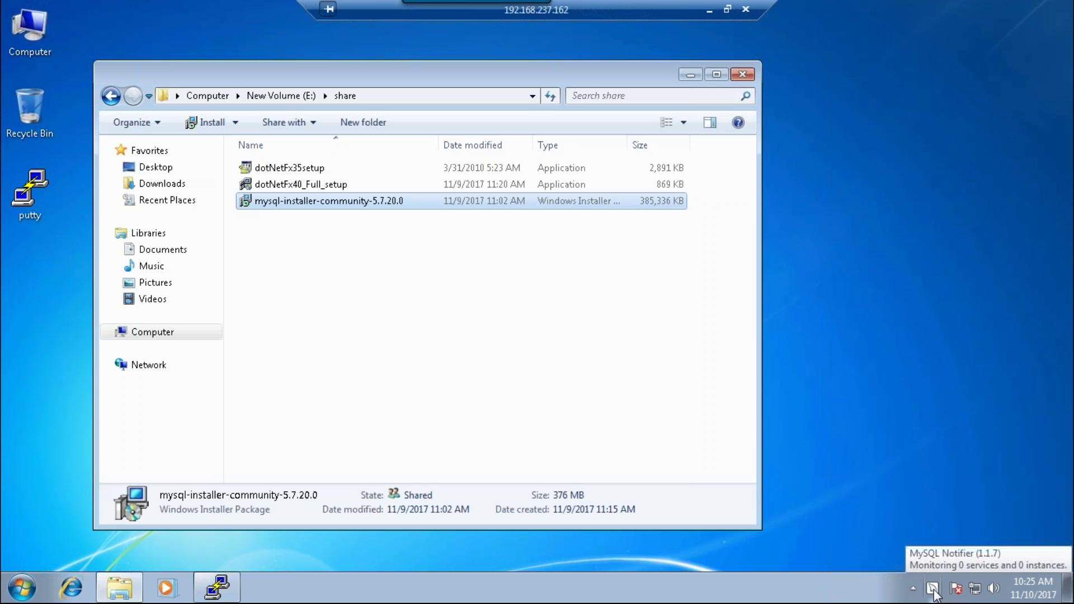
- Relaunch the installer package and start adding a product, expanding the MySQL Servers category
double_click(332, 202)
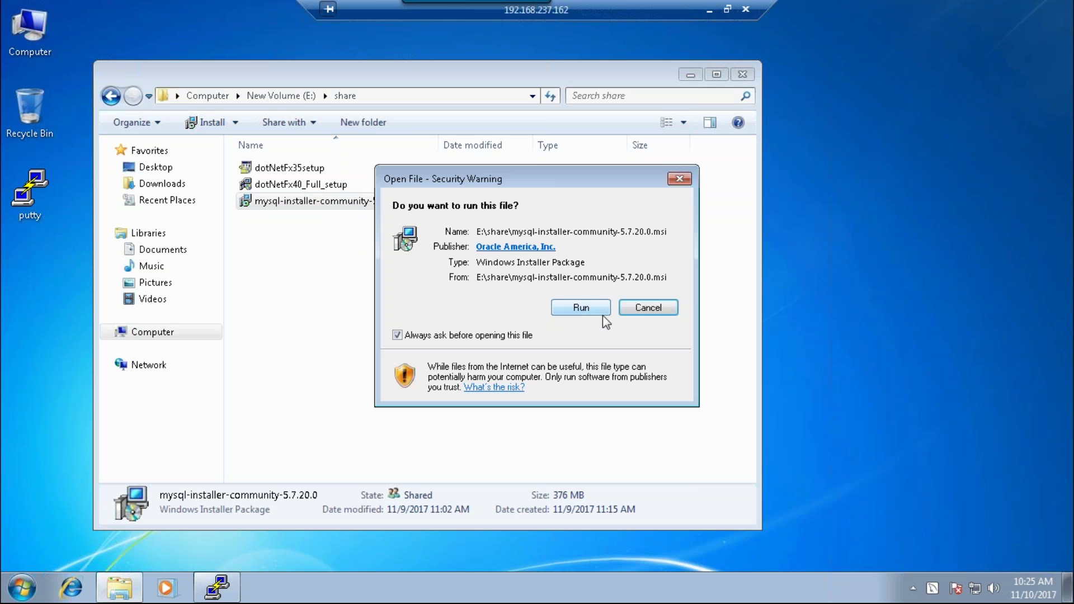
left_click(638, 308)
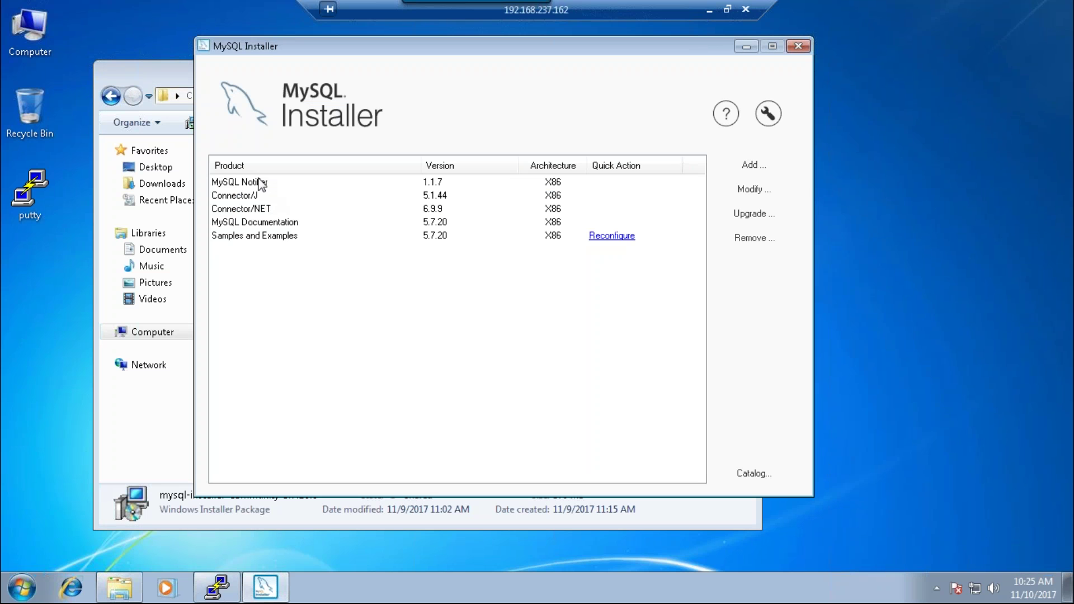
left_click(751, 165)
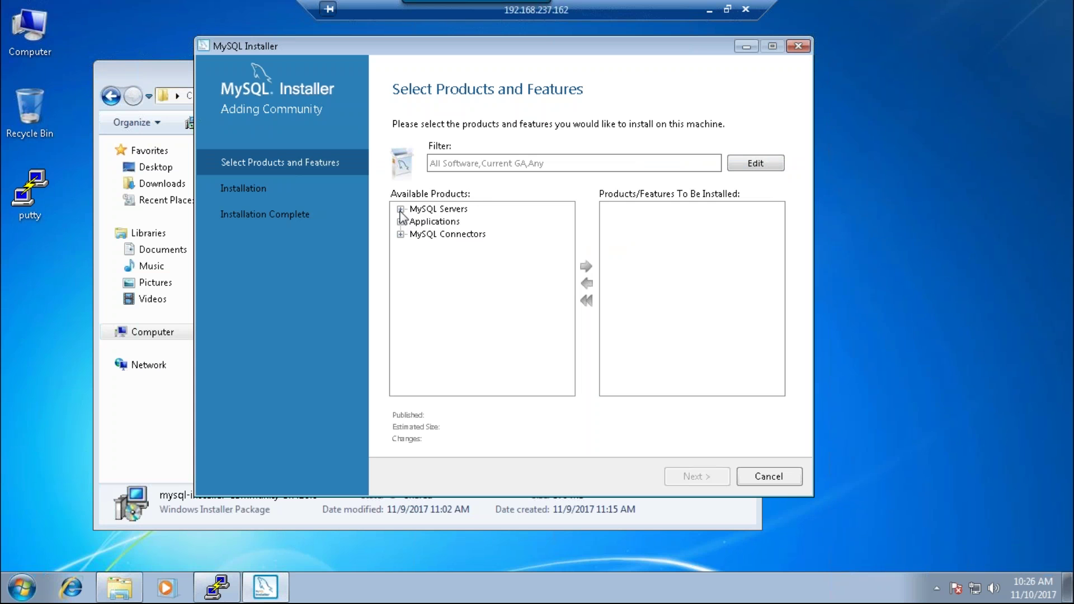
left_click(401, 209)
- Browse MySQL Servers down to the MySQL Server 5.7.20 X64 and X86 editions
left_click(442, 222)
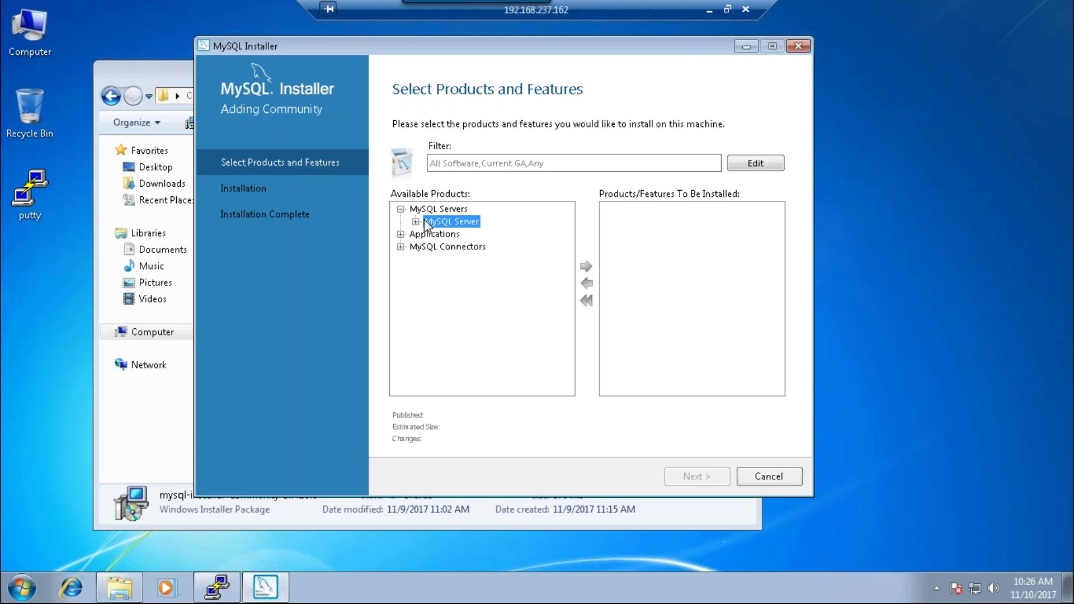
left_click(415, 222)
left_click(485, 235)
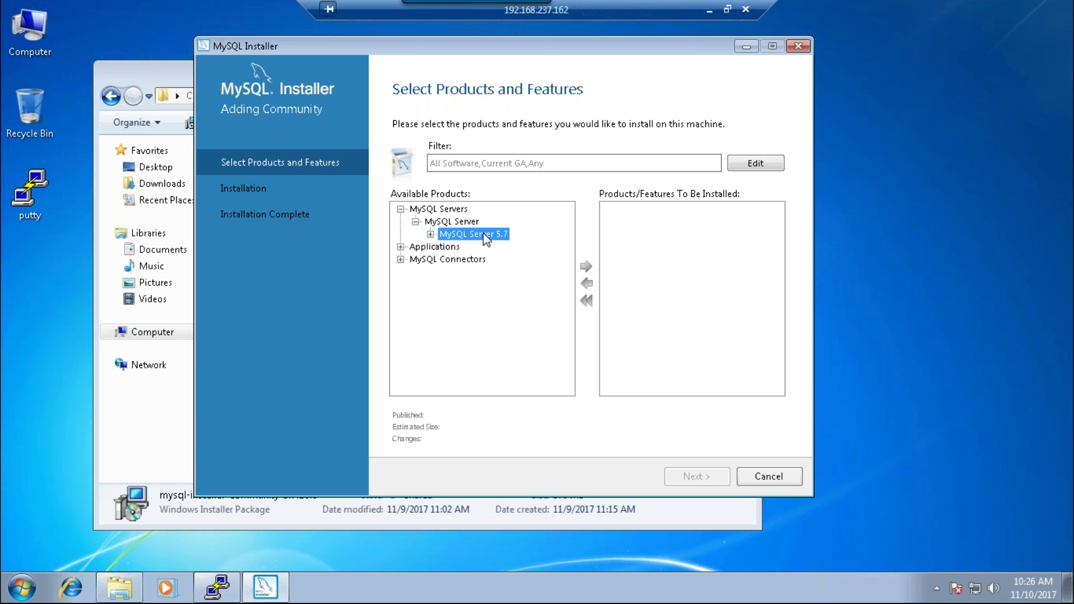
left_click(430, 234)
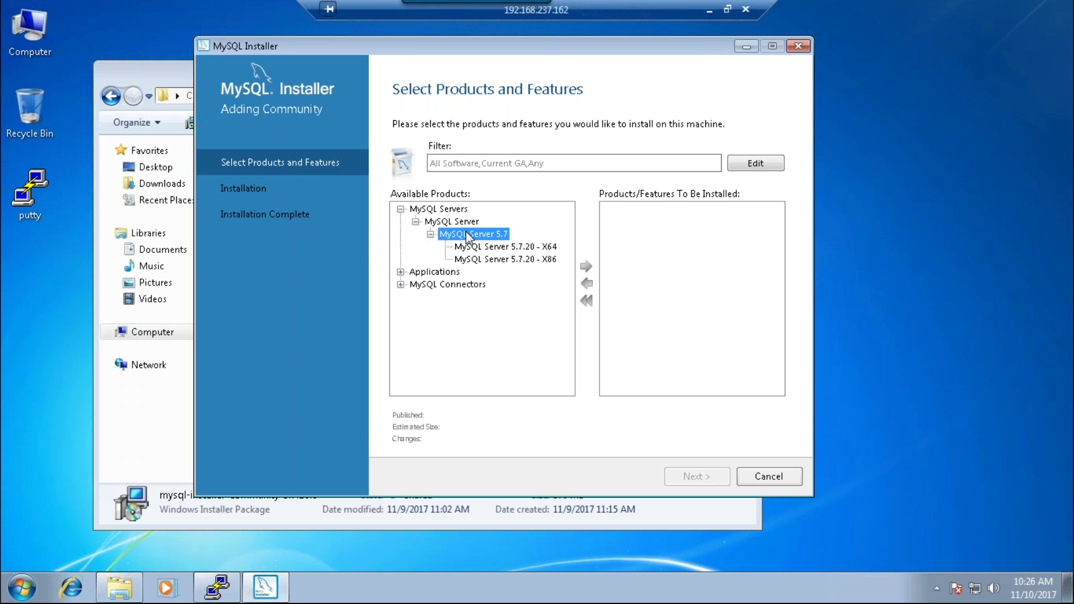
left_click(509, 260)
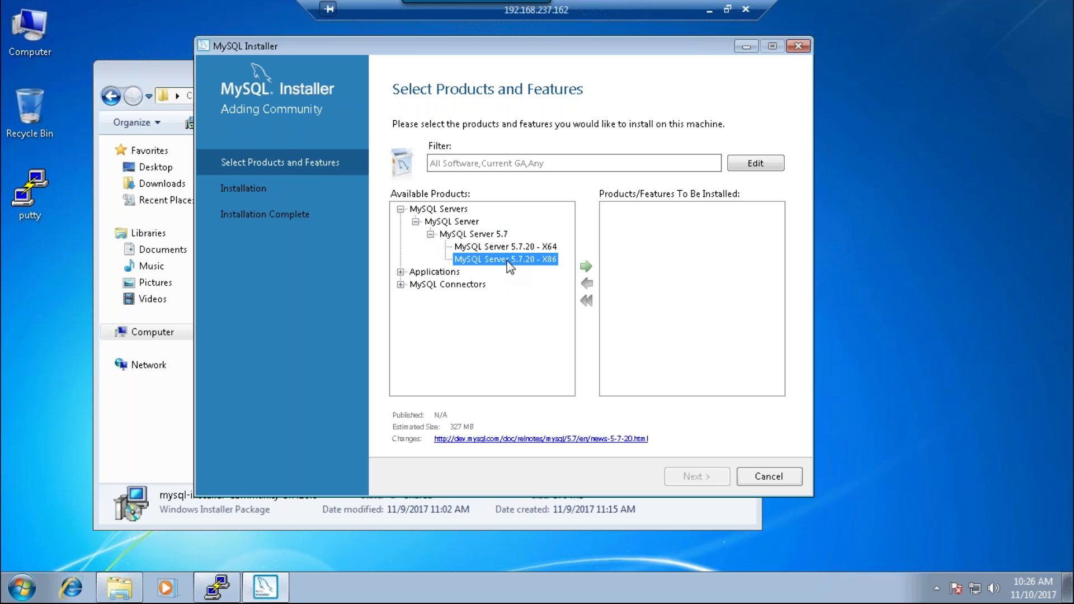
- Check the VM's system properties to confirm a 64-bit operating system
right_click(33, 47)
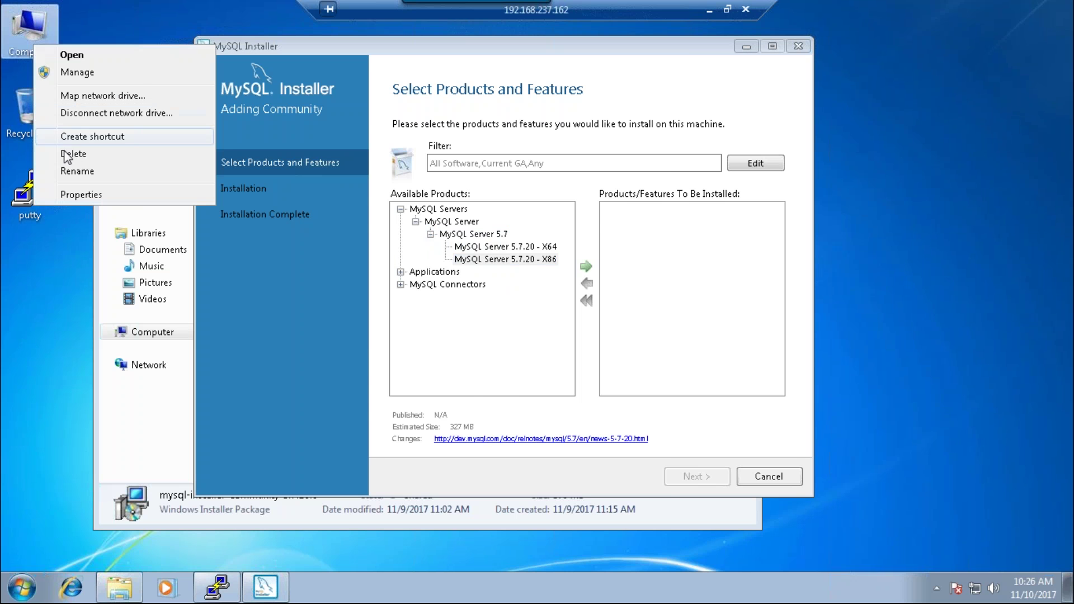
left_click(67, 194)
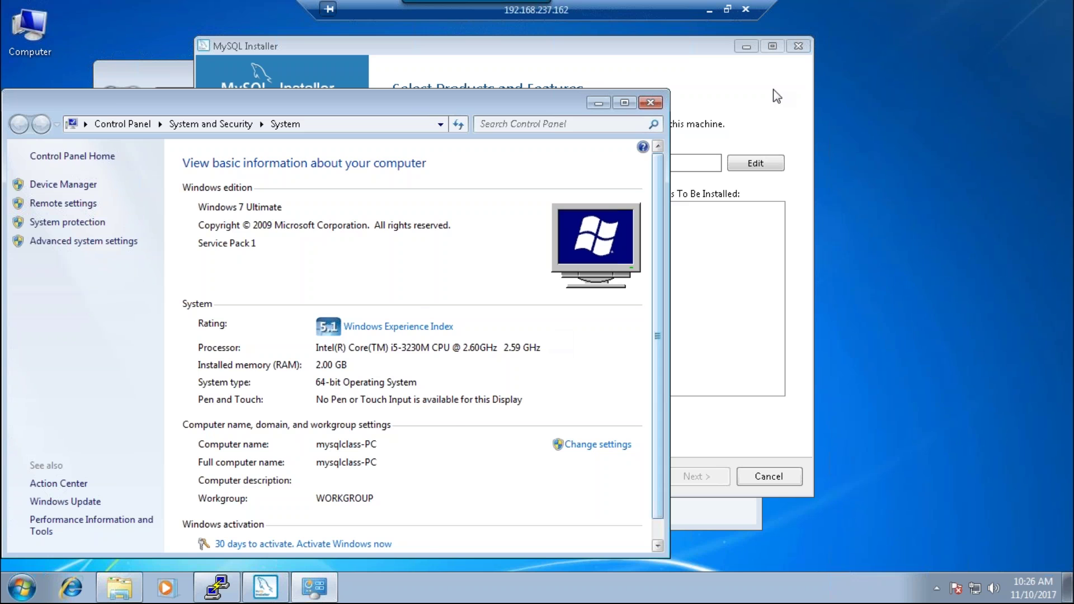
left_click(642, 105)
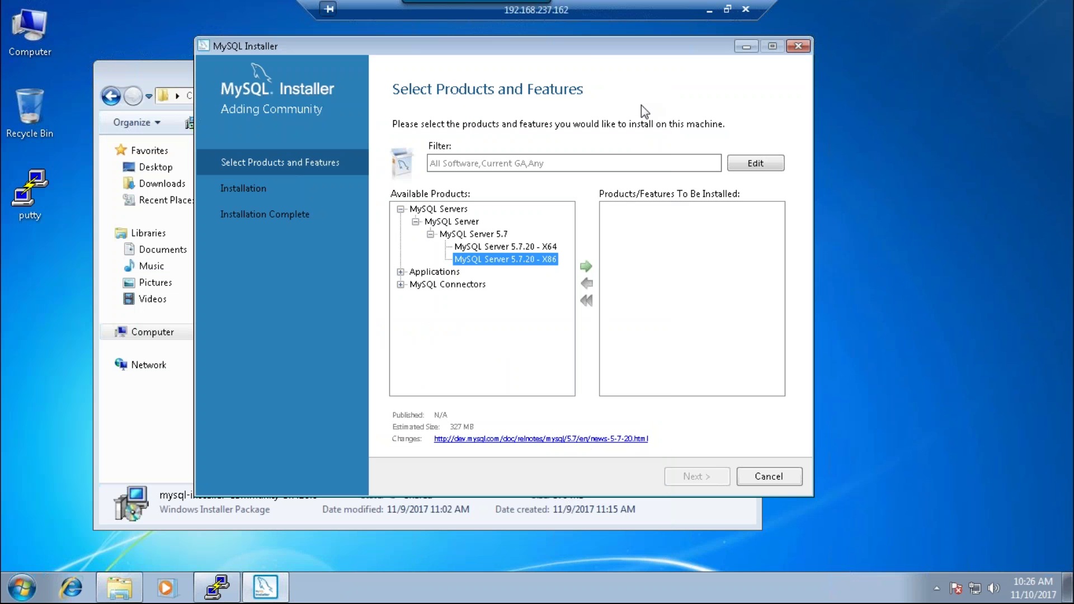
- Add MySQL Server 5.7.20 - X64 to the install list and continue to requirements
left_click(522, 248)
left_click(585, 267)
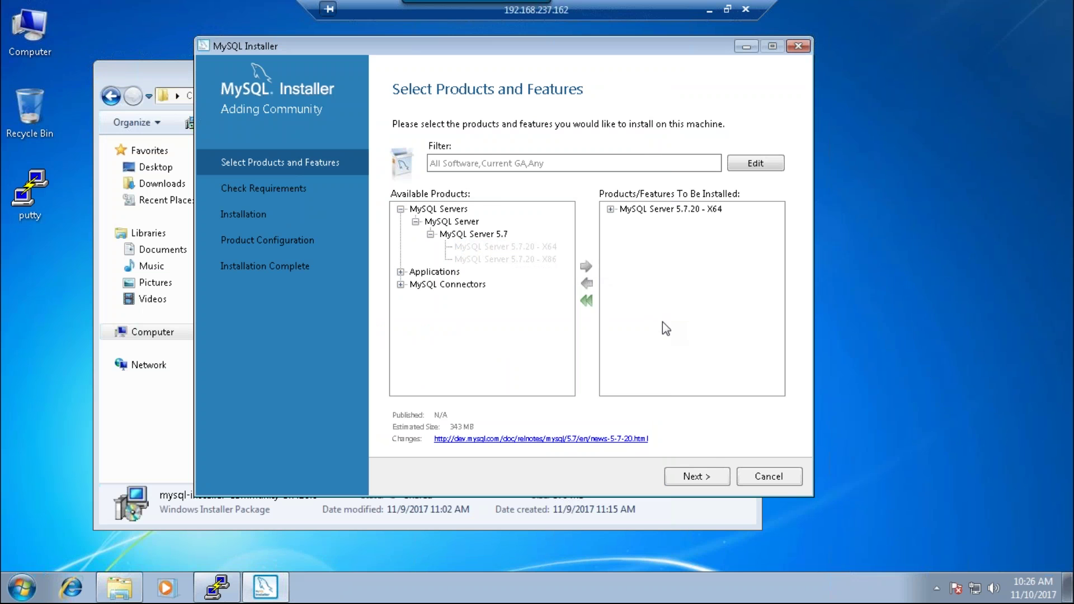
left_click(714, 478)
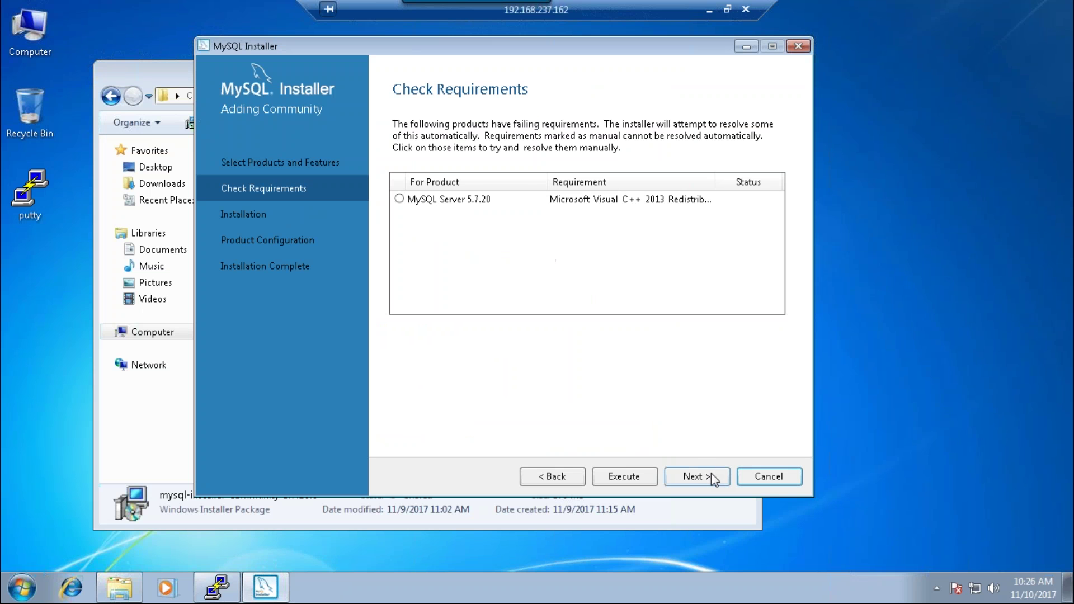
- Review MySQL Server 5.7.20's missing Visual C++ 2013 requirement, decline continuing, and go back
left_click(404, 204)
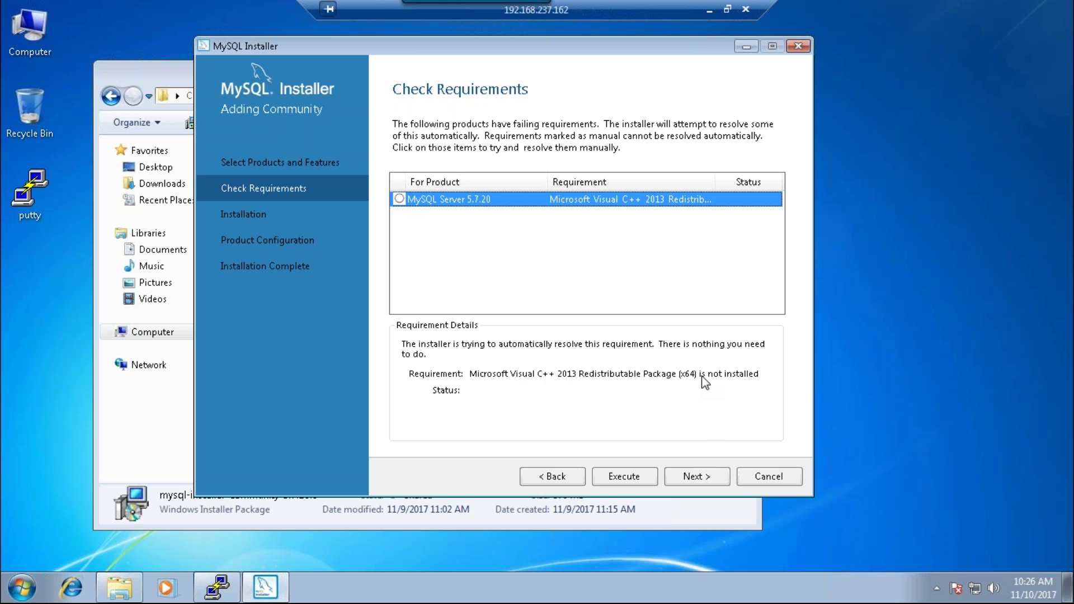
left_click(710, 474)
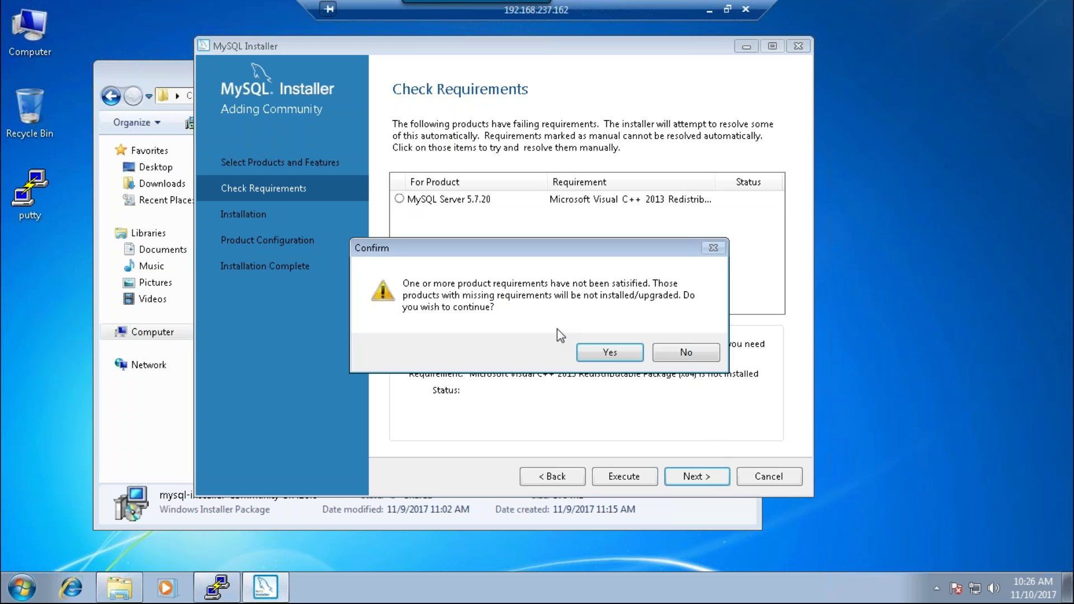
left_click(684, 350)
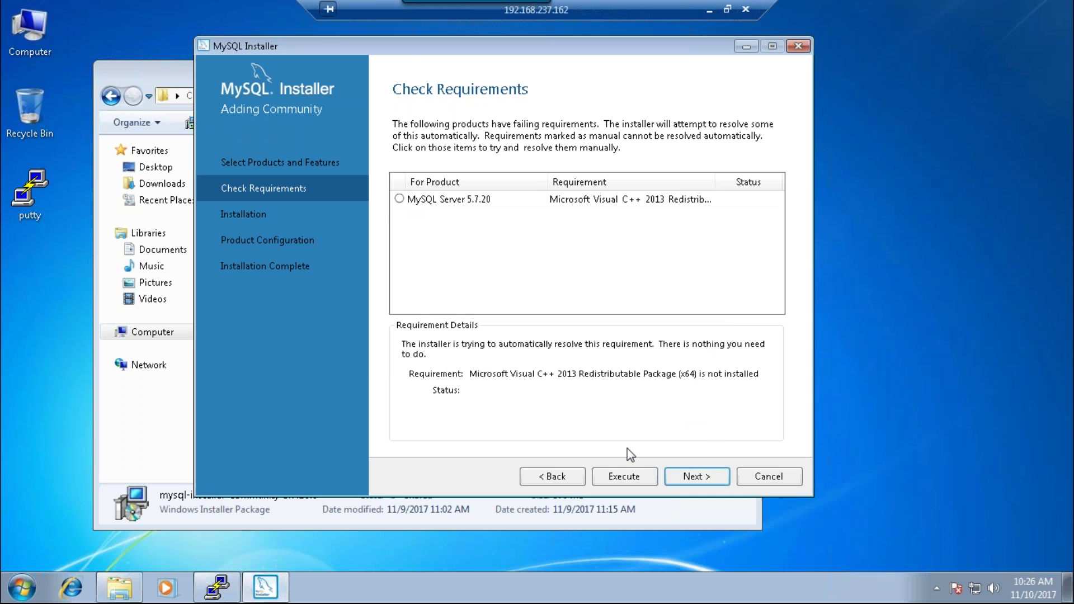
left_click(548, 476)
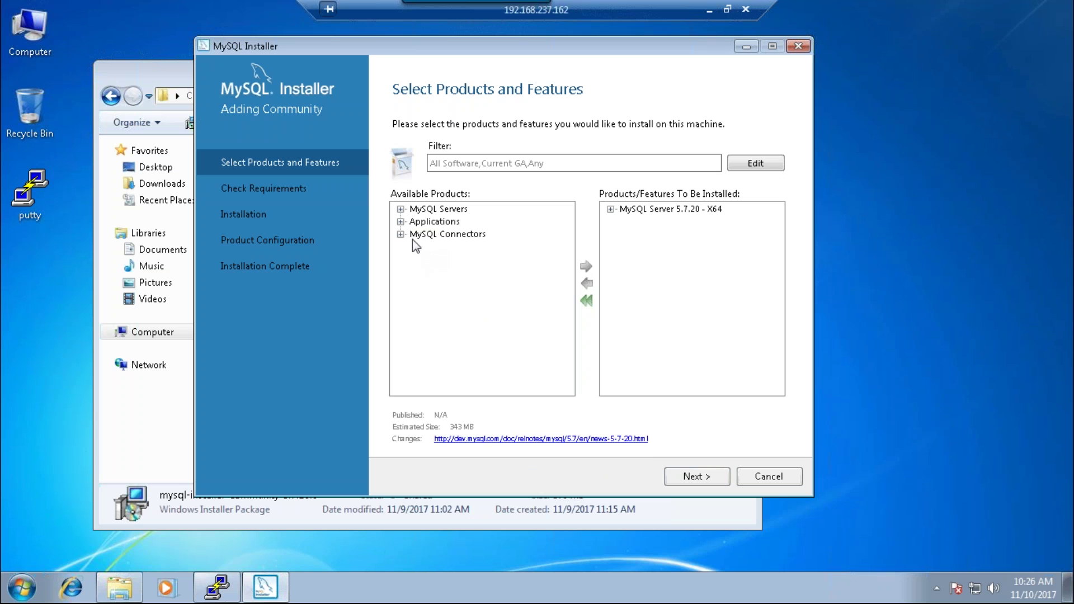
- Add MySQL Workbench 6.3.9 - X64 from Applications to the install list
left_click(400, 222)
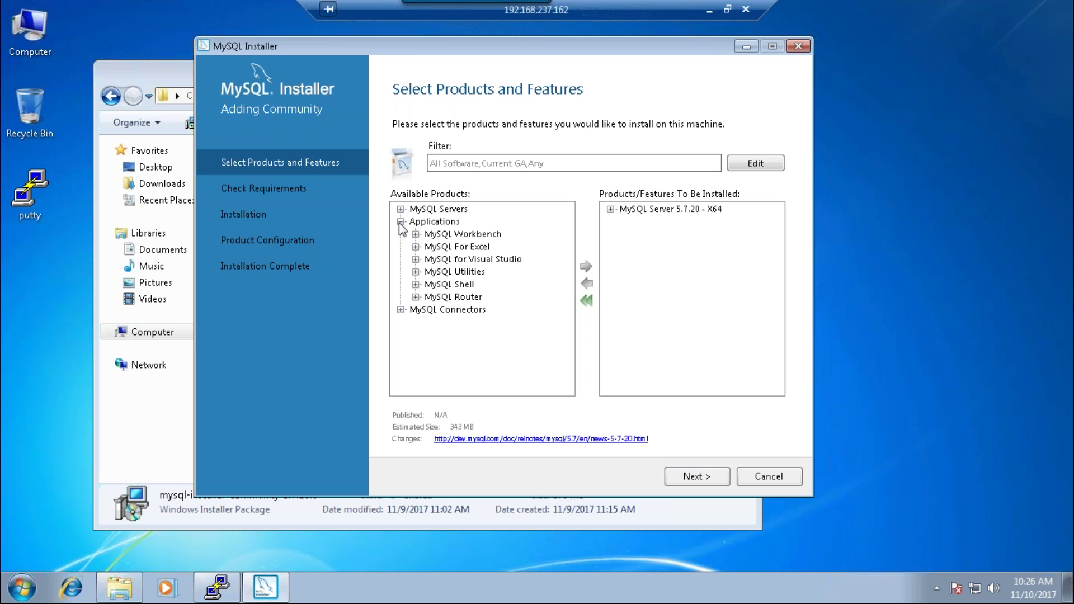
left_click(454, 235)
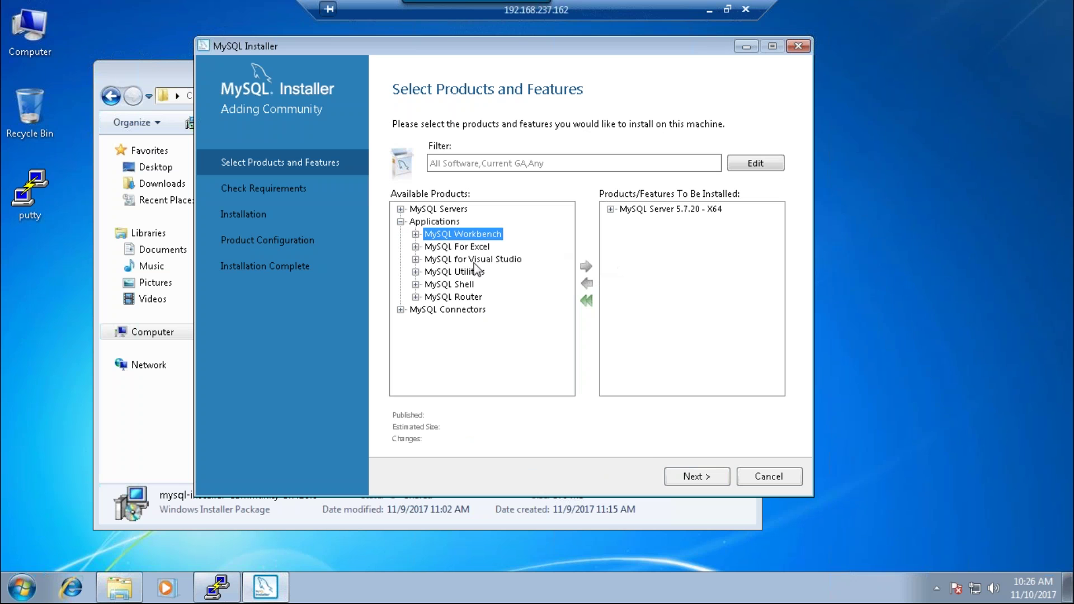
left_click(415, 234)
left_click(477, 247)
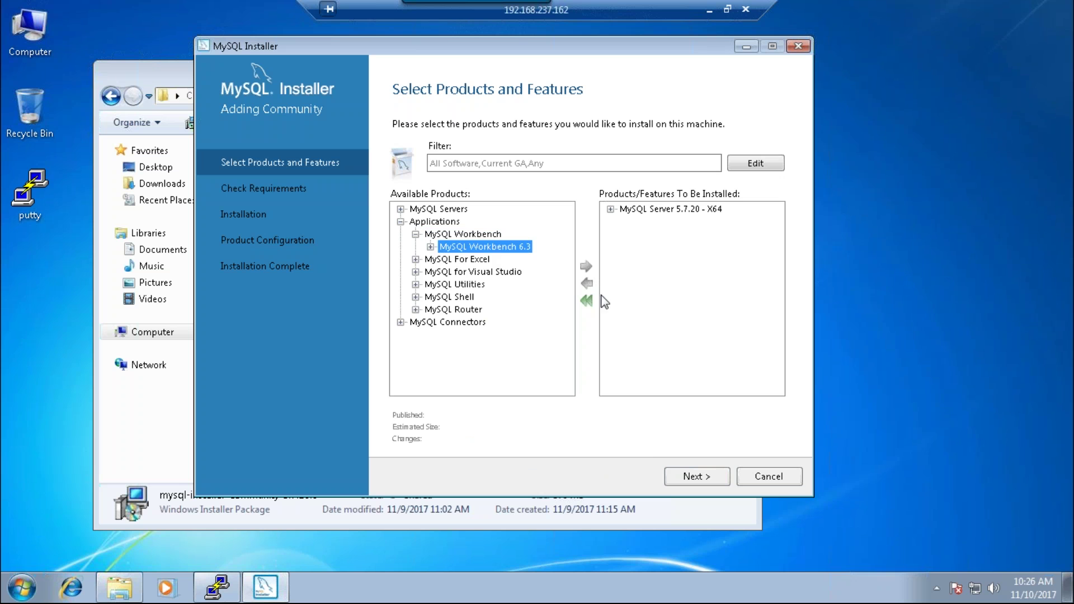
left_click(430, 246)
left_click(509, 261)
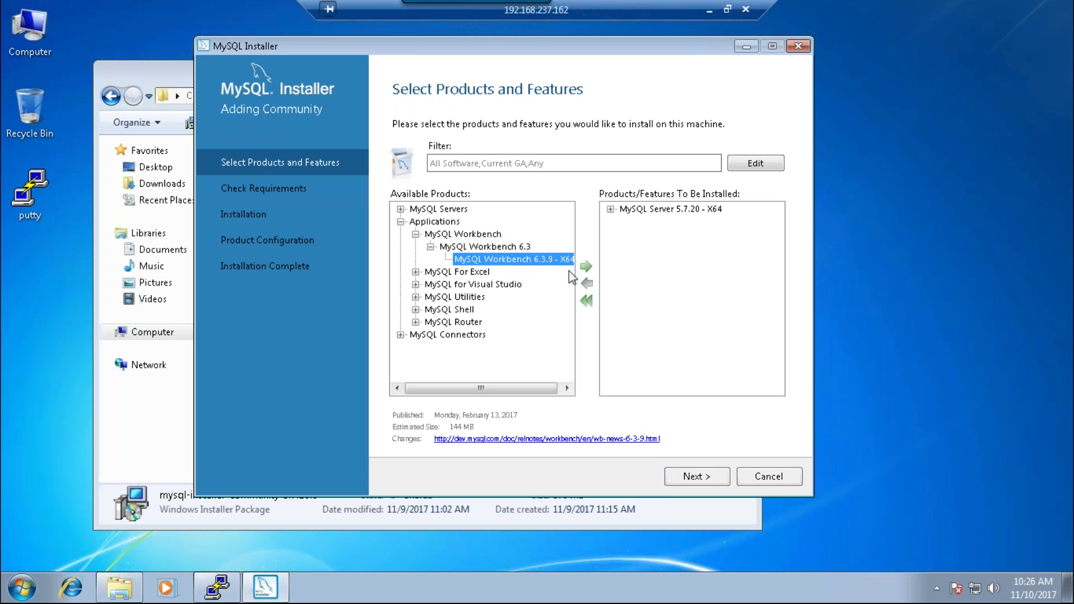
left_click(585, 266)
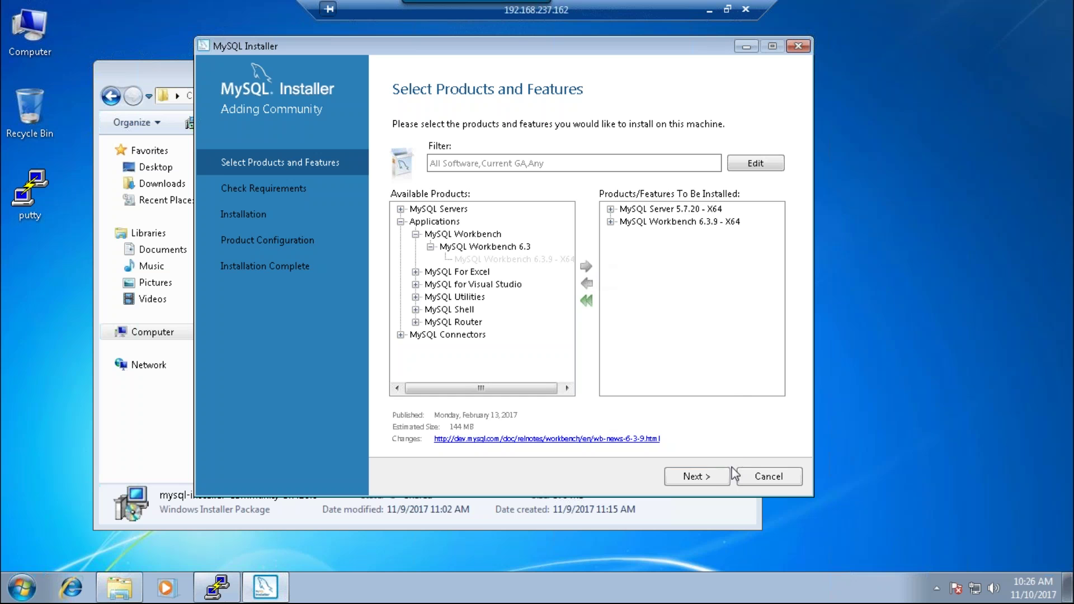
- Continue past the unmet requirements and run the installation, showing its log details
left_click(711, 480)
left_click(711, 480)
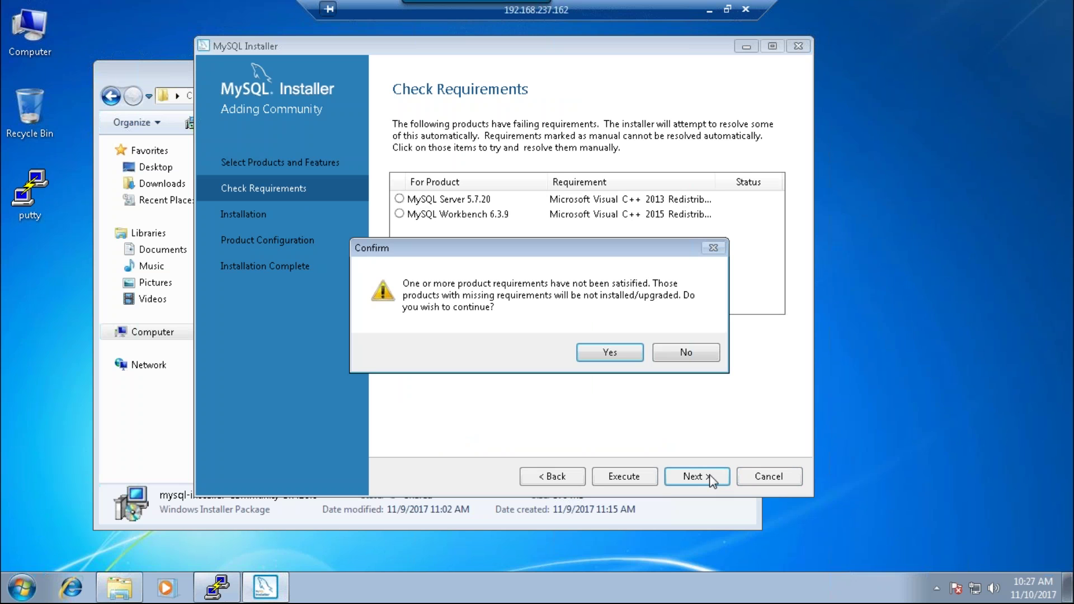
left_click(616, 354)
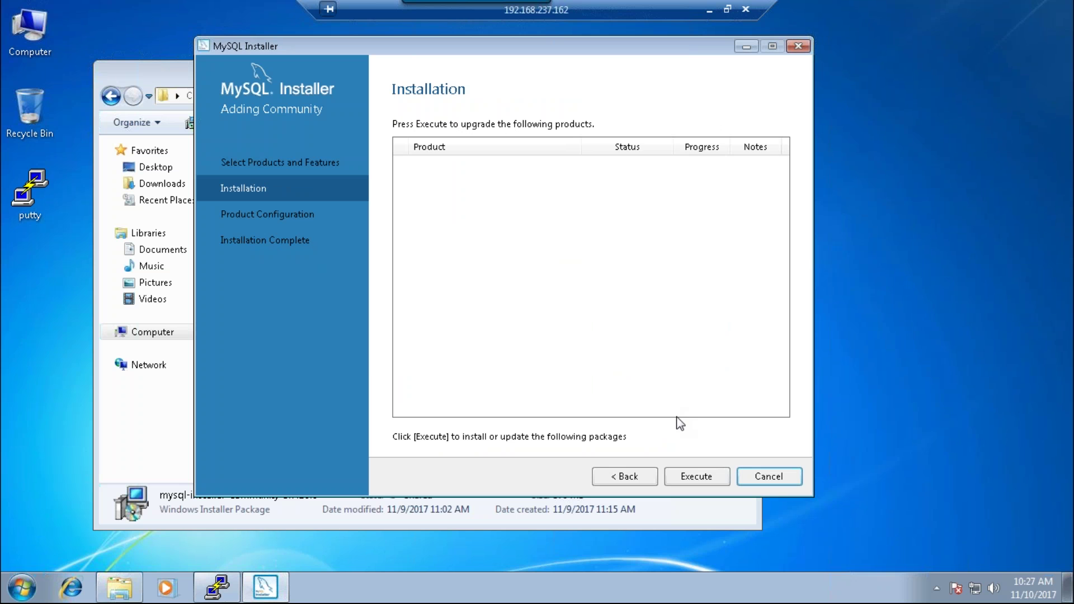
left_click(701, 479)
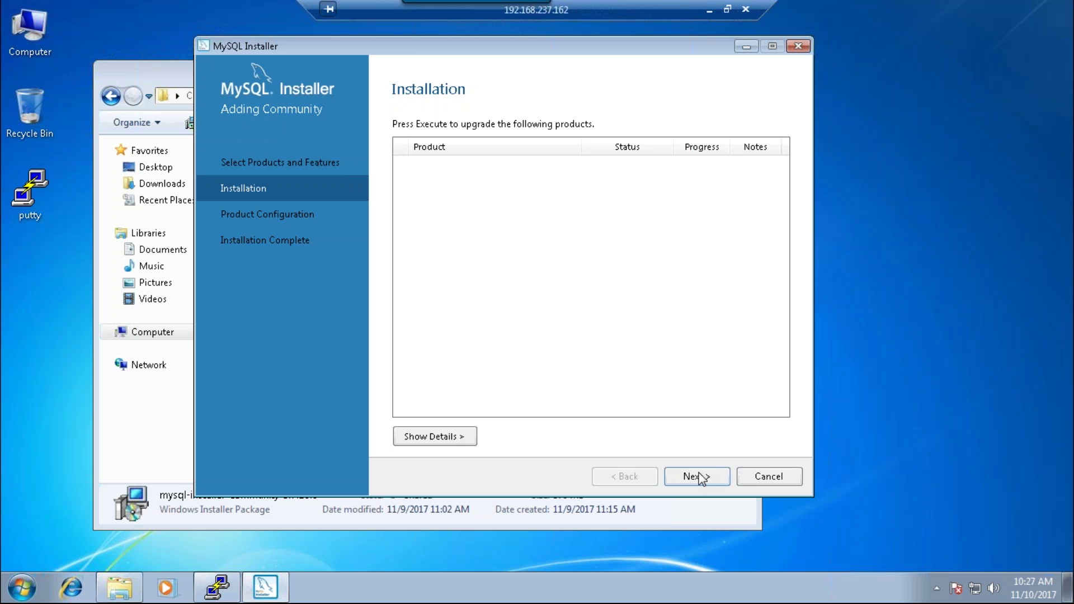
left_click(449, 436)
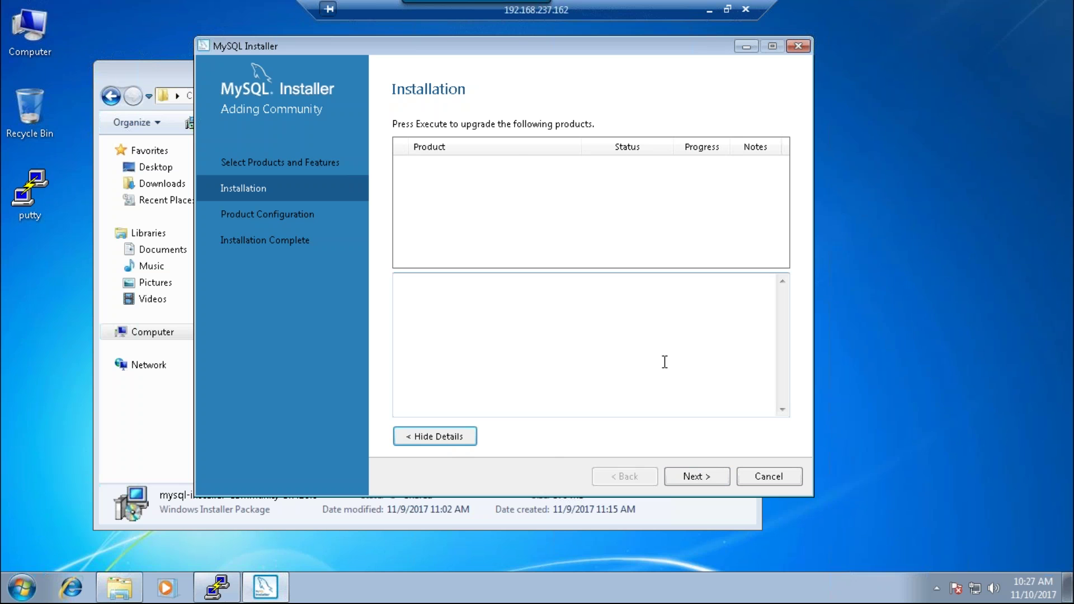
- Step through to Installation Complete and close the installer
left_click(713, 477)
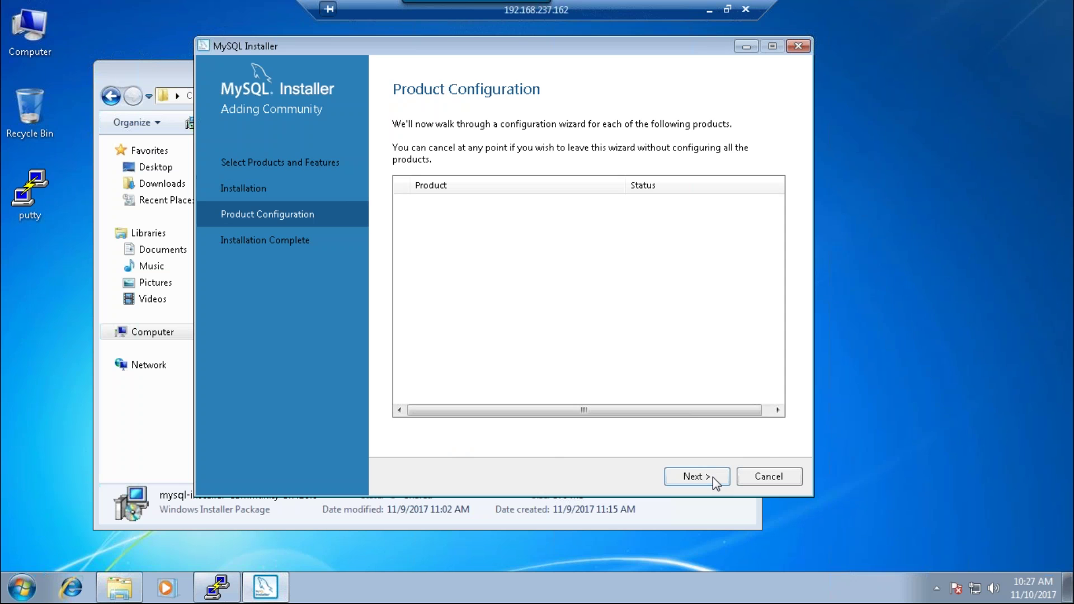
left_click(713, 478)
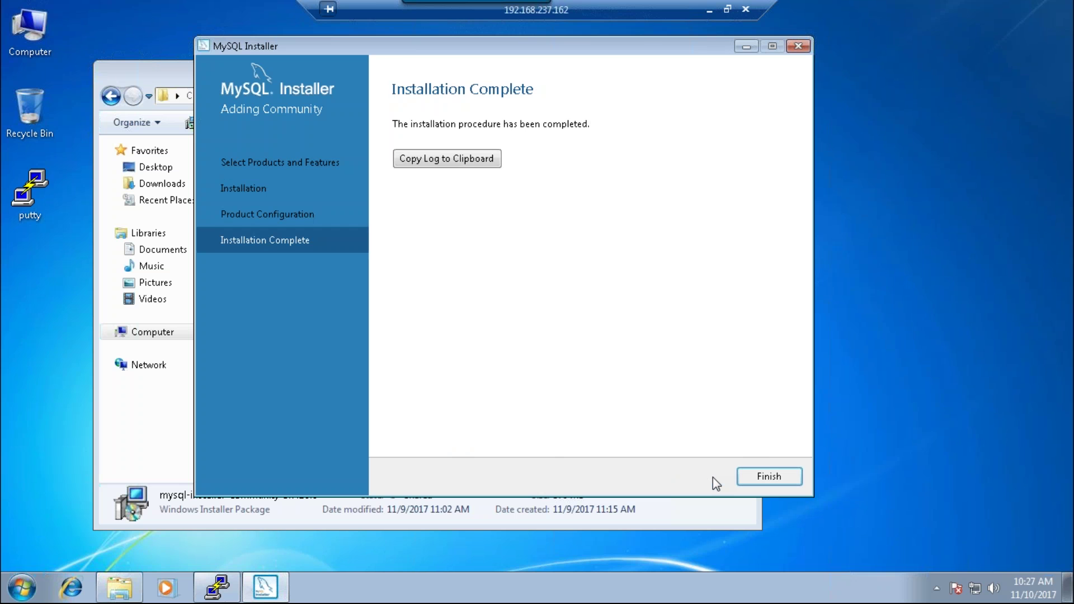
left_click(776, 470)
left_click(798, 48)
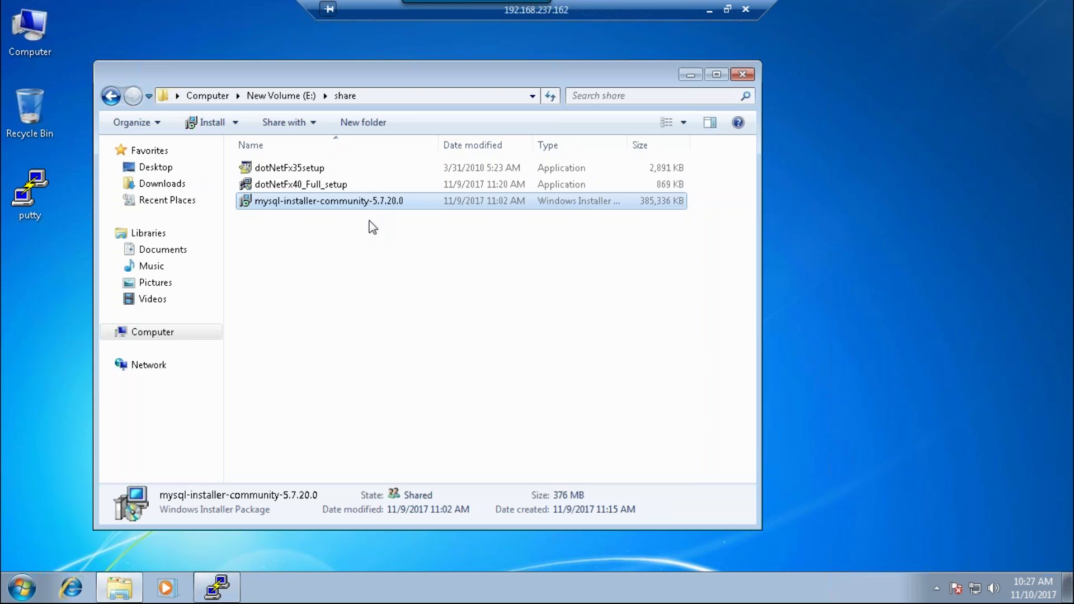
left_click(742, 75)
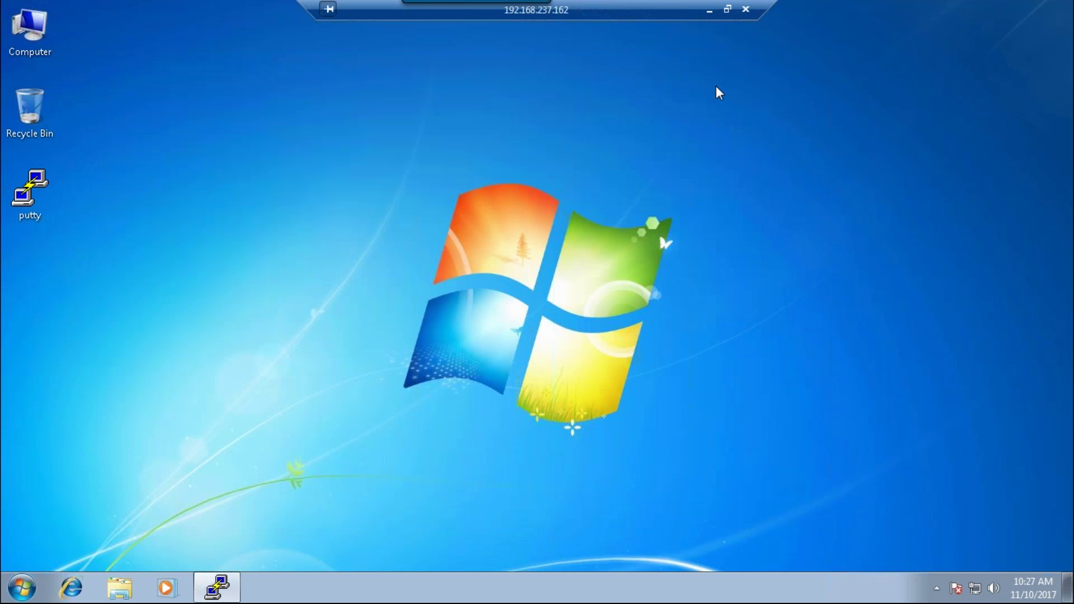
double_click(30, 30)
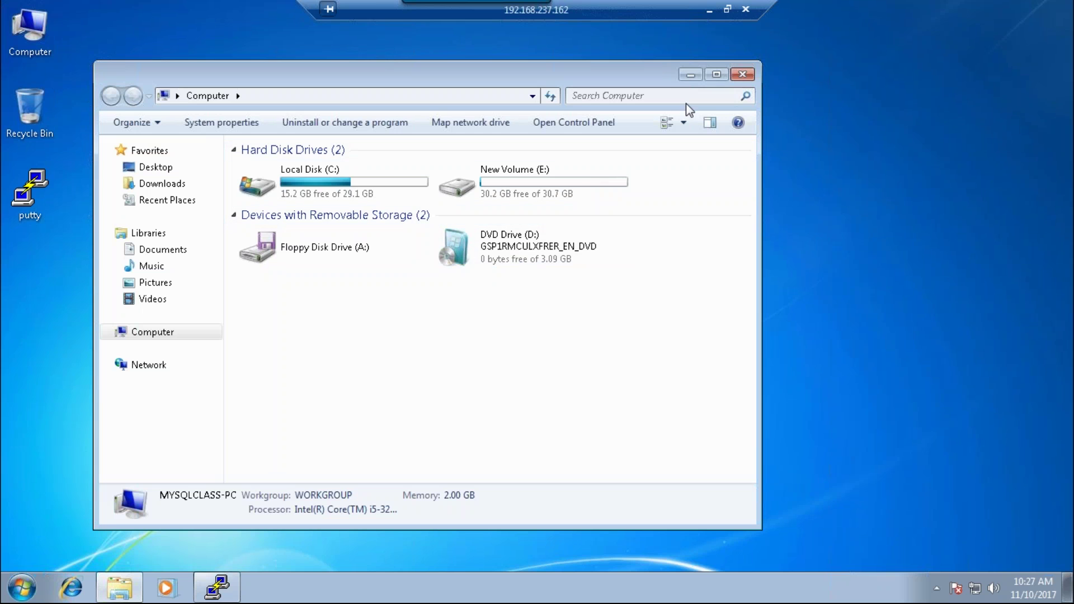
left_click(742, 75)
double_click(34, 38)
double_click(508, 193)
double_click(252, 167)
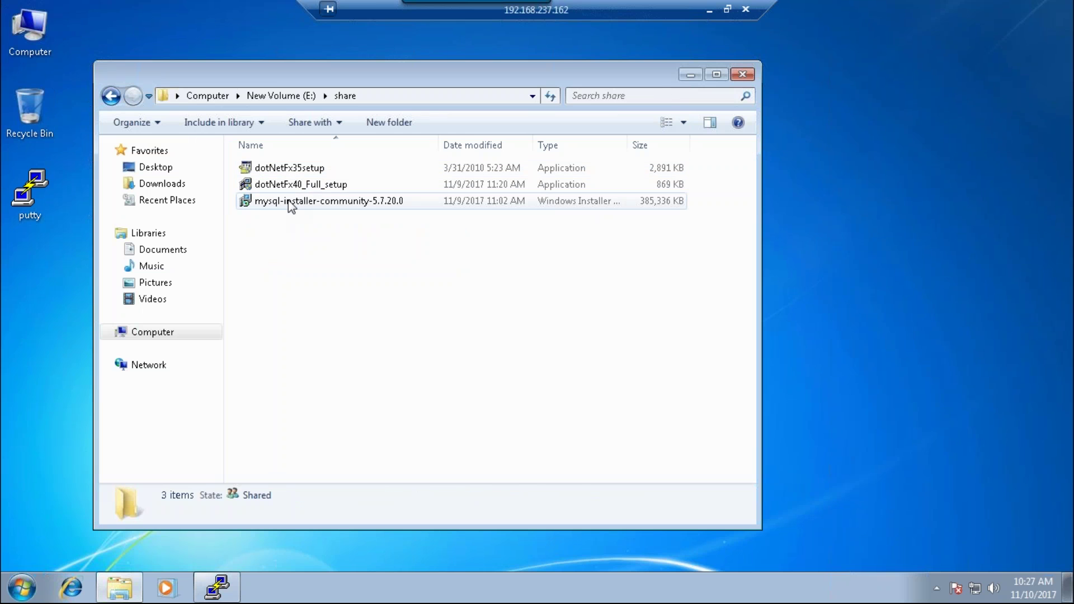
left_click(290, 207)
double_click(291, 206)
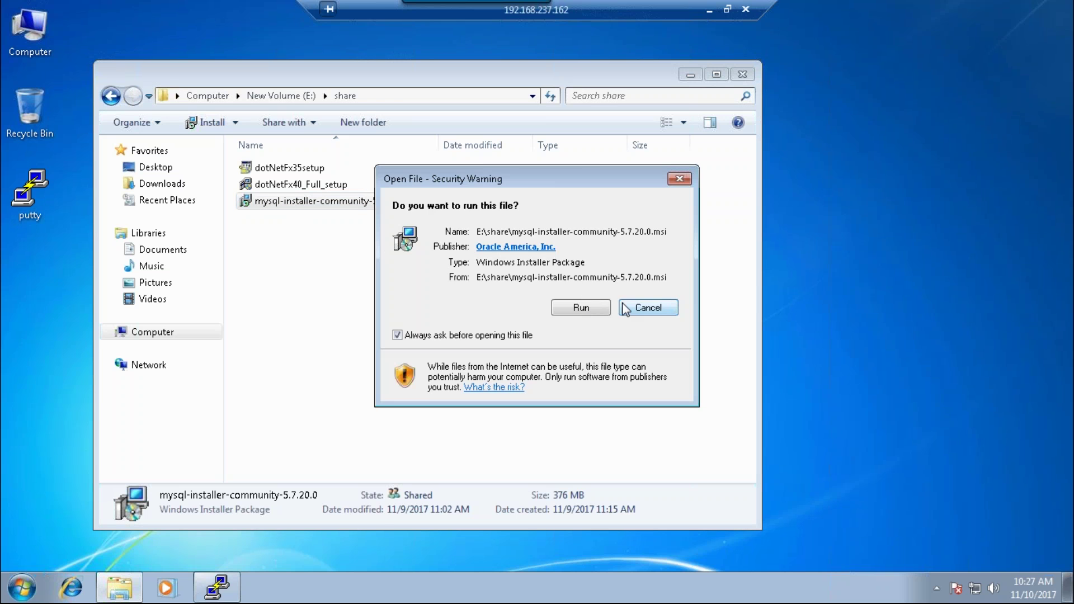
left_click(648, 308)
double_click(299, 185)
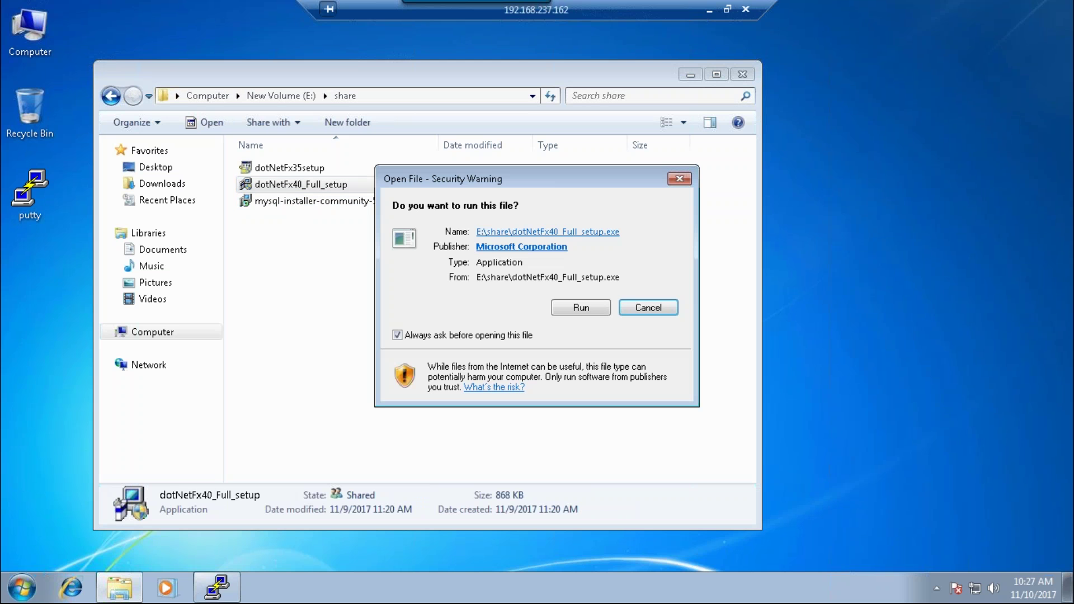
left_click(603, 307)
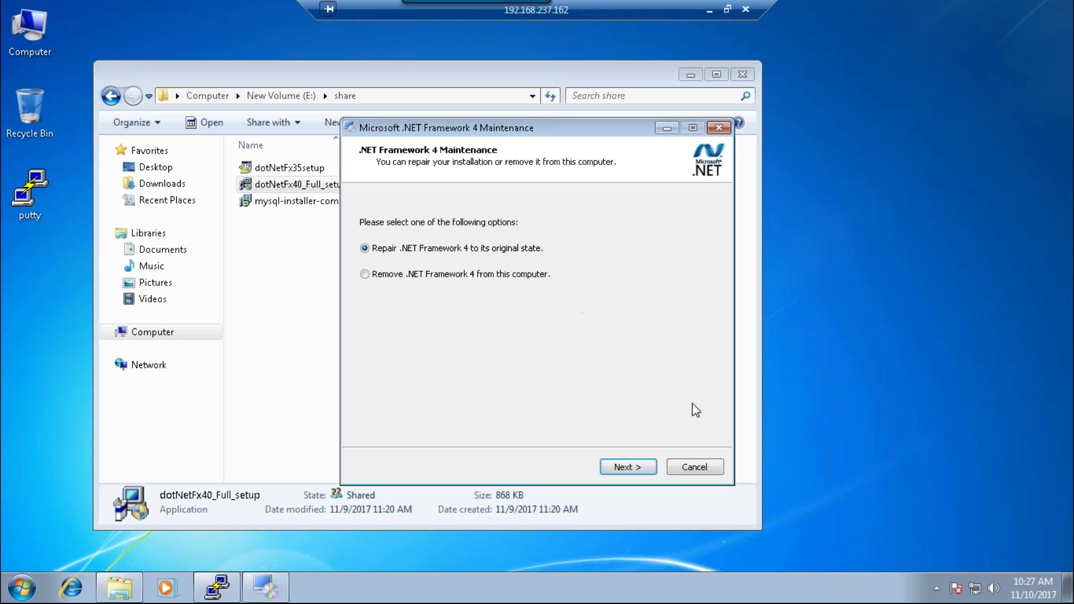
left_click(703, 475)
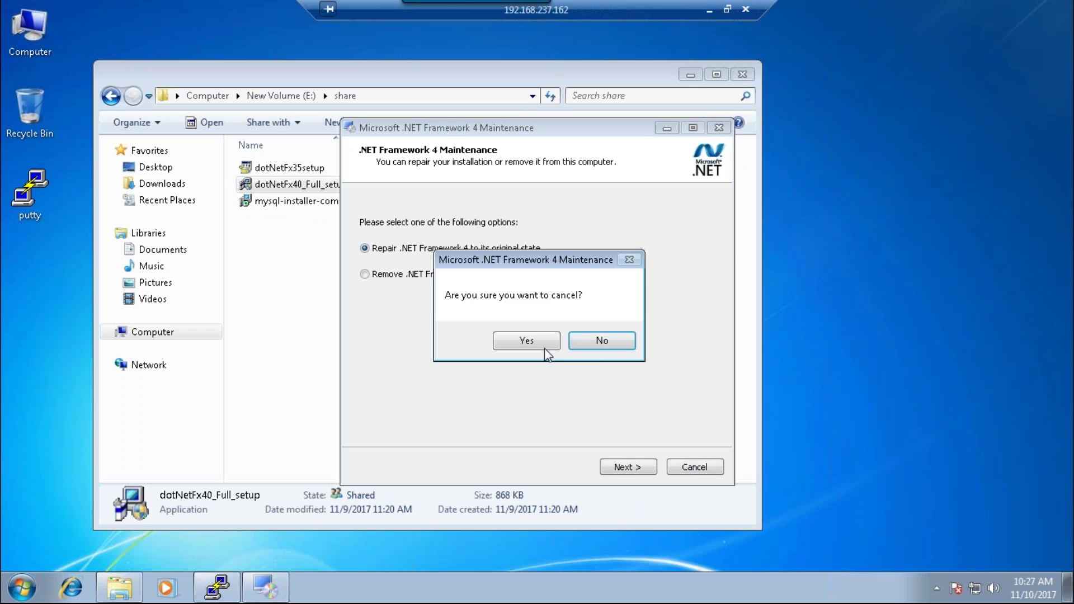
left_click(546, 347)
left_click(318, 168)
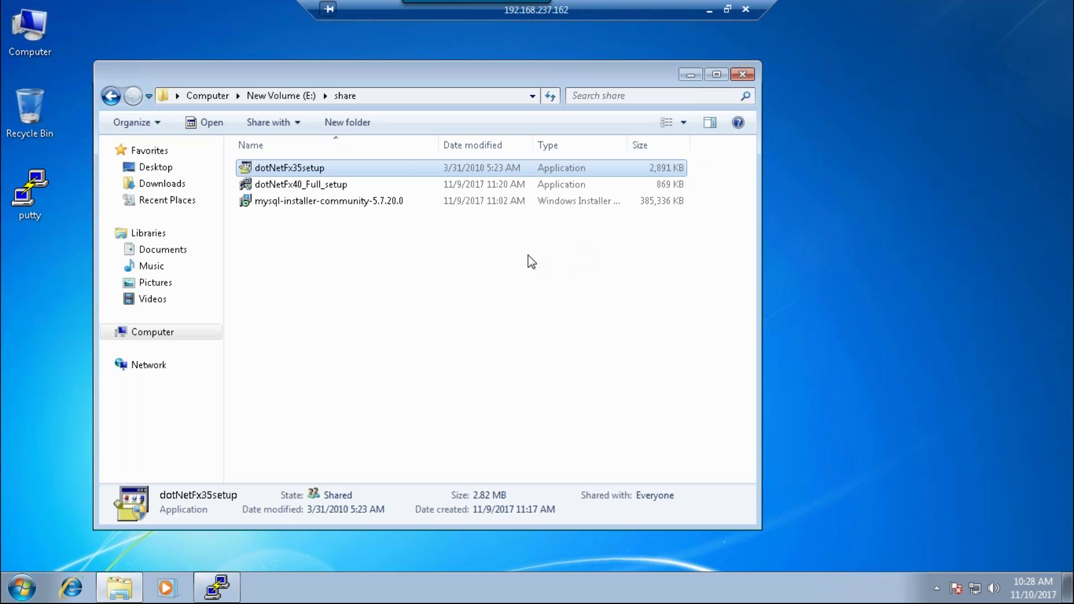
- Run dotNetFx35setup as administrator, then minimise the remote desktop session to the VM
right_click(306, 167)
left_click(342, 194)
key("super+r")
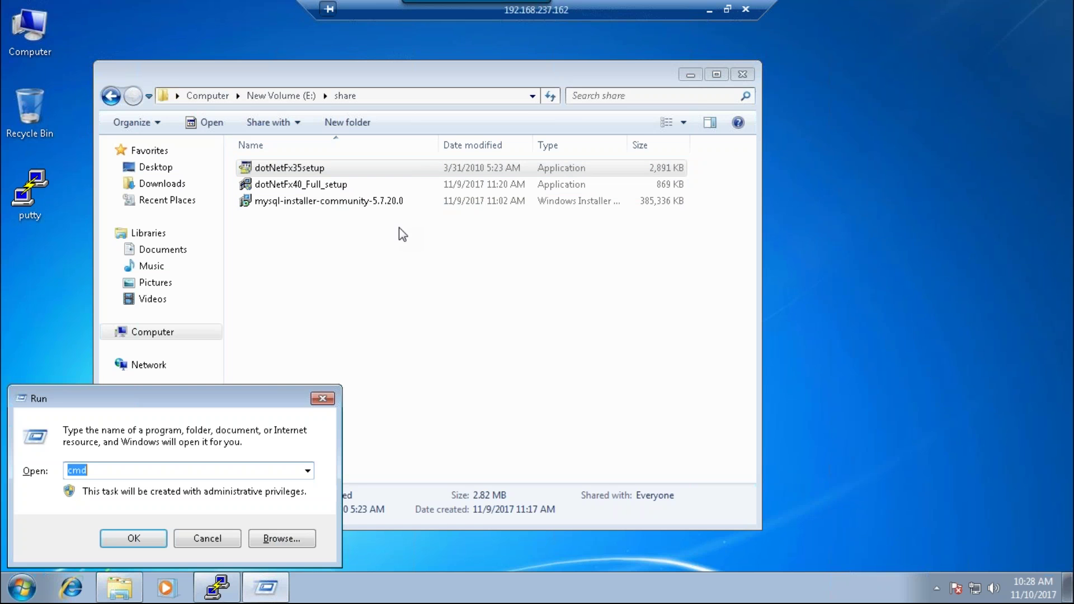
left_click(209, 537)
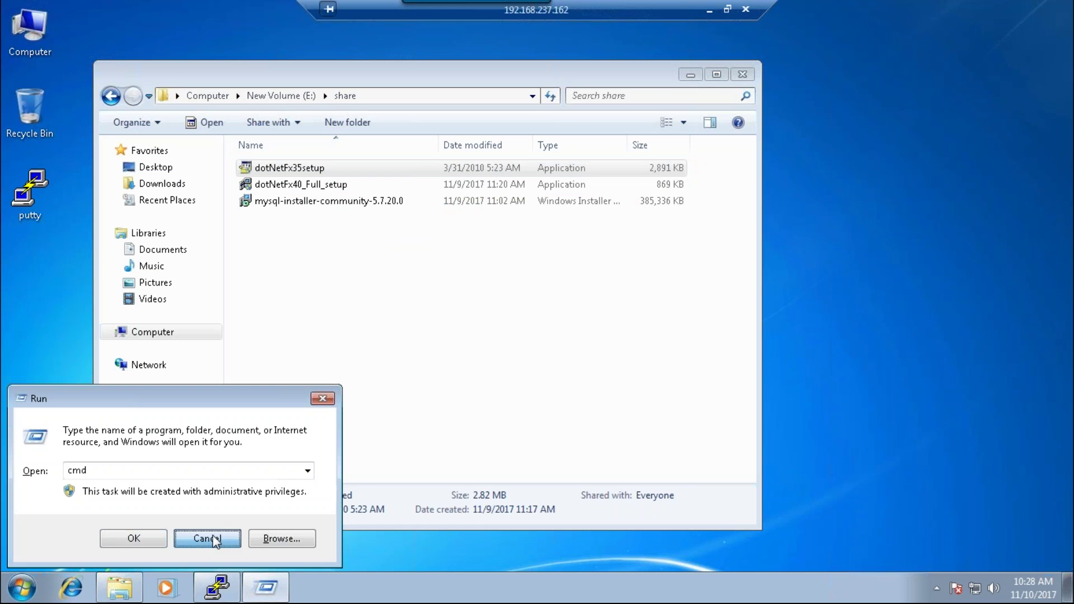
left_click(658, 165)
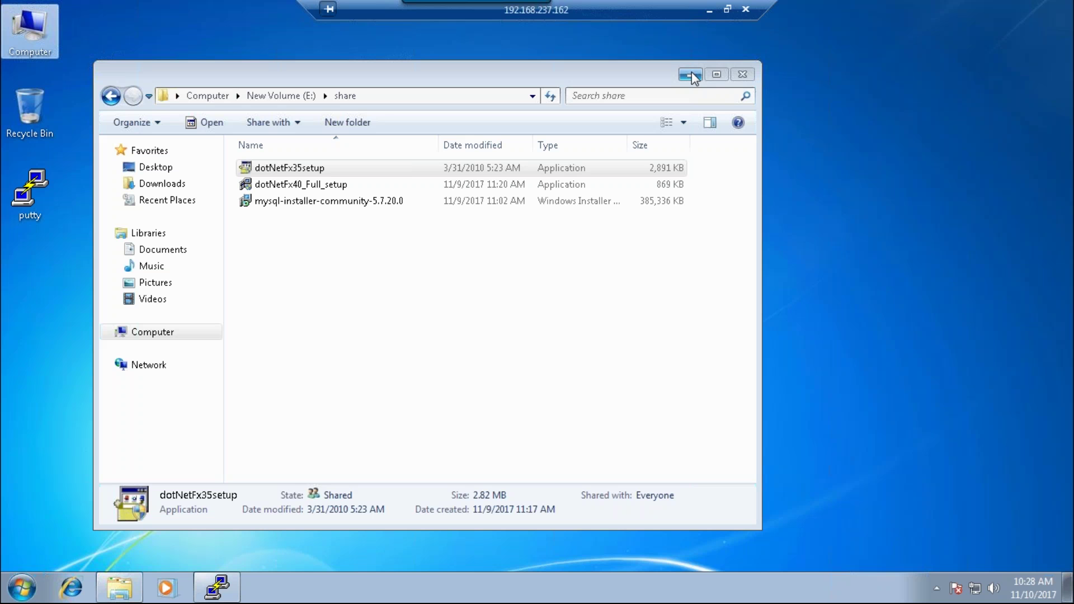
left_click(708, 9)
- Move PuTTY aside, log out of the server session with exit, and launch Firefox
left_click_drag(703, 49, 413, 106)
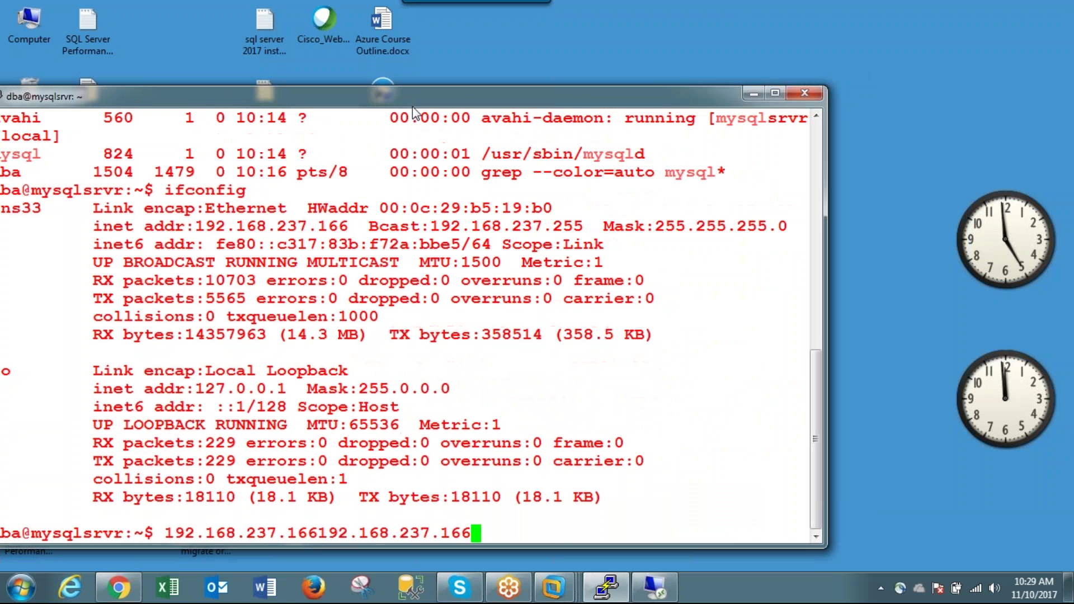
key("Return")
key("Return")
key("Return")
key("Return")
key("Return")
type("e")
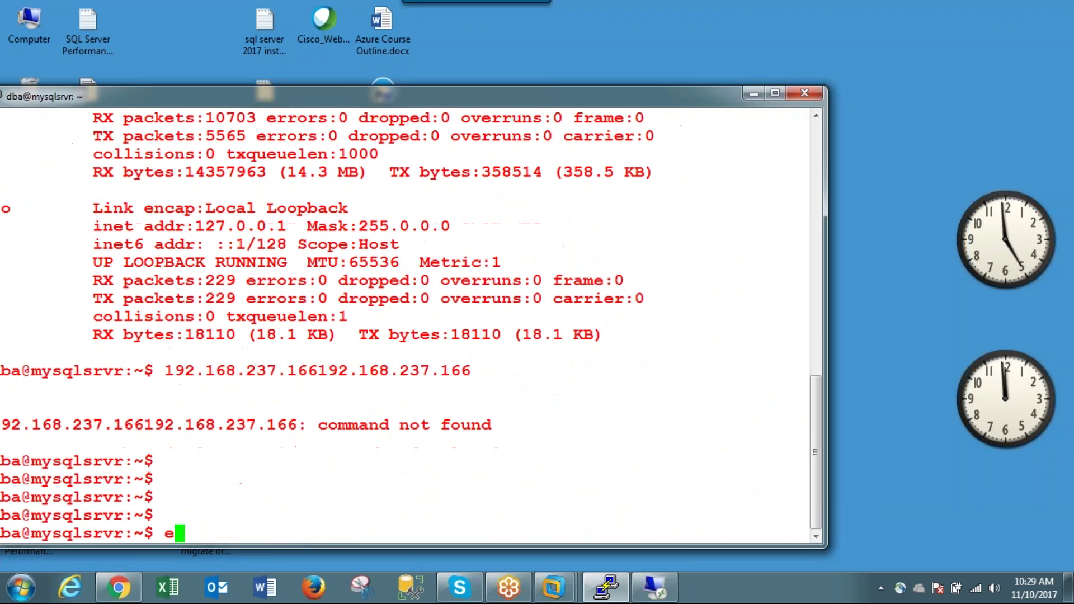
type("xit")
key("Return")
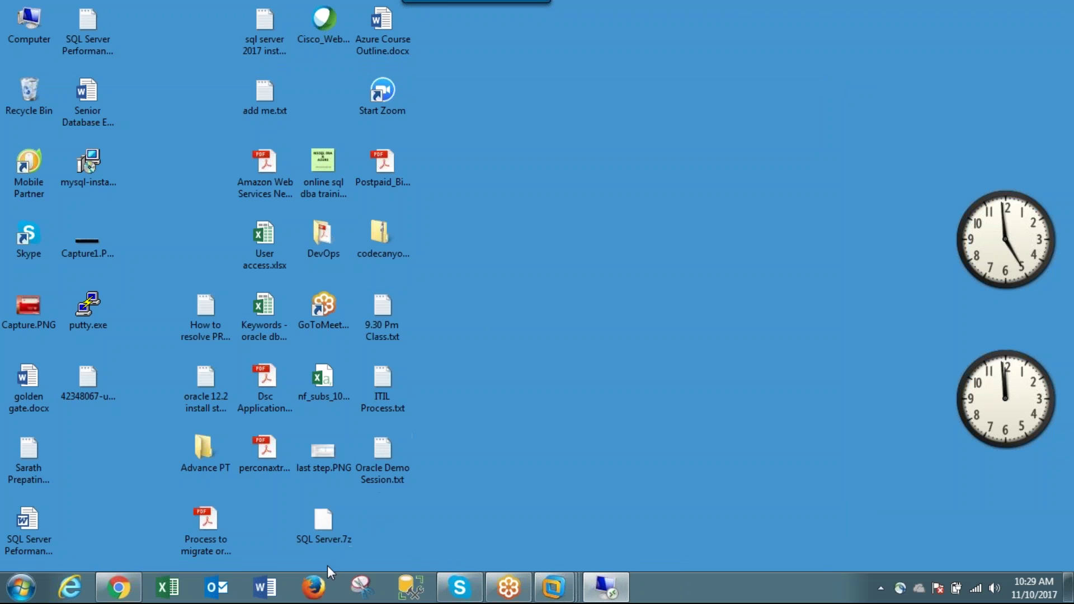
left_click(314, 593)
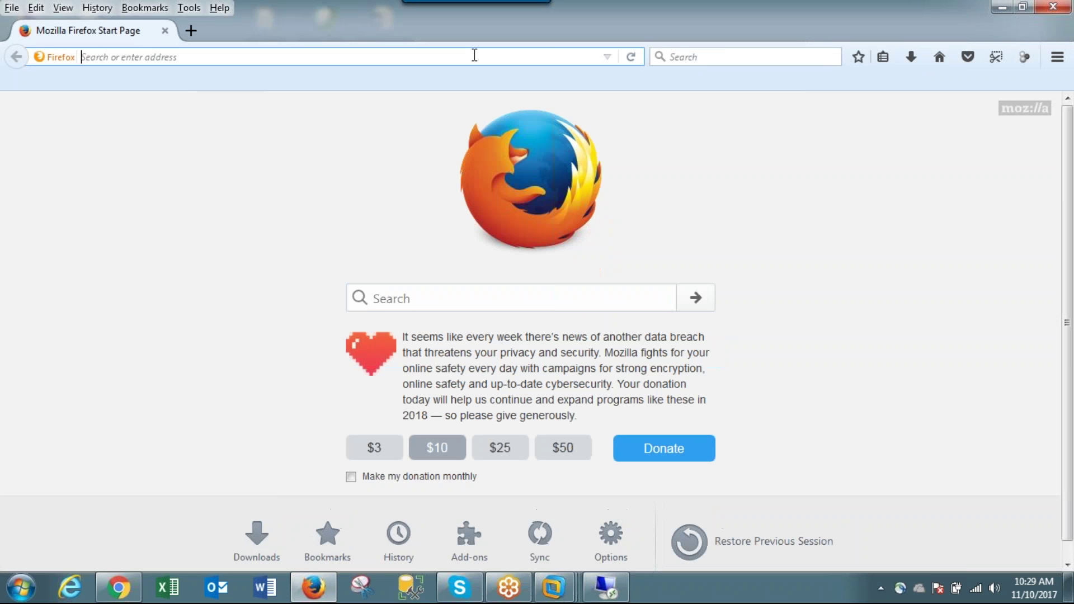
- Search Google for 'mysql 5.5 download 64 bit' and open the MySQL Community Server download page
type("mysql")
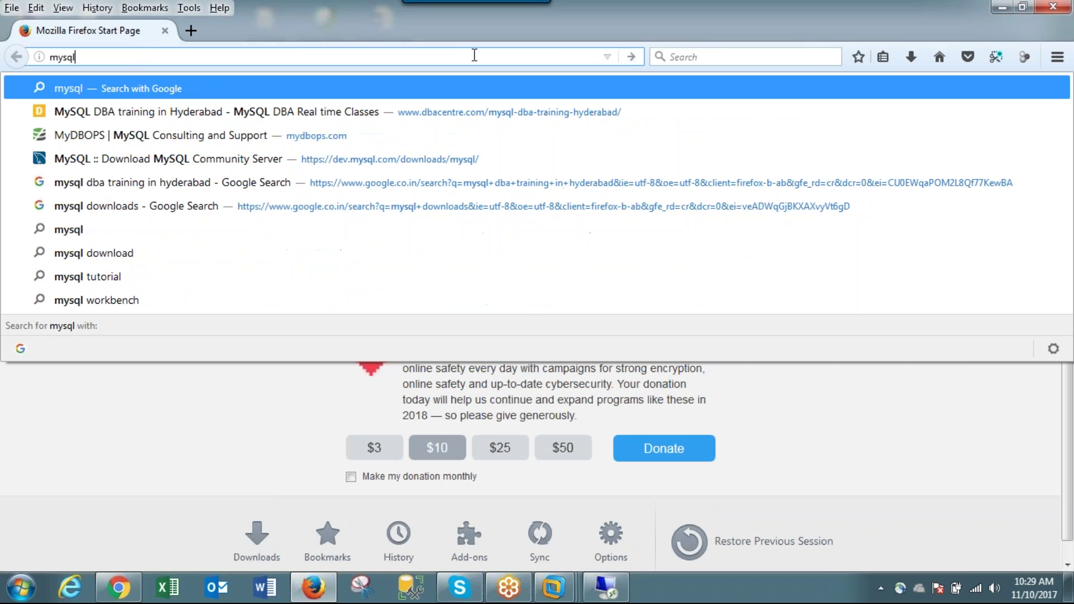
type(" 5.5 d")
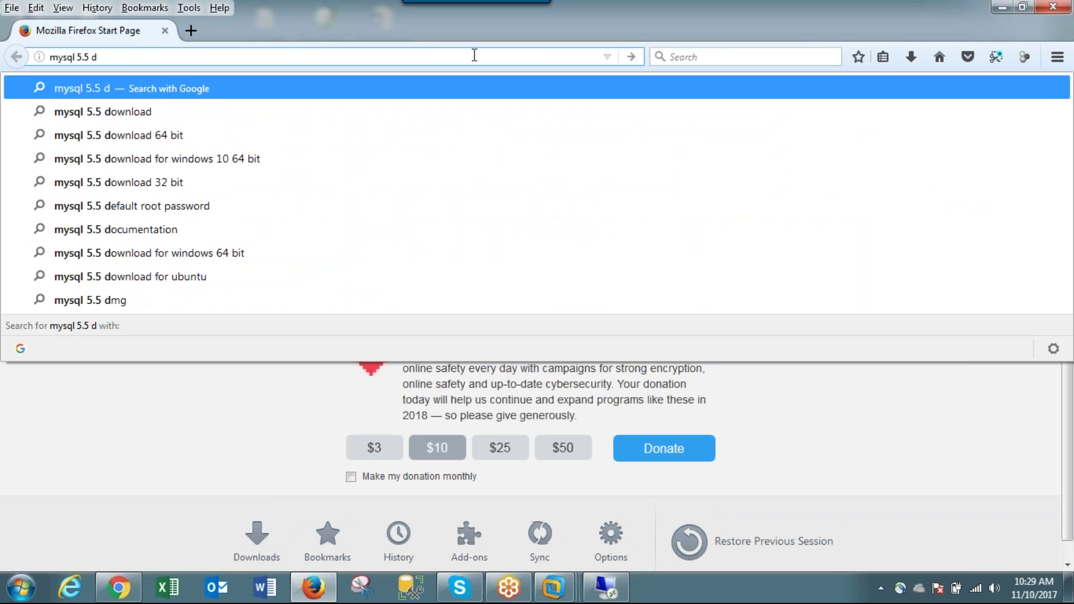
key("Down")
key("Down")
key("Return")
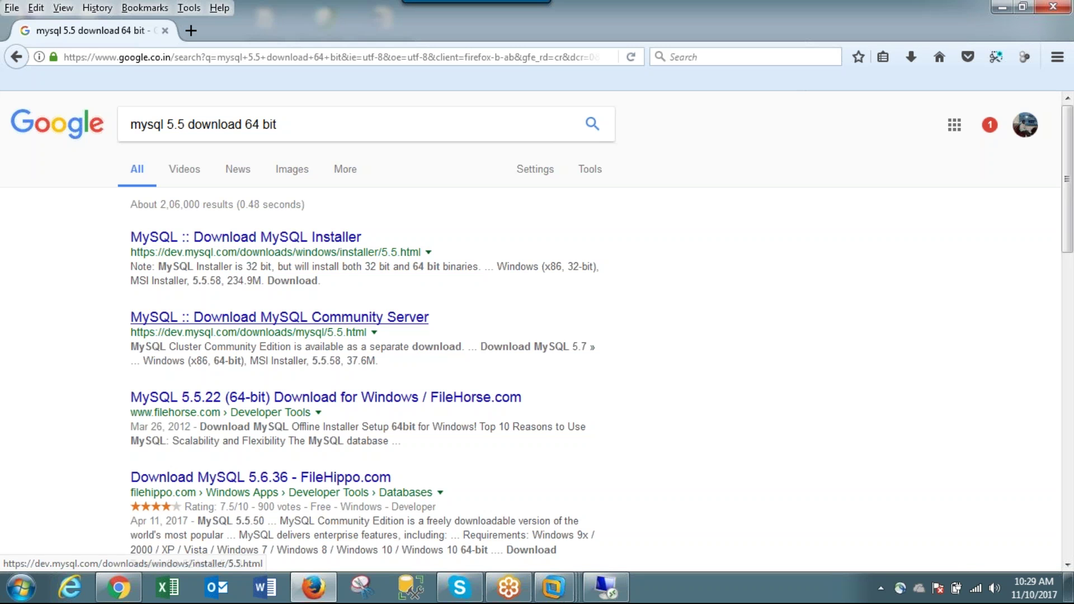
left_click(295, 317)
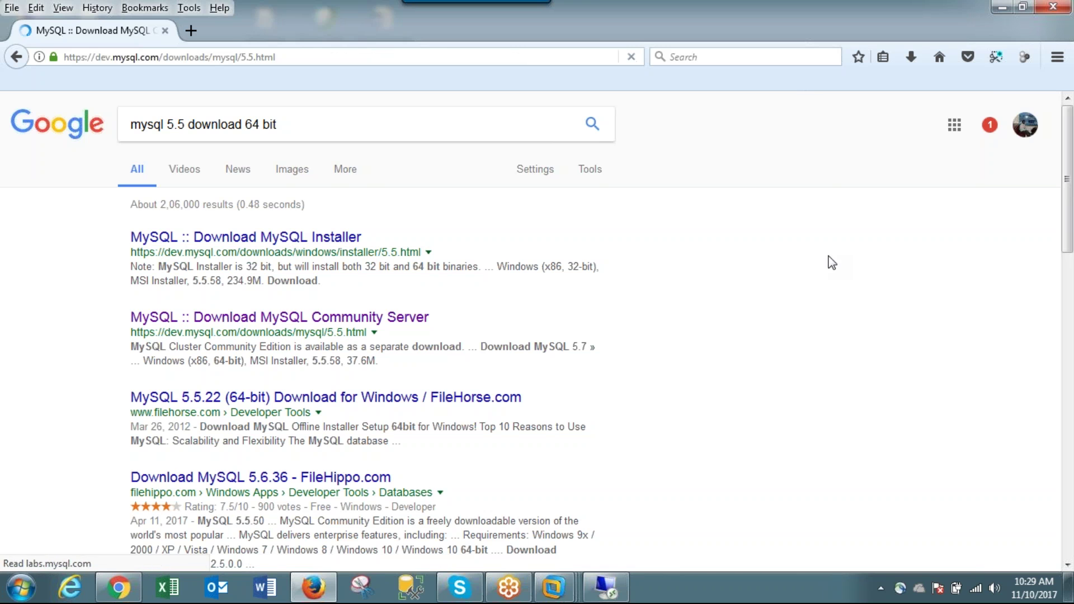
scroll(702, 222, "down", 3)
scroll(703, 222, "down", 3)
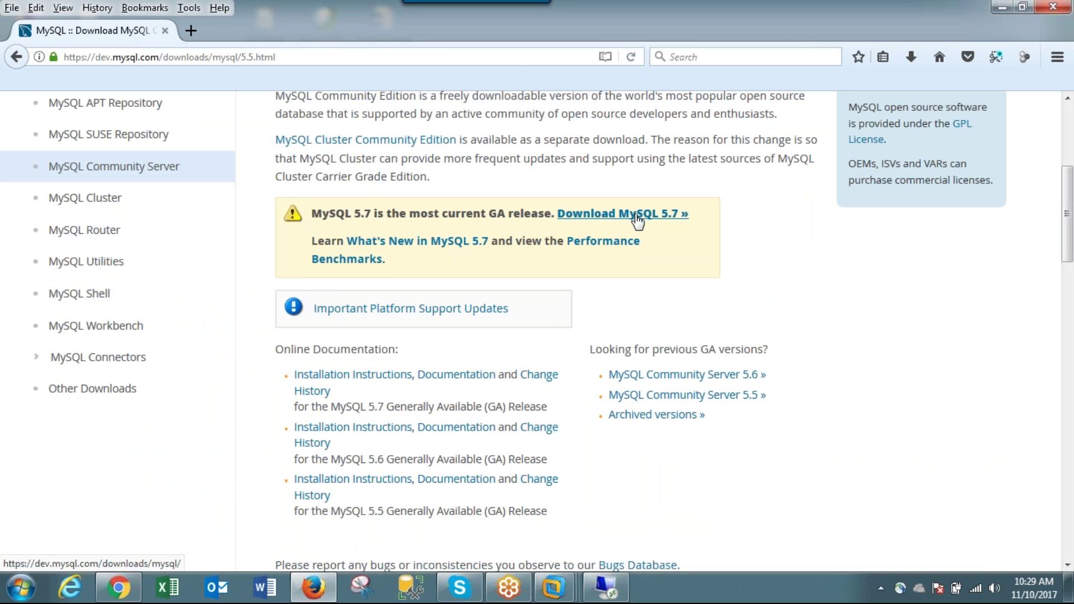
scroll(638, 221, "down", 8)
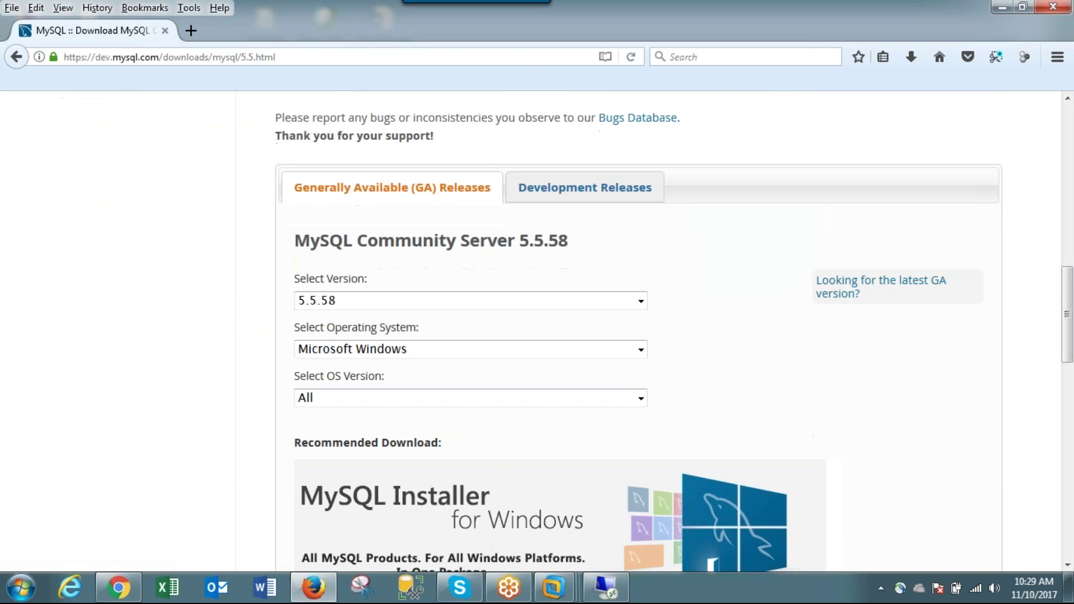
- Set OS Version to Windows (x86, 64-bit) and open the MySQL Installer 5.5.58 download page
left_click(641, 402)
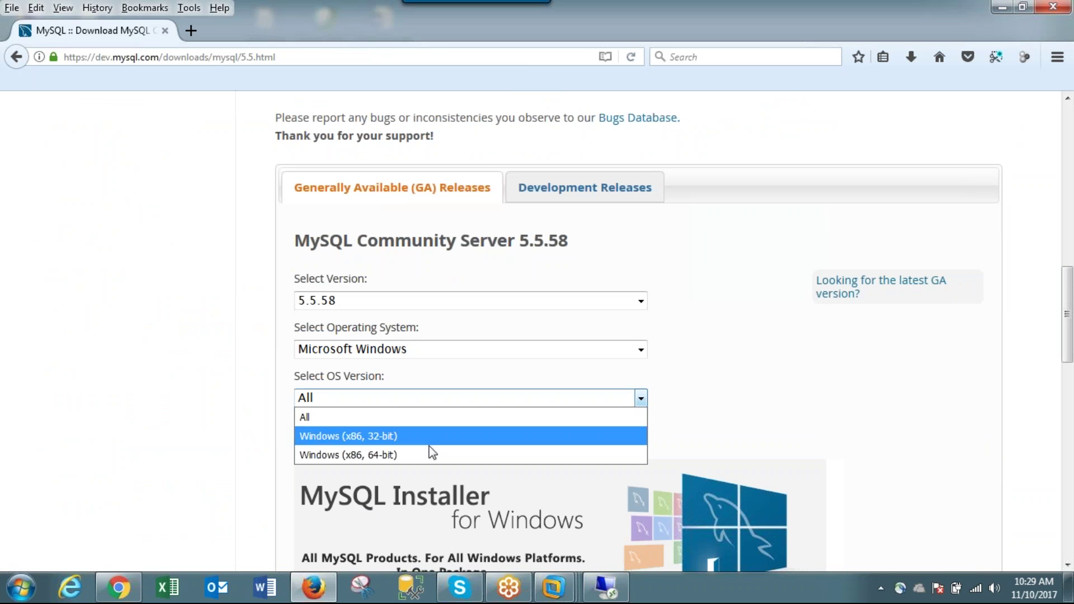
left_click(374, 455)
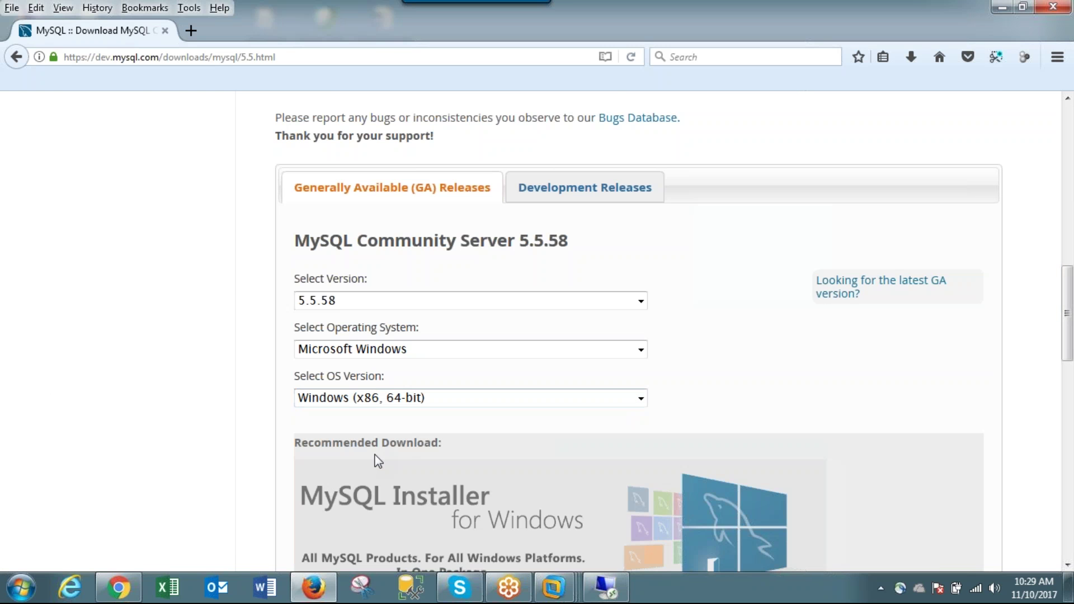
scroll(775, 336, "down", 5)
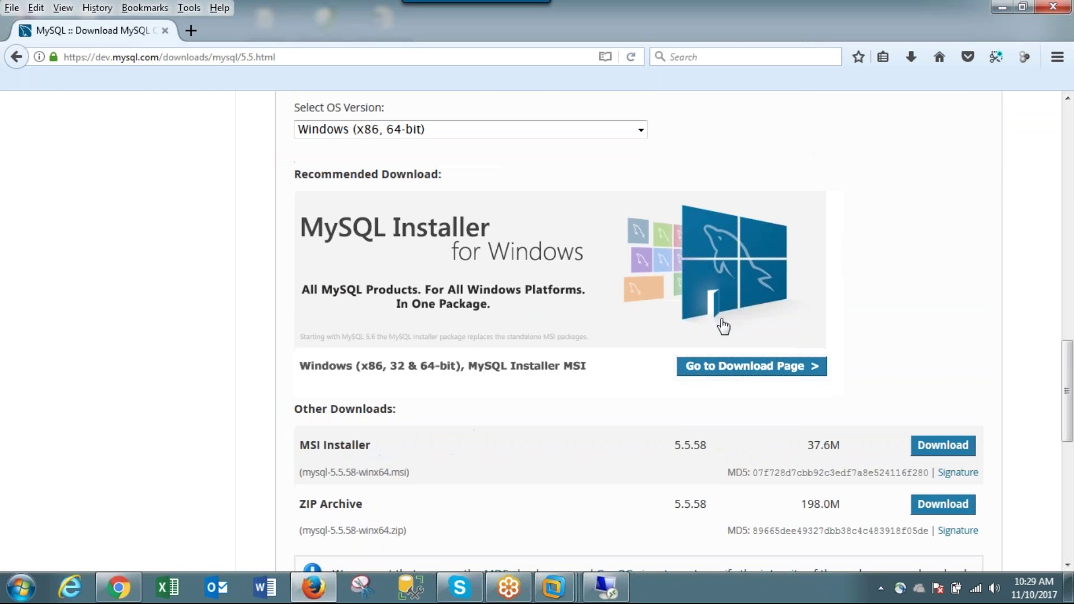
left_click(716, 255)
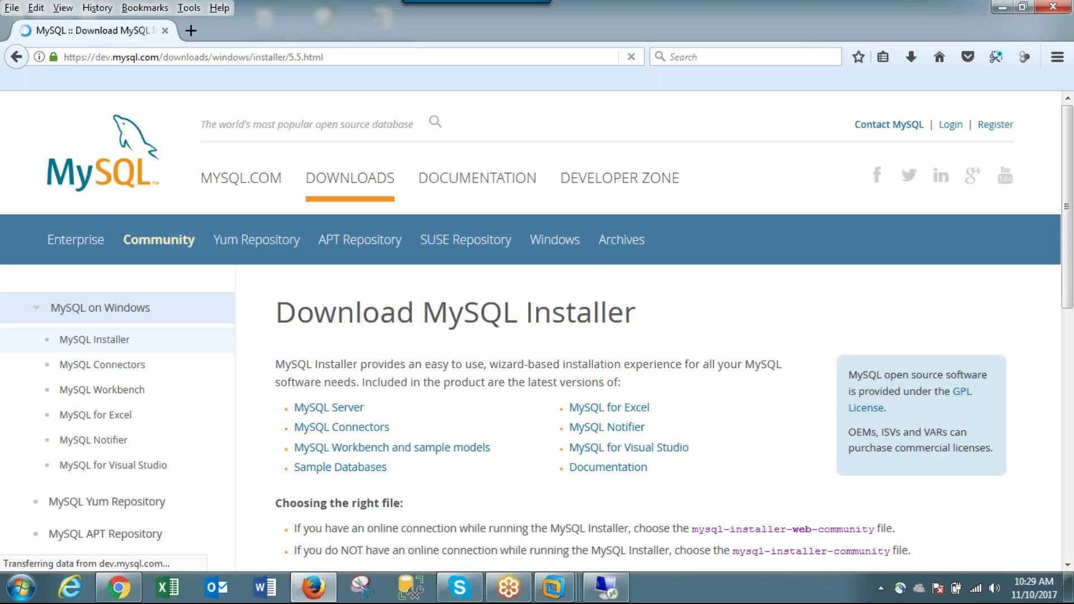
scroll(716, 255, "down", 6)
scroll(716, 254, "down", 6)
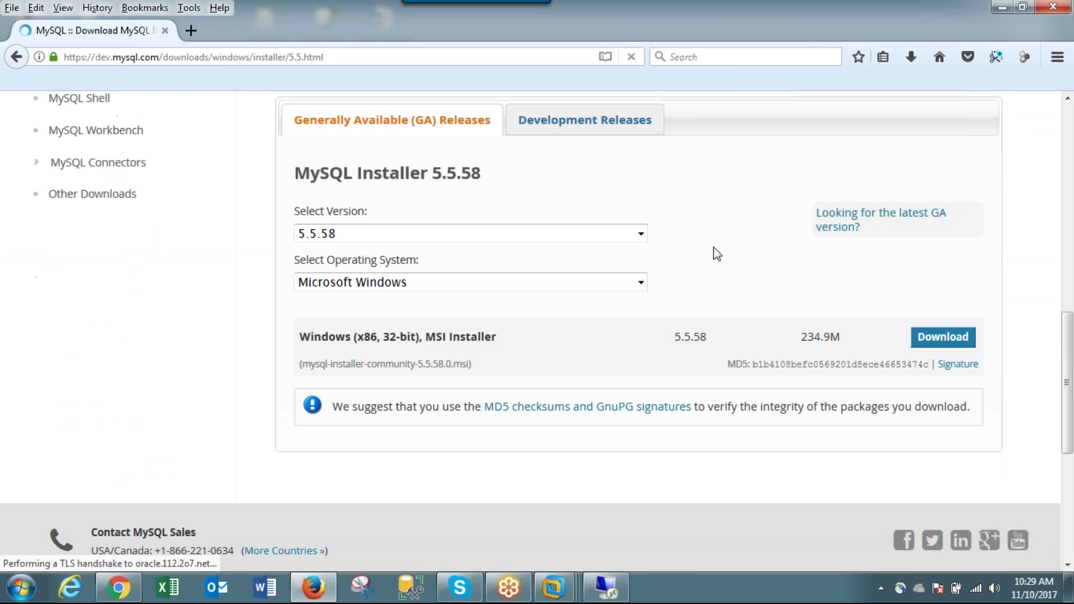
left_click(1050, 39)
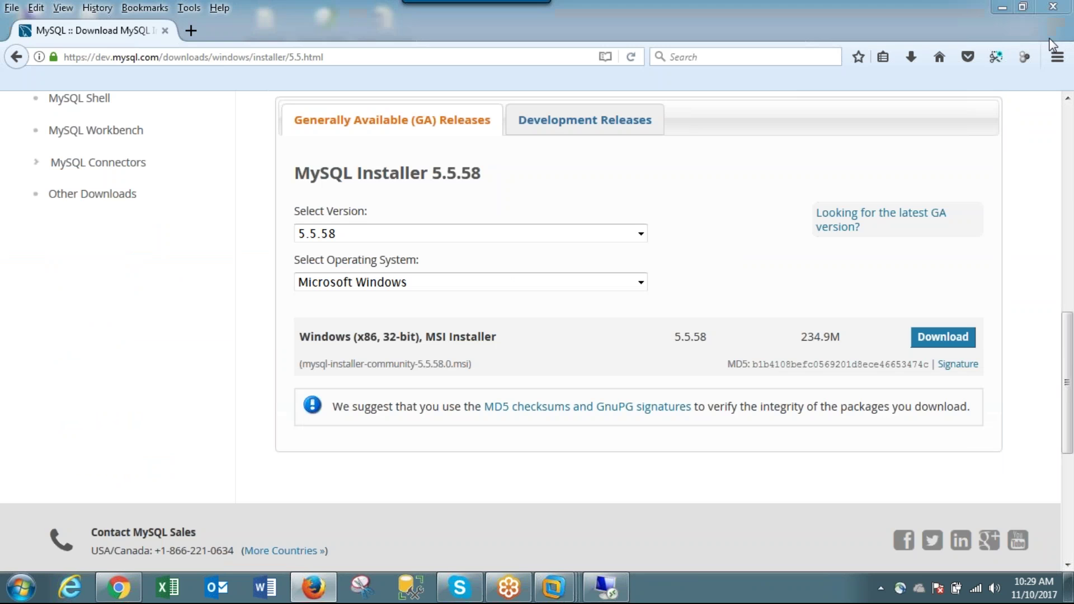
left_click(1049, 39)
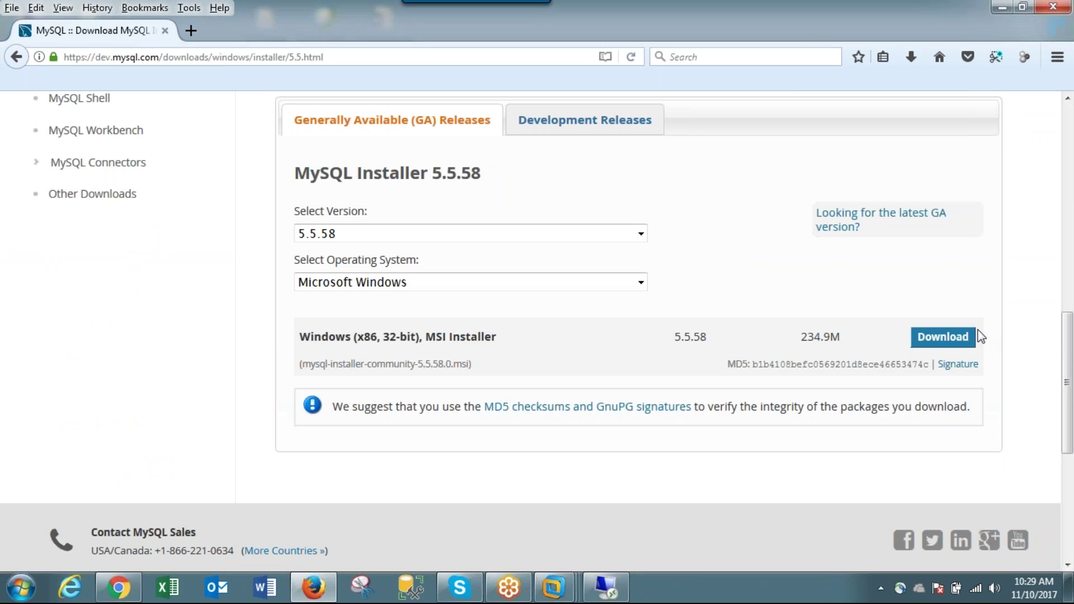
- Download mysql-installer-community-5.5.58.0.msi without signing in, then return to the Remote Desktop session
left_click(943, 337)
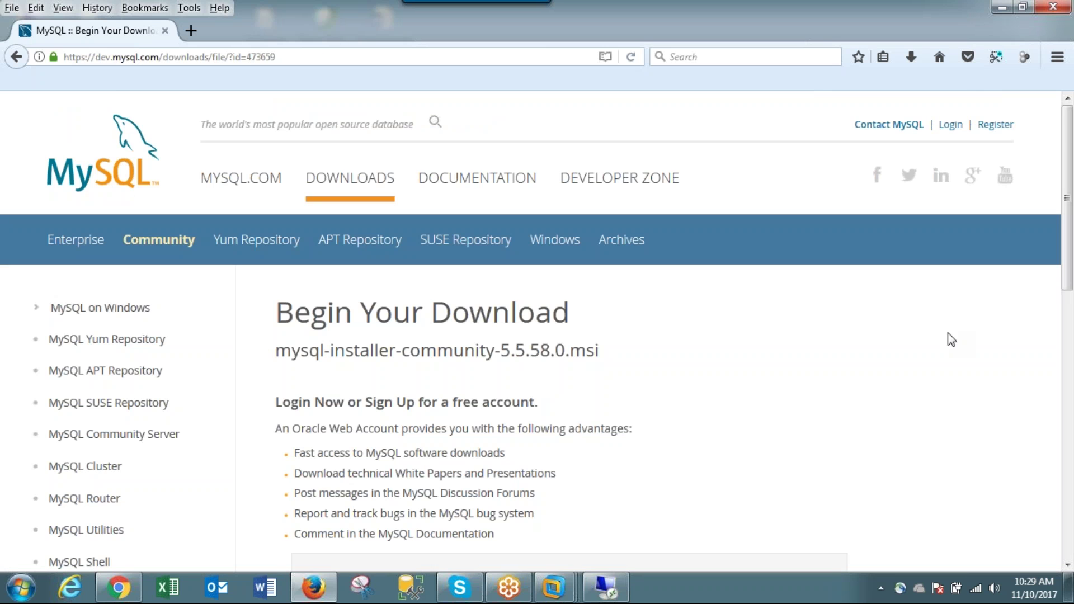
scroll(949, 341, "down", 7)
left_click(421, 302)
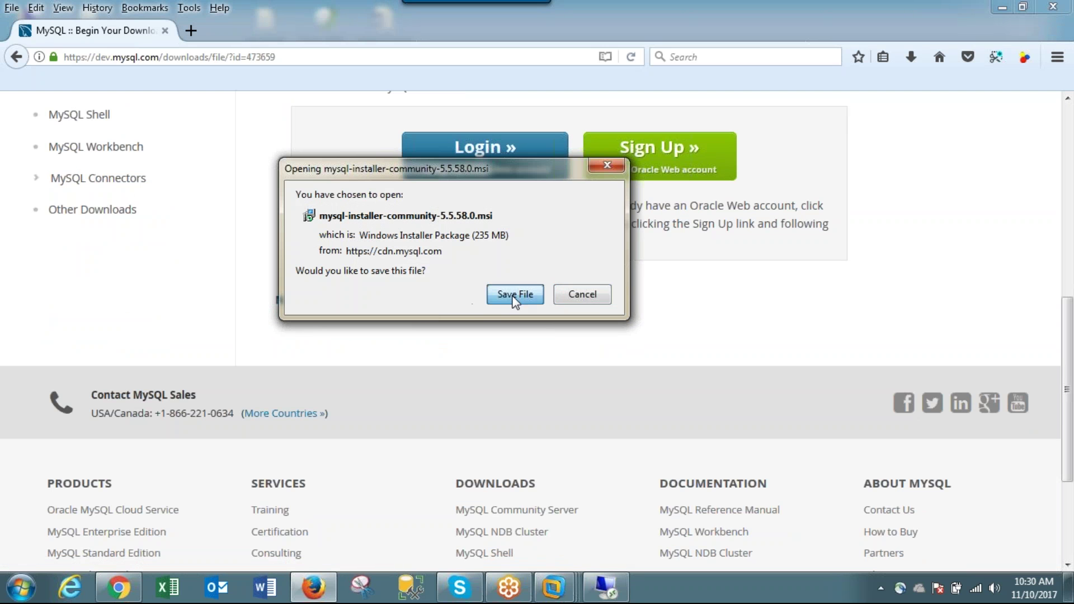
left_click(514, 296)
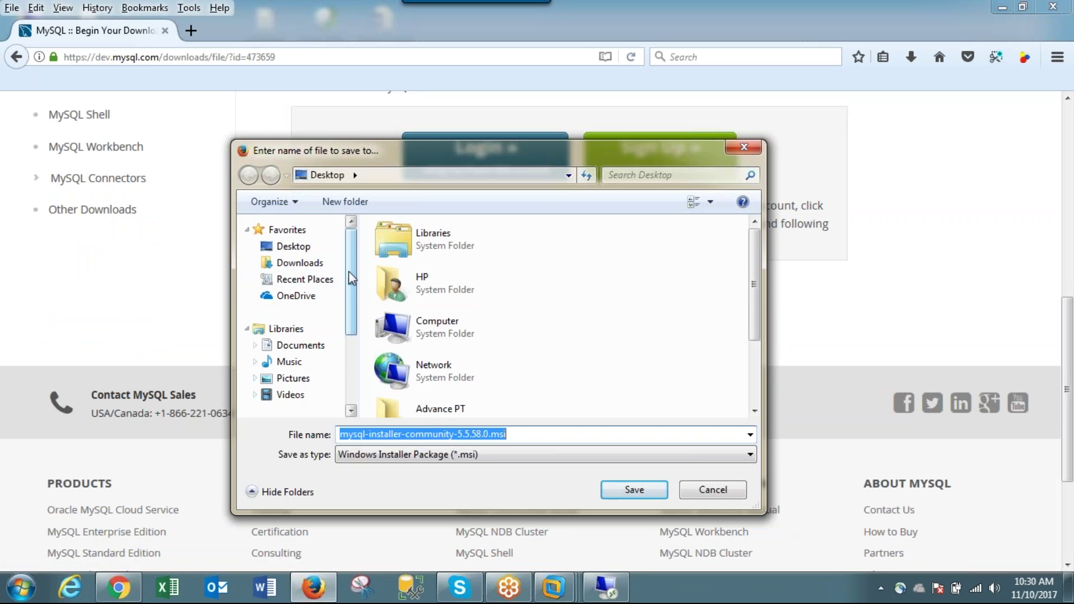
left_click_drag(350, 278, 350, 335)
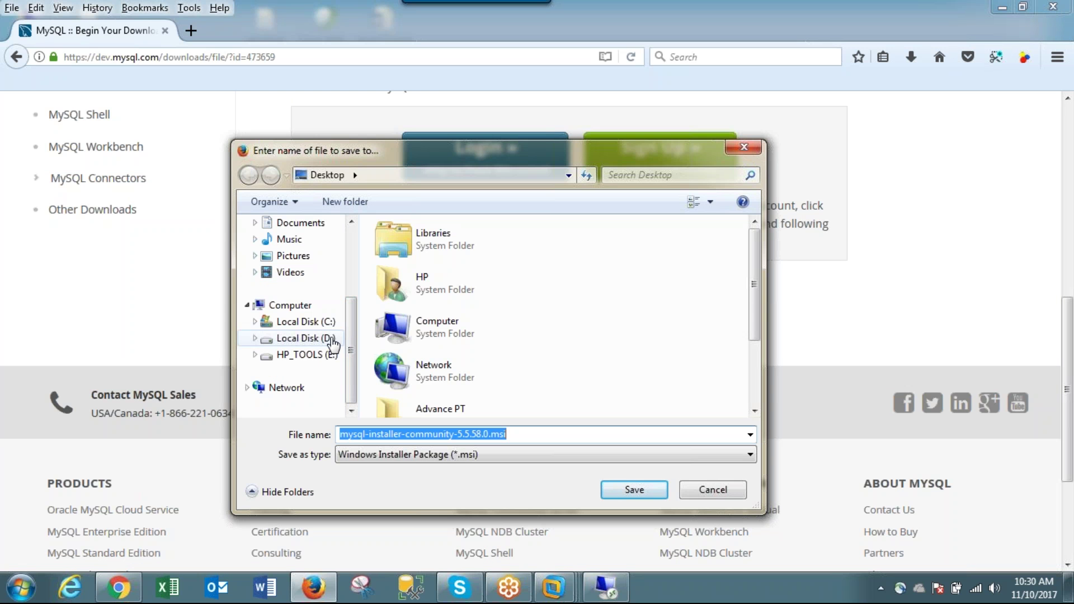
left_click(649, 490)
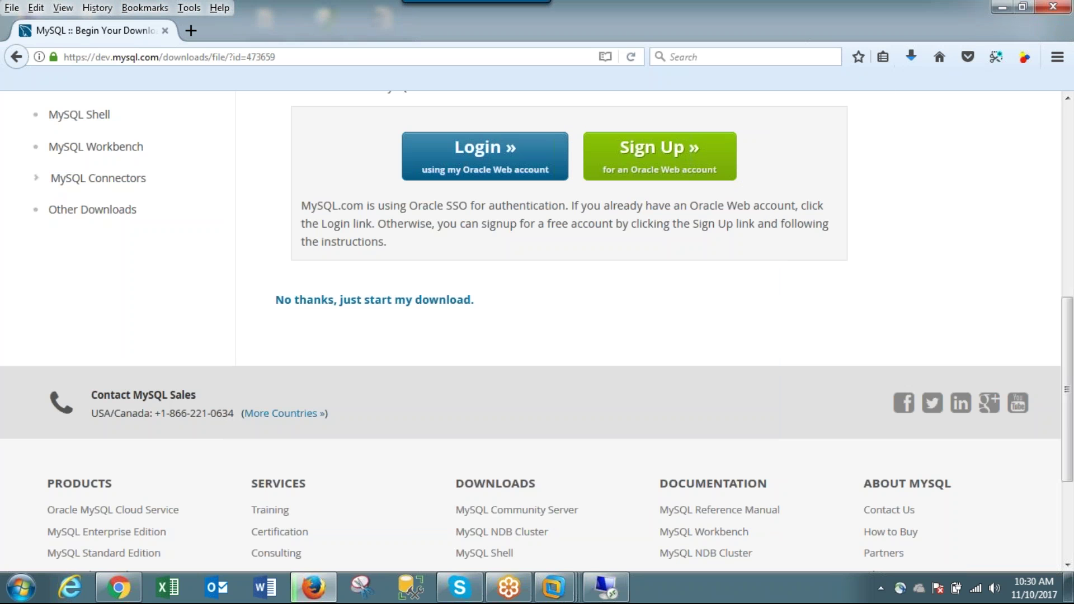
left_click(913, 53)
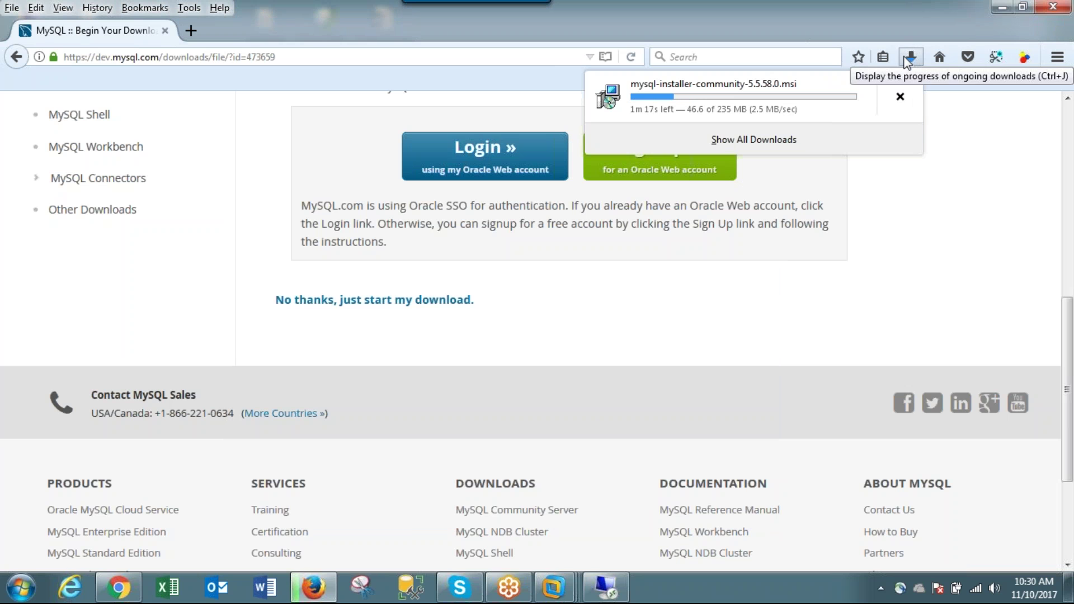
left_click(615, 596)
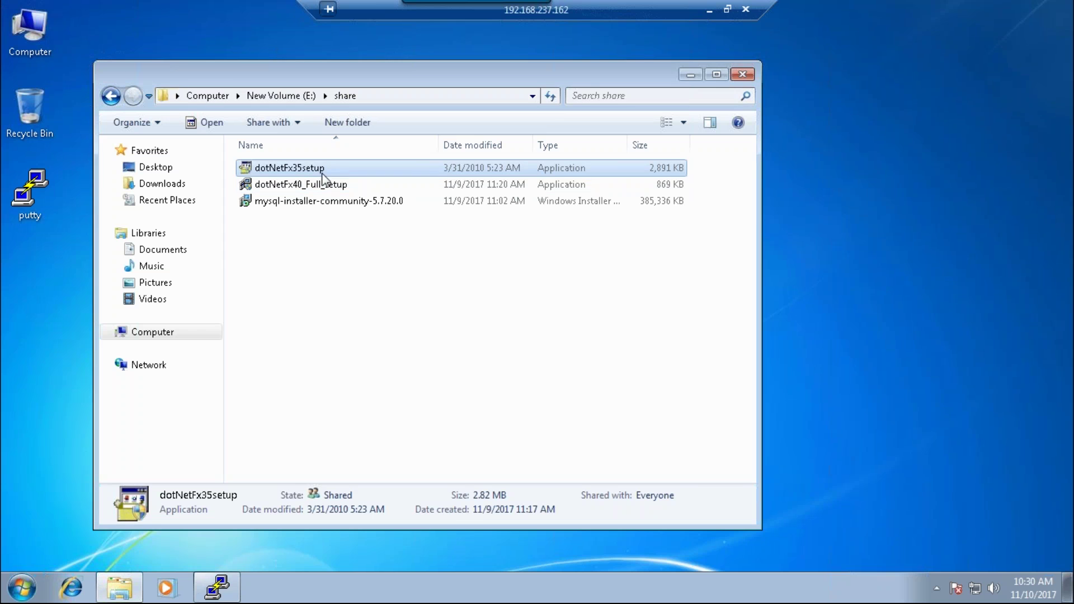
- Close the E: share folder, refresh the remote desktop, and right-click its Computer icon
left_click(743, 75)
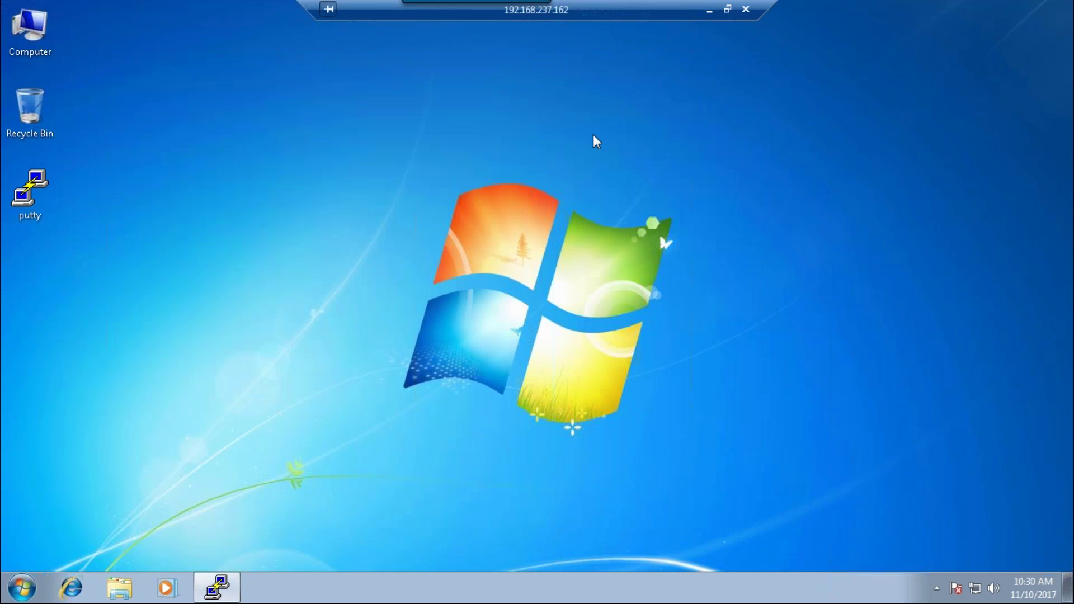
right_click(138, 224)
left_click(170, 272)
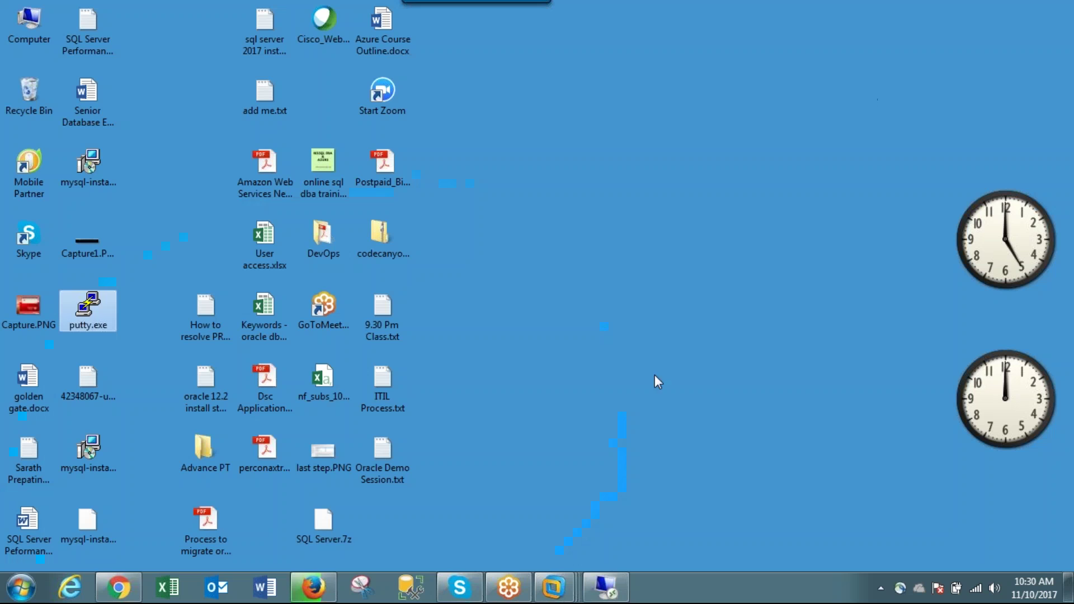
left_click(315, 590)
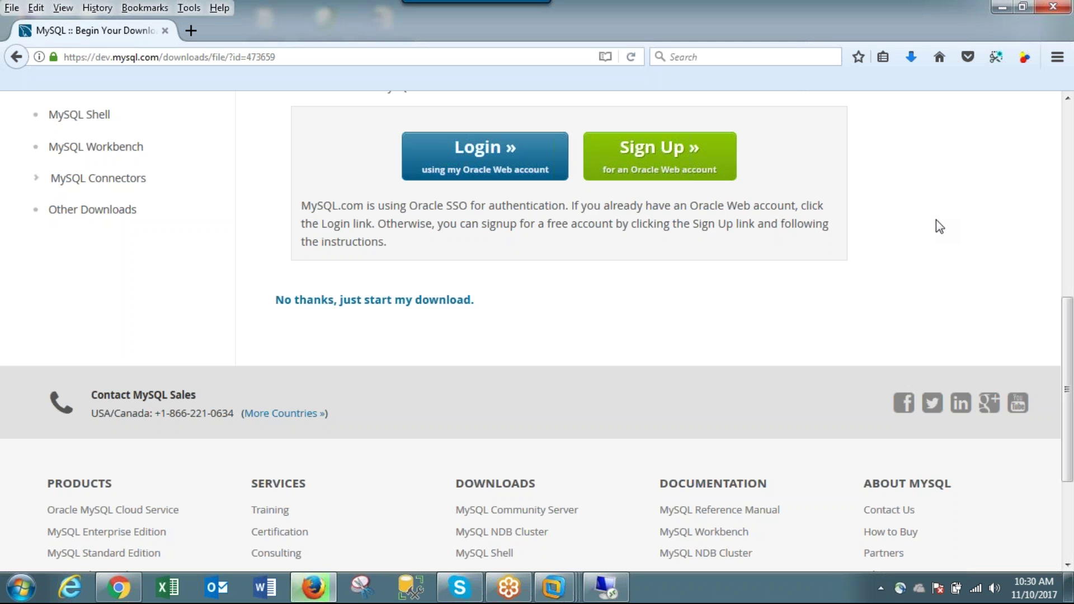
left_click(606, 587)
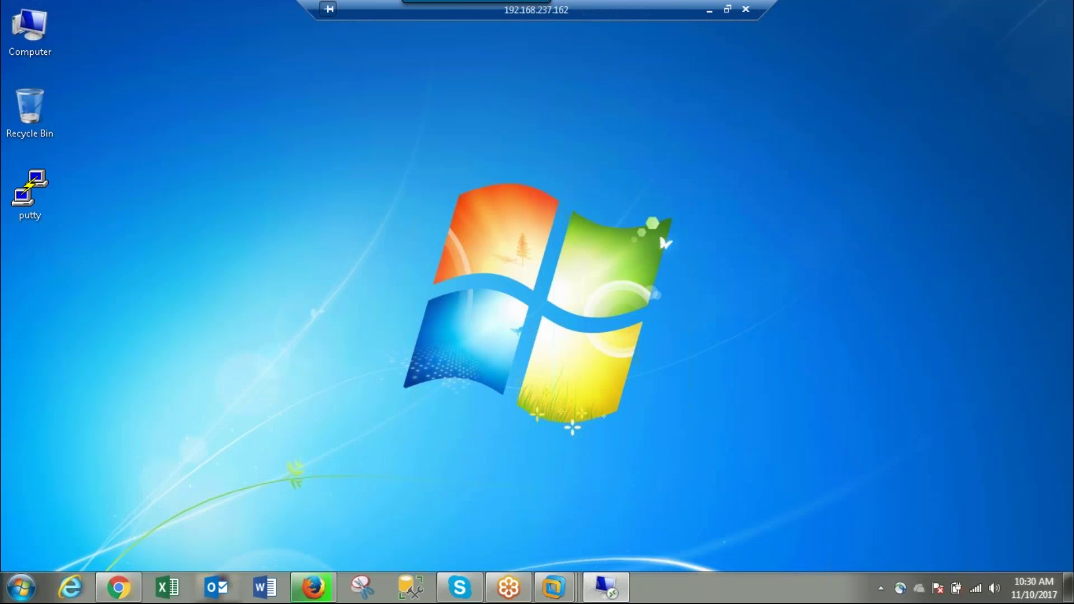
right_click(15, 40)
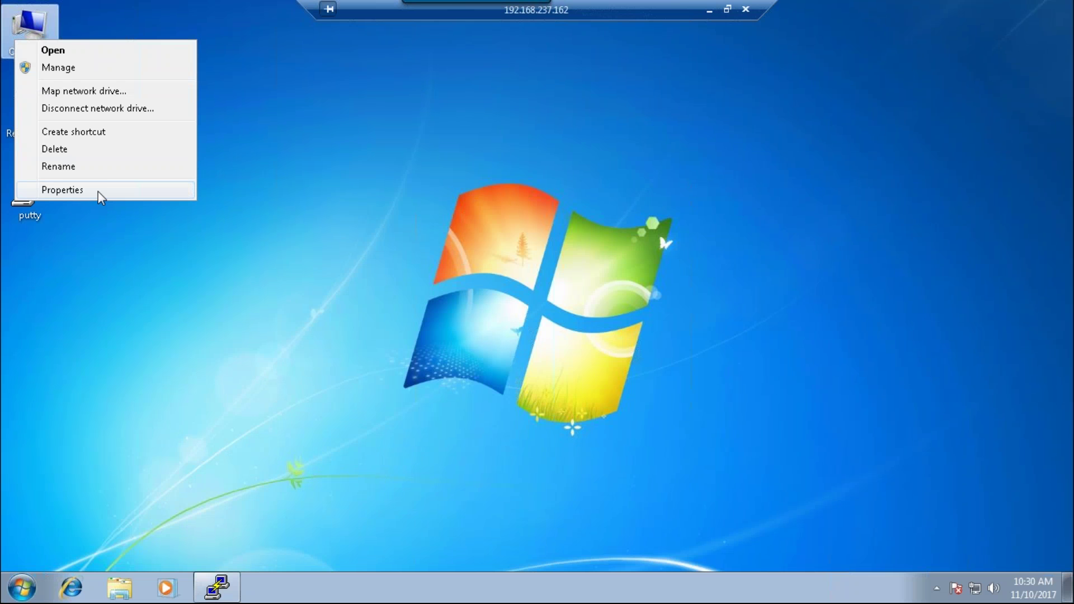
- Confirm the VM runs 64-bit Windows 7 Ultimate with 2.00 GB RAM, then minimize the remote session
left_click(98, 191)
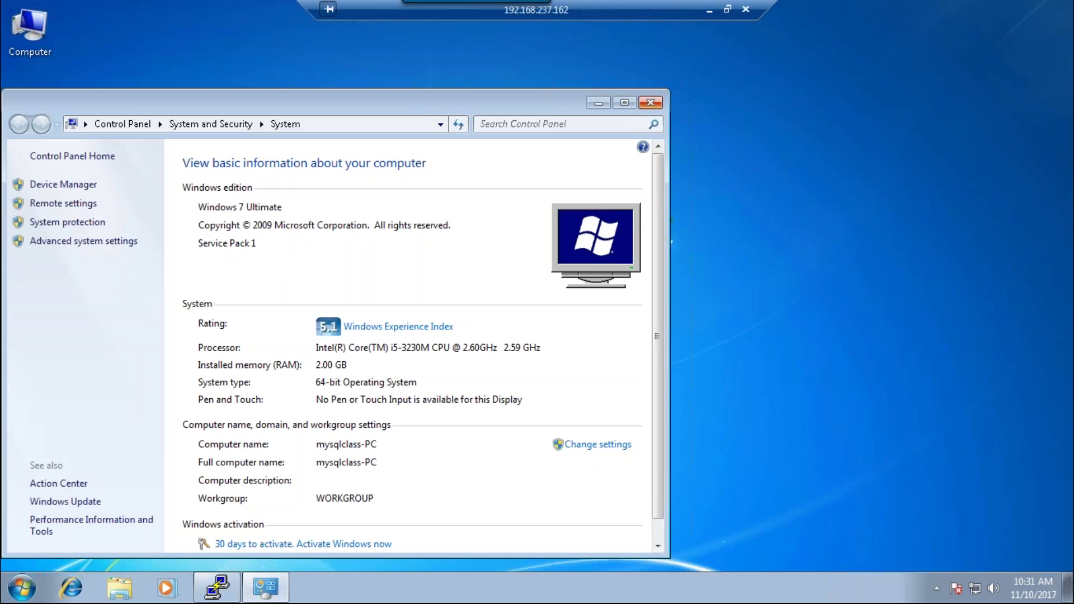
left_click(650, 103)
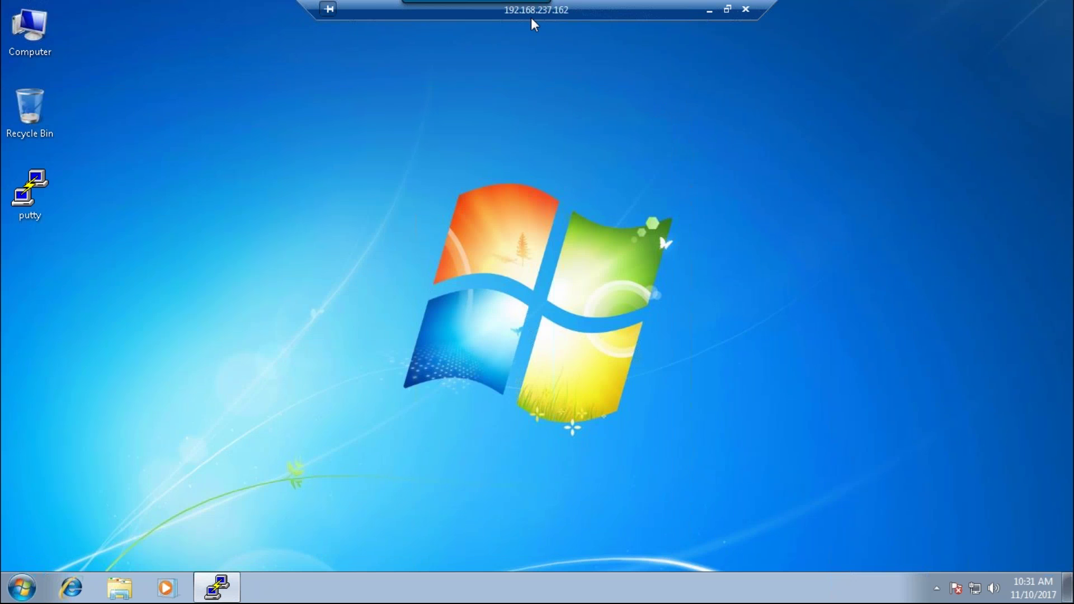
key("super+d")
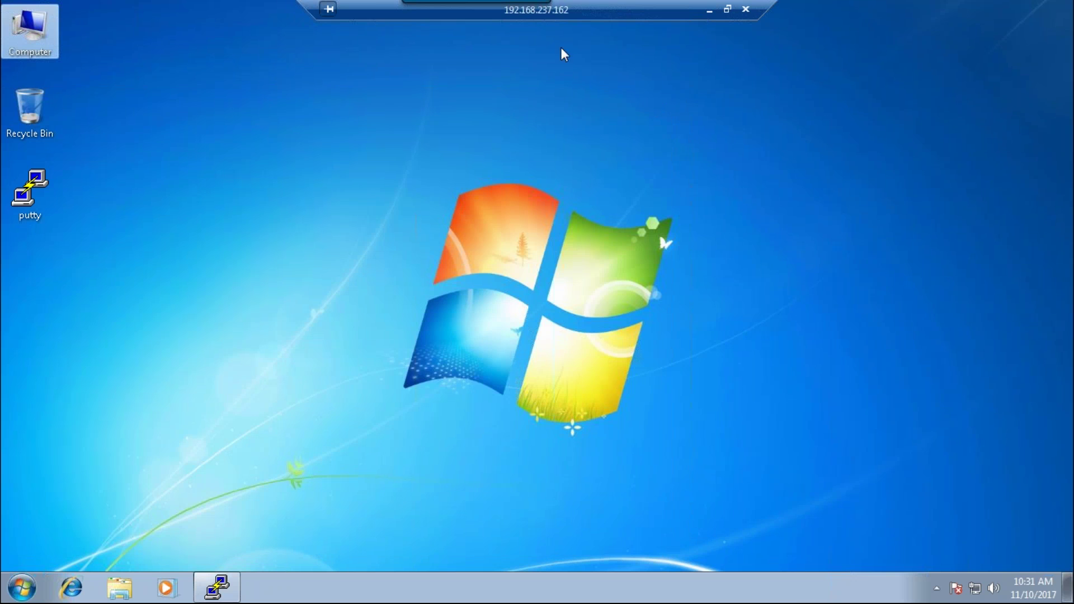
left_click(709, 11)
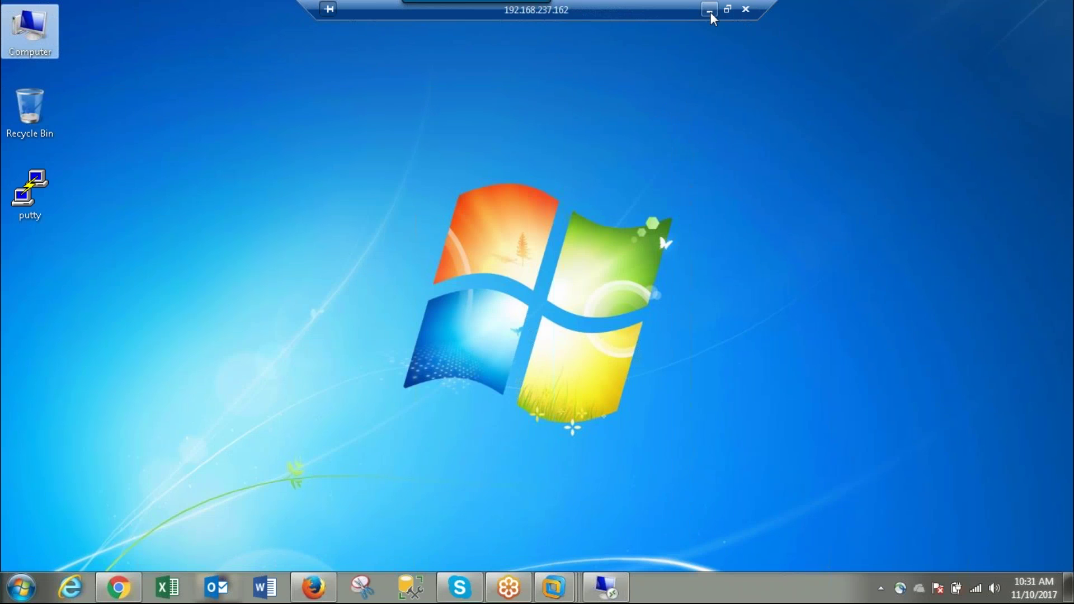
left_click(709, 10)
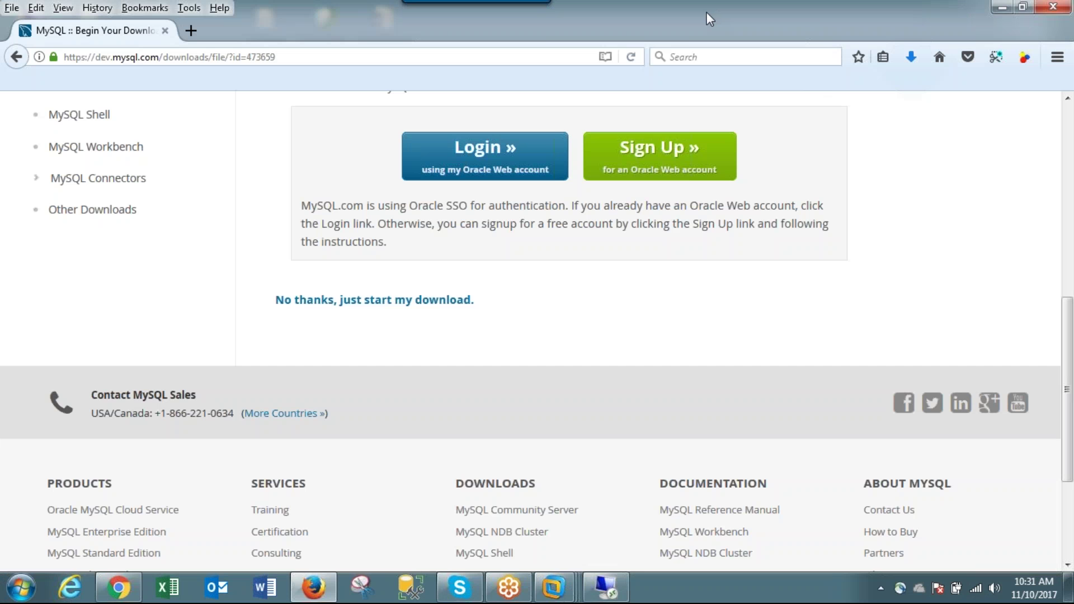
- Paste mysql-installer-community-5.5.58.0 from the local Downloads folder into the VM's E:\share and launch it
left_click(910, 57)
left_click(900, 100)
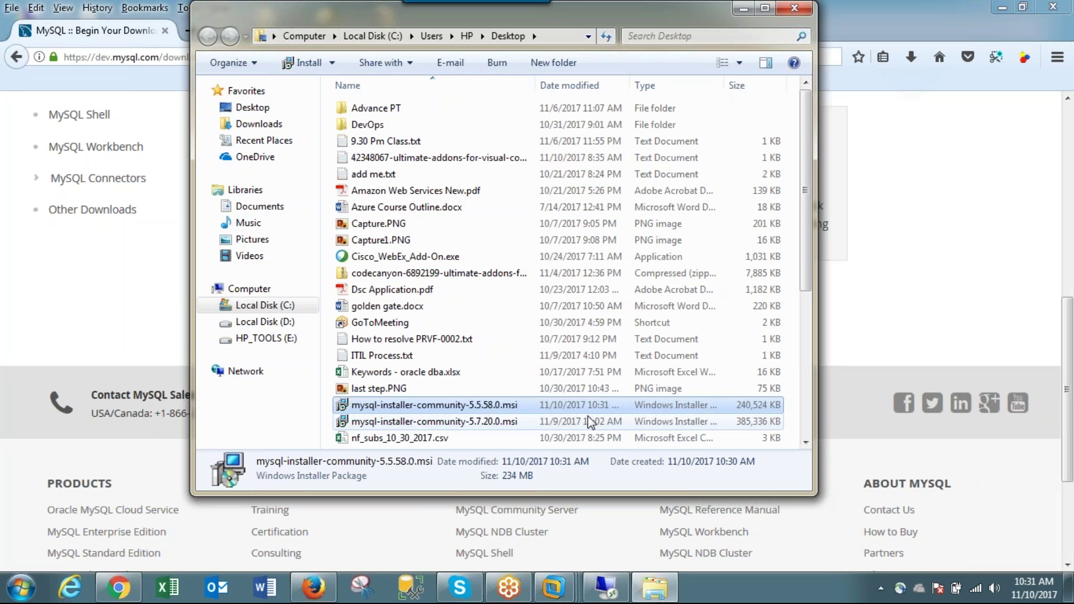
left_click(605, 587)
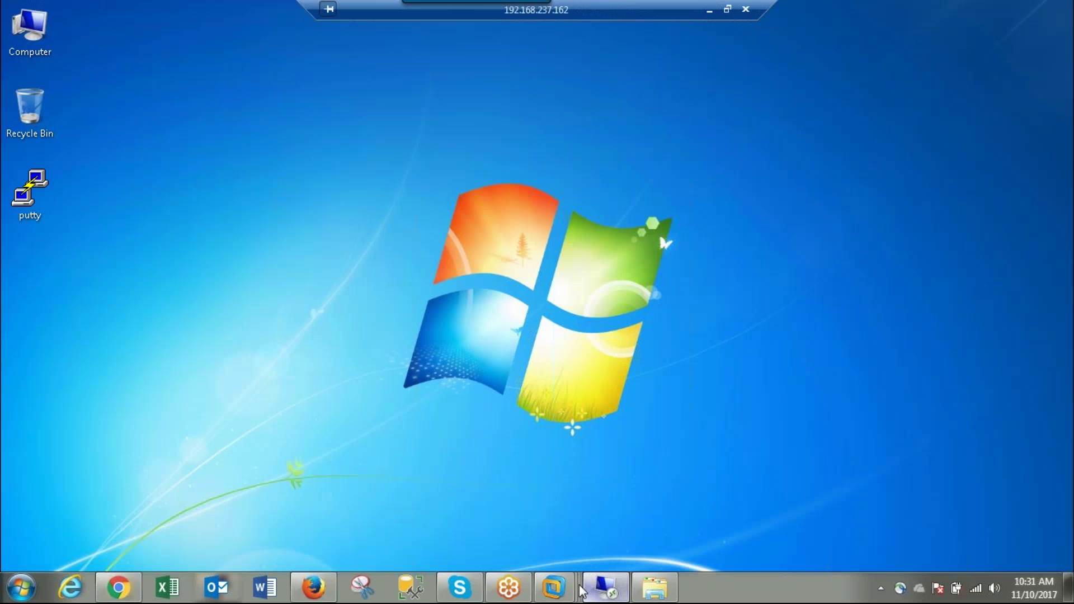
double_click(39, 37)
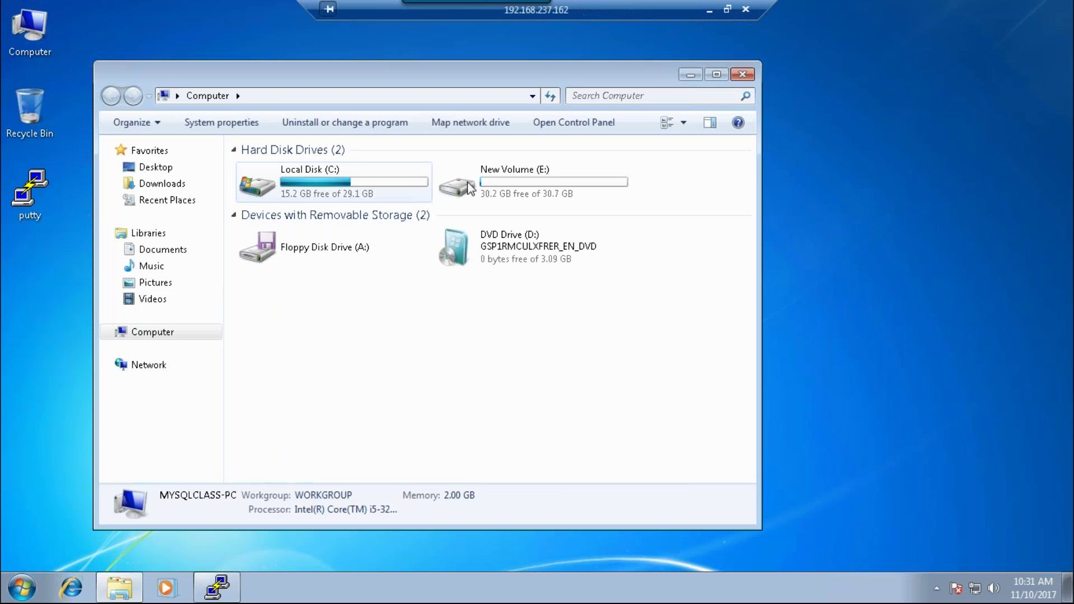
double_click(471, 188)
double_click(259, 171)
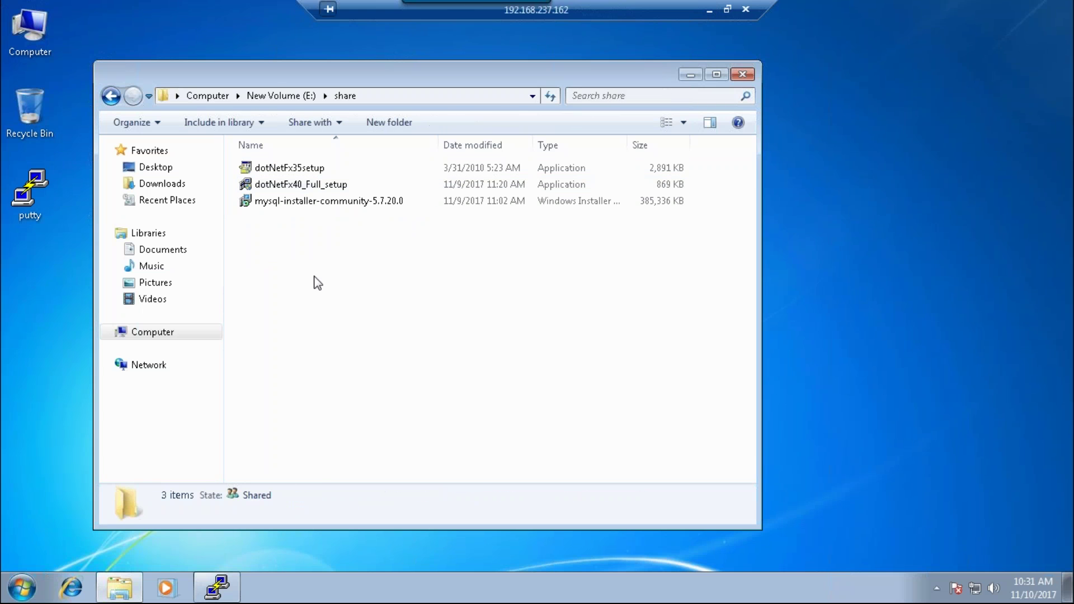
right_click(314, 278)
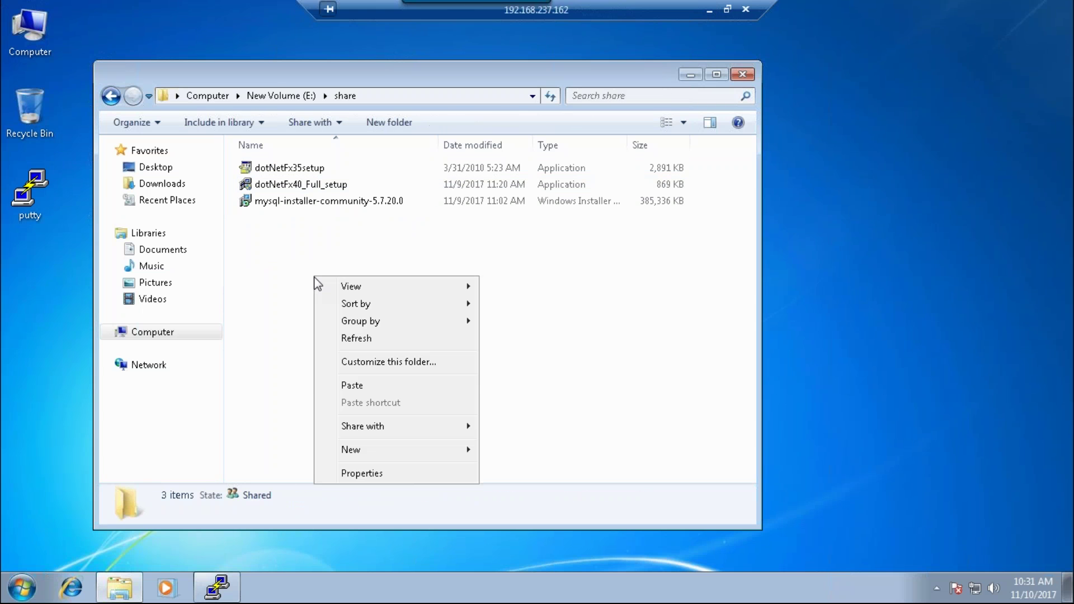
left_click(358, 391)
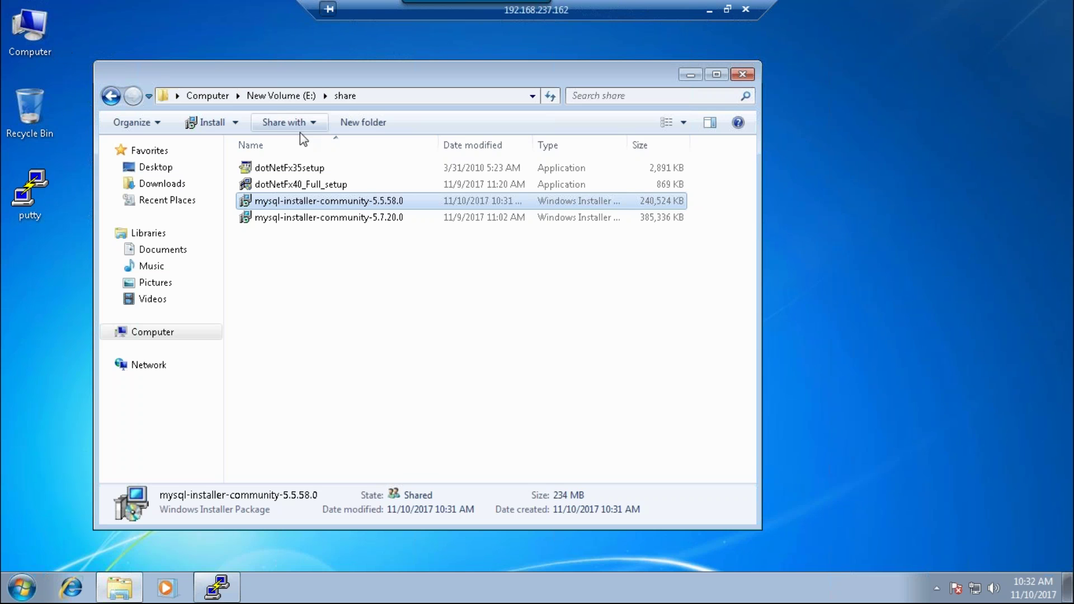
double_click(376, 202)
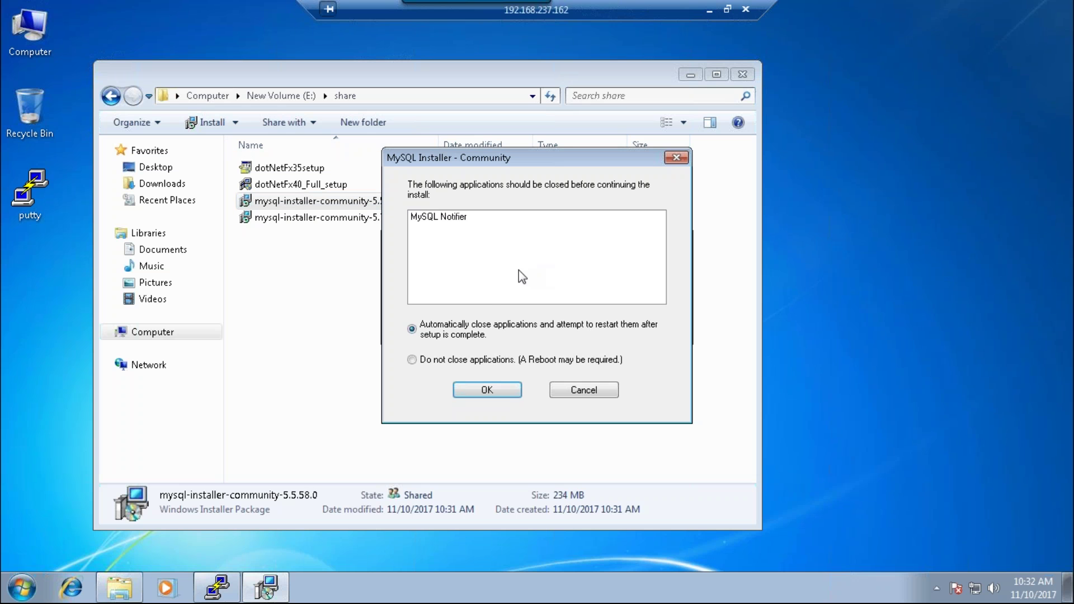
- Continue the 5.5.58.0 installer without closing running applications, then start adding new products
left_click(446, 365)
left_click(509, 396)
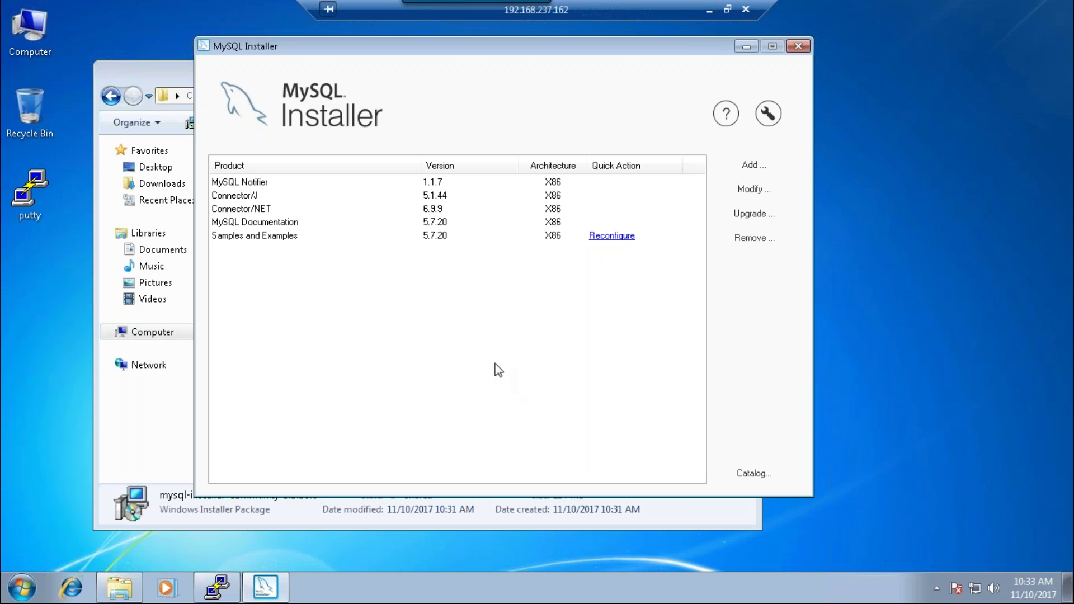
left_click(750, 166)
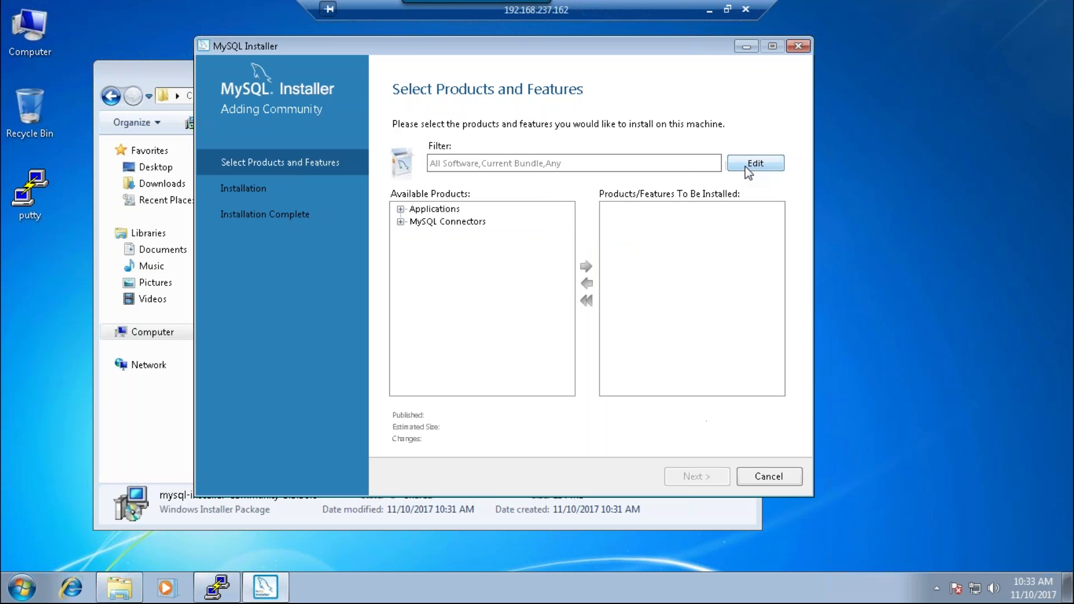
- Expand the Applications and MySQL Connectors groups to check the MySQL Workbench version
left_click(401, 209)
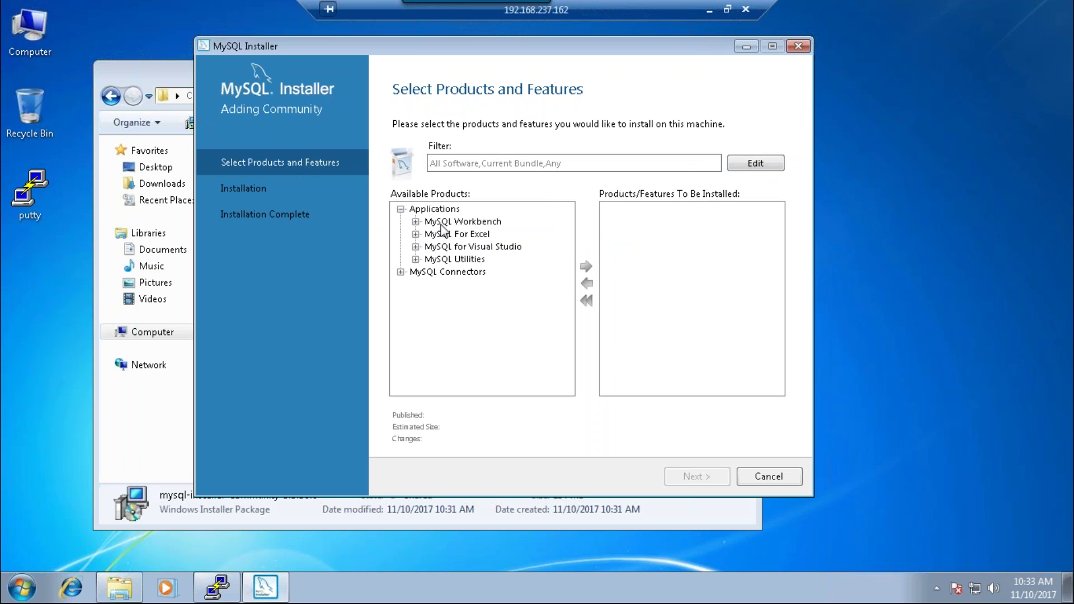
left_click(400, 272)
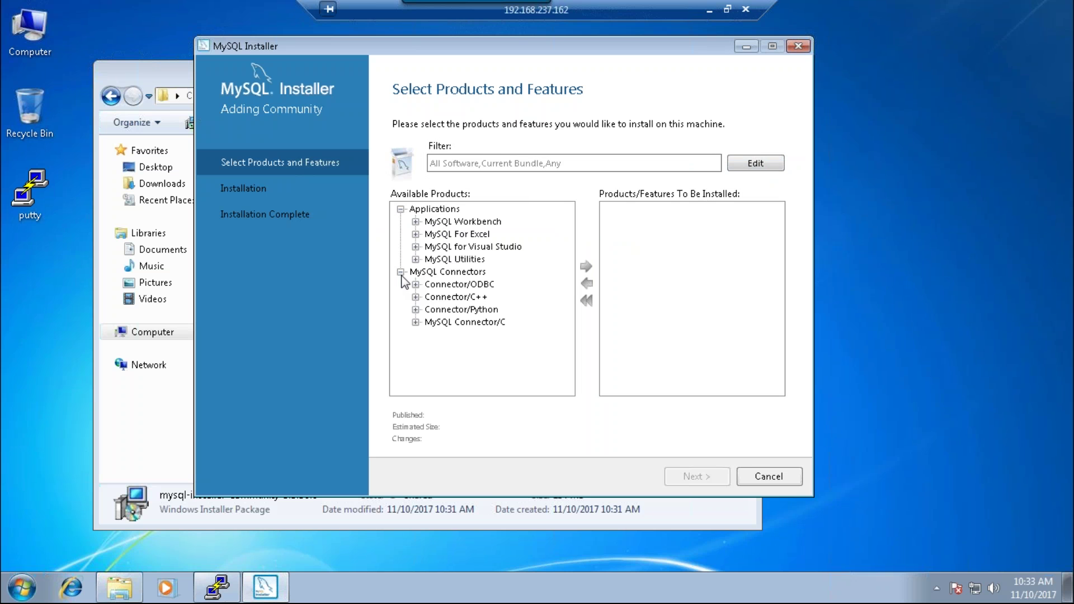
left_click(416, 222)
left_click(416, 222)
- Filter the category to MySQL Servers, then cancel adding products and confirm
left_click(442, 167)
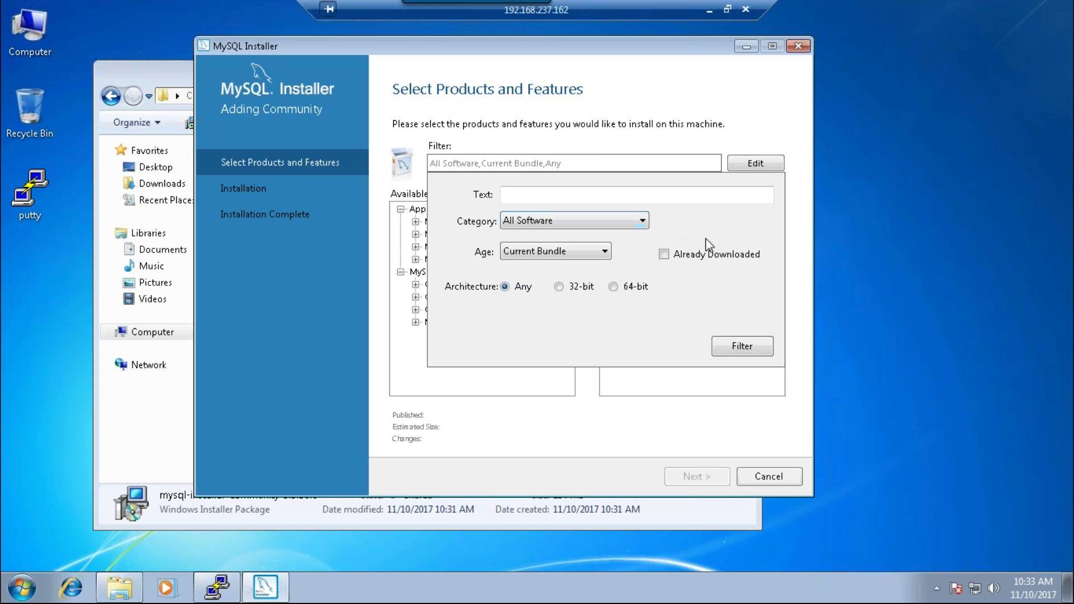
left_click(644, 221)
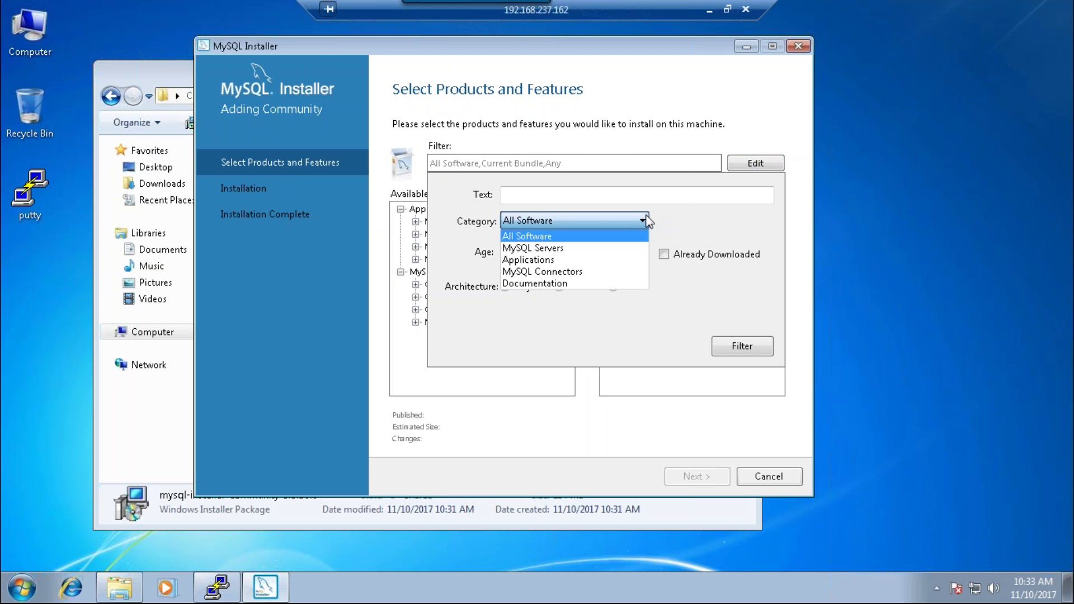
left_click(560, 248)
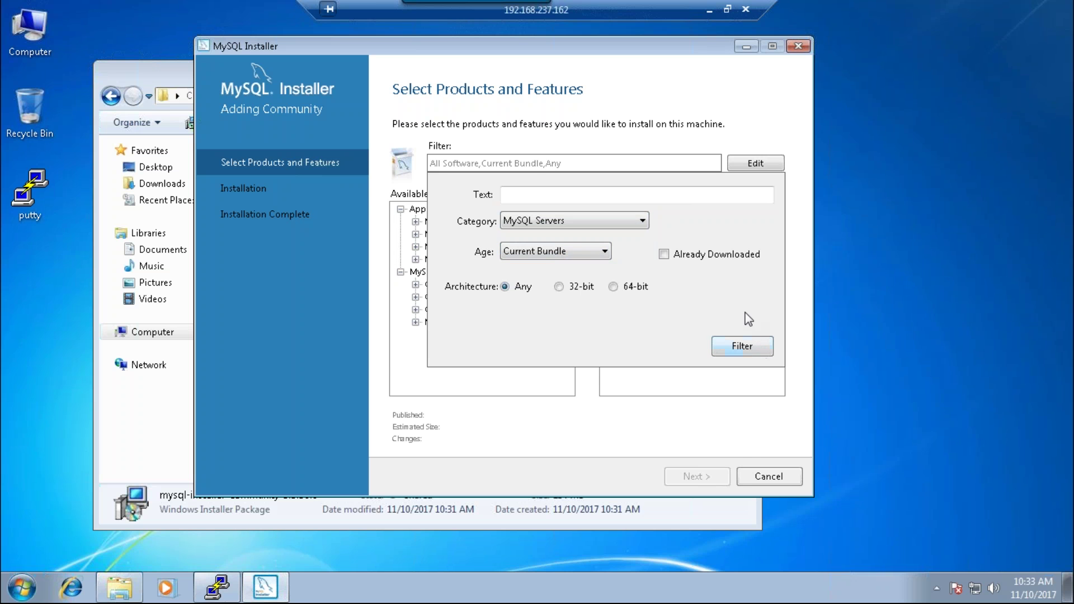
left_click(766, 476)
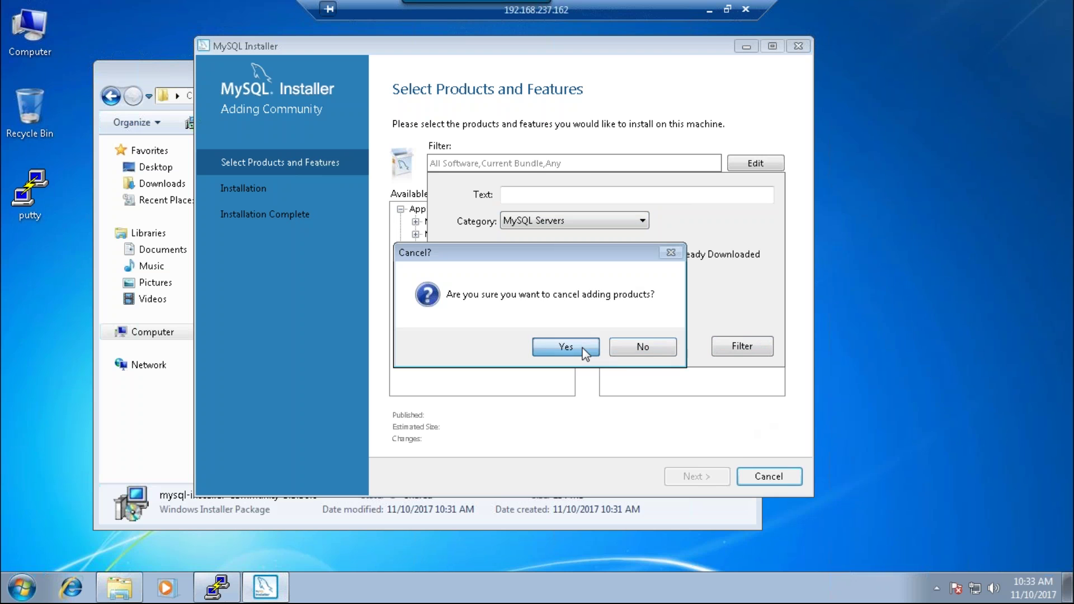
left_click(582, 350)
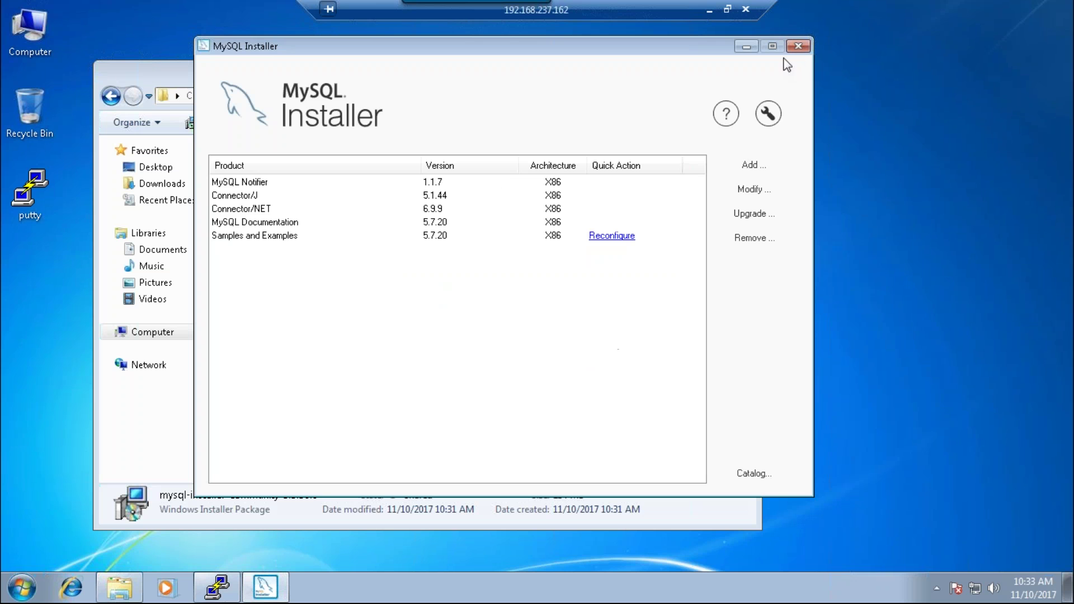
- Select all five installed MySQL products, execute their removal, and finish the wizard
left_click(746, 241)
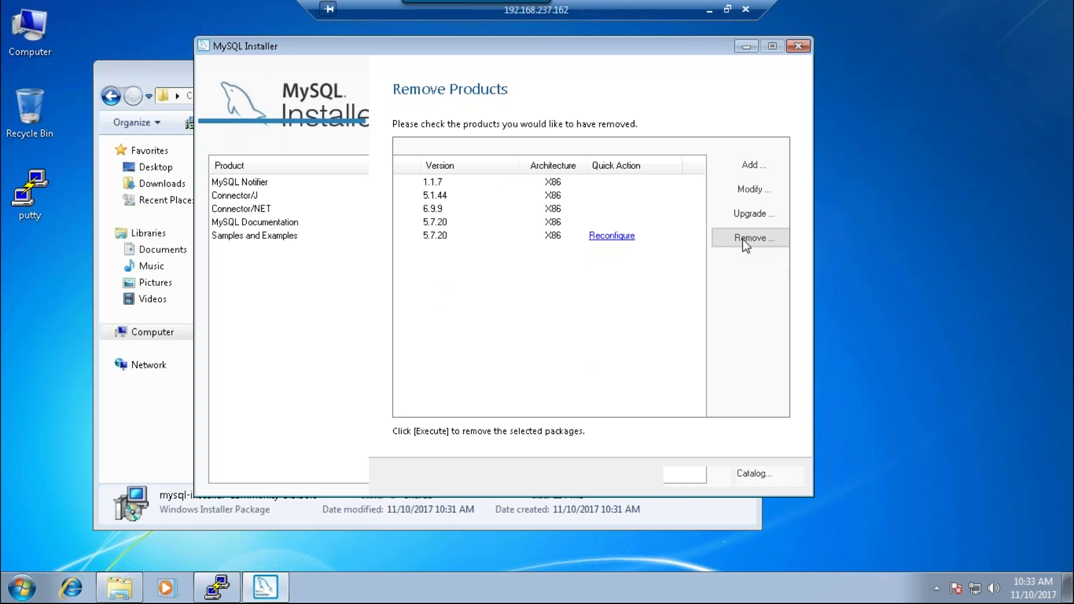
left_click(400, 147)
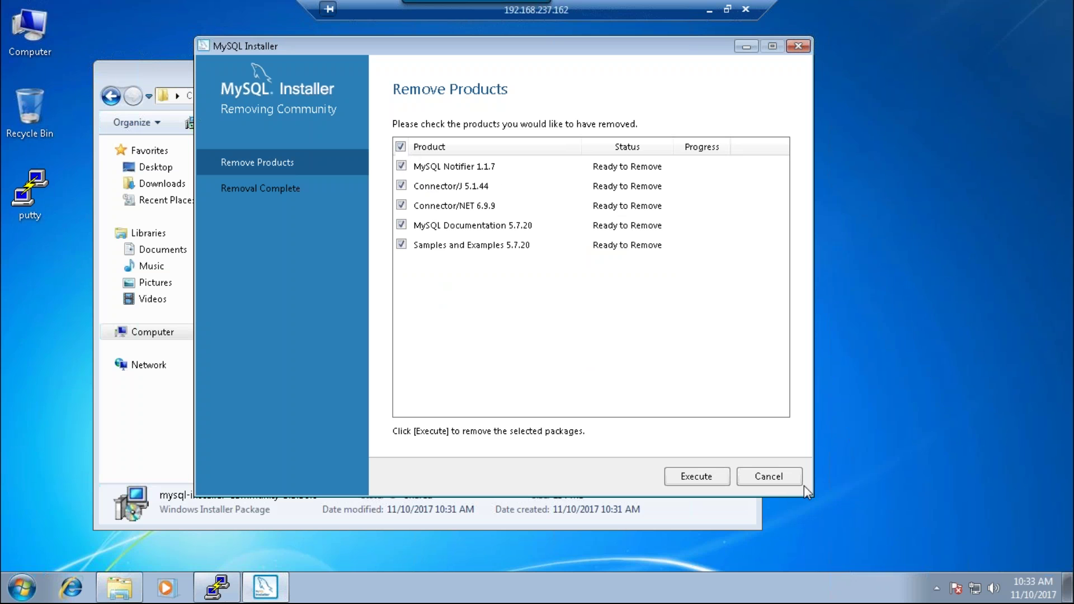
left_click(716, 480)
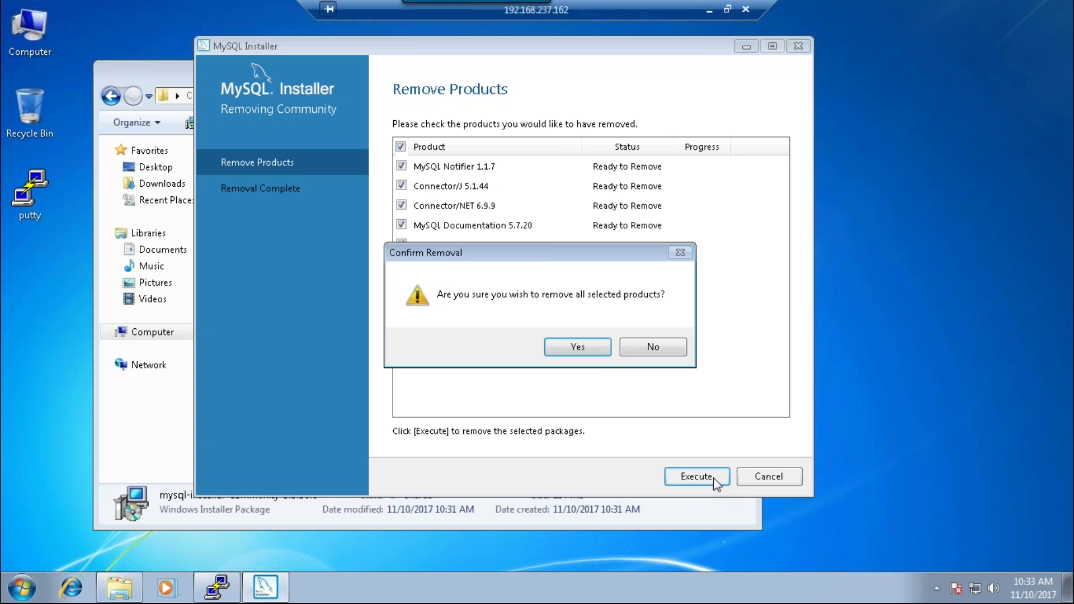
left_click(601, 351)
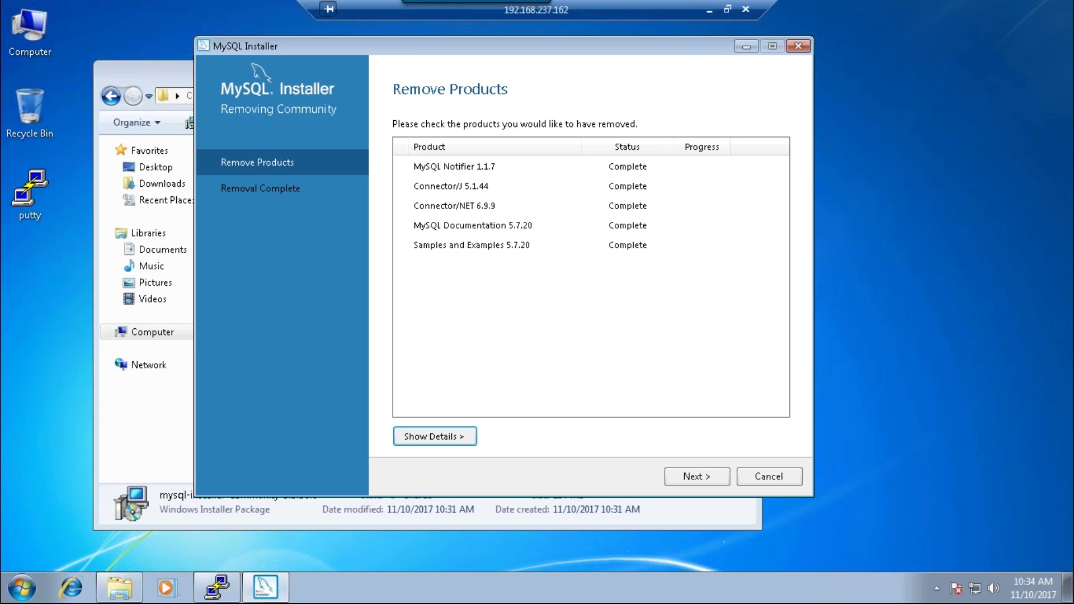
left_click(723, 476)
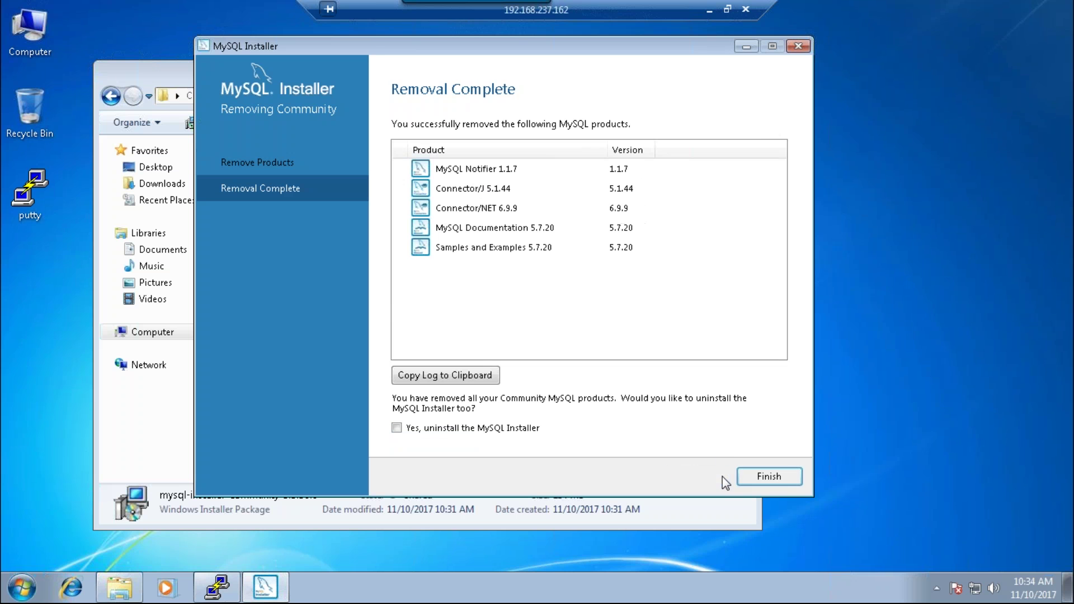
left_click(767, 478)
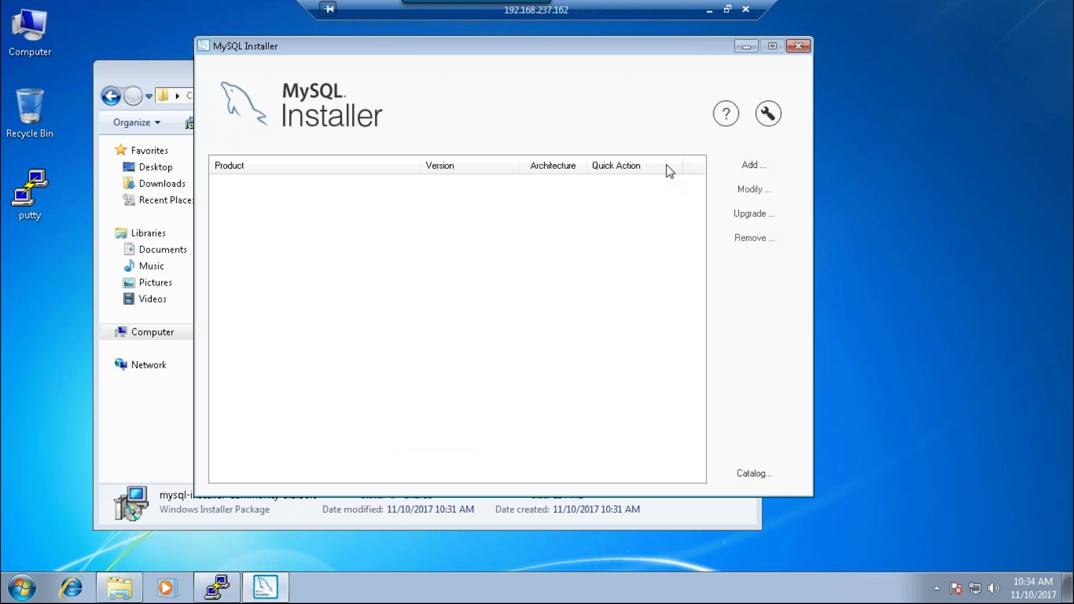
- Close MySQL Installer and the share folder, then open Command Prompt from the Run dialog
left_click(798, 45)
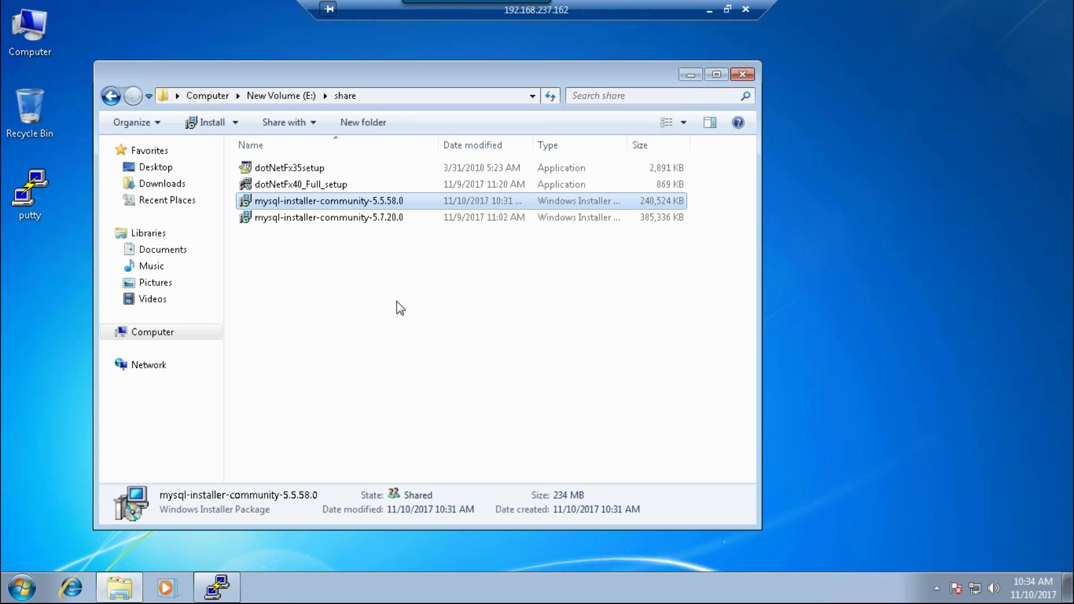
left_click(743, 74)
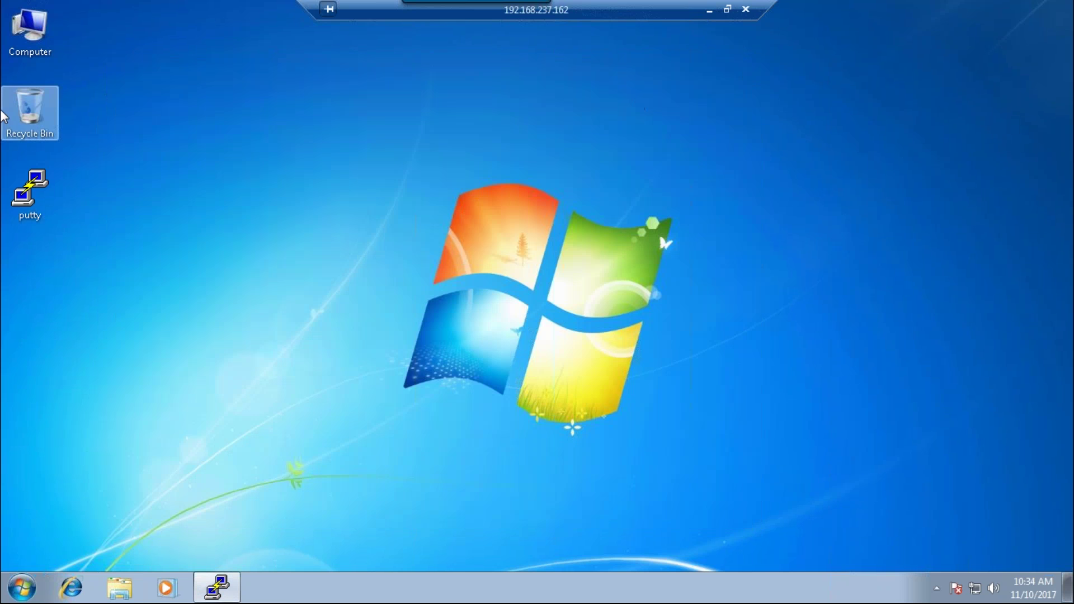
key("super+r")
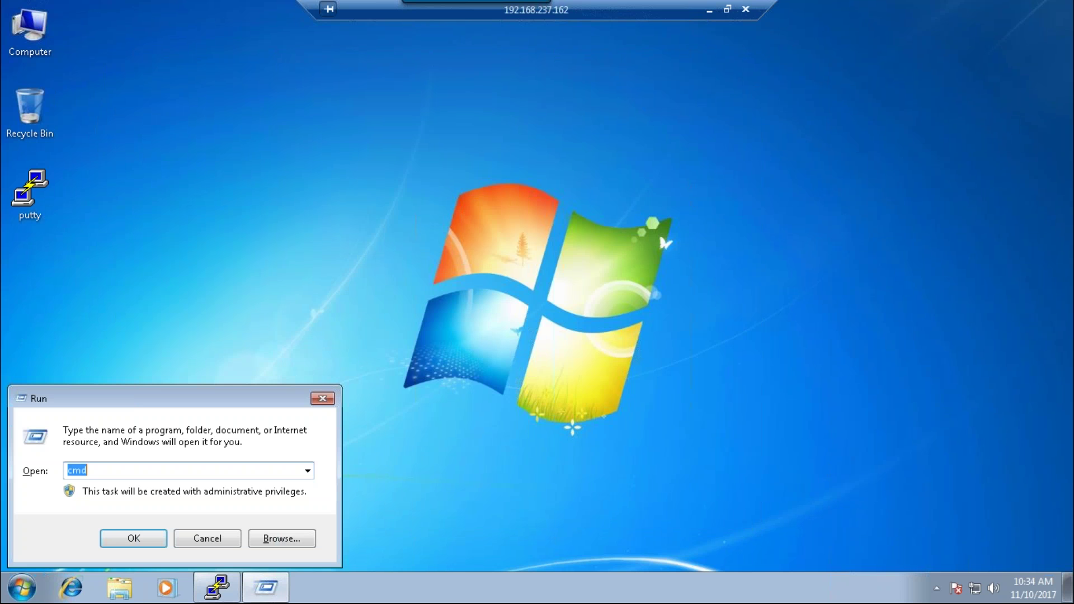
key("Return")
- Run ipconfig to read the IPv4 address 192.168.237.162, then close the console
type("ipconig")
key("Return")
key("Up")
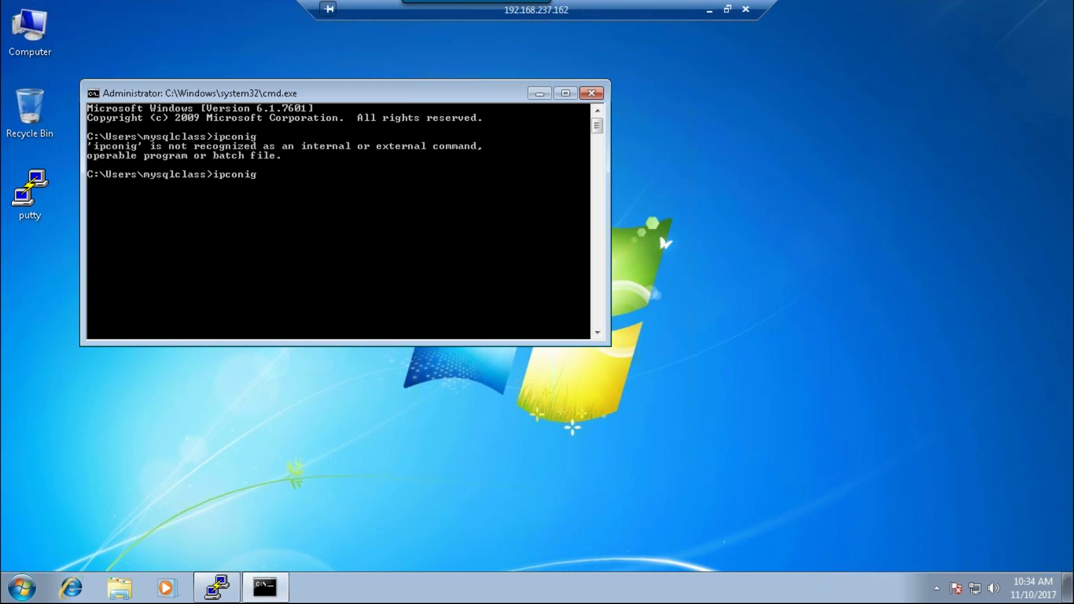
key("BackSpace")
key("BackSpace")
type("fig")
key("Return")
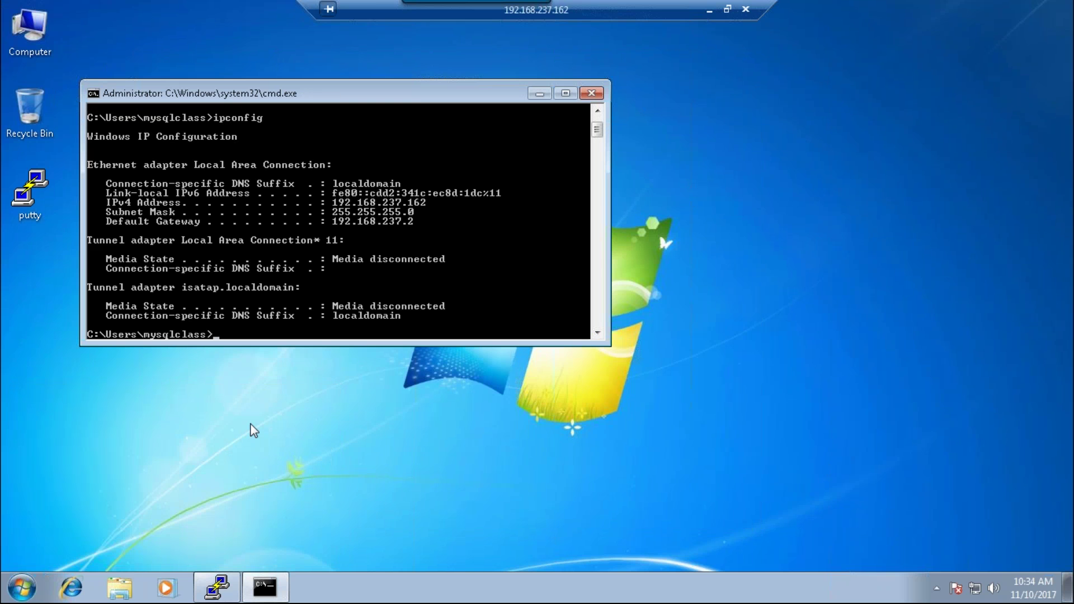
left_click(591, 94)
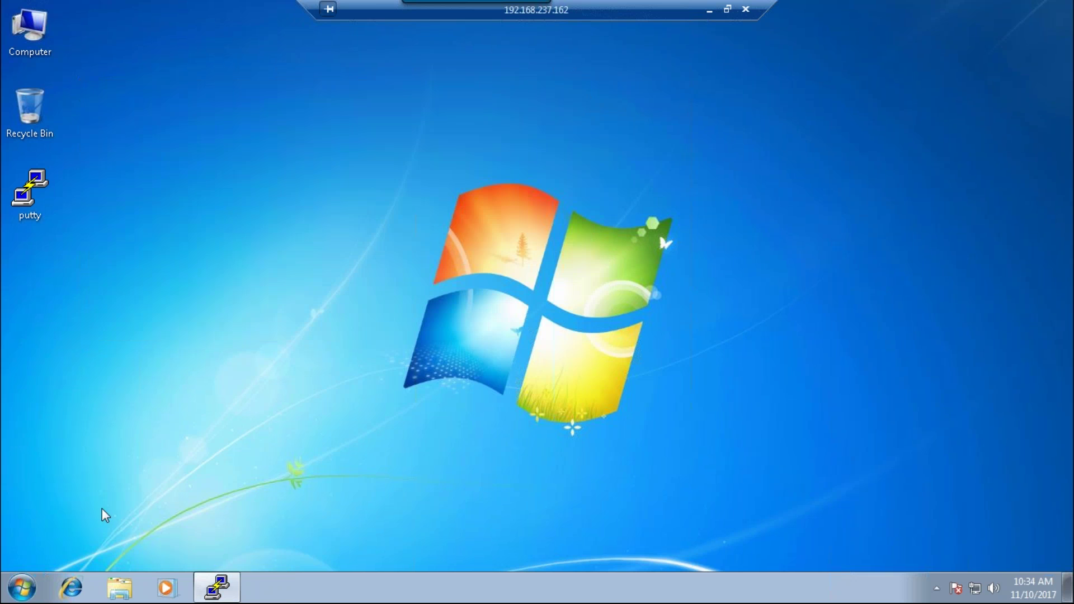
- Launch Command Prompt by searching for cmd in the Start menu
left_click(21, 587)
left_click(273, 548)
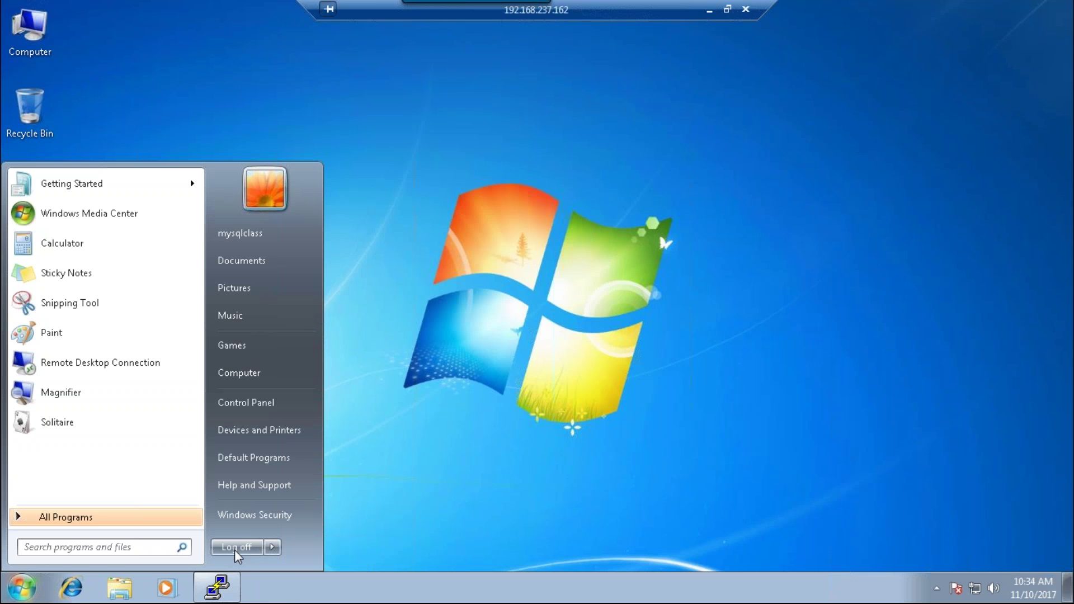
left_click(128, 548)
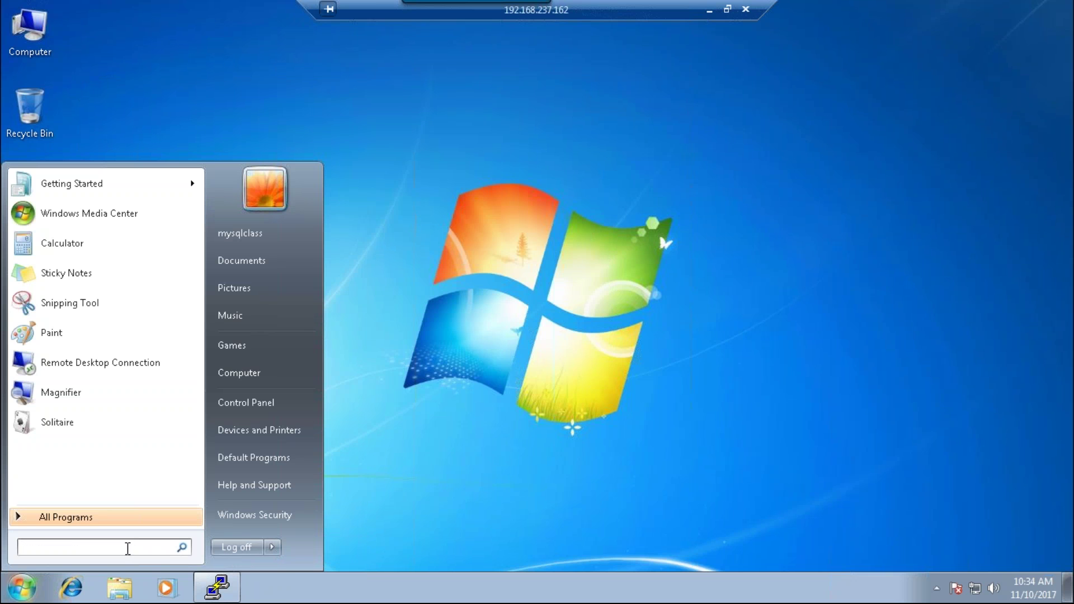
type("c")
type("o")
key("BackSpace")
key("BackSpace")
type("cmd")
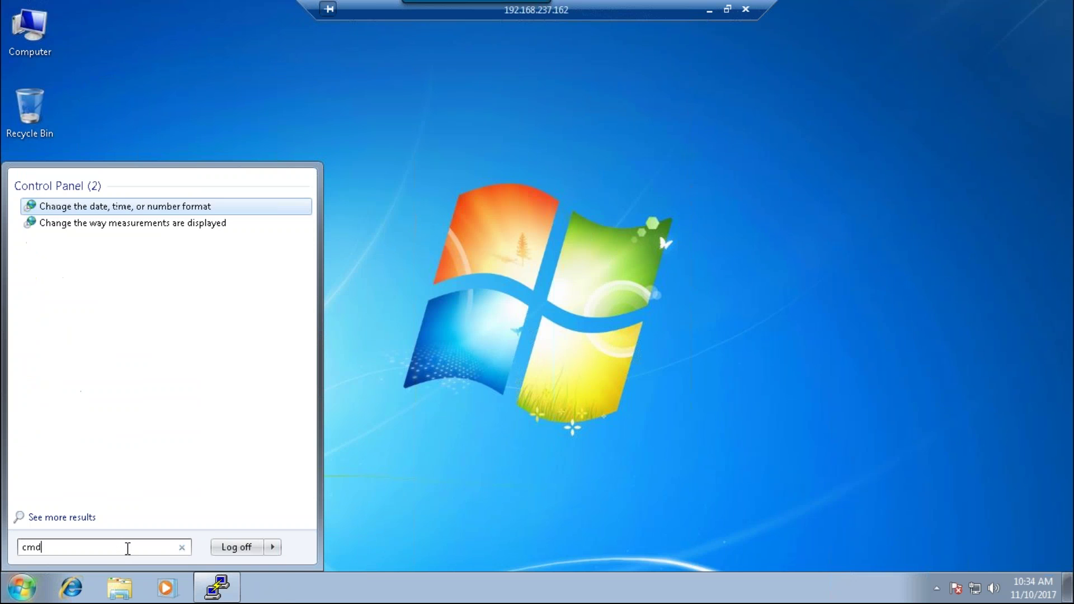
key("Return")
- Try the reboot command, which is unrecognized, then exit the console
type("reboot")
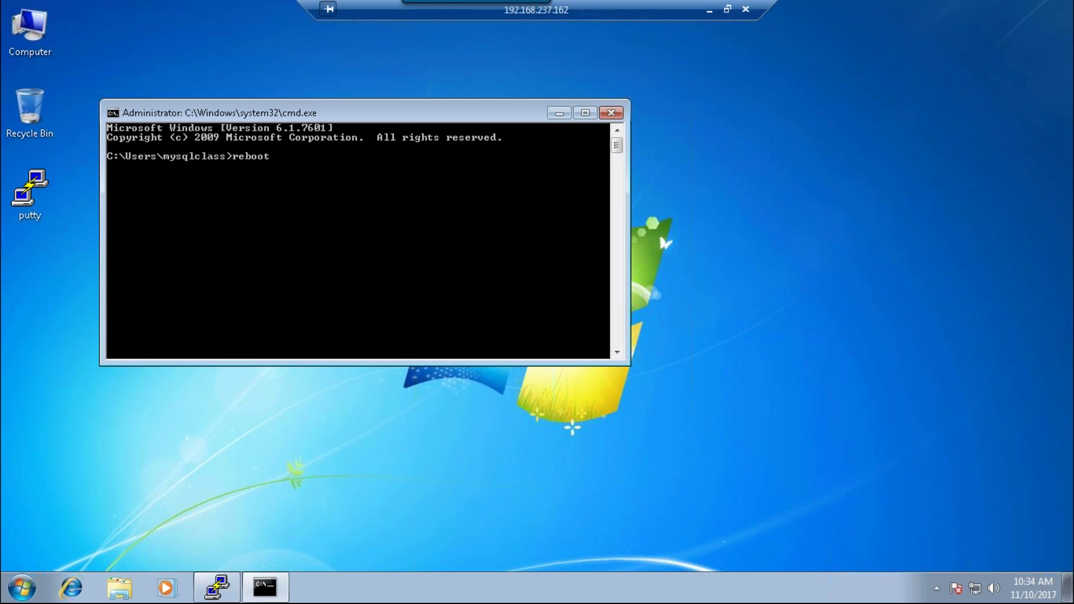
key("Return")
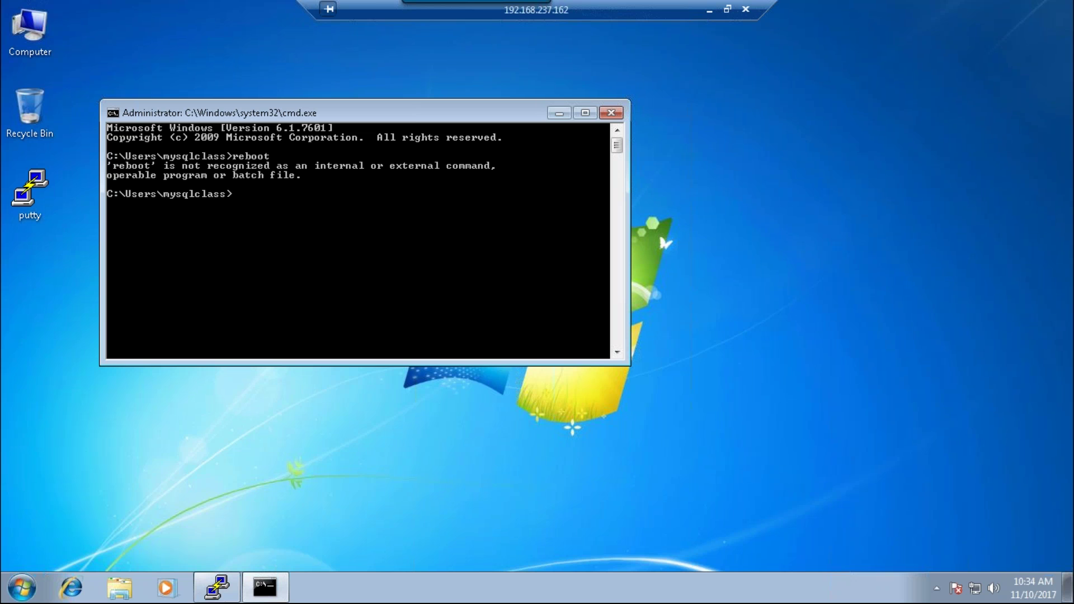
type("exit")
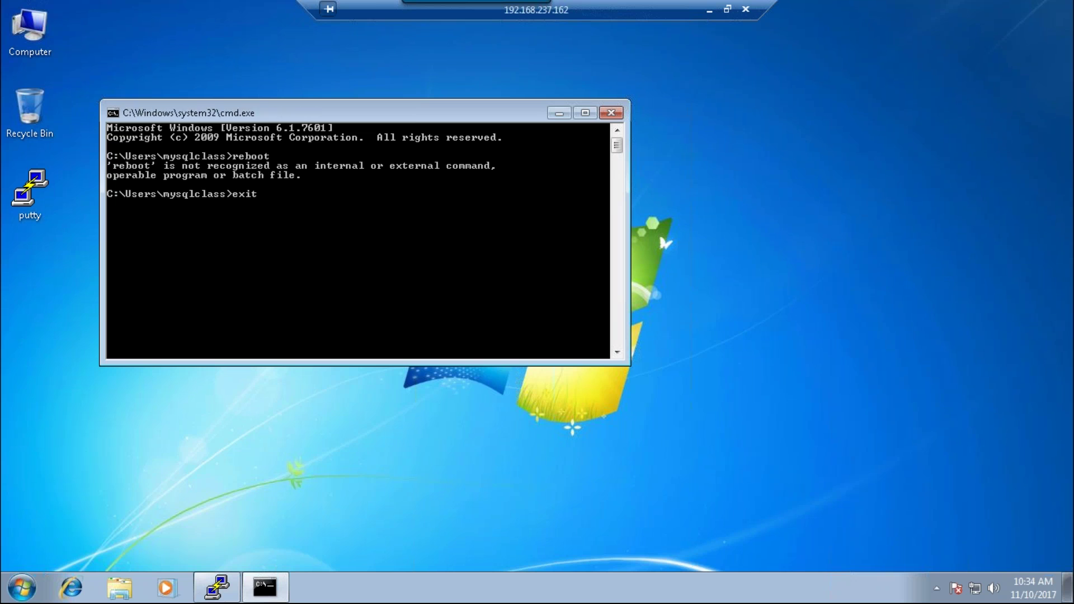
key("Return")
- Minimize the remote desktop session and switch to the Windows 7 virtual machine
left_click(23, 587)
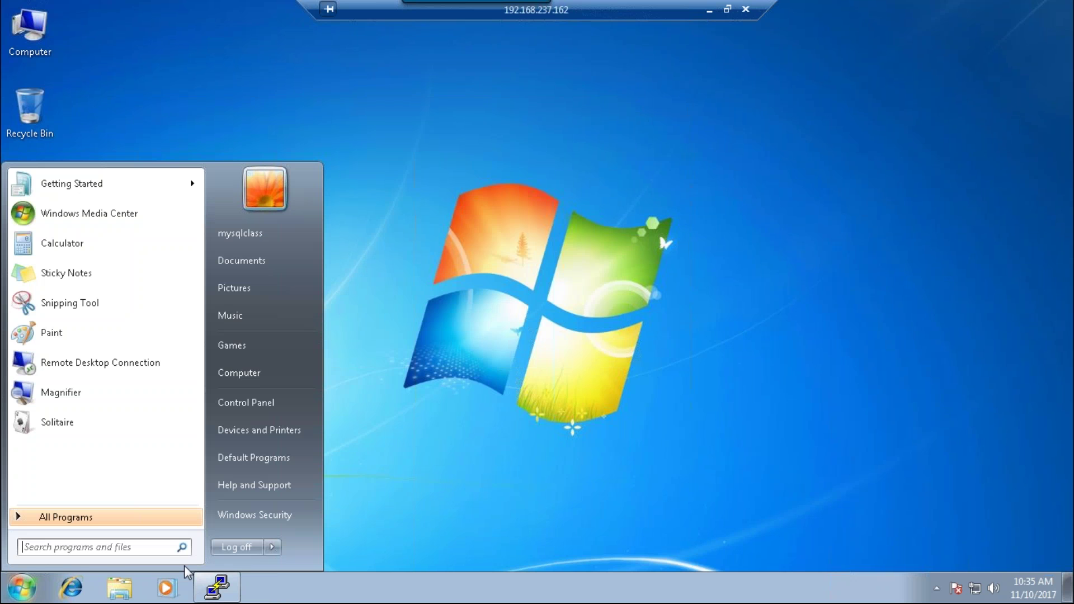
left_click(272, 547)
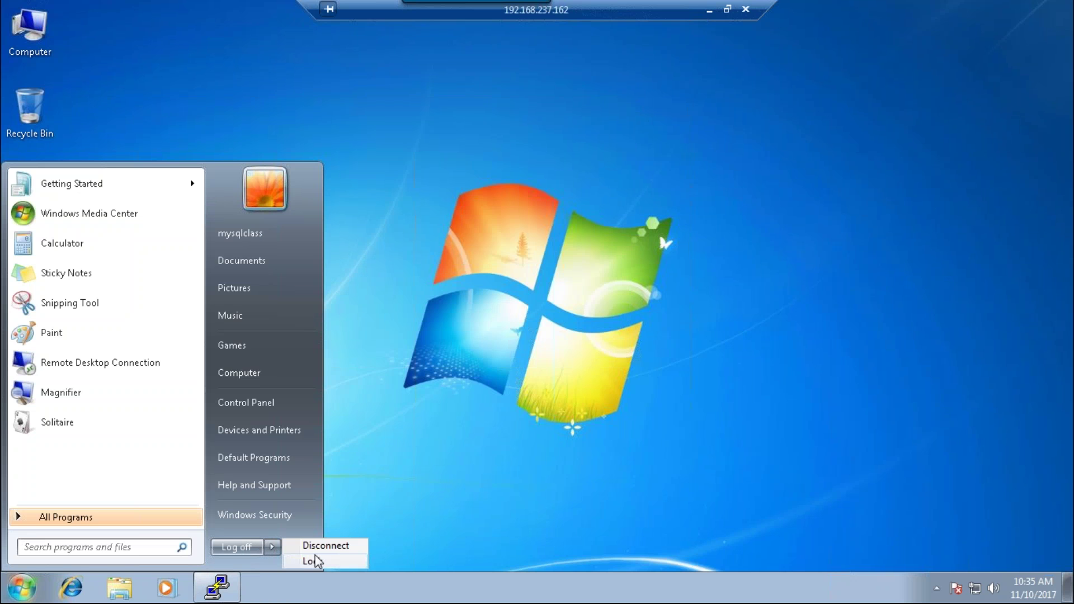
left_click(479, 352)
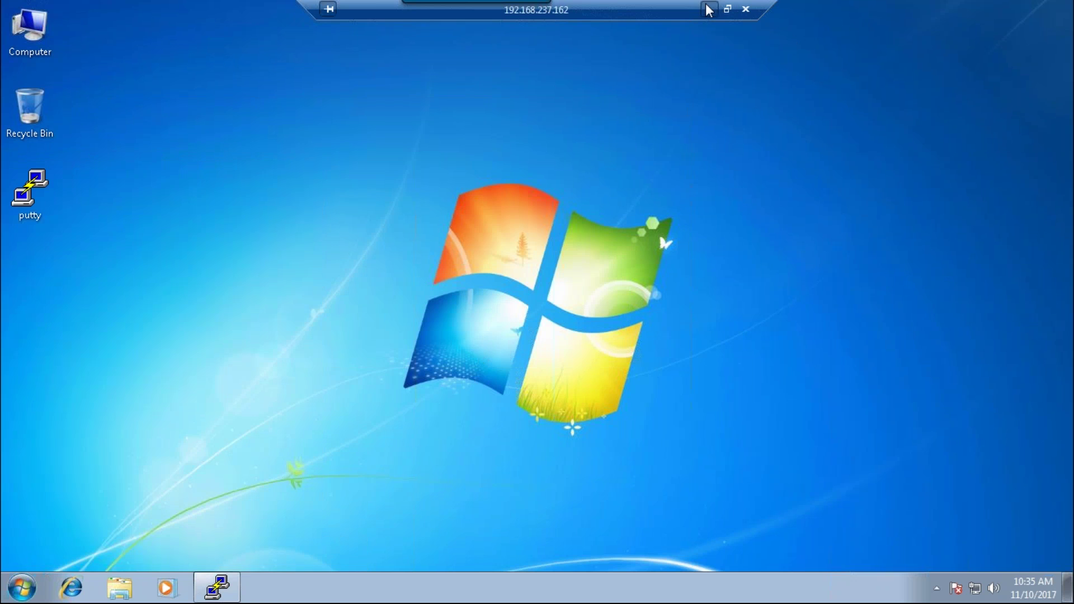
left_click(709, 9)
left_click(794, 8)
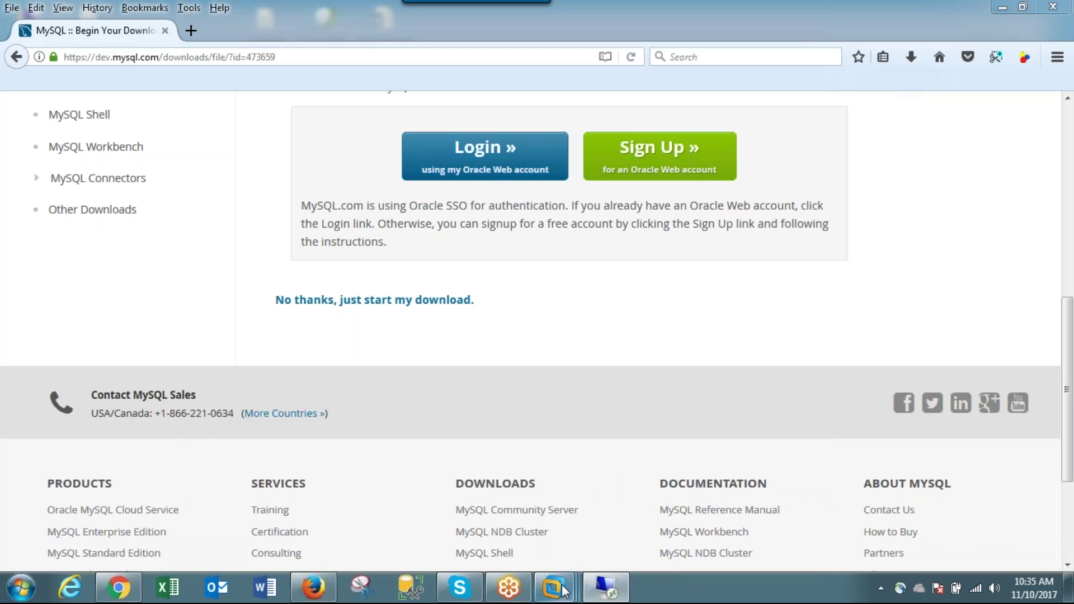
mouse_move(606, 585)
left_click(743, 514)
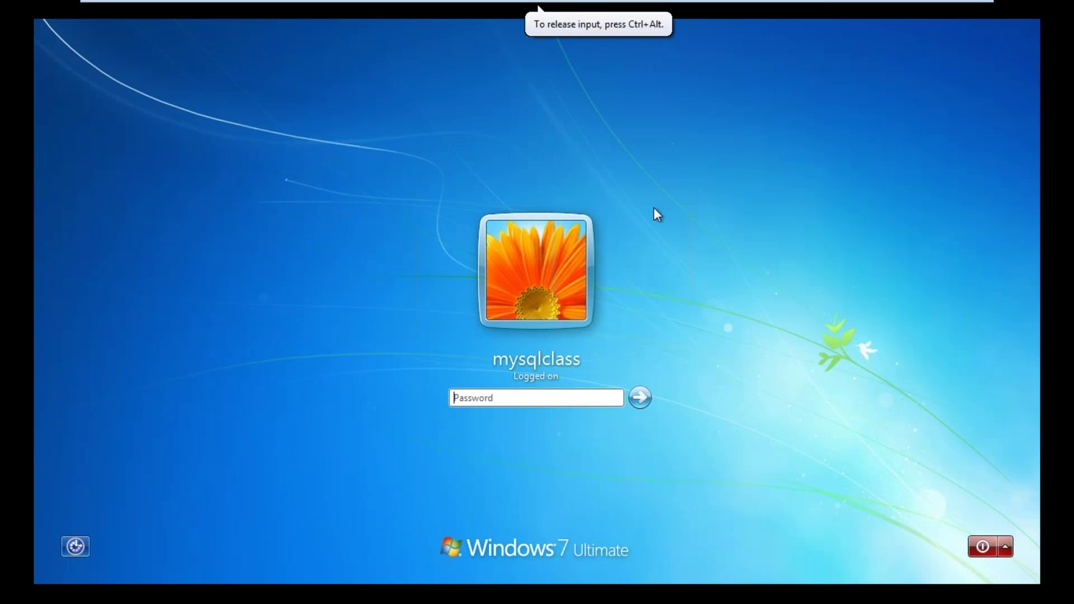
- Restart the Windows 7 guest from VMware's power options and confirm
mouse_move(723, 2)
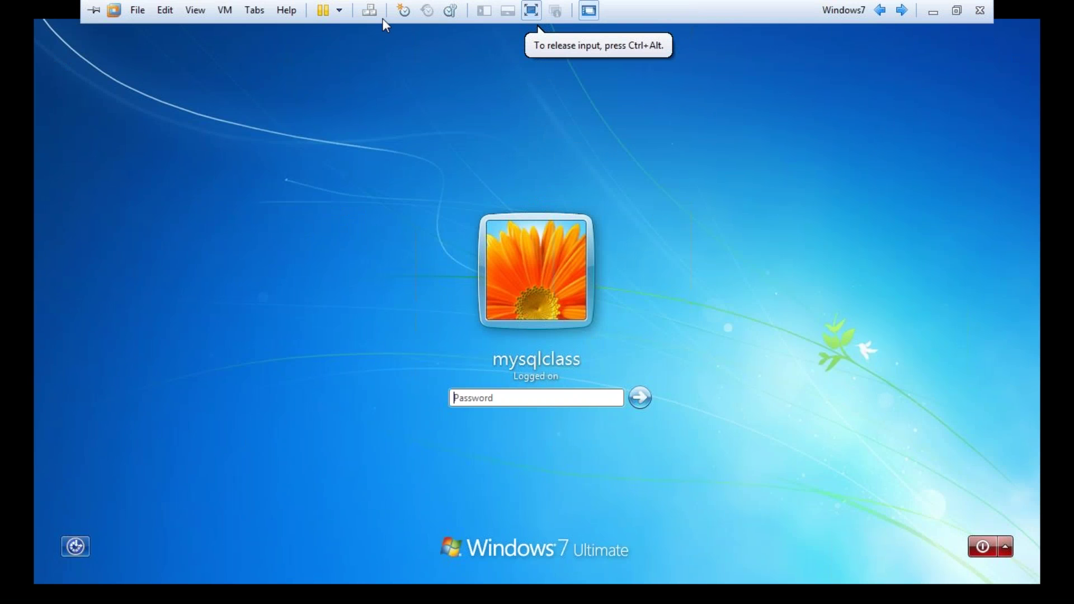
left_click(338, 11)
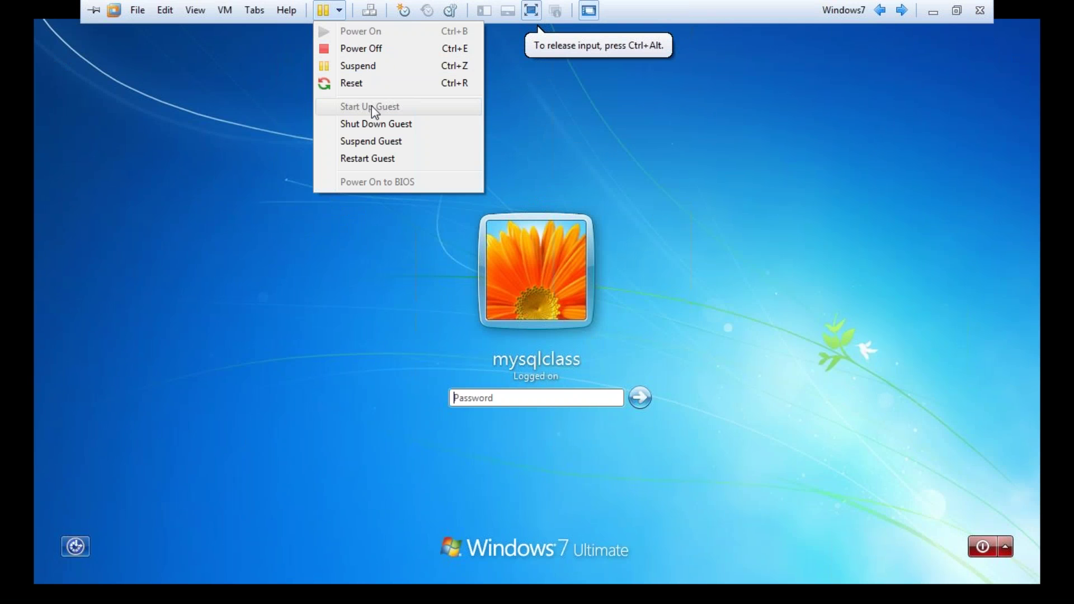
left_click(381, 159)
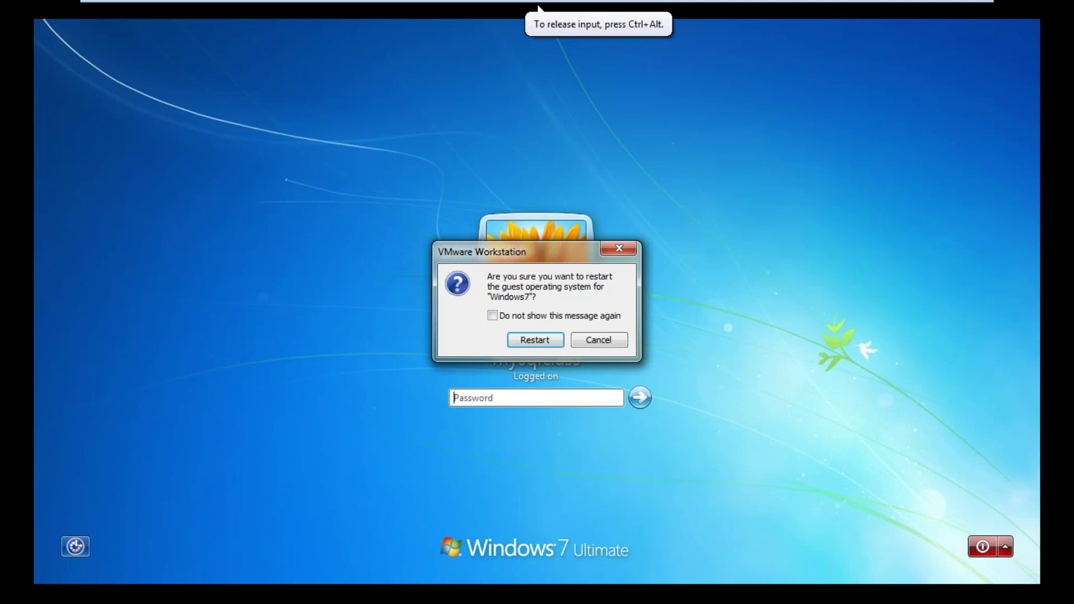
left_click(531, 338)
- Minimize VMware, dismiss the Removable Devices notice, and minimize Firefox
mouse_move(854, 2)
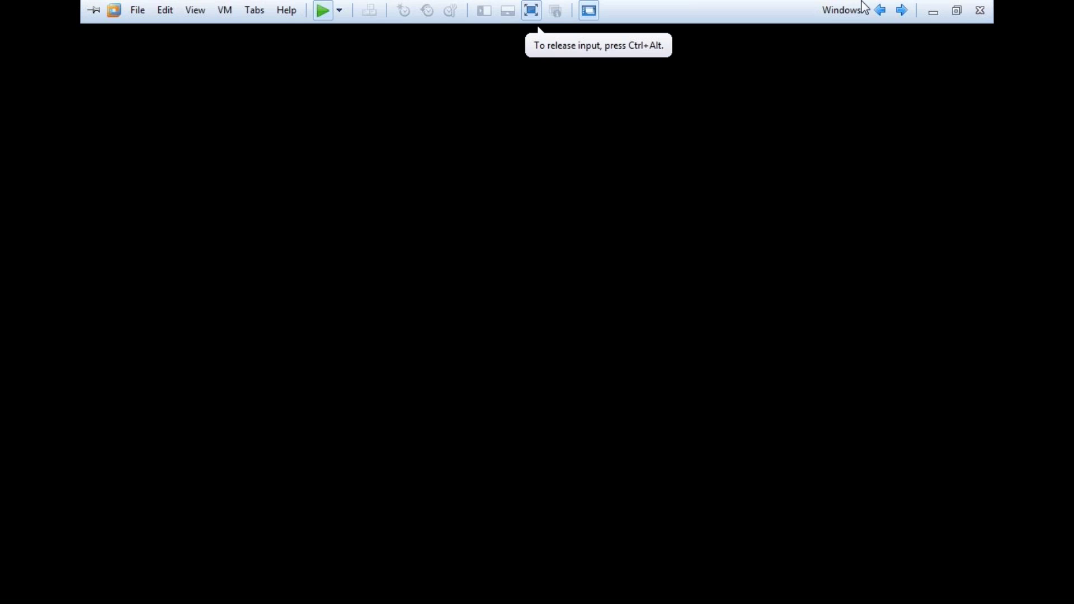
left_click(935, 7)
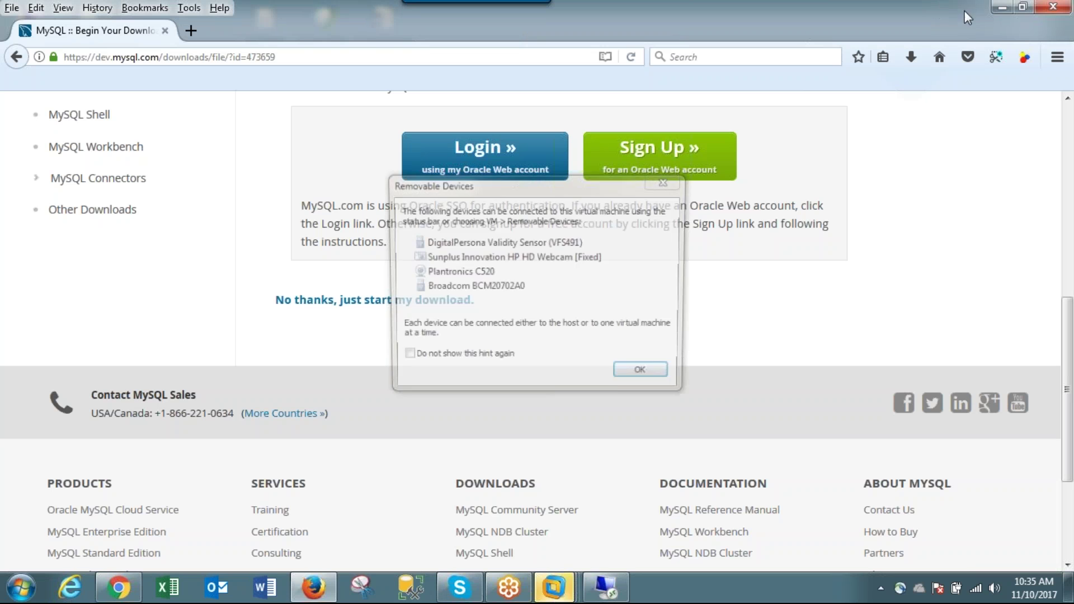
left_click(664, 381)
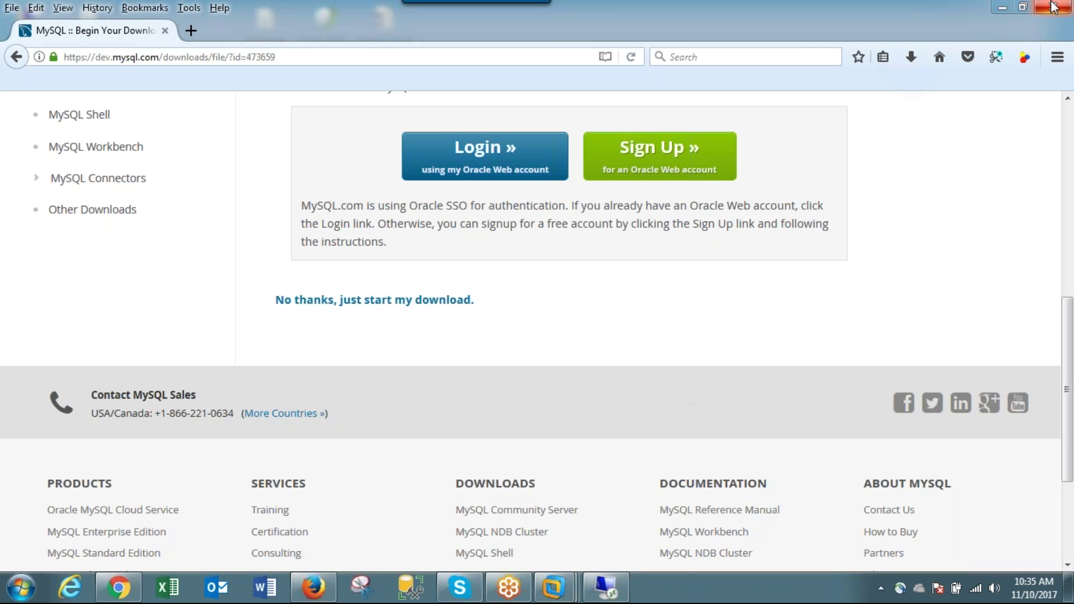
left_click(1001, 4)
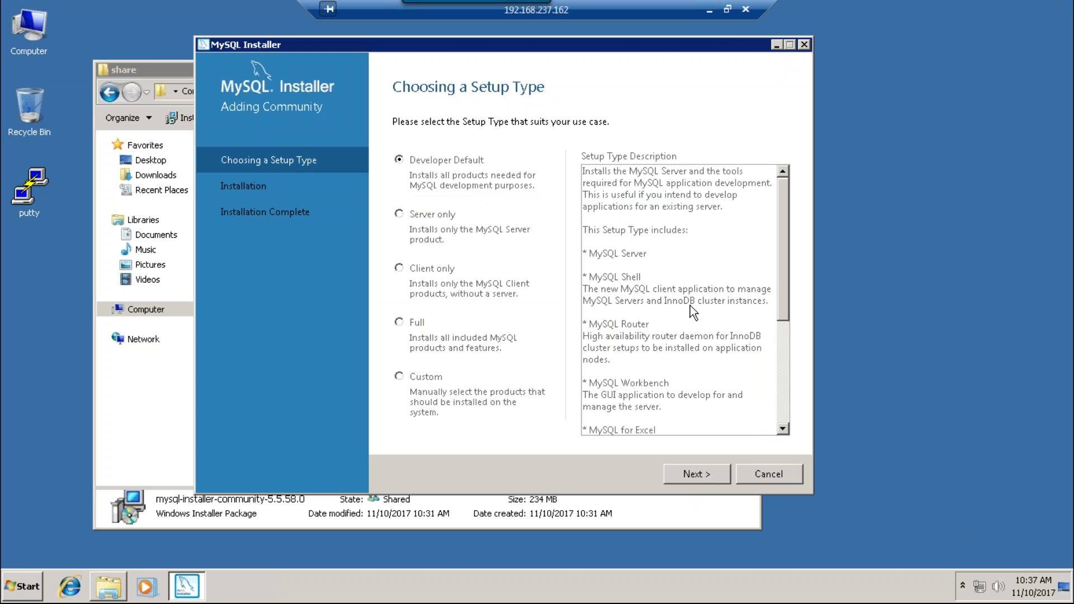
- Advance to the requirements check and inspect MySQL Server 5.5.57's requirement details
left_click(701, 478)
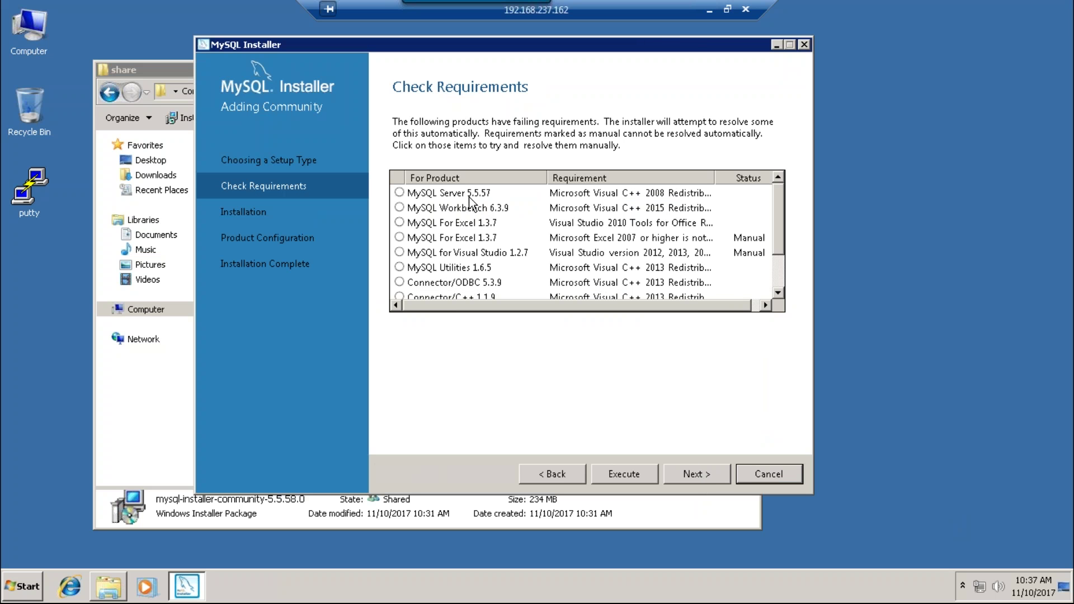
left_click_drag(780, 198, 783, 170)
left_click(399, 194)
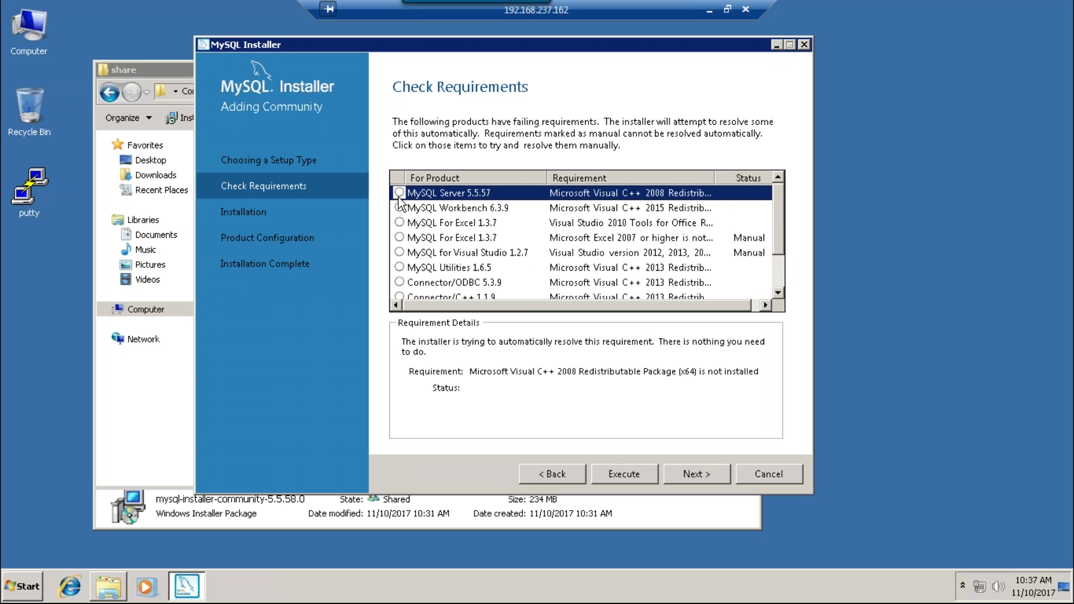
- Attempt to continue past the unmet requirements, go back, and close MySQL Installer
left_click(702, 465)
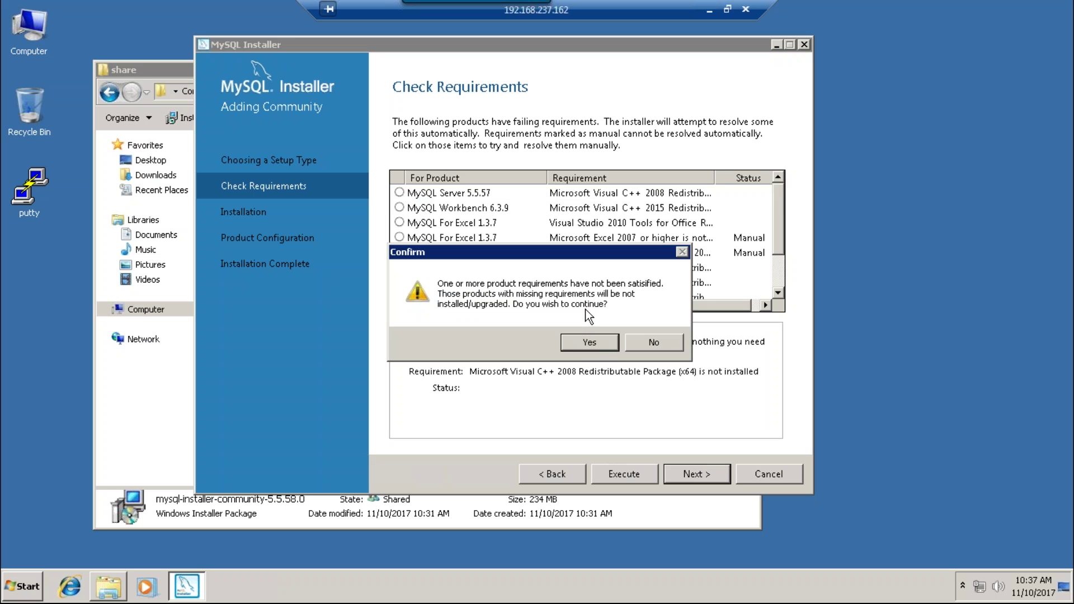
left_click(652, 339)
left_click(699, 473)
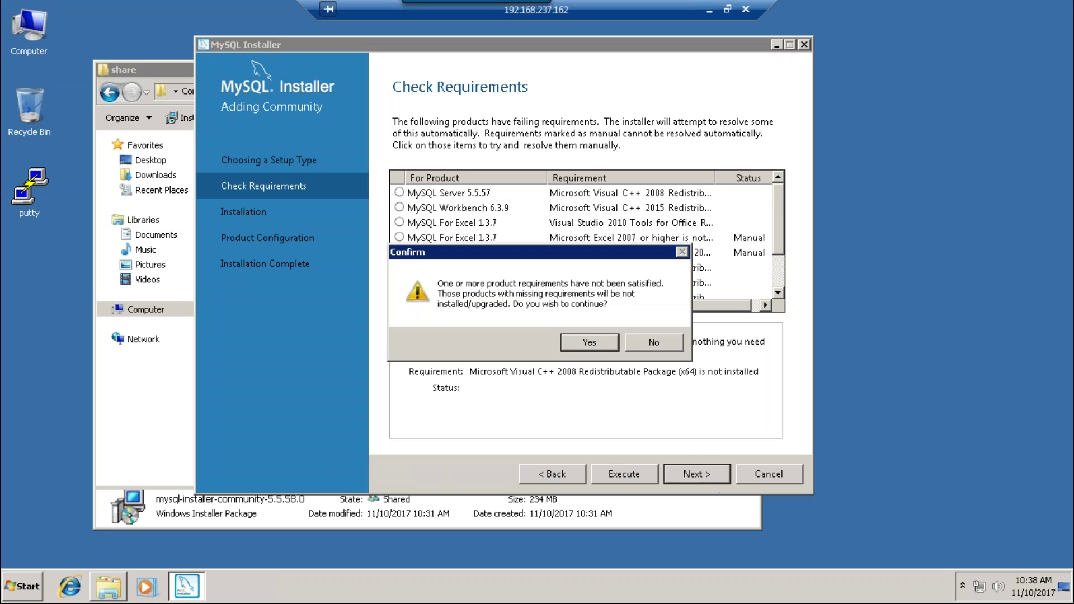
left_click(602, 343)
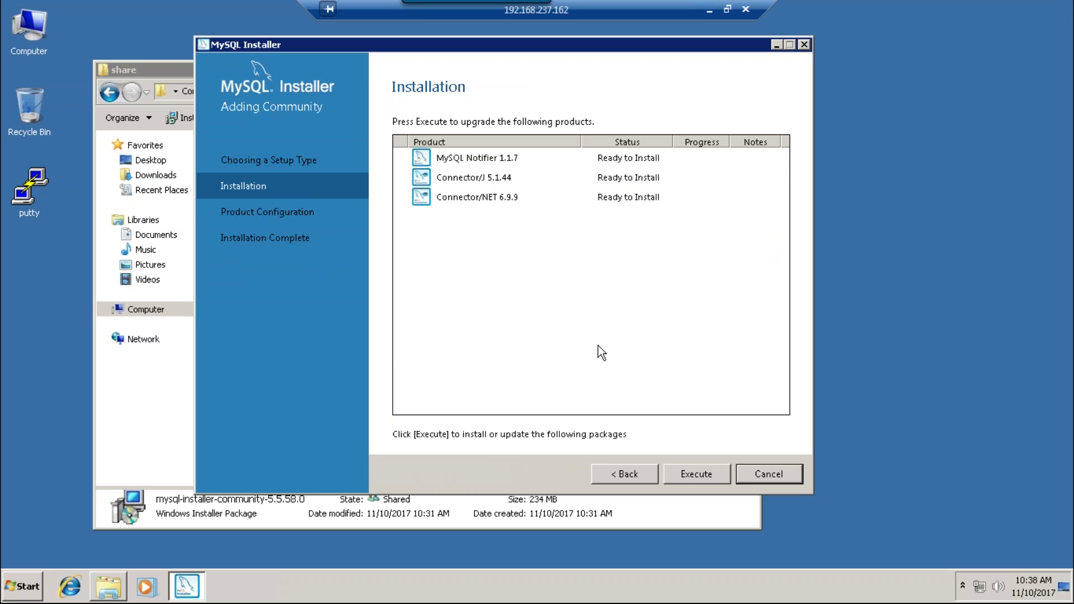
left_click(629, 470)
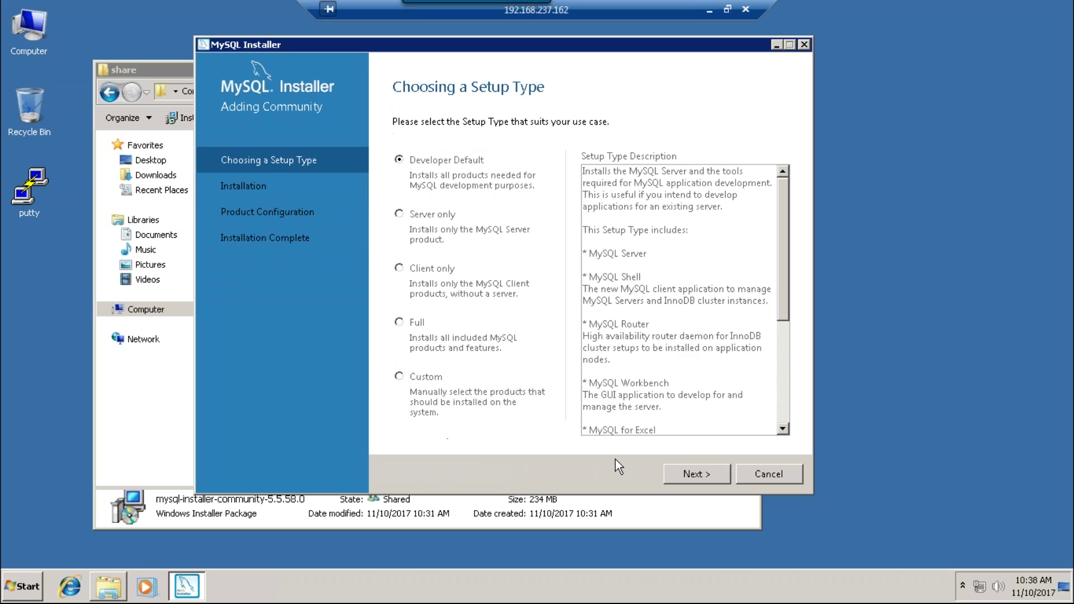
left_click(804, 44)
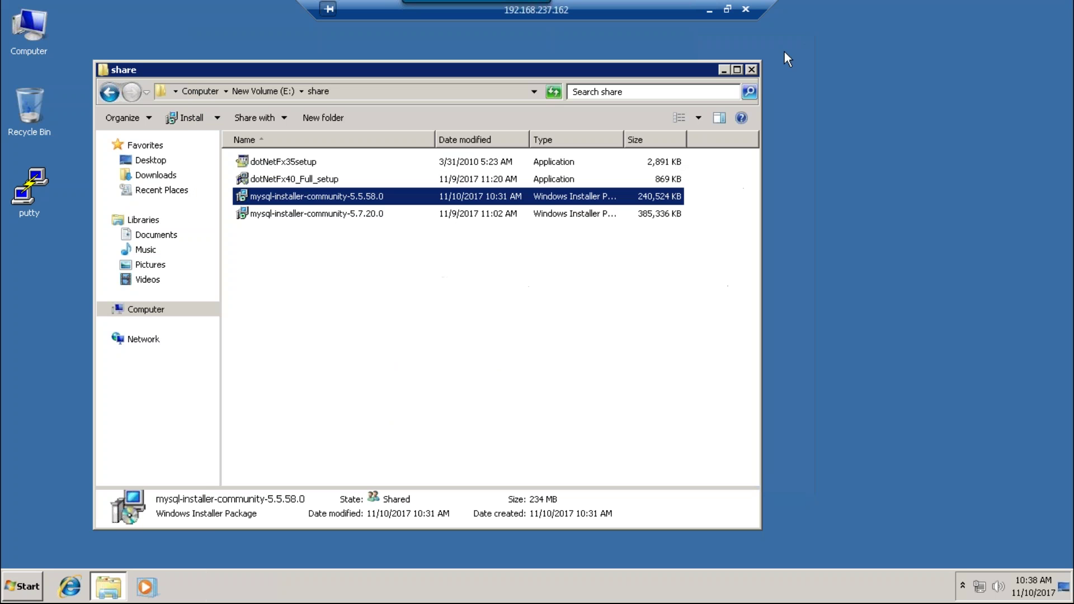
- Close the share folder and open Windows Update from All Programs
left_click(752, 67)
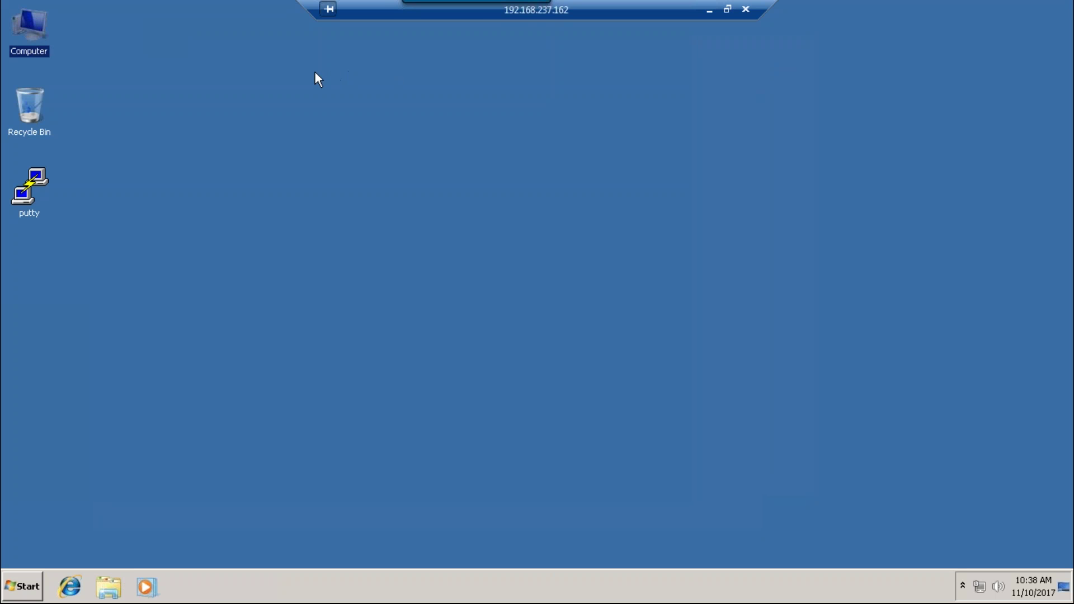
left_click(22, 586)
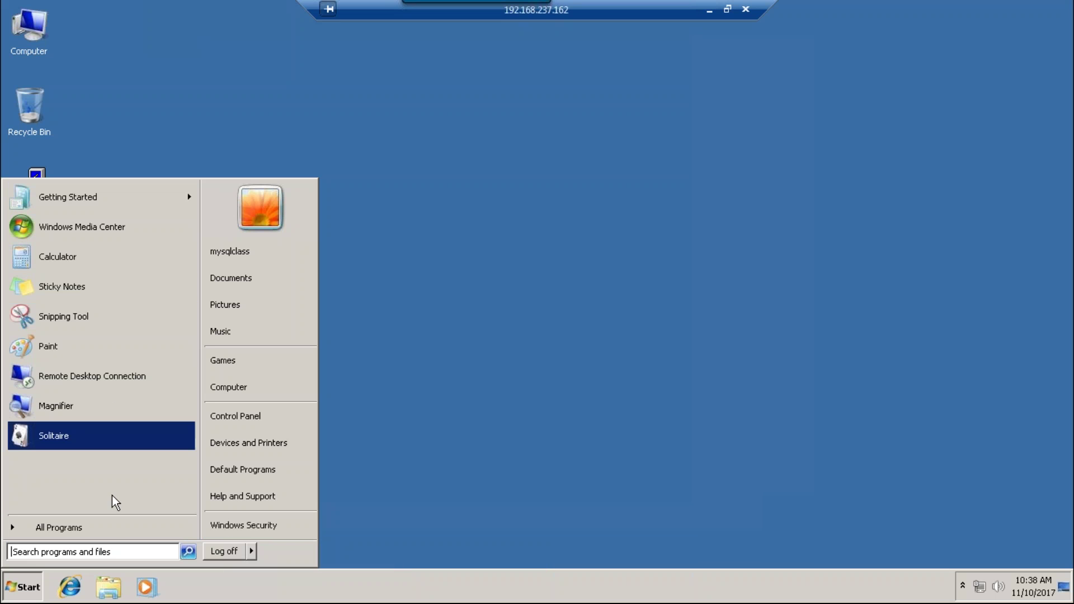
left_click(117, 535)
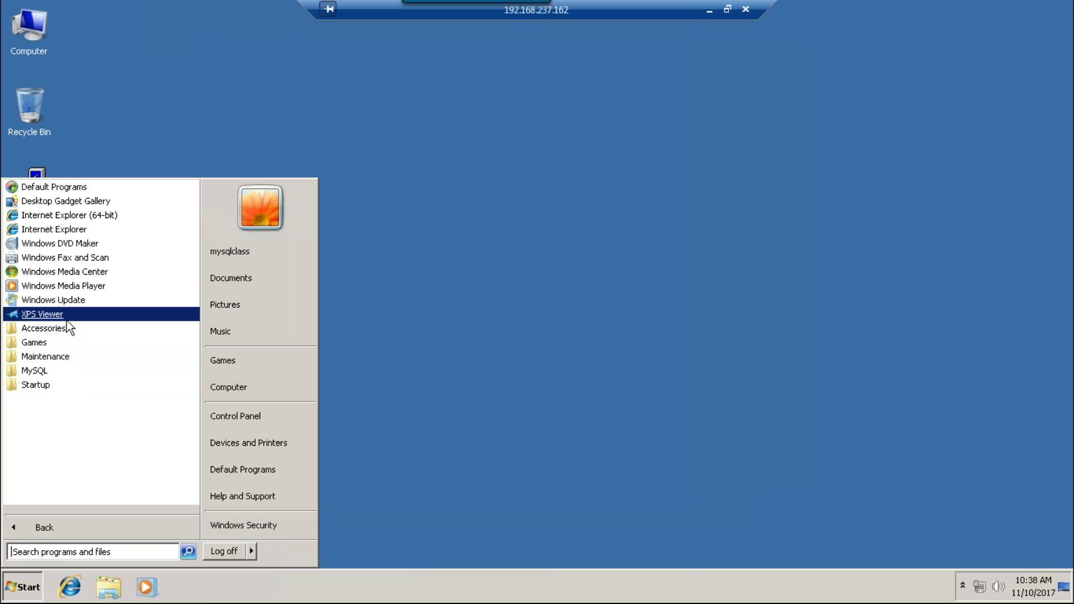
left_click(67, 301)
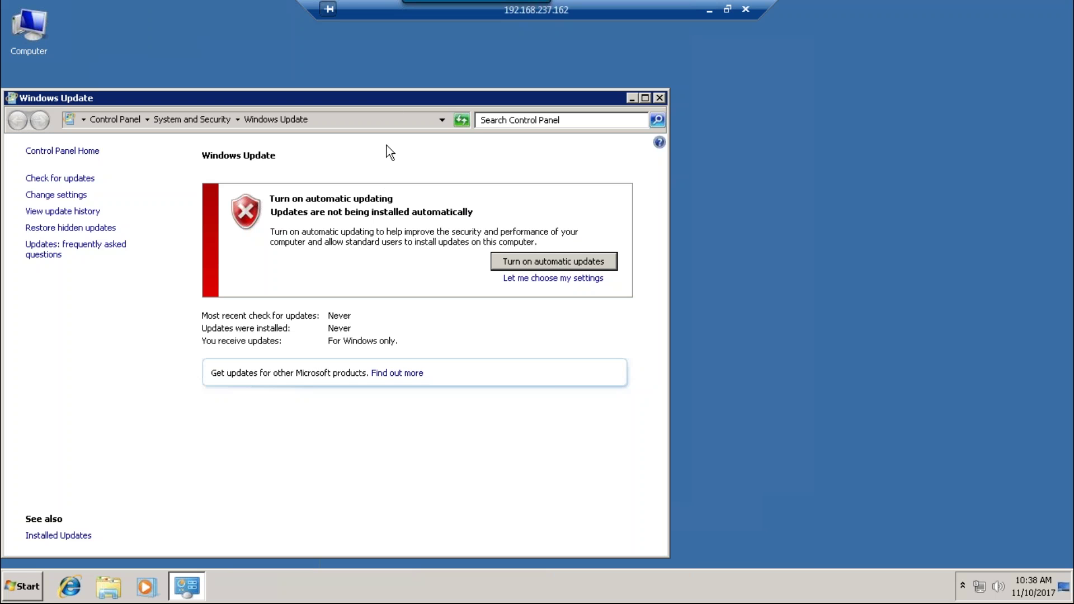
left_click_drag(391, 104, 585, 90)
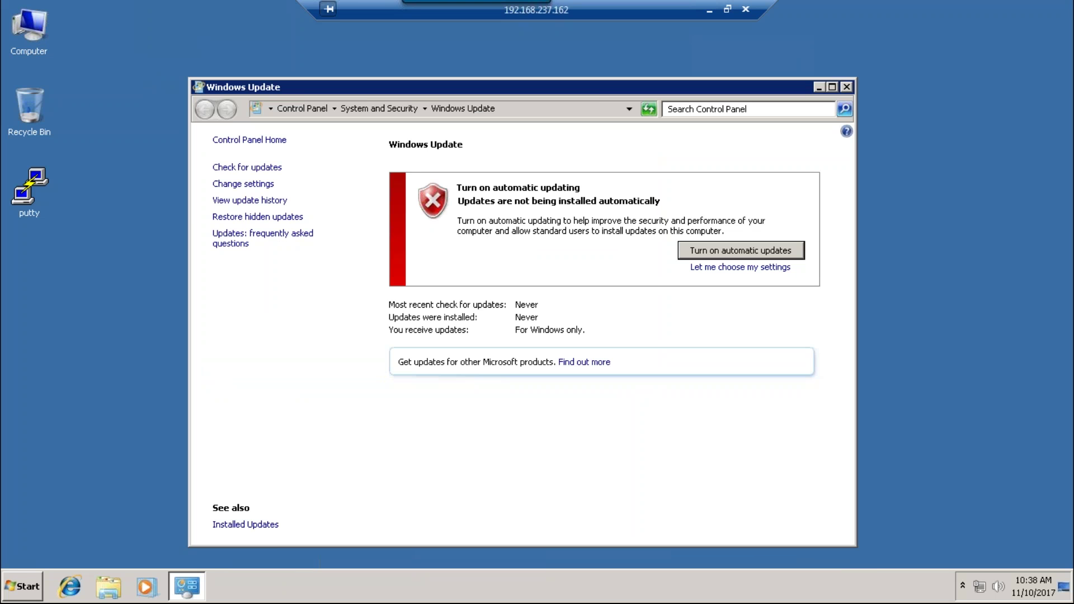
- Check for updates, turn on automatic updates, and install the new Windows Update software
left_click(259, 167)
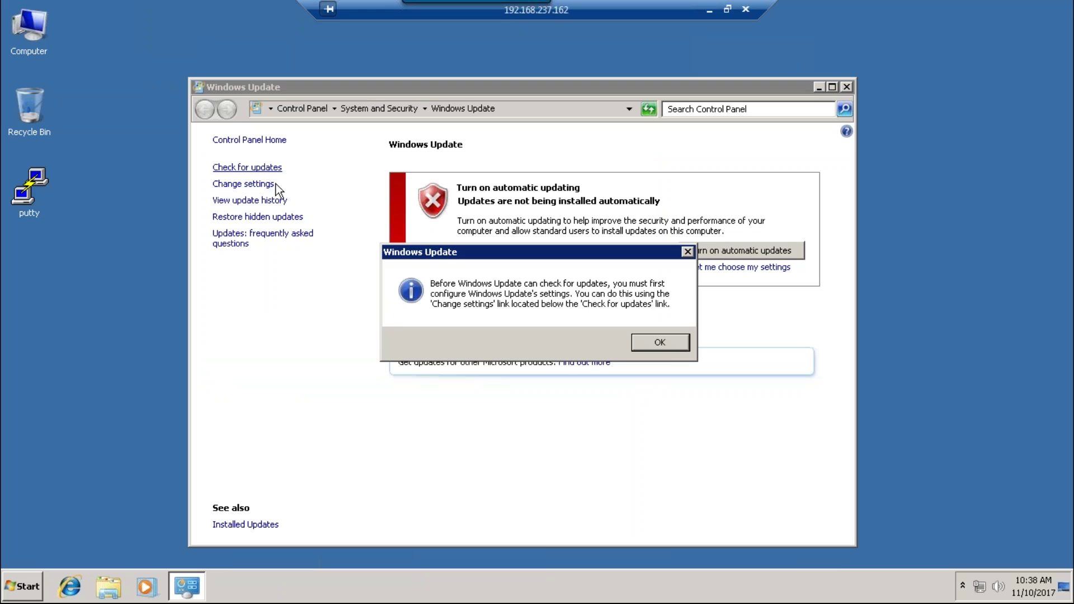
left_click(670, 341)
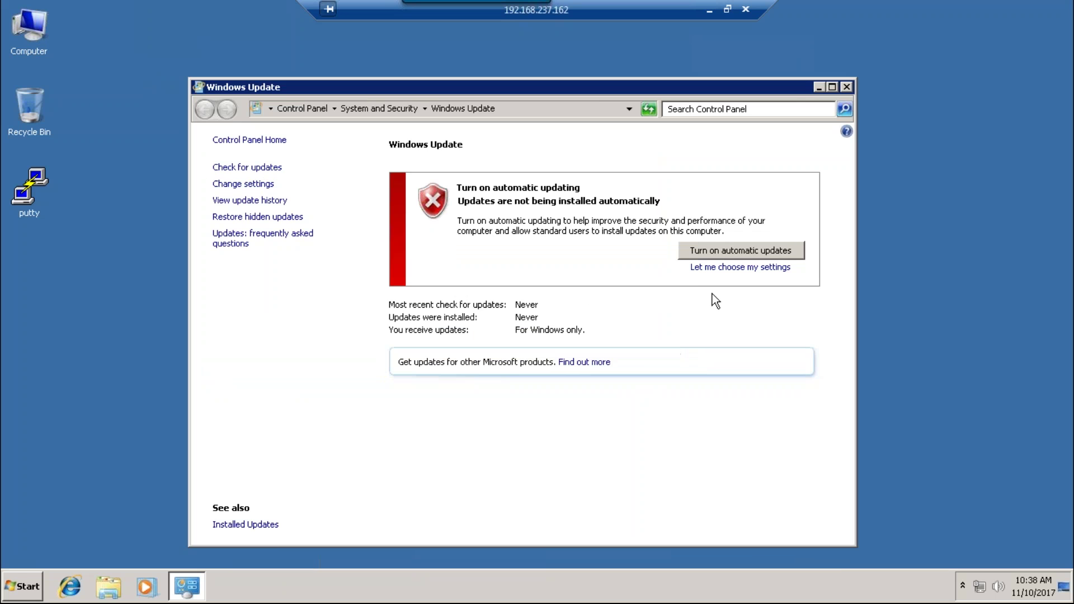
left_click(720, 256)
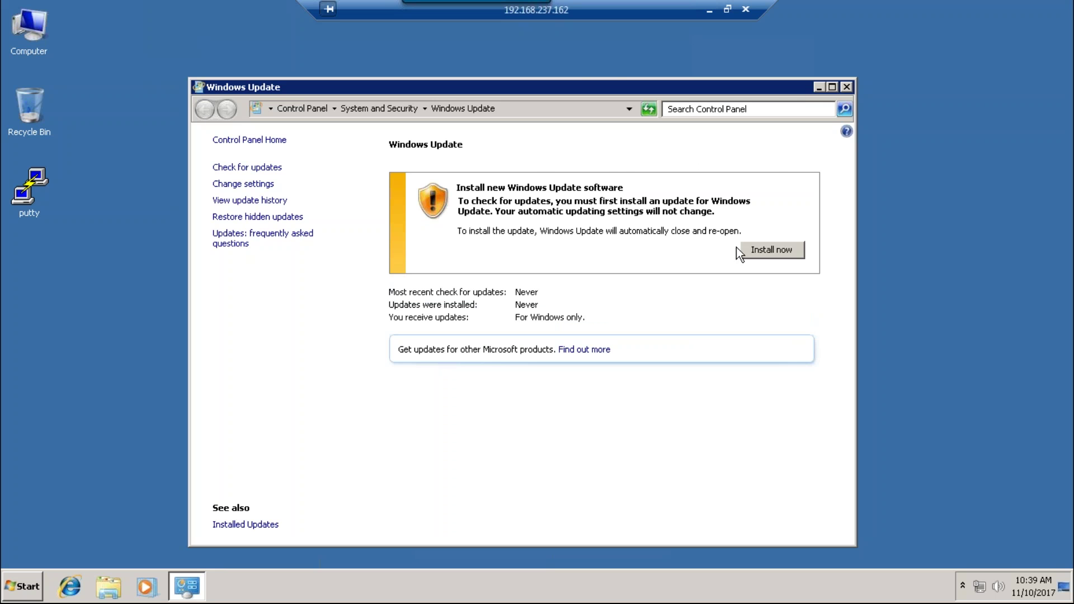
left_click_drag(651, 83, 615, 37)
left_click(757, 206)
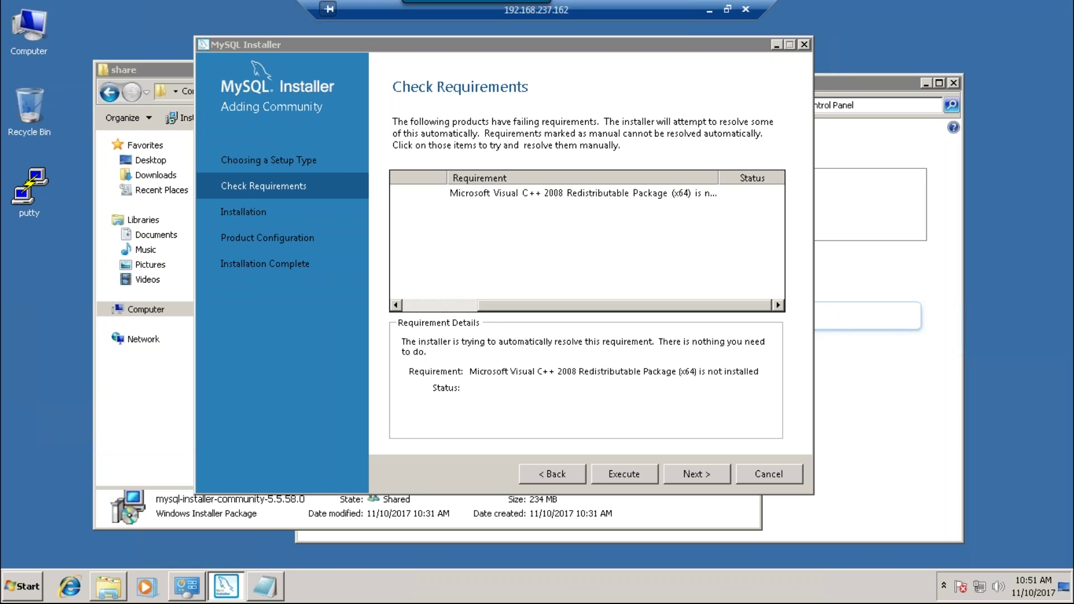
- Copy the Visual C++ package name from Notepad and search for it in Firefox
left_click(262, 589)
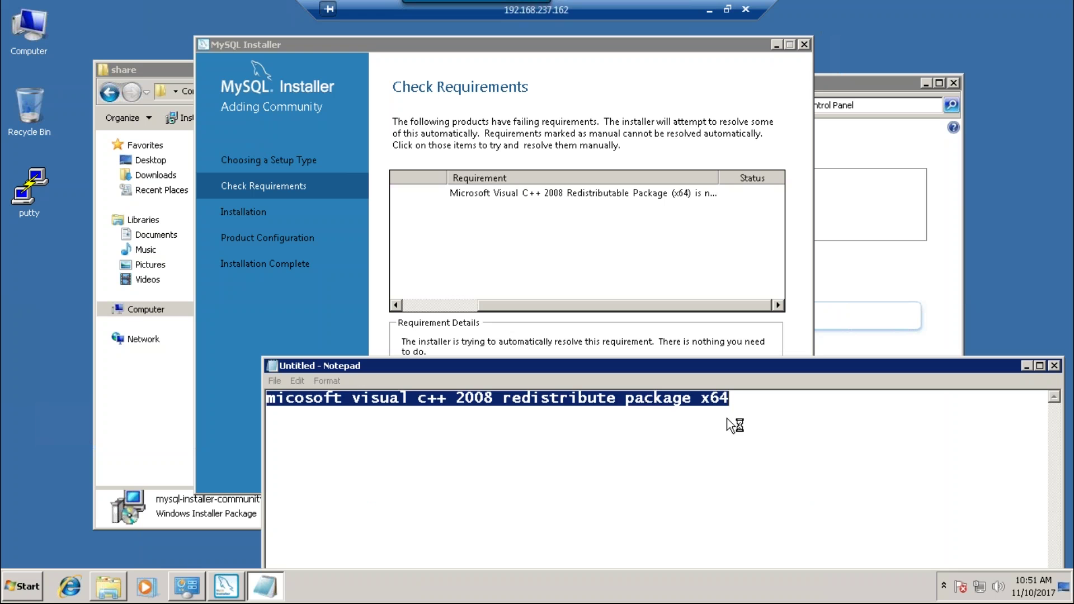
left_click(736, 397)
left_click_drag(736, 398, 224, 431)
key("ctrl+c")
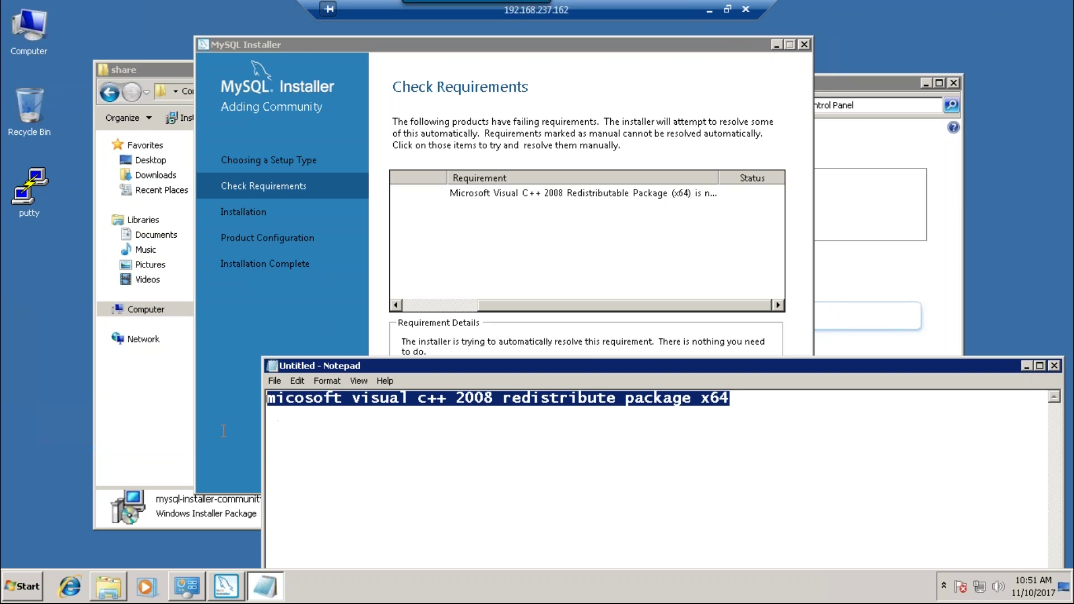
left_click(709, 10)
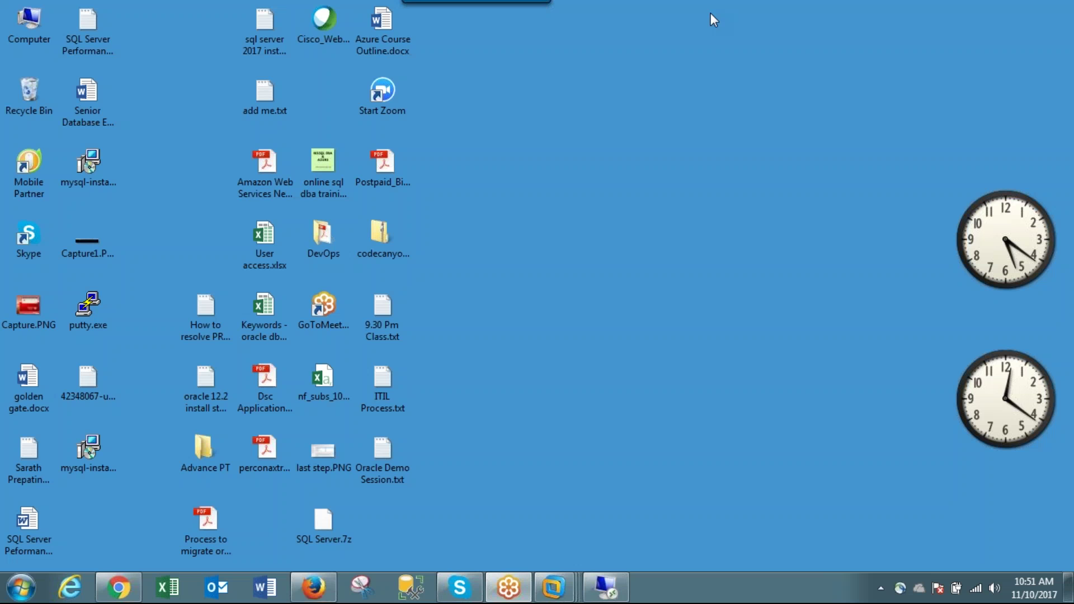
left_click(313, 587)
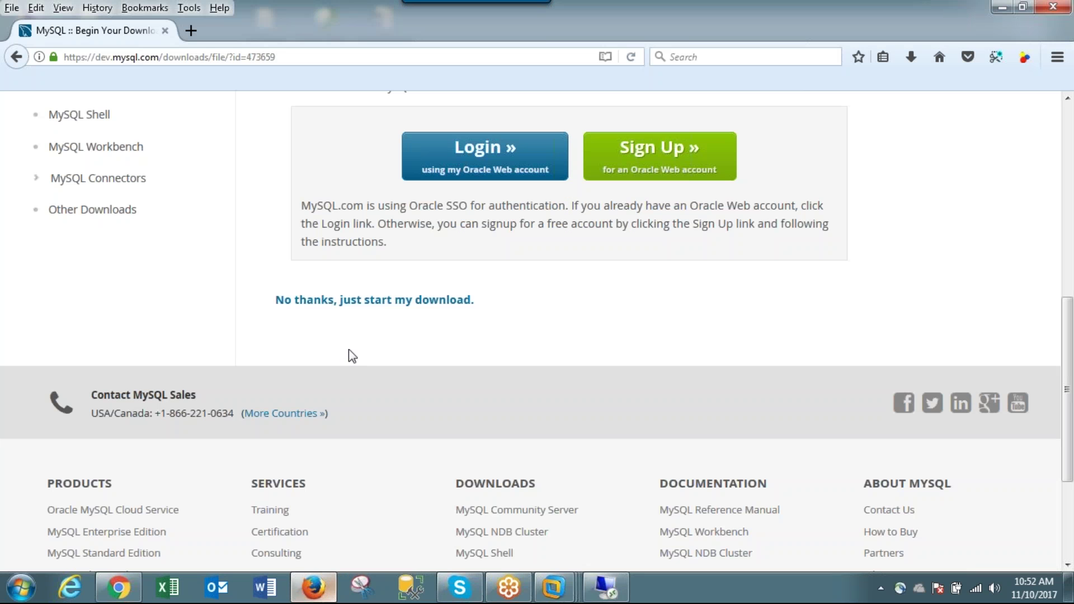
left_click(242, 57)
key("ctrl+v")
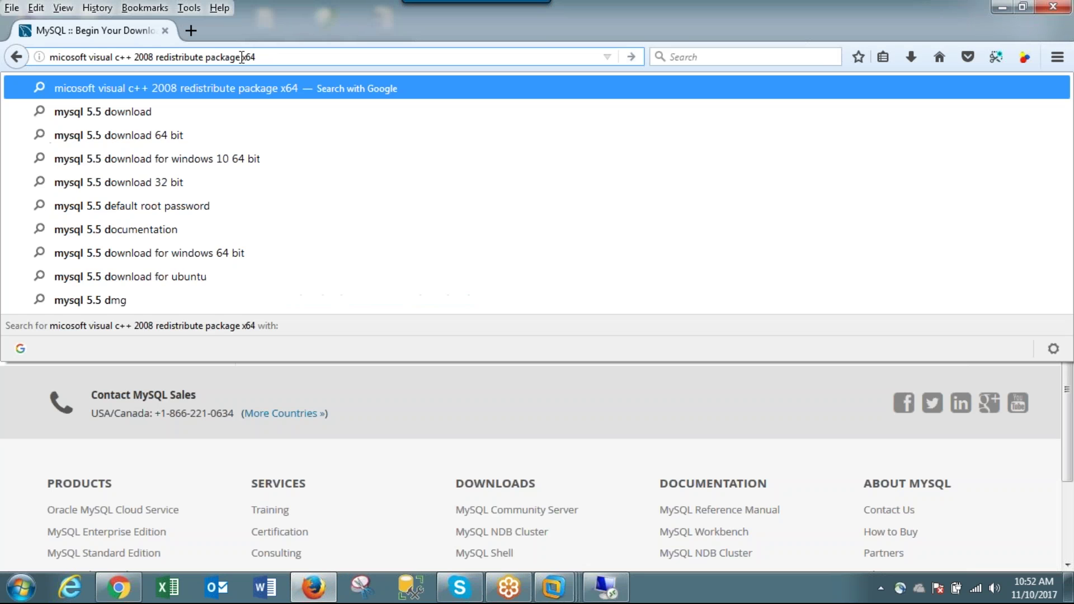
key("Return")
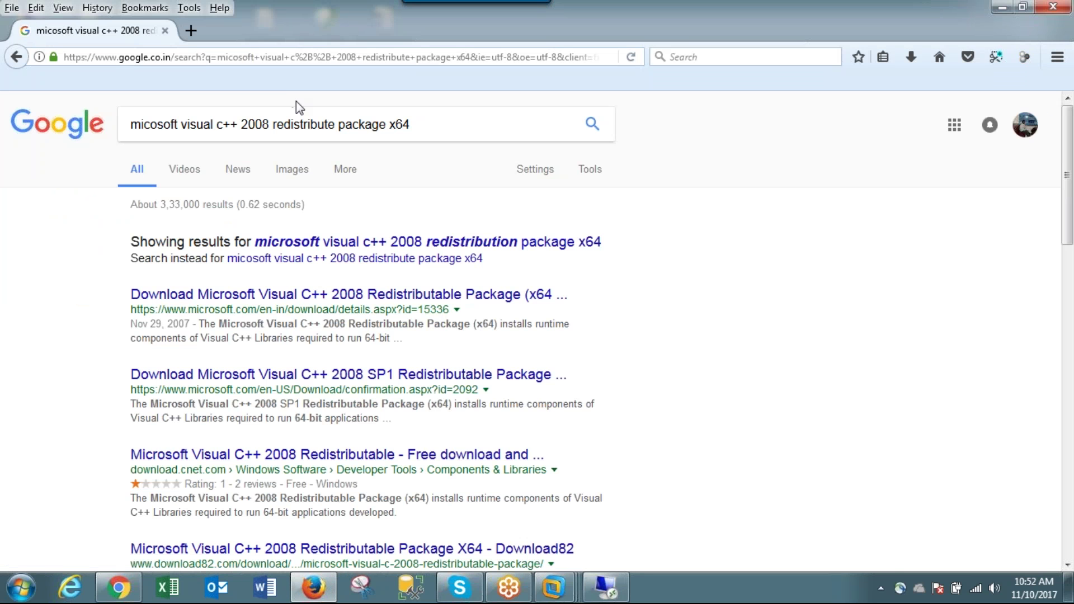
- Save vcredist_x64.exe from Microsoft's download page to the Desktop and open its folder
left_click(435, 301)
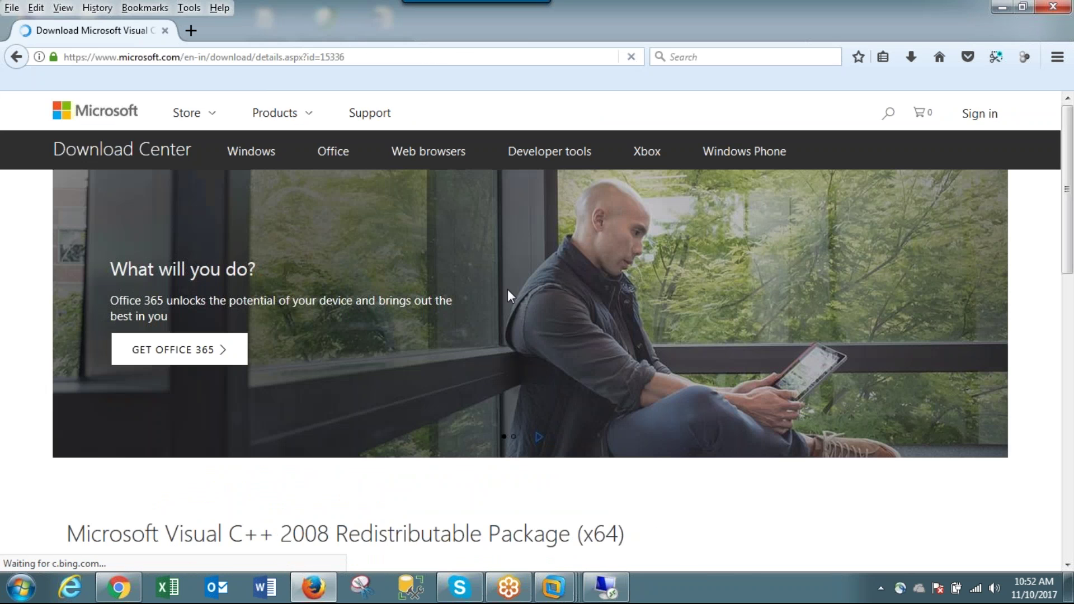
scroll(512, 292, "down", 6)
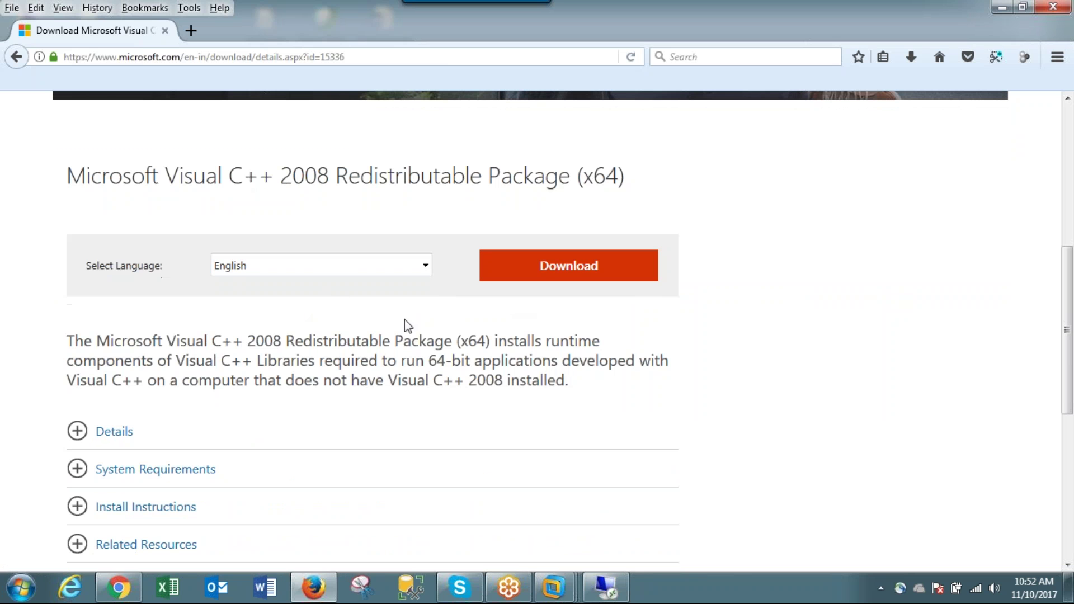
left_click(571, 270)
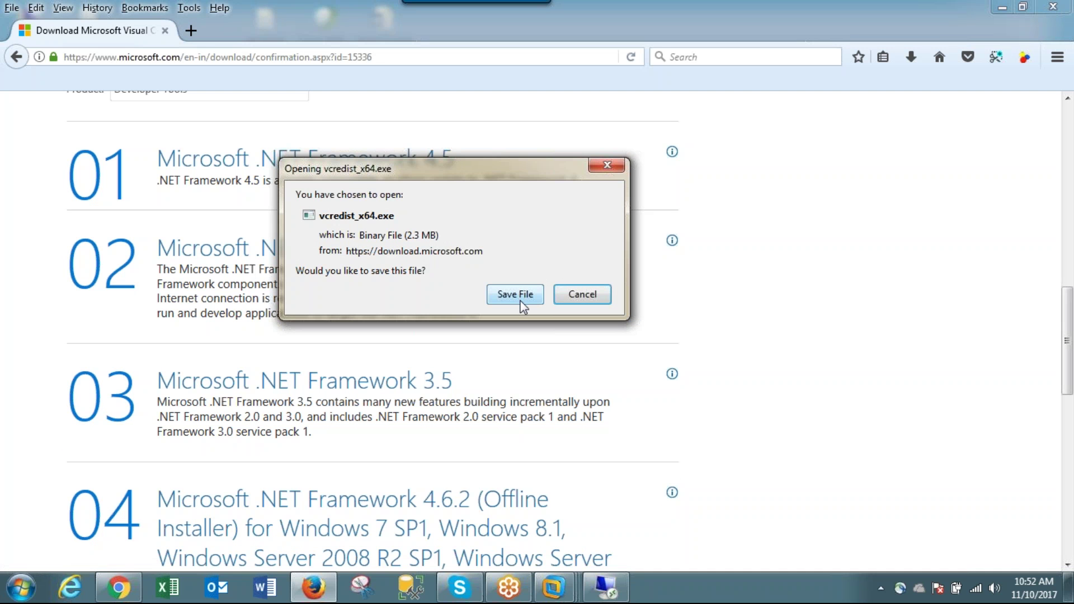
left_click(527, 295)
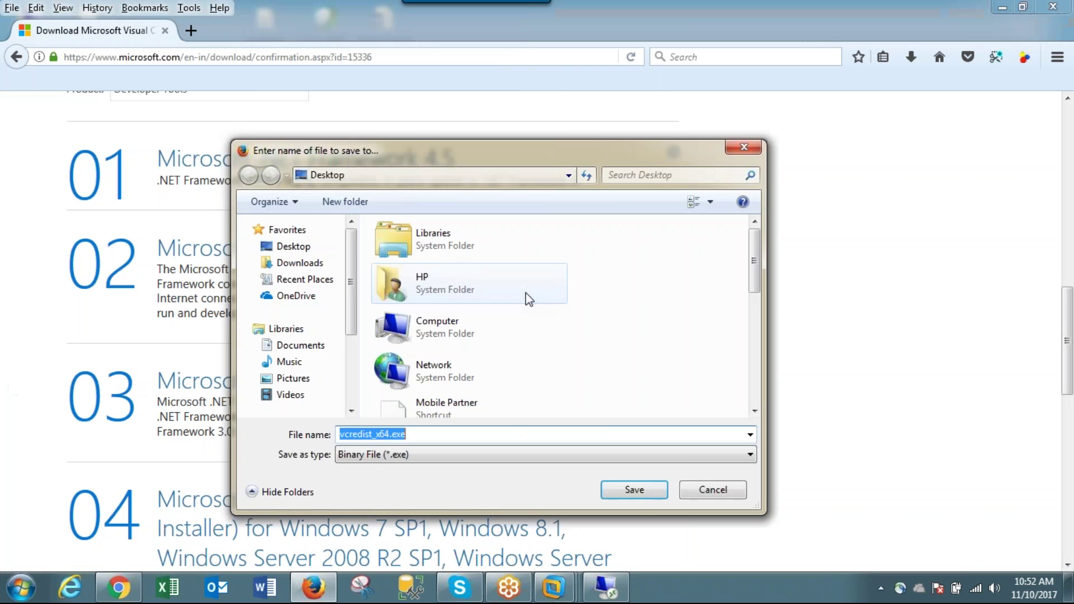
left_click(646, 488)
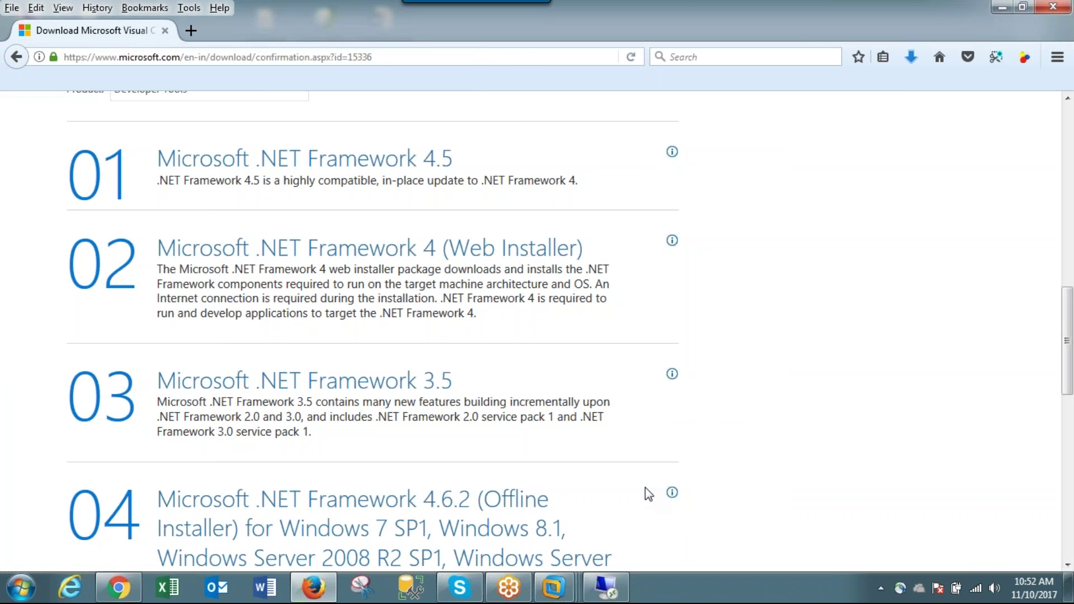
left_click(912, 58)
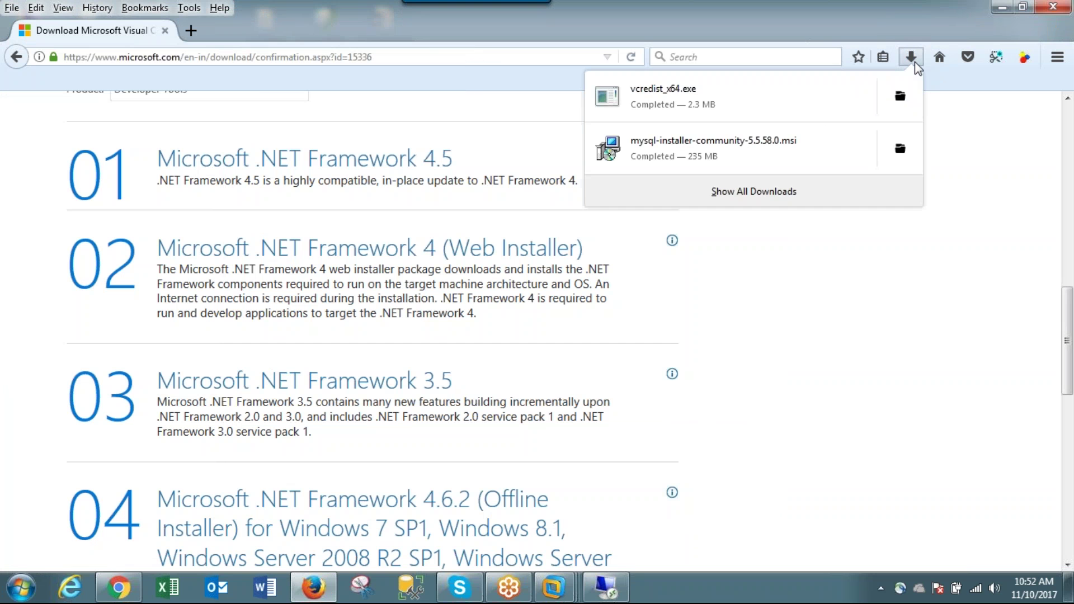
left_click(900, 94)
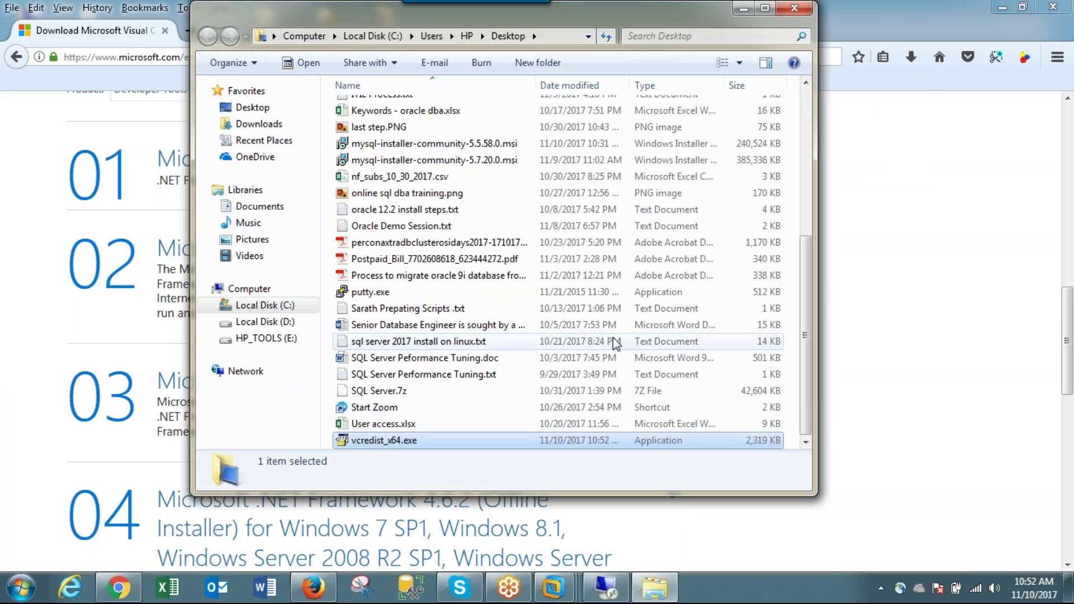
- On the remote VM, close Internet Explorer and Windows Update, then bring the share folder forward
left_click(606, 582)
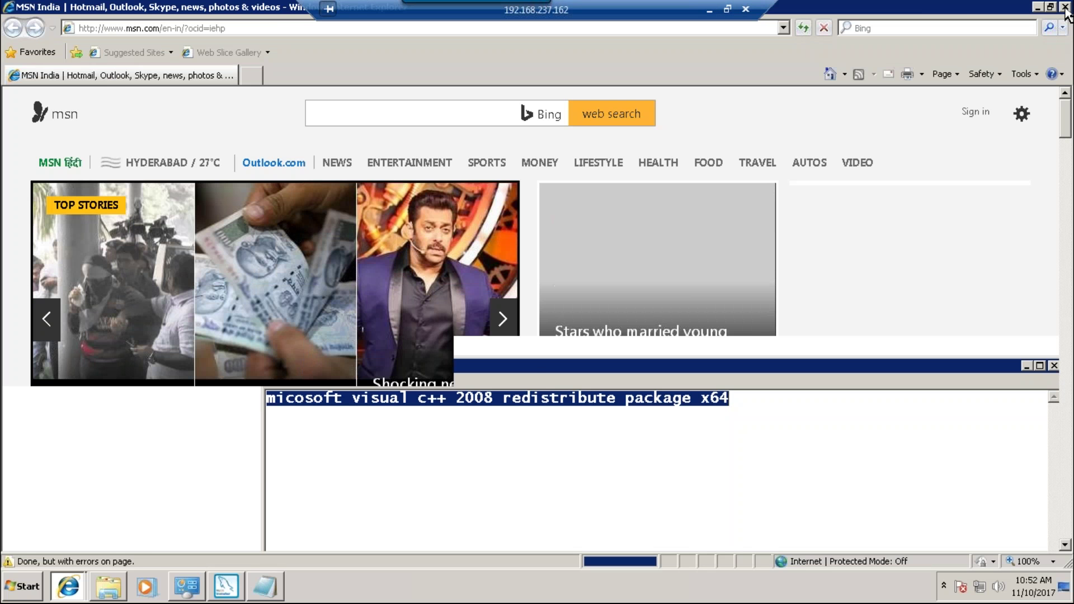
left_click(1066, 8)
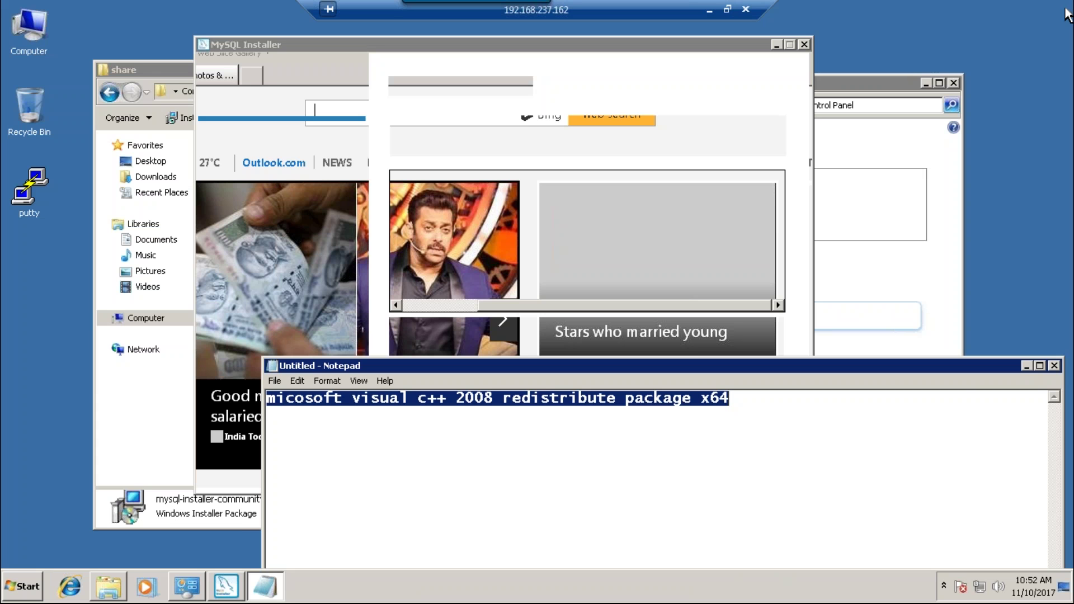
left_click(894, 140)
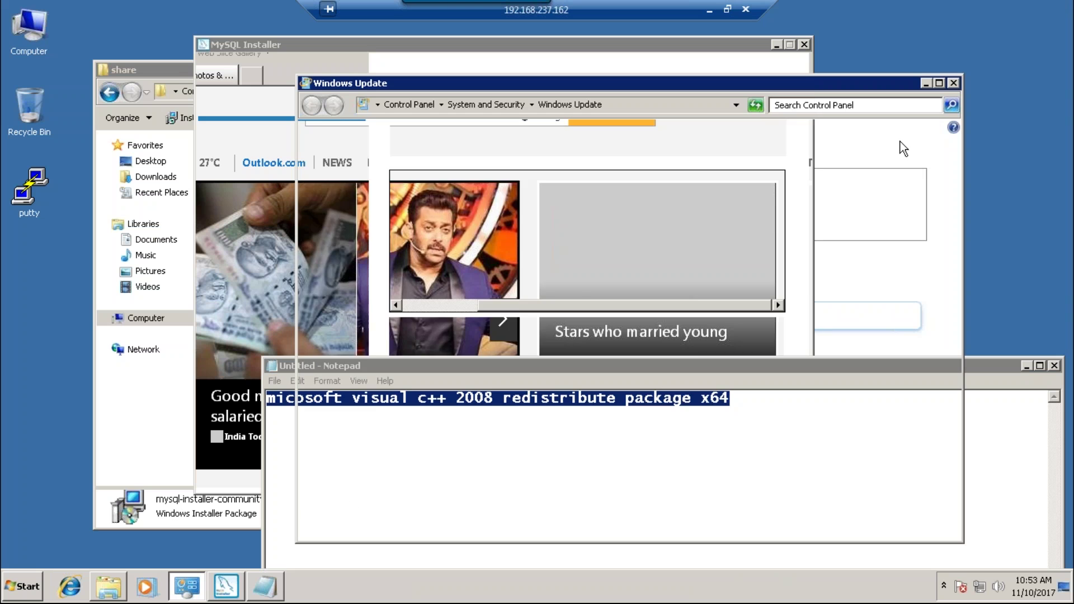
left_click(954, 83)
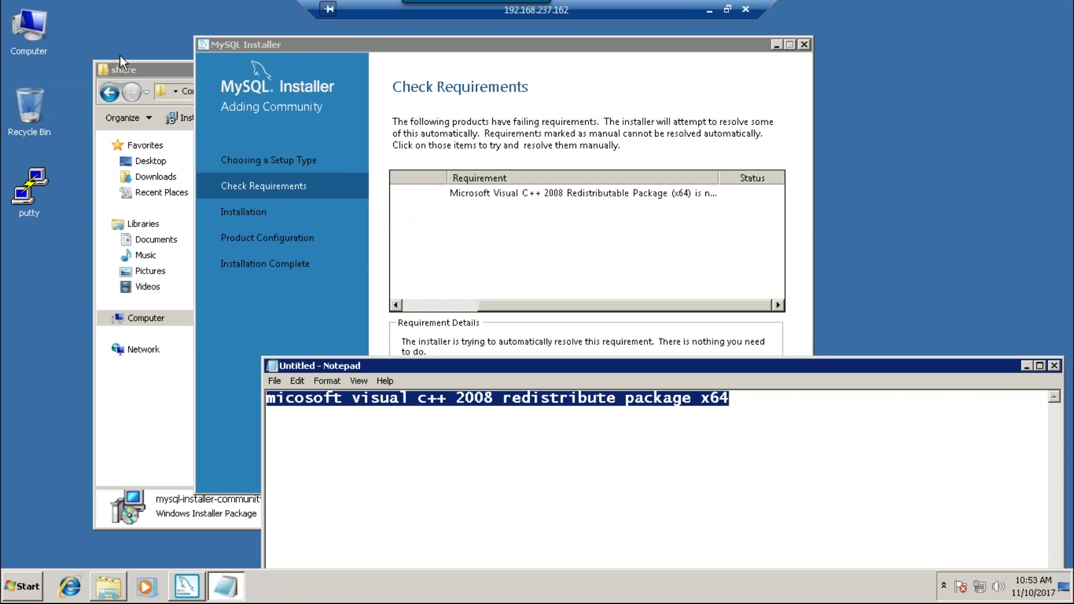
left_click(145, 66)
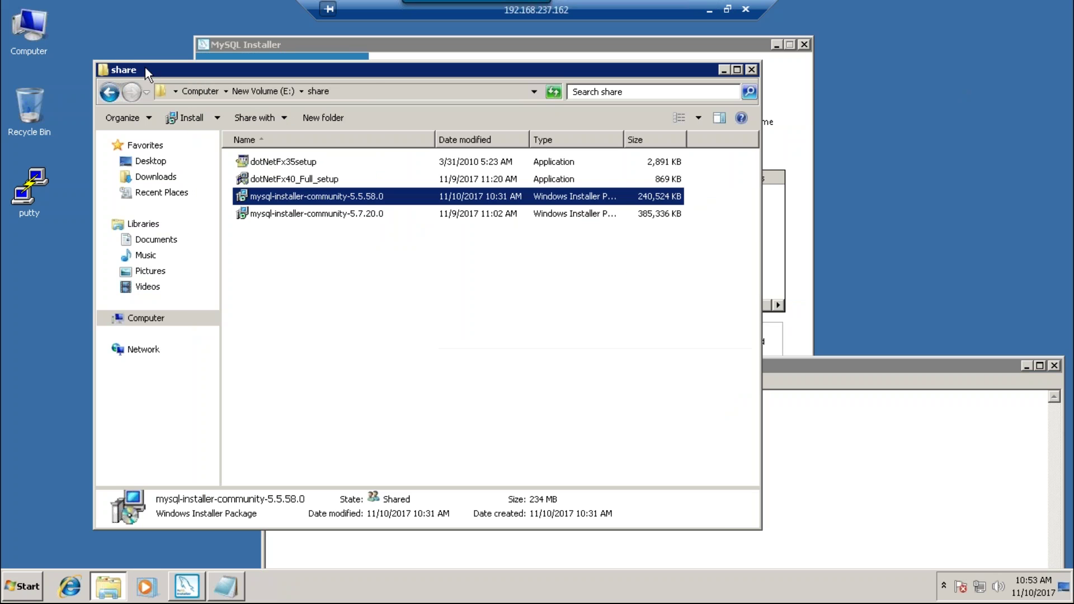
- Paste vcredist_x64.exe into E:\share, run it, accept the license, and start the install
left_click(275, 305)
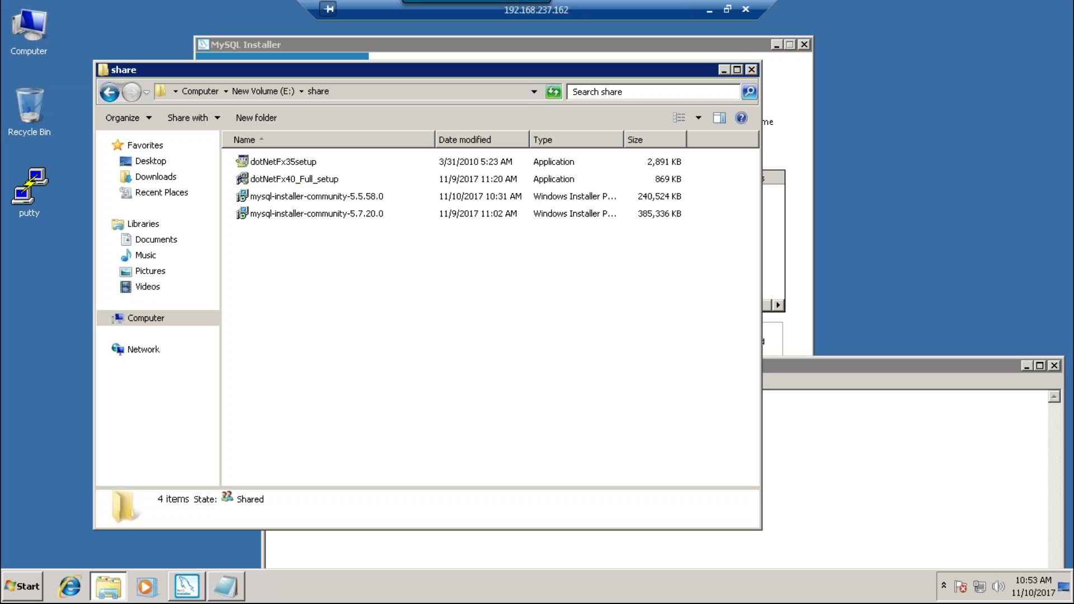
key("ctrl+v")
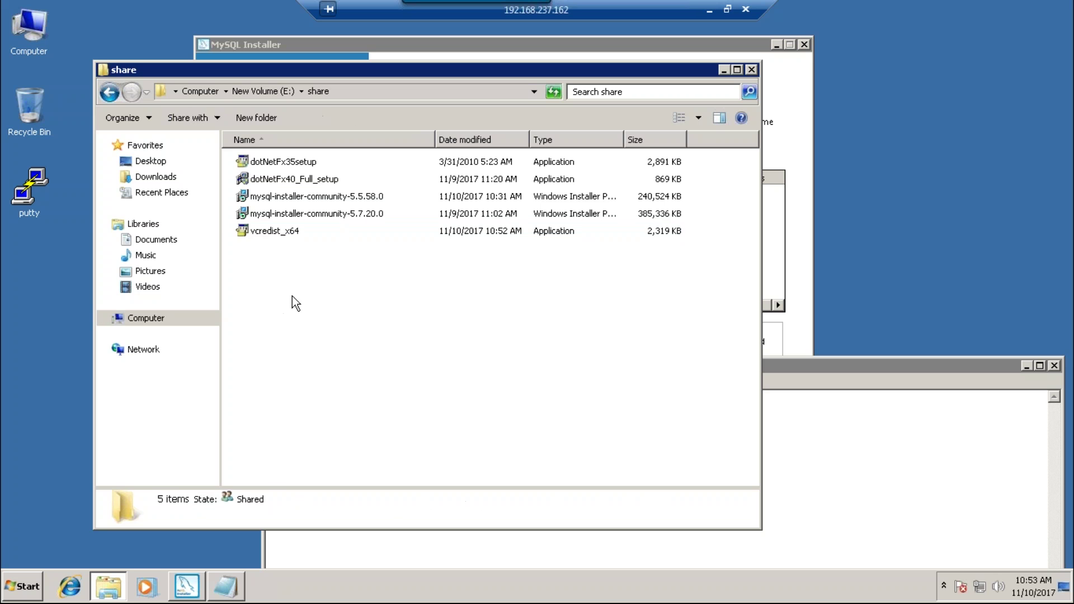
left_click(293, 232)
double_click(293, 232)
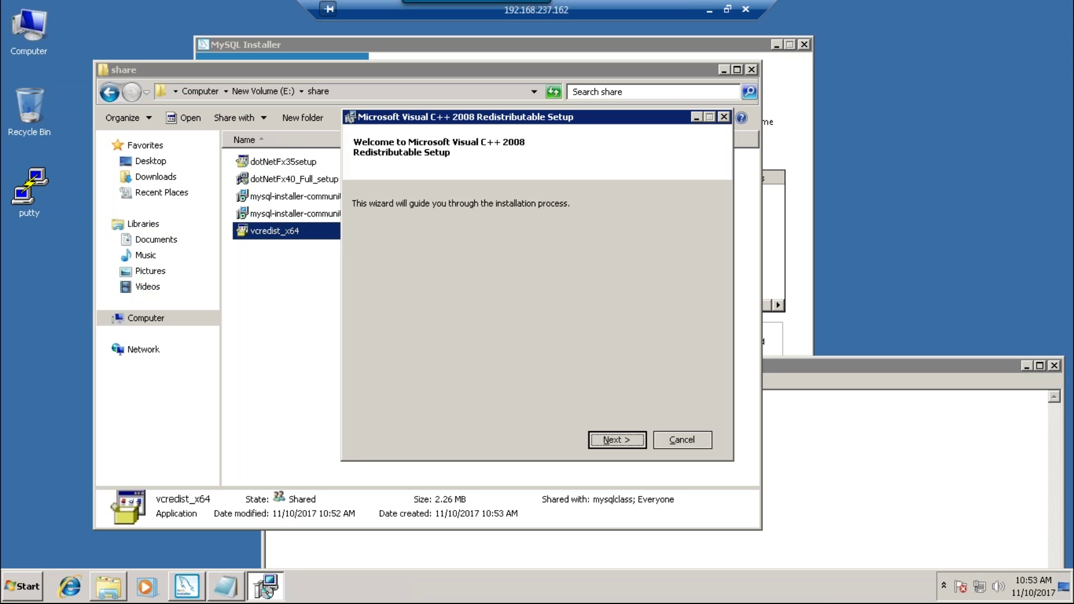
left_click(621, 438)
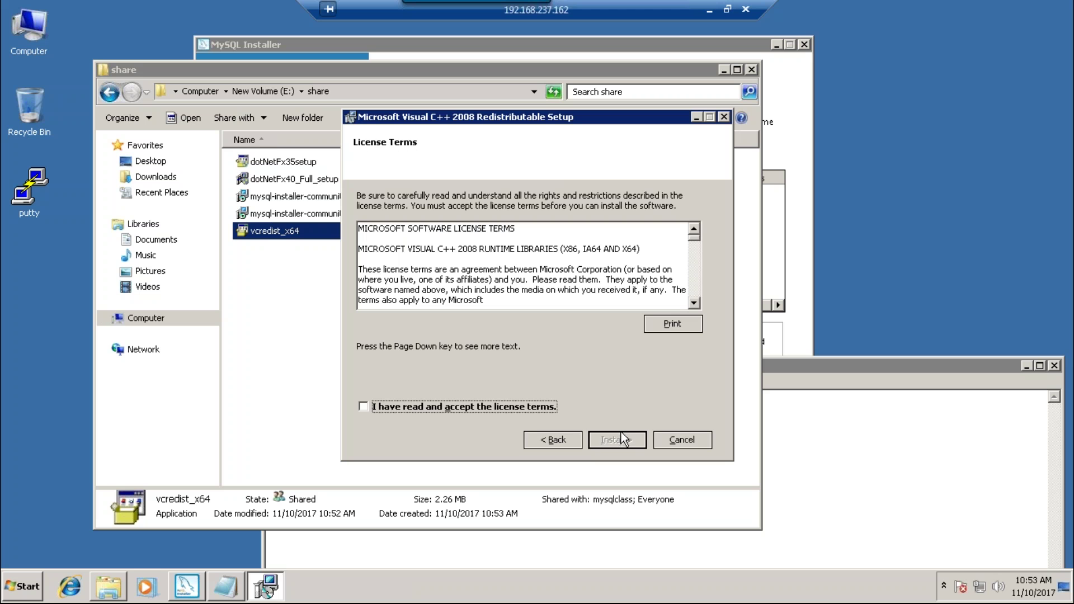
left_click(498, 407)
left_click(625, 438)
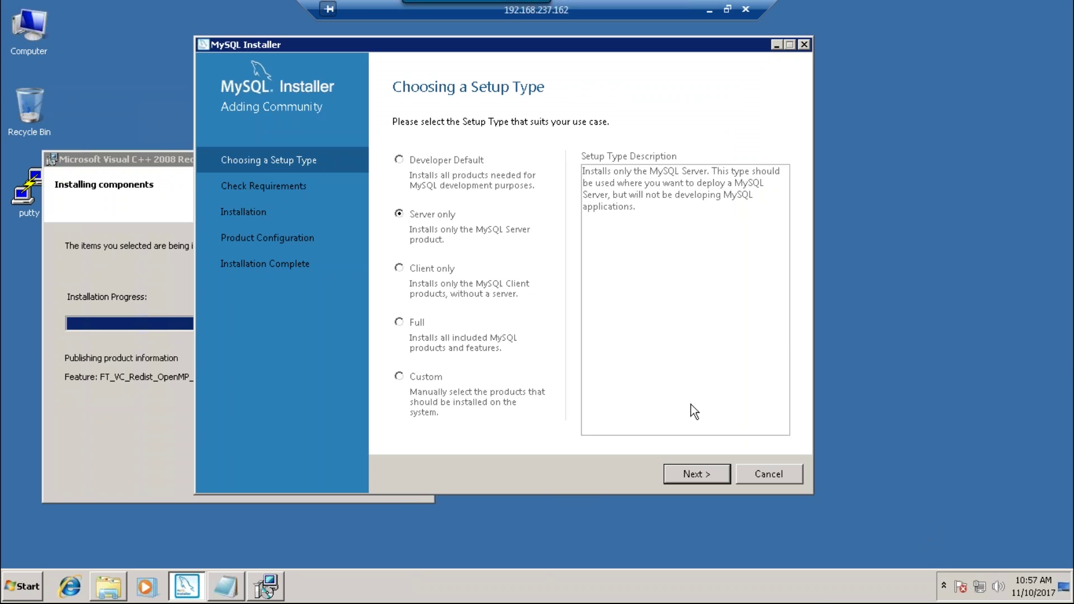
- Advance MySQL Installer past the Server only setup type
left_click(696, 473)
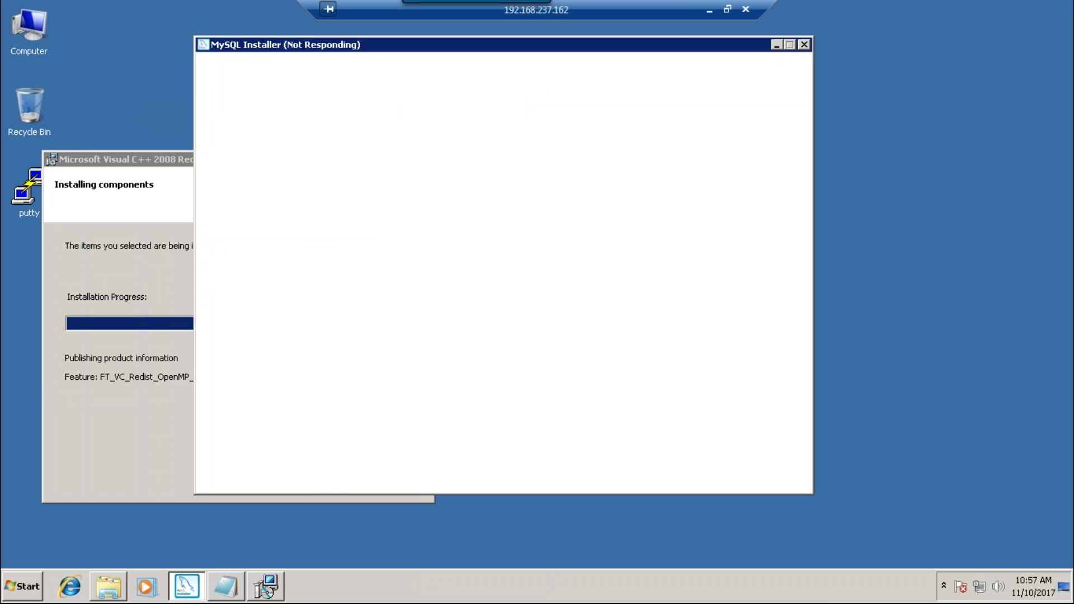
key("super+r")
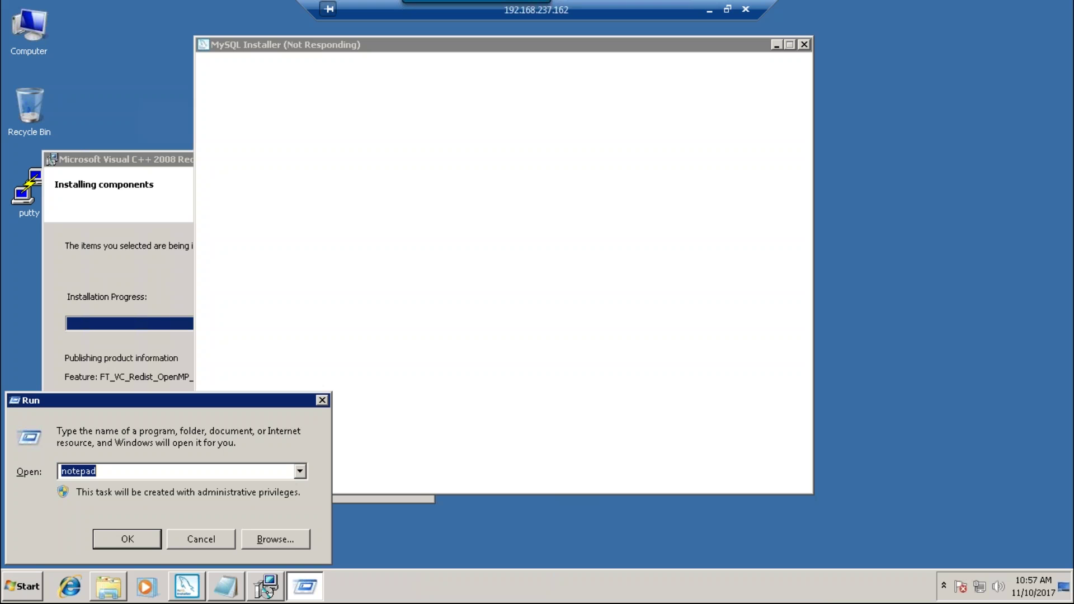
key("Escape")
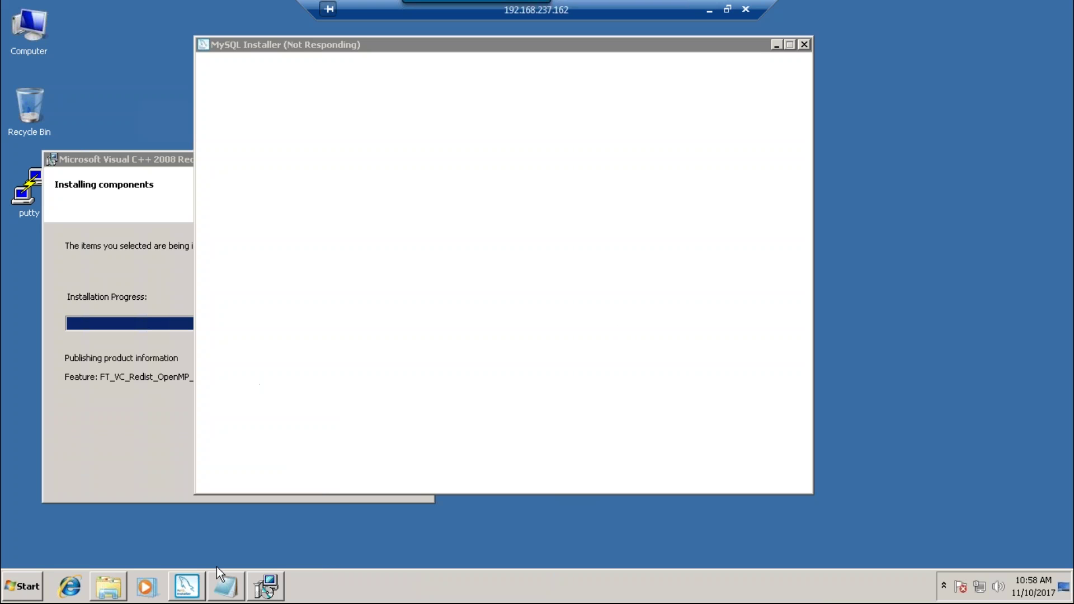
left_click(20, 581)
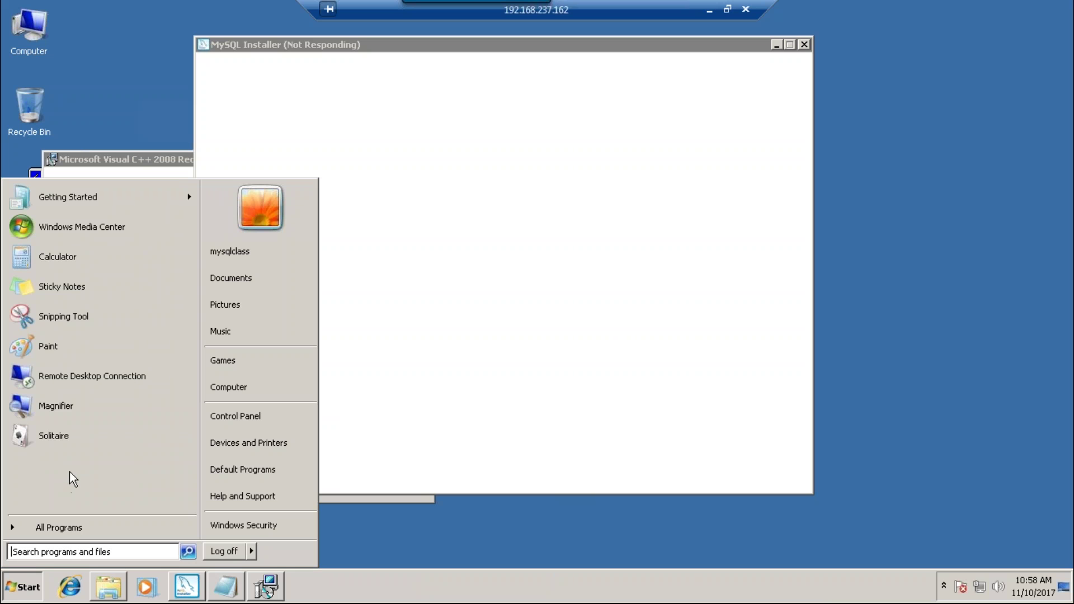
left_click(66, 523)
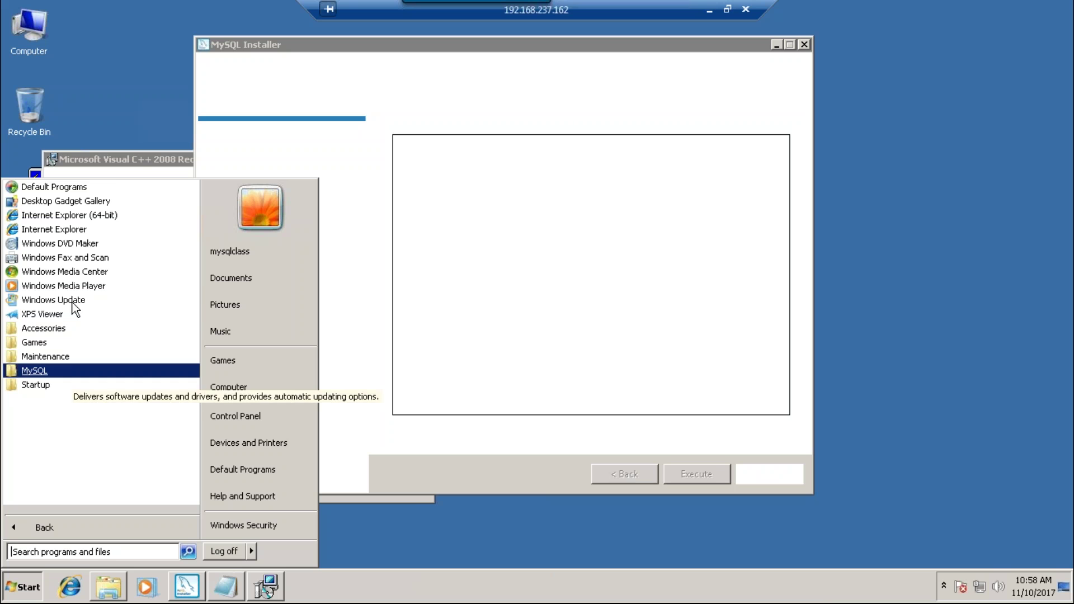
key("Escape")
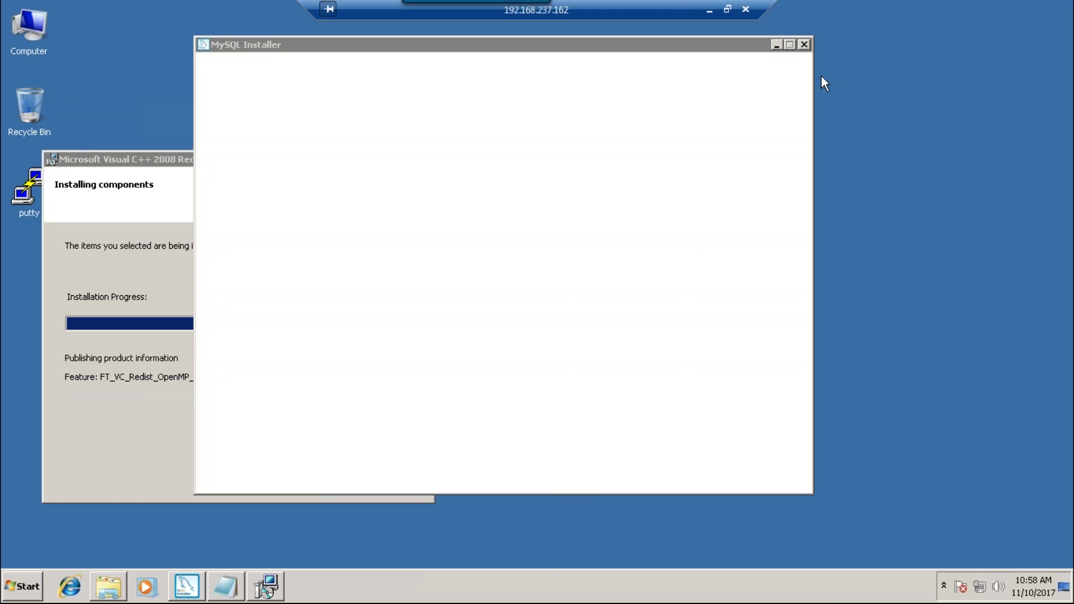
left_click(805, 42)
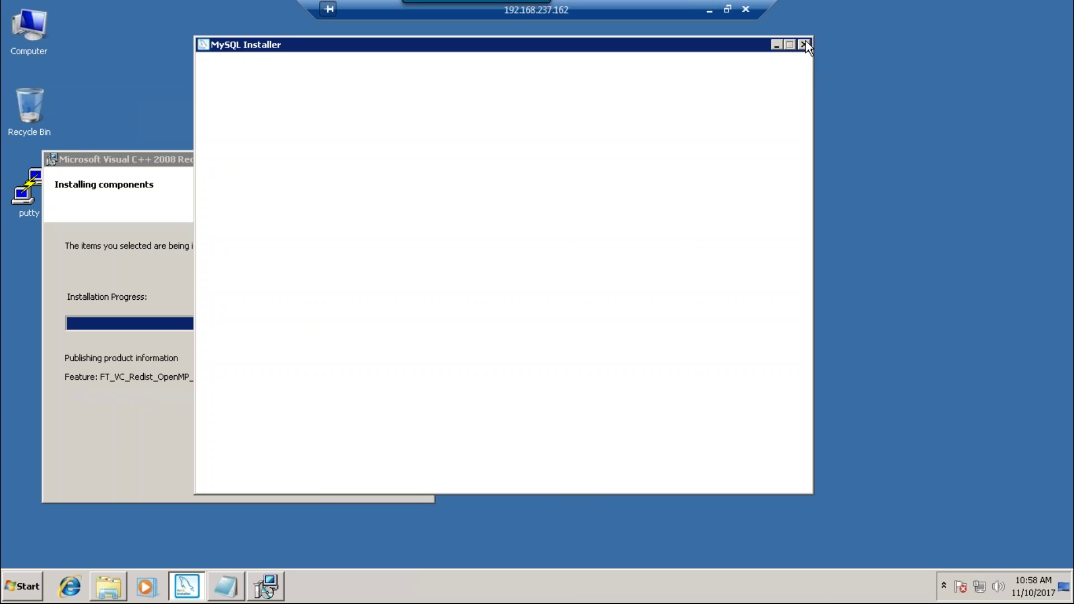
- Start Task Manager from the taskbar and select the MySQL Installer task
right_click(557, 594)
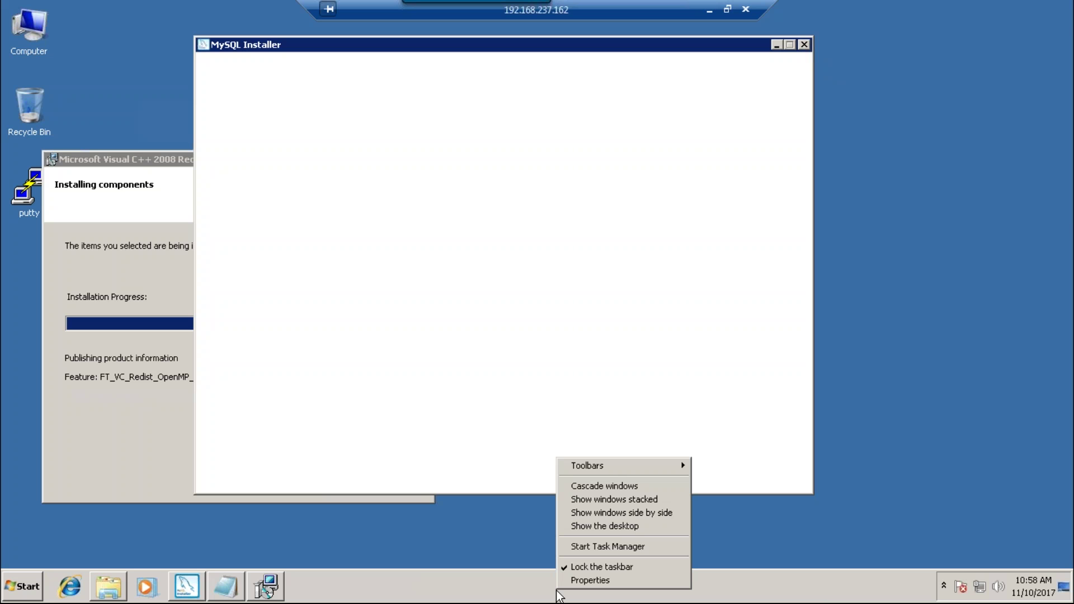
left_click(586, 544)
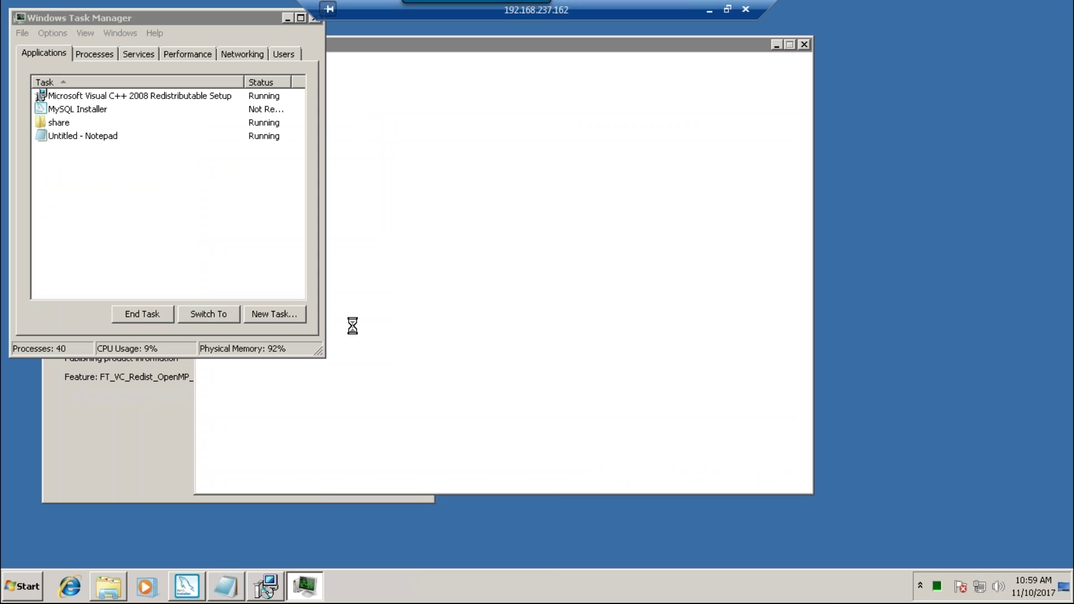
left_click(84, 110)
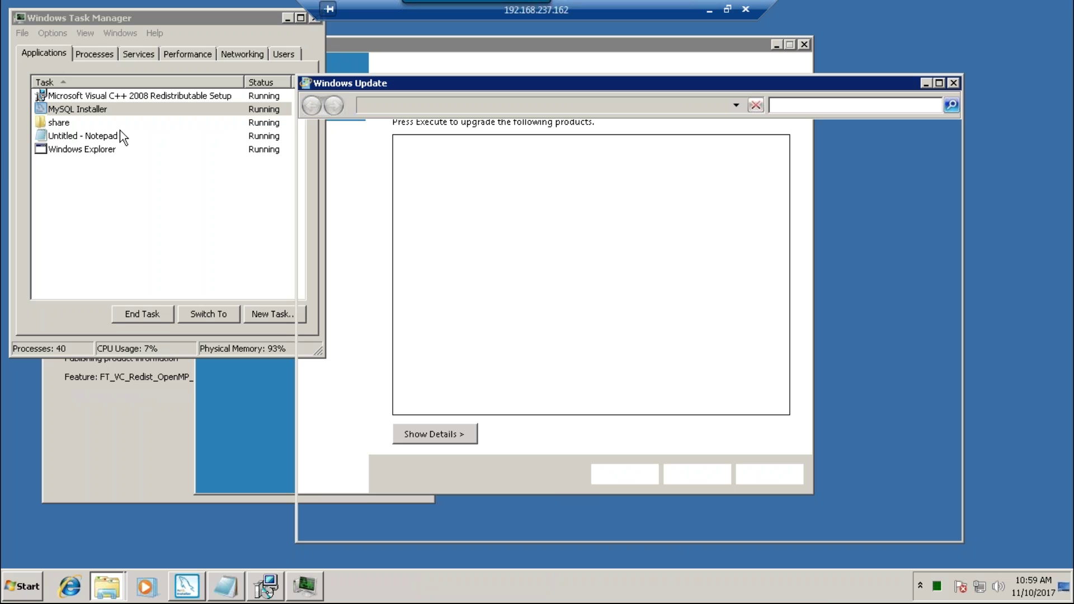
- End the share folder and Windows Update tasks, then move Task Manager aside
left_click(79, 134)
right_click(65, 124)
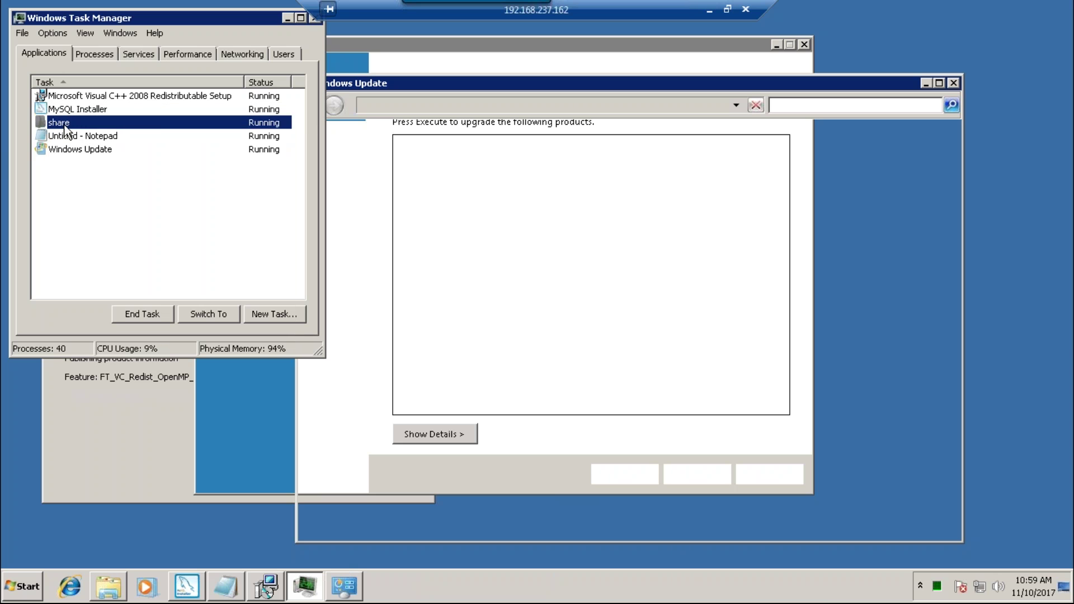
left_click(102, 239)
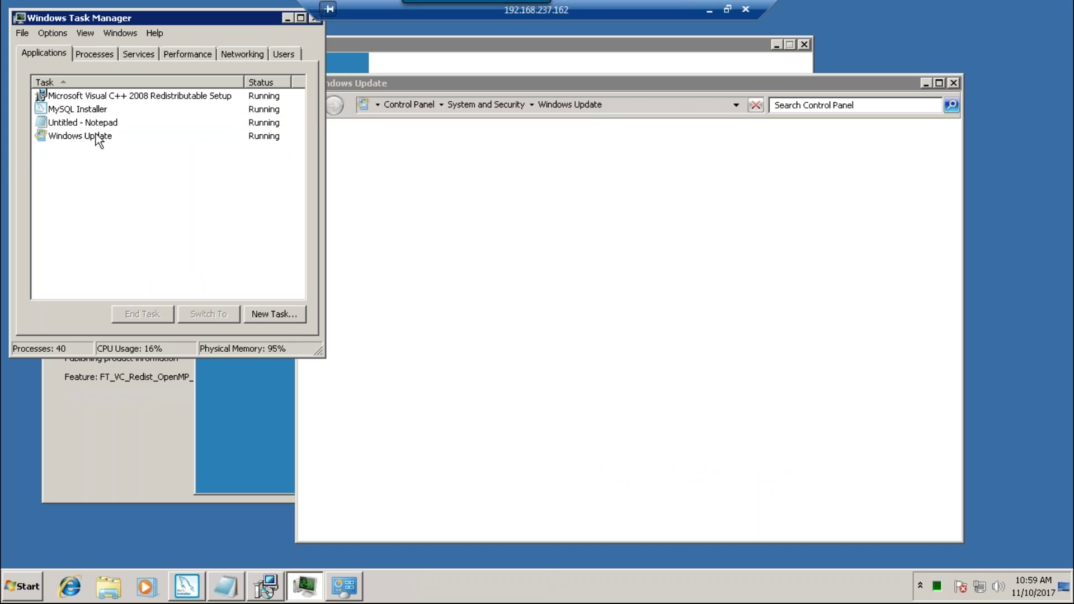
left_click(96, 140)
right_click(95, 137)
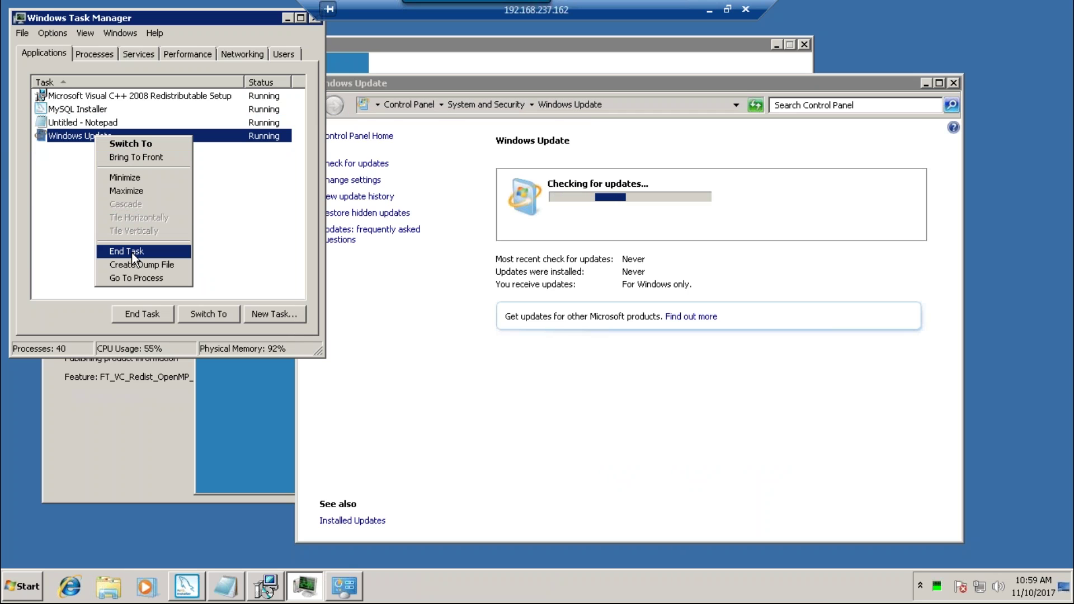
left_click(132, 252)
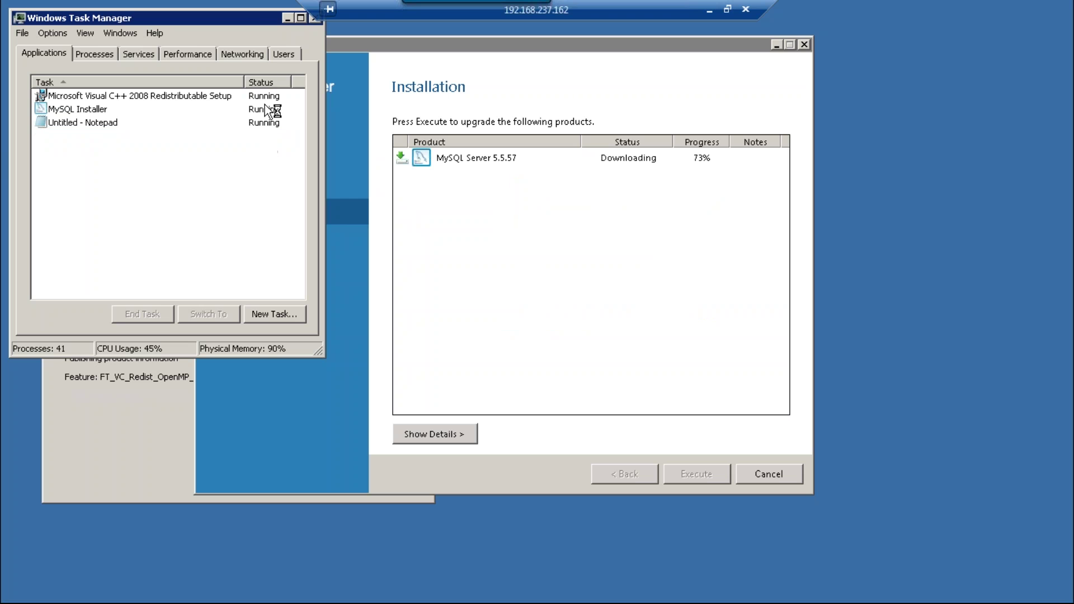
left_click_drag(251, 20, 236, 125)
- Close Task Manager and view the MySQL Server 5.5.57 installation log details
left_click(298, 128)
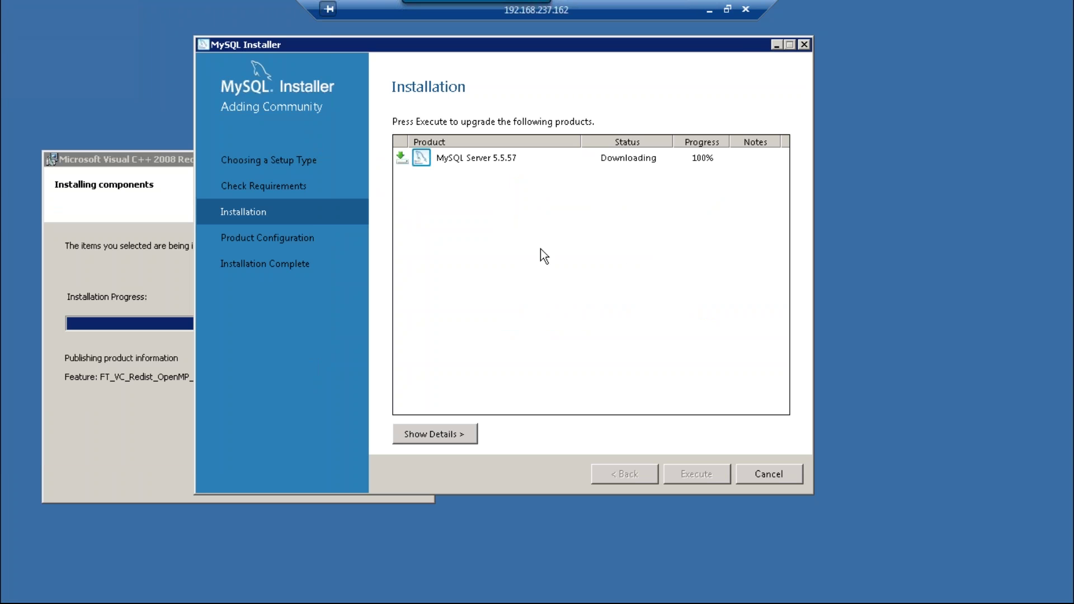
left_click(460, 436)
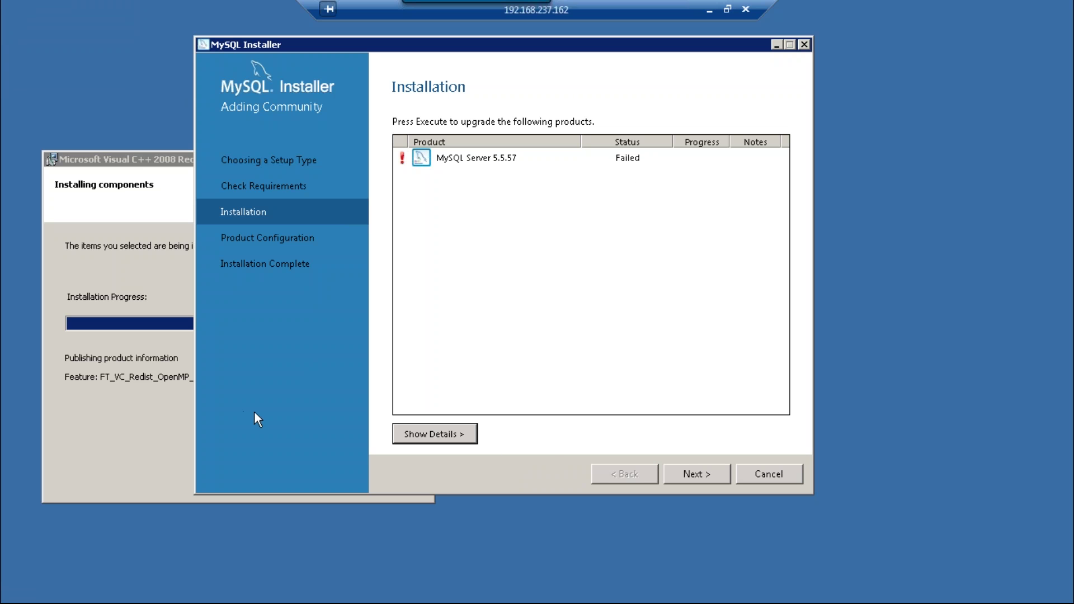
- Cancel the failed MySQL setup, confirm quitting, and close the finished Visual C++ 2008 setup
left_click(712, 471)
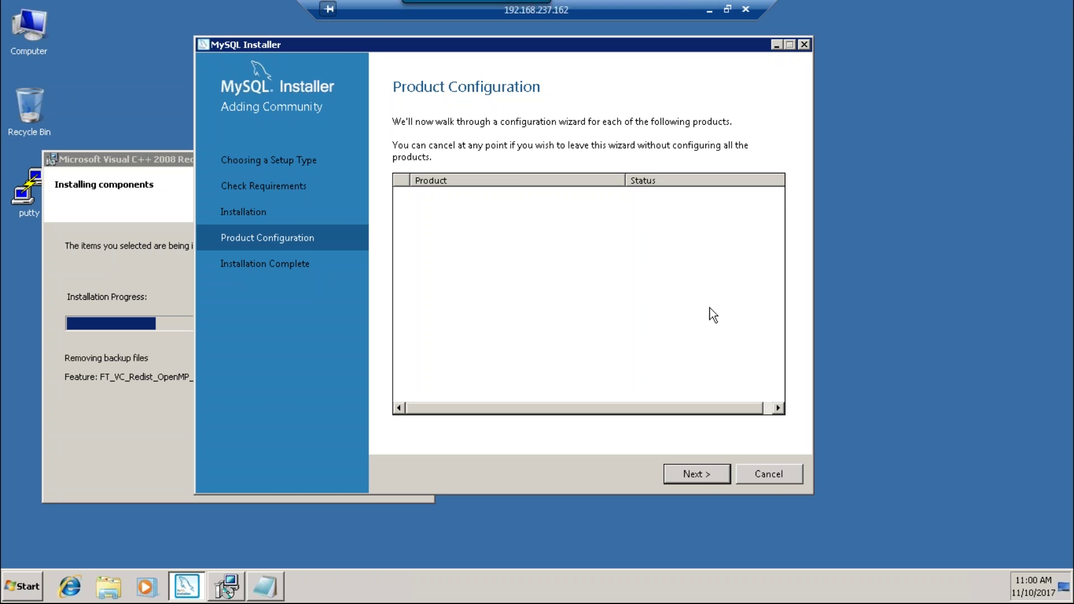
left_click(774, 478)
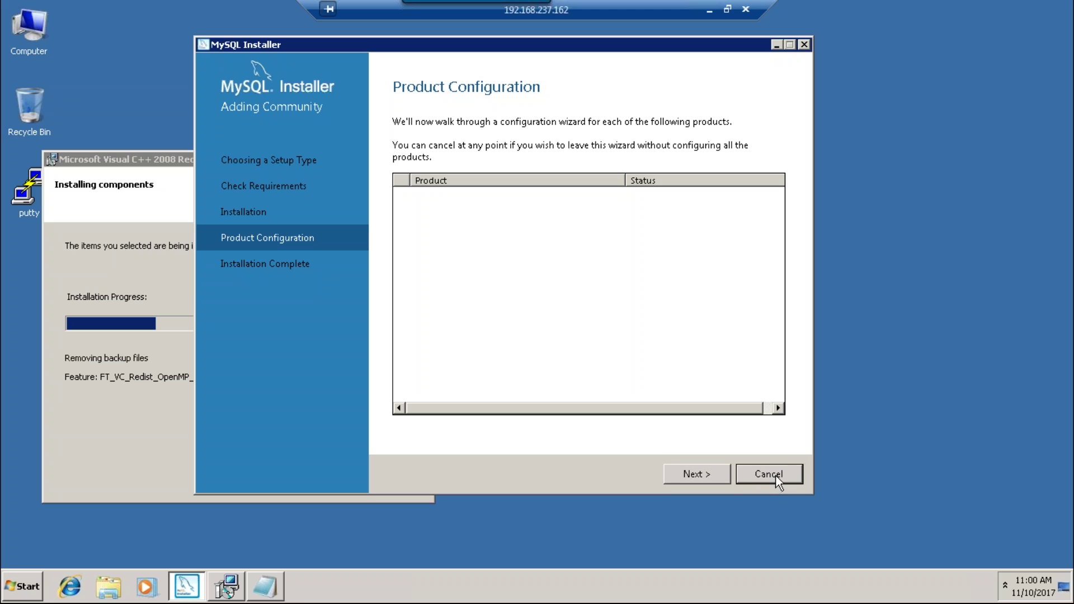
left_click(580, 343)
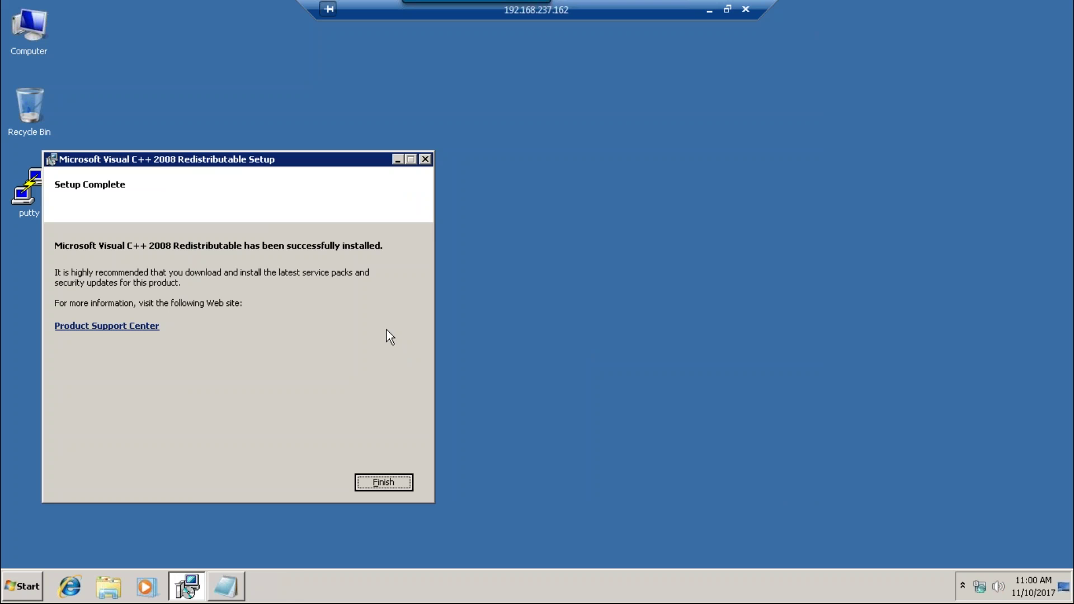
left_click(405, 483)
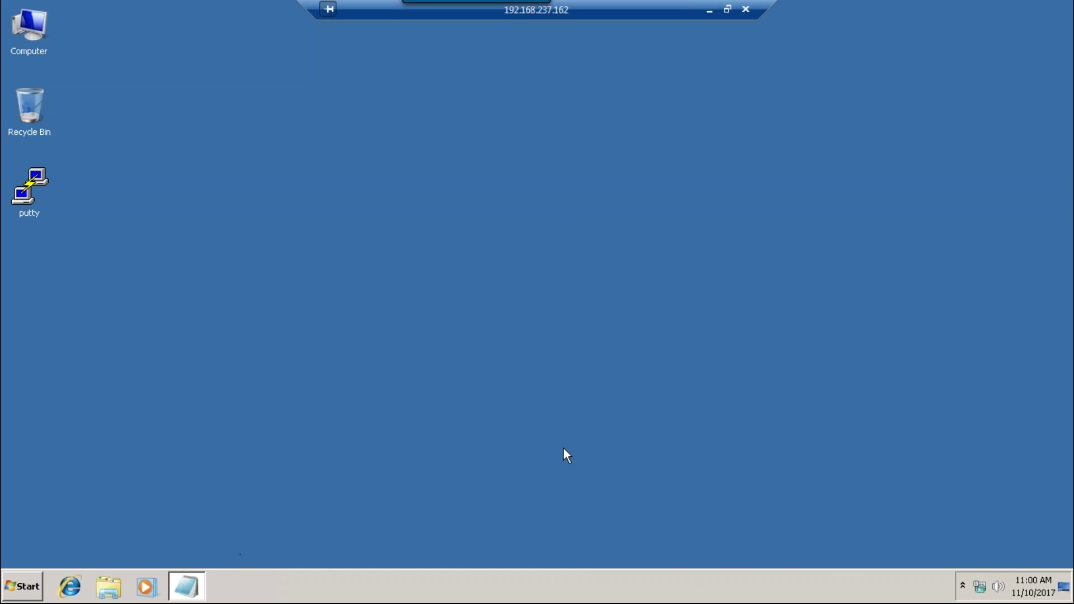
- Minimize the remote session and close the host's Explorer and Firefox windows
left_click(709, 10)
left_click(794, 8)
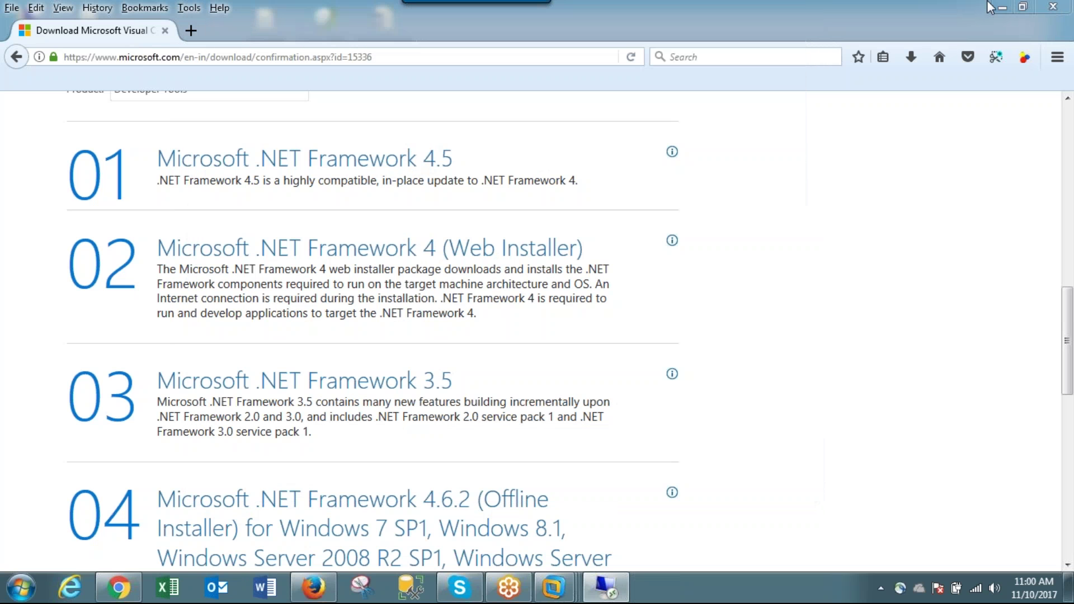
left_click(1052, 7)
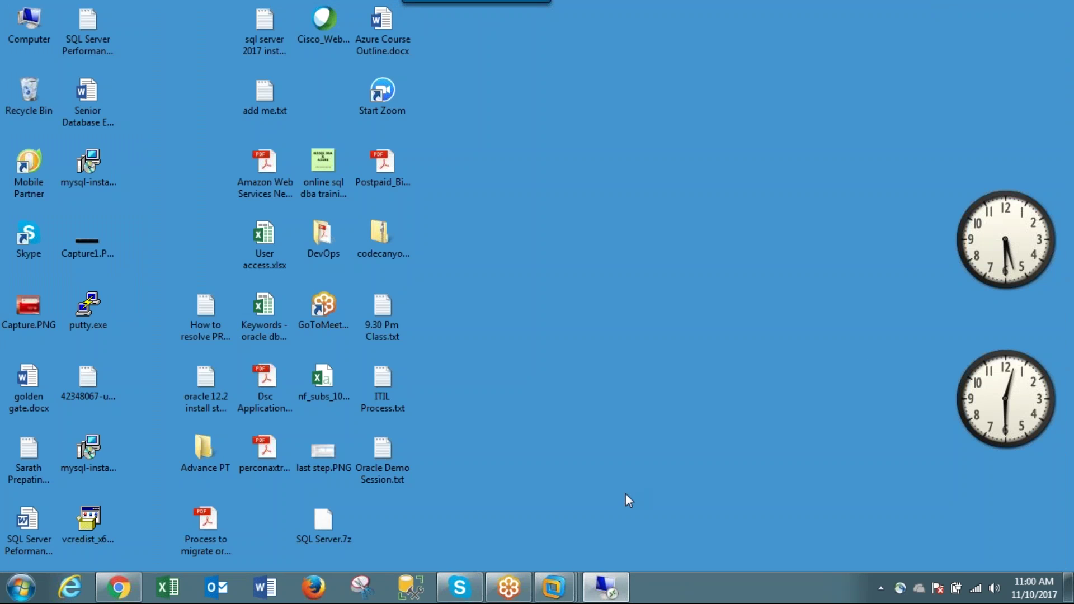
- Restart the Windows7 guest through VMware's Power > Restart Guest and confirm the restart
mouse_move(553, 587)
left_click(753, 499)
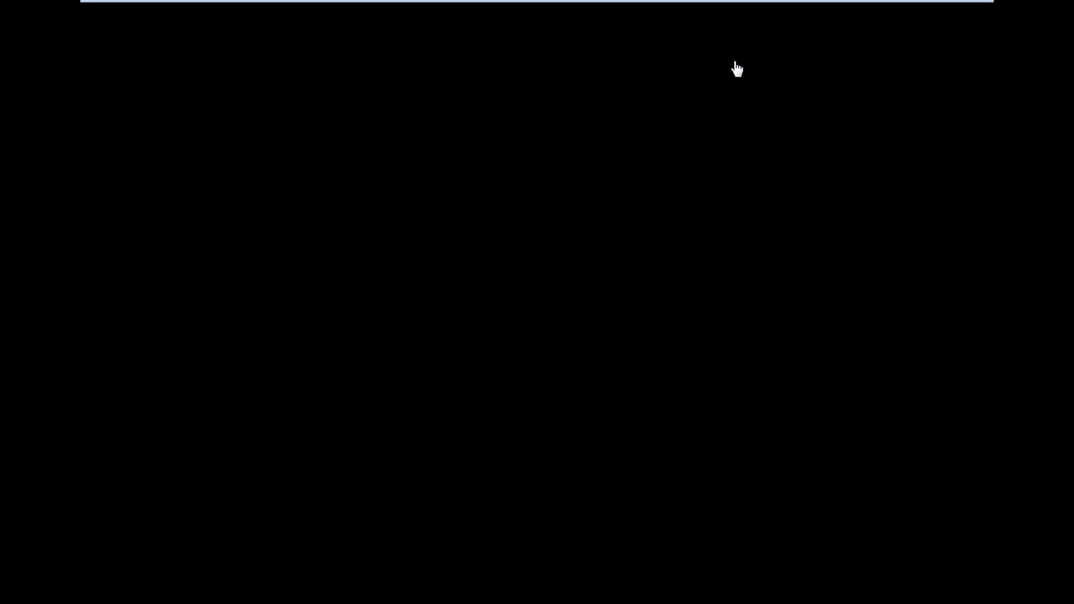
mouse_move(849, 15)
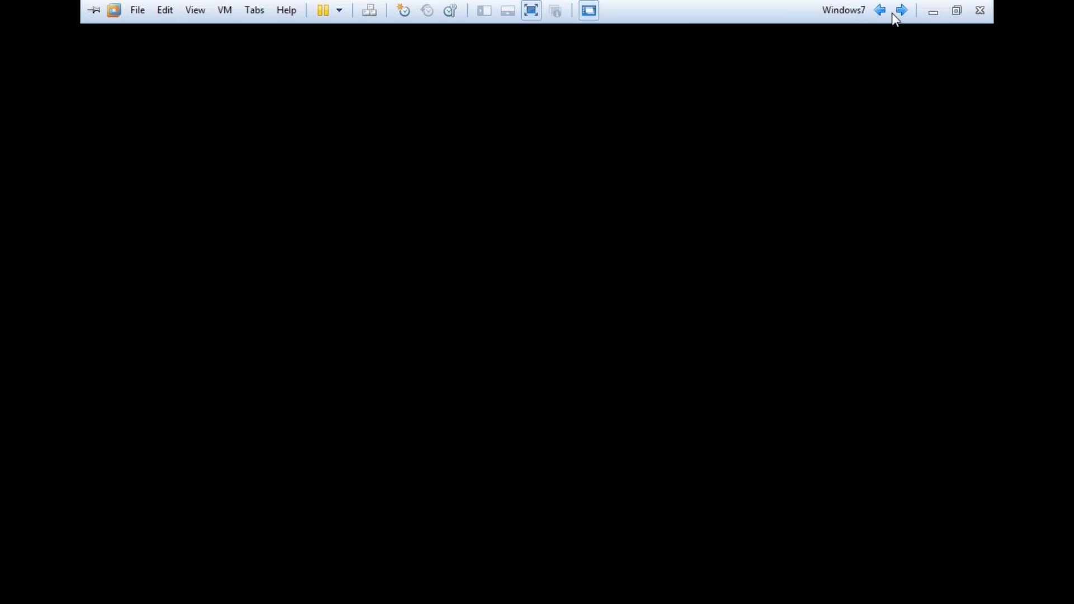
left_click(338, 12)
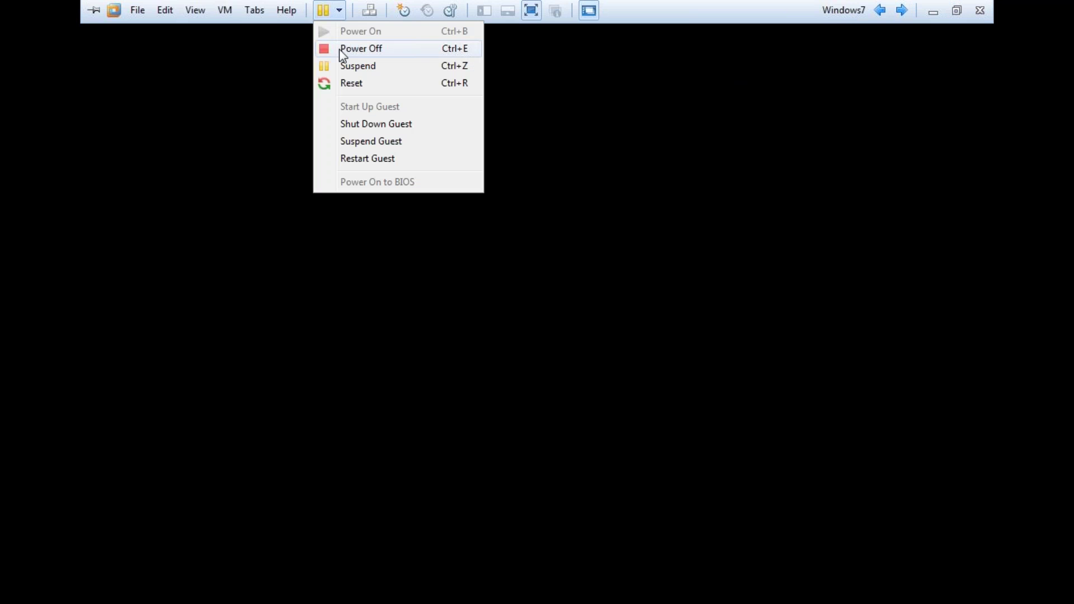
left_click(357, 158)
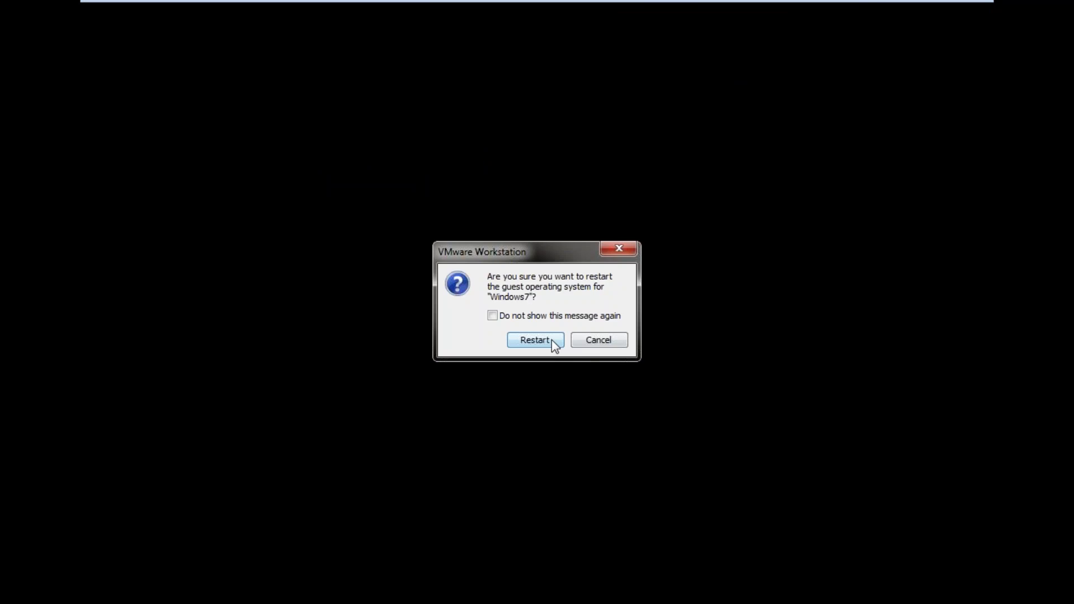
left_click(535, 341)
left_click(932, 9)
- Back in the remote session, maximize Explorer and open the eula.1028 license text
key("alt+Tab")
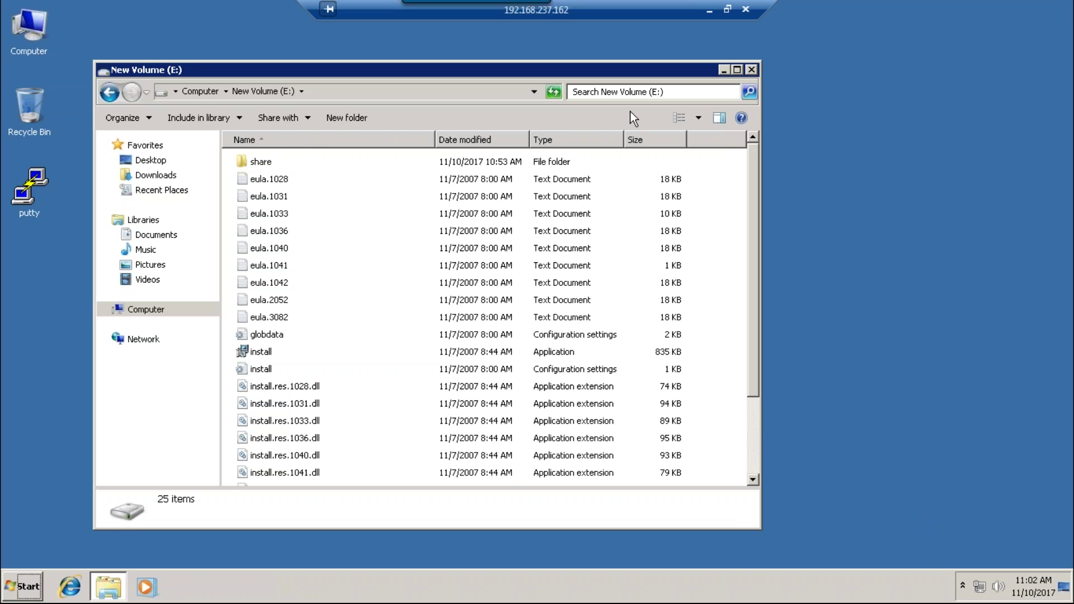
left_click(737, 69)
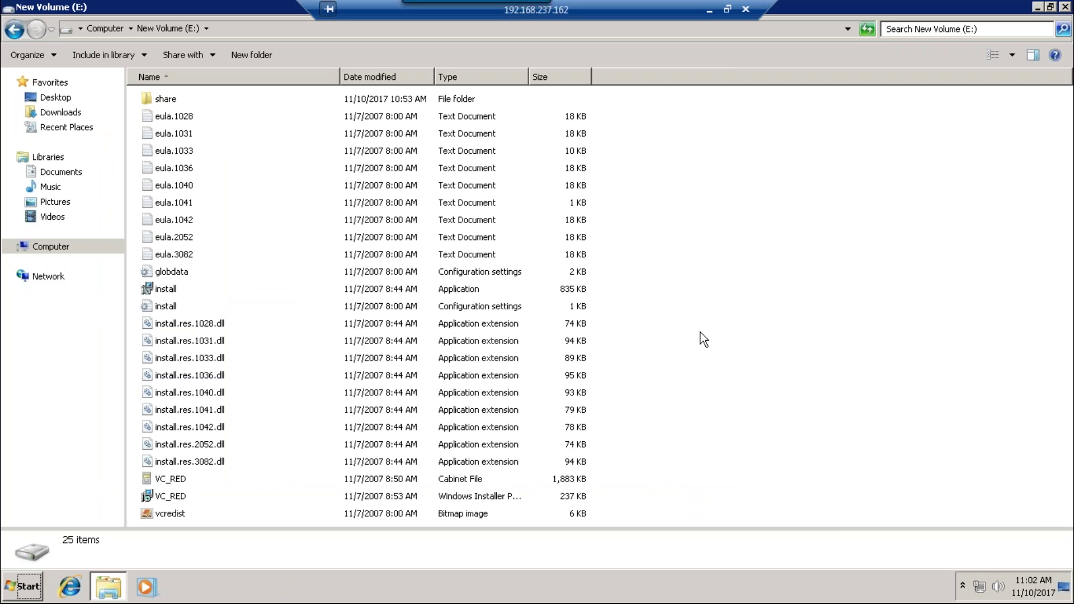
double_click(189, 116)
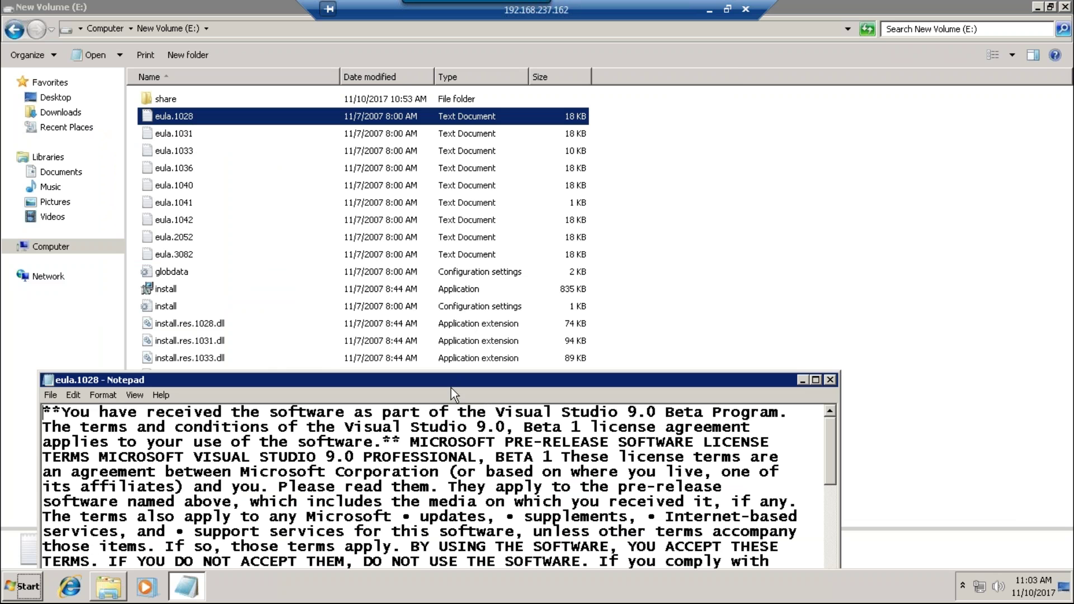
- Scroll through and close the license text, then open the E: share folder
left_click_drag(451, 385, 478, 109)
scroll(514, 286, "down", 4)
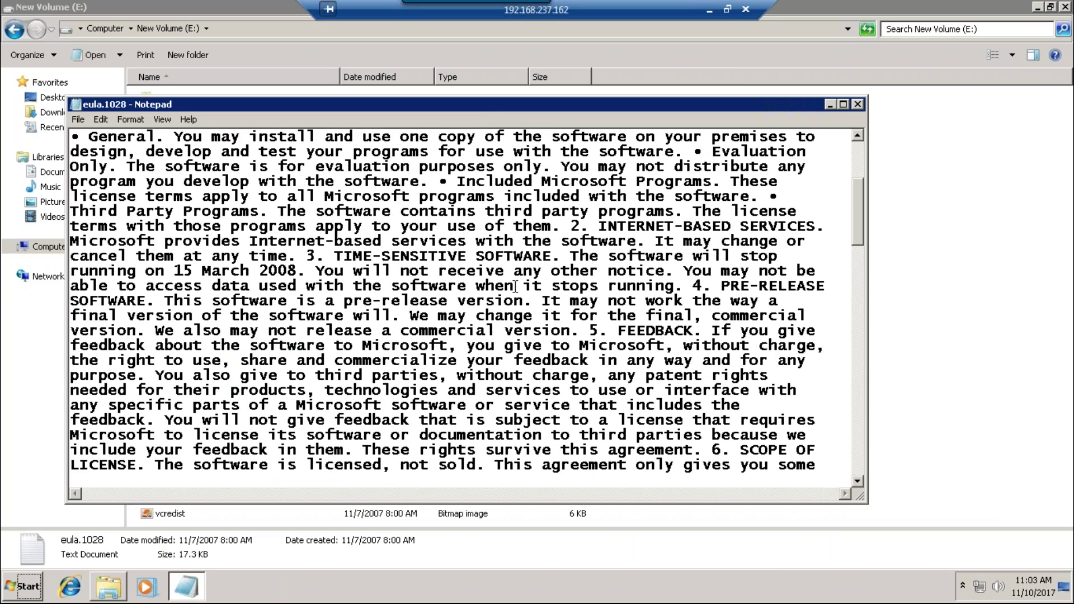
scroll(514, 286, "down", 1)
left_click_drag(784, 104, 620, 110)
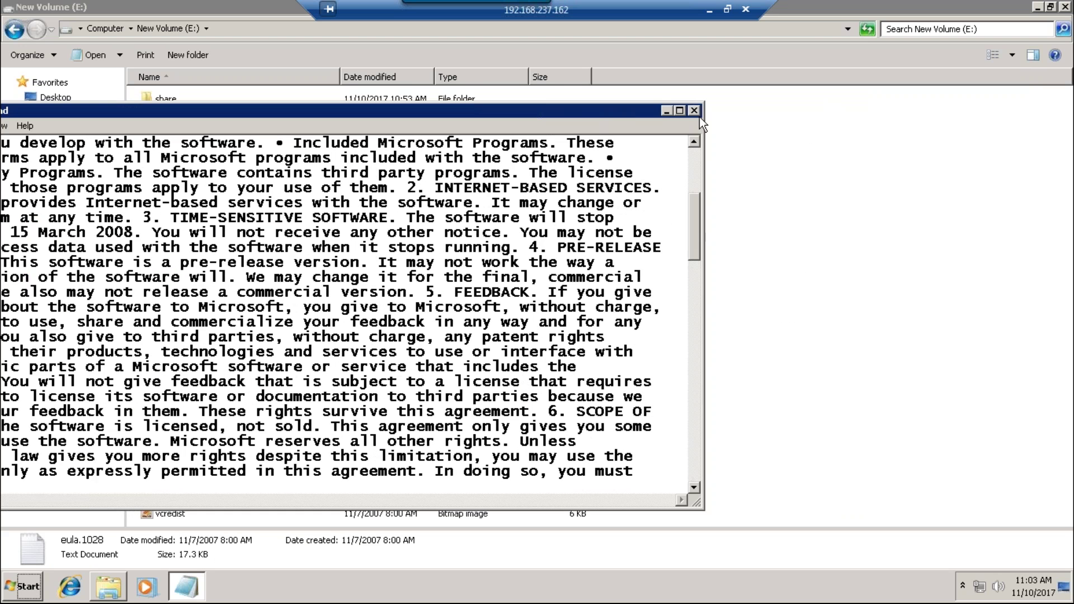
left_click(694, 110)
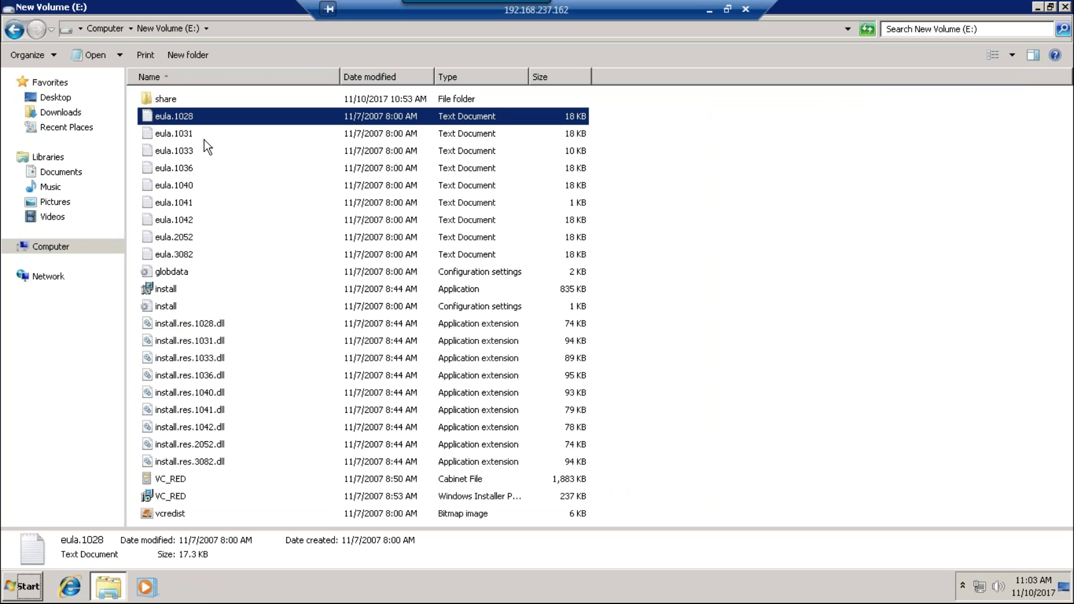
double_click(168, 100)
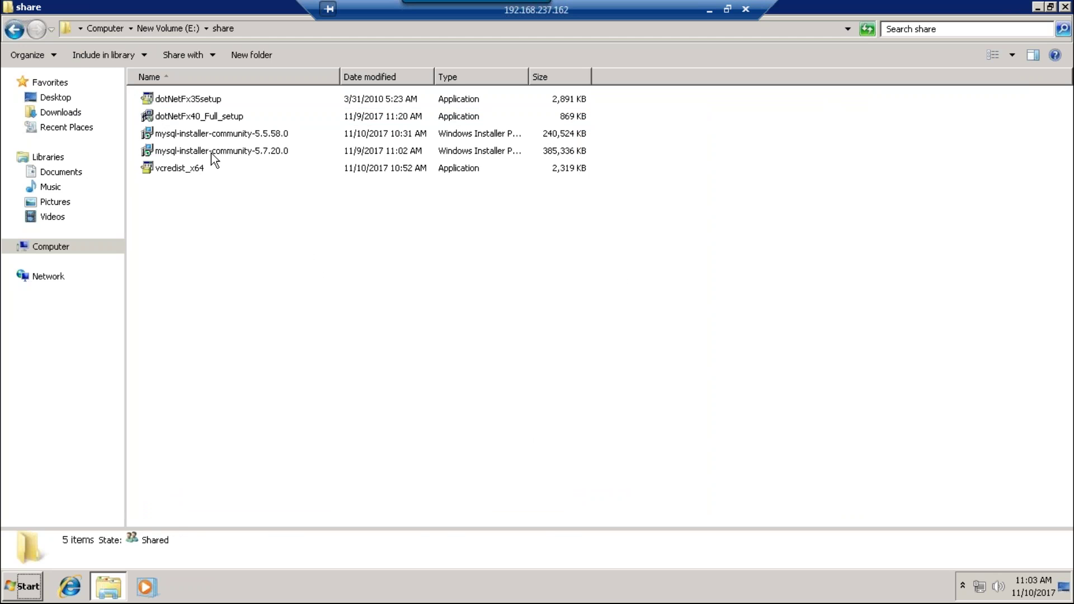
- Run mysql-installer-community-5.5.58.0 with Server only setup and execute the MySQL Server 5.5.57 install
double_click(210, 133)
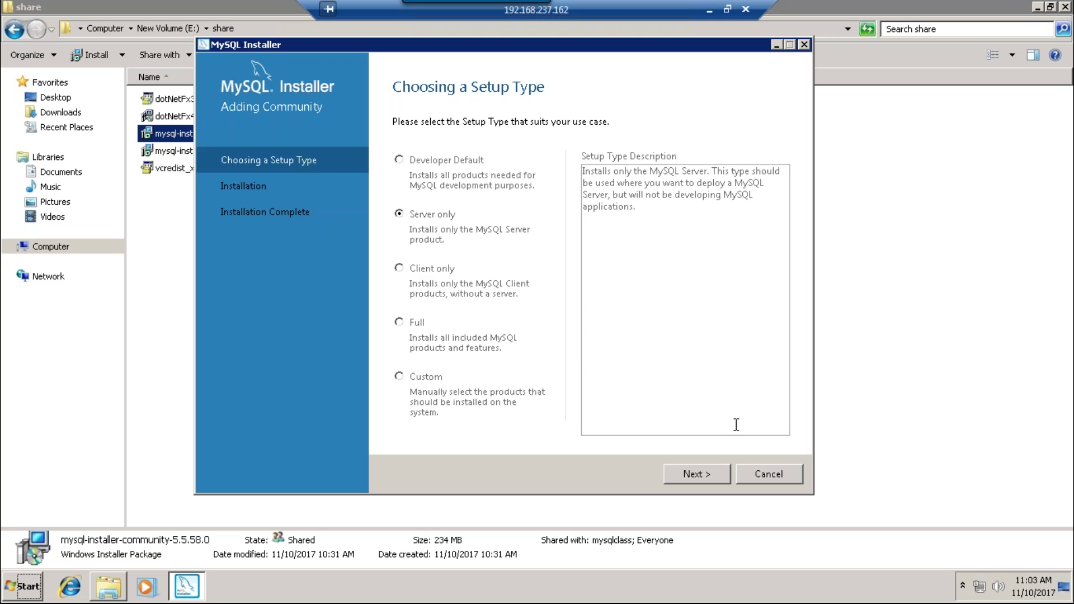
left_click(707, 474)
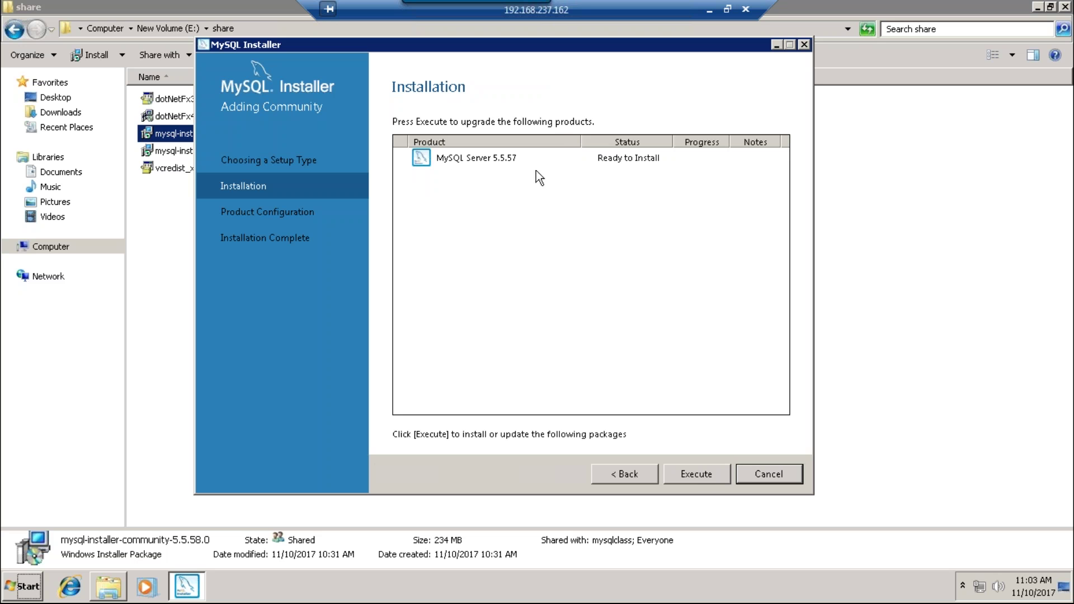
left_click(495, 162)
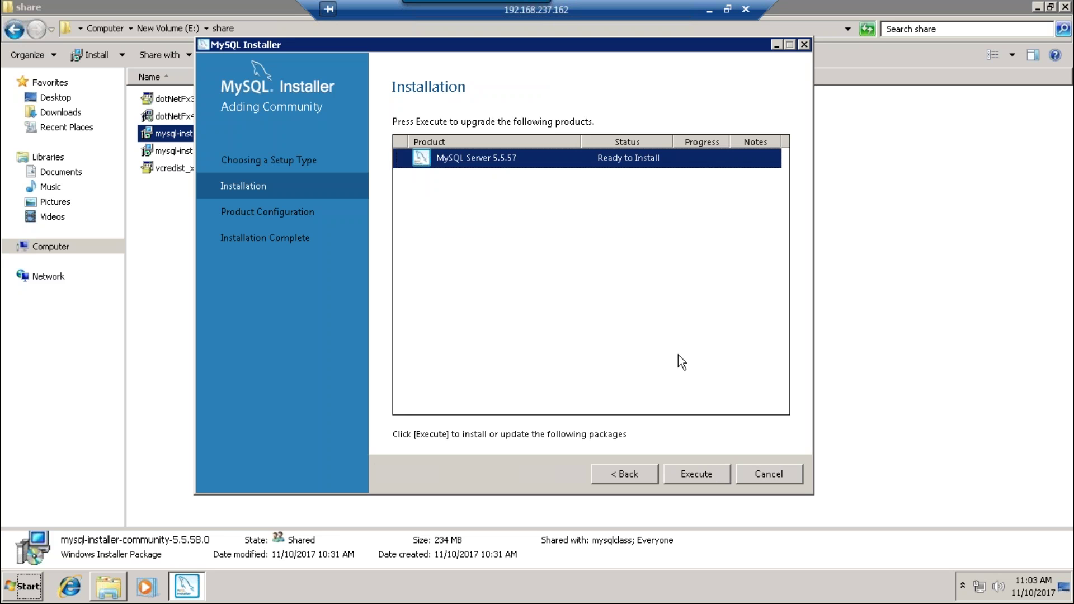
left_click(706, 471)
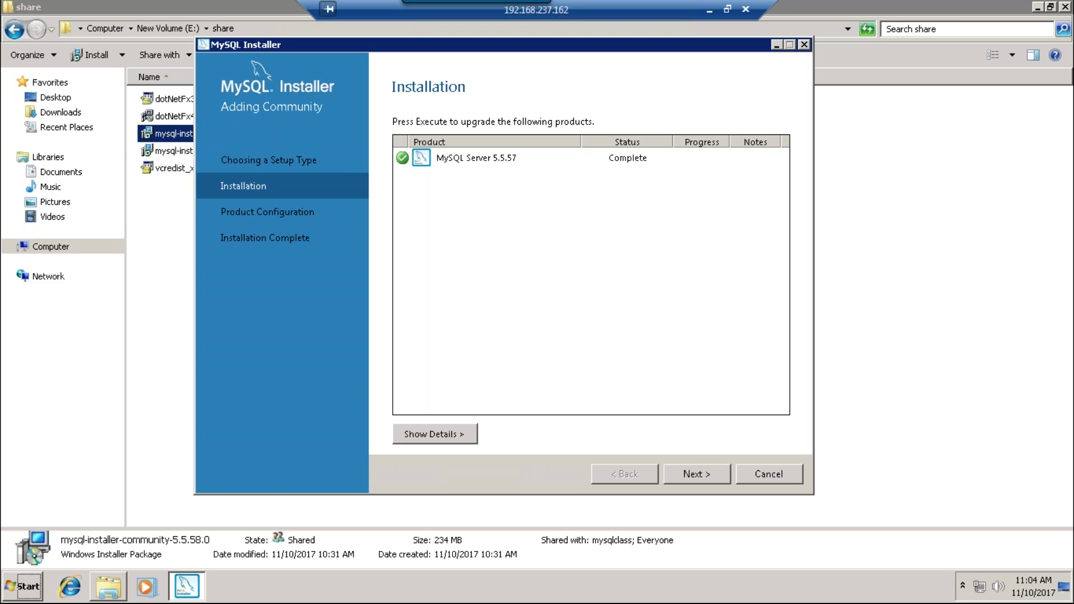
- Advance to Type and Networking and set Config Type to Server Machine, keeping port 3306
left_click(696, 475)
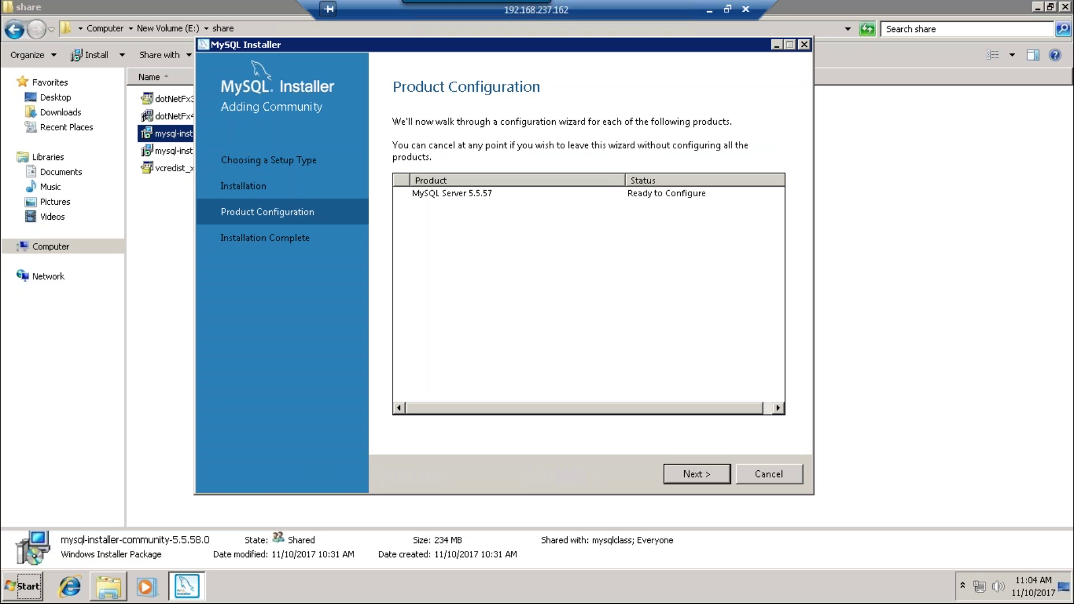
left_click(697, 475)
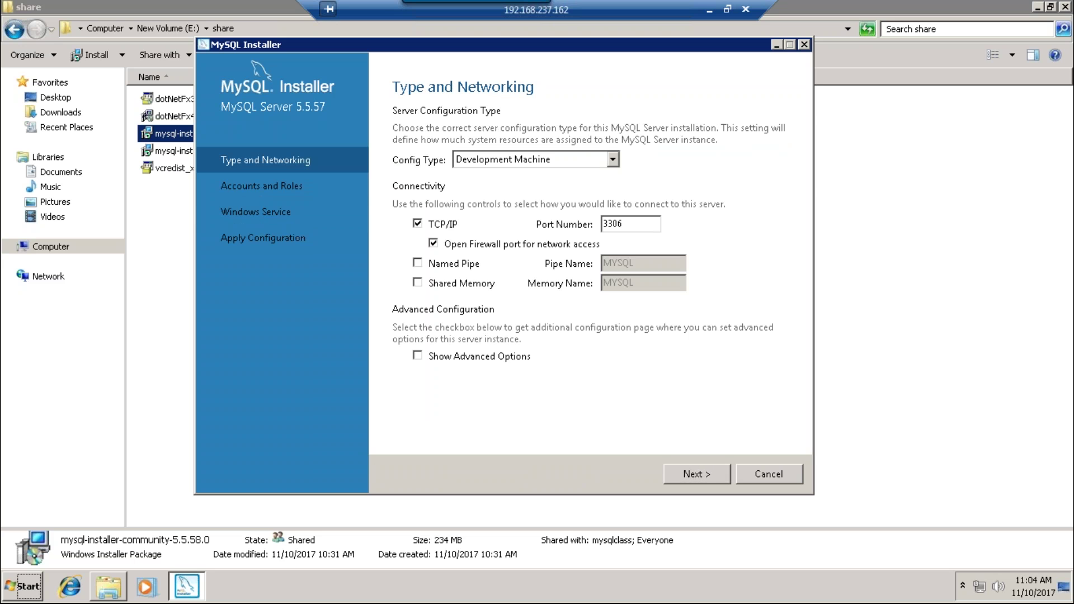
left_click(613, 161)
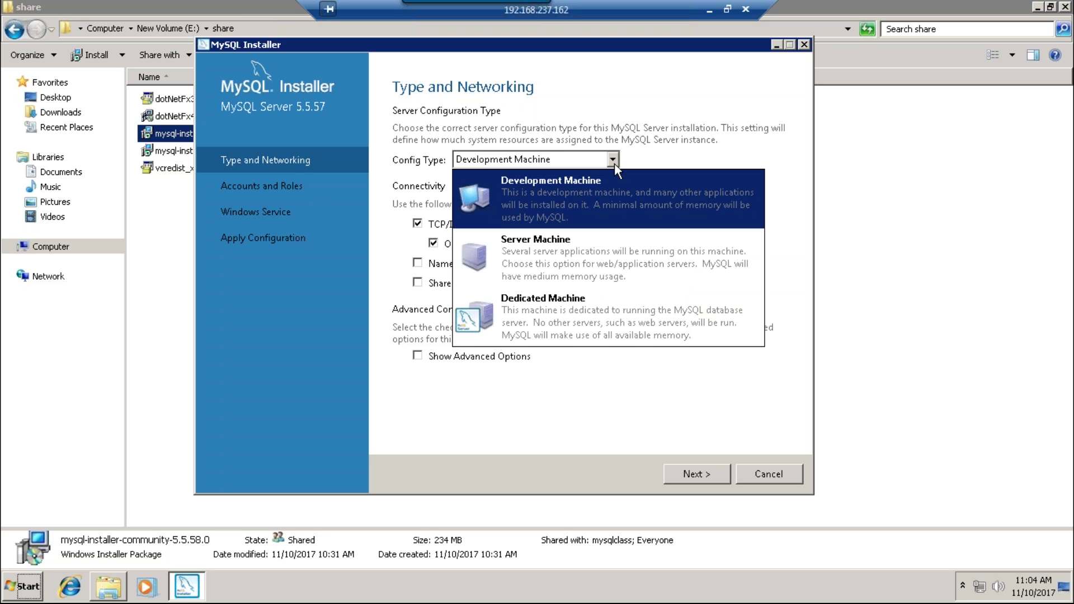
left_click(590, 266)
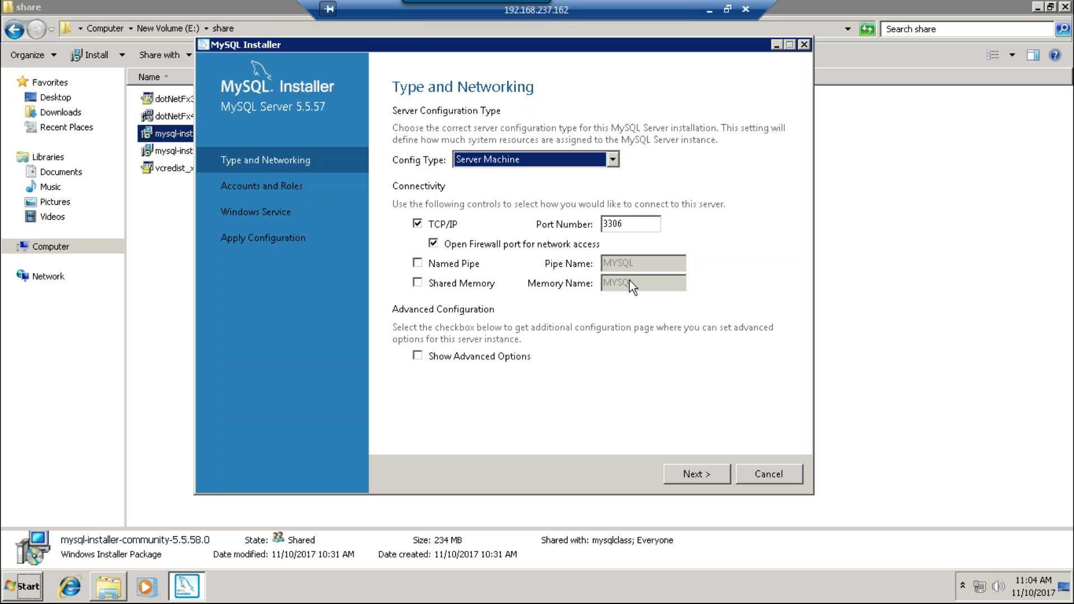
- Accept the Server Machine configuration on TCP/IP port 3306 and continue to Accounts and Roles
left_click(709, 476)
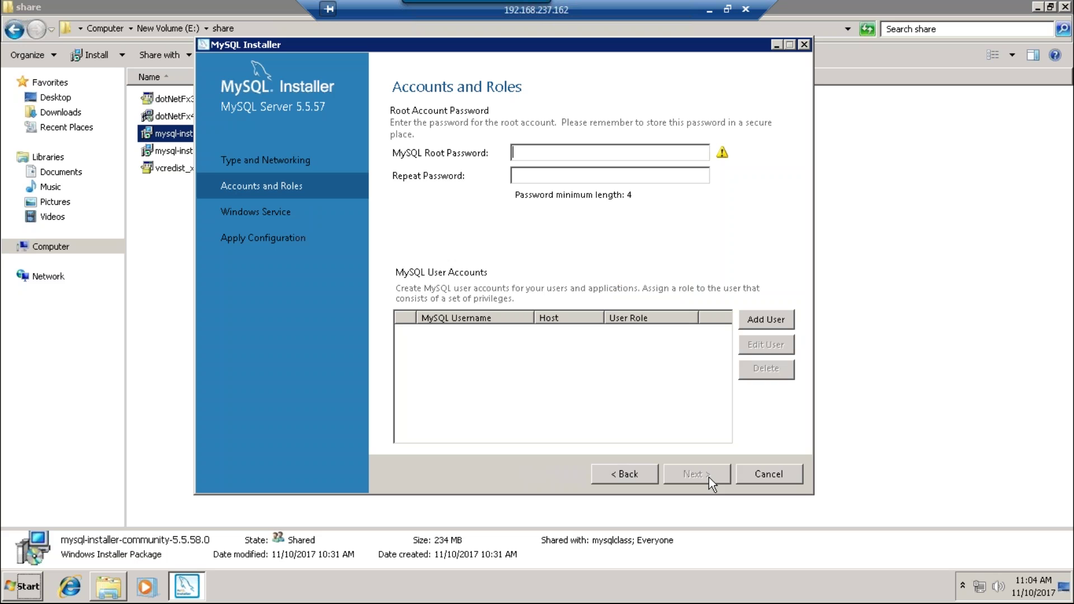
- Set the root password and add a new user with host %, role DB Admin and a password
type("••••••")
type("•")
type("••••••")
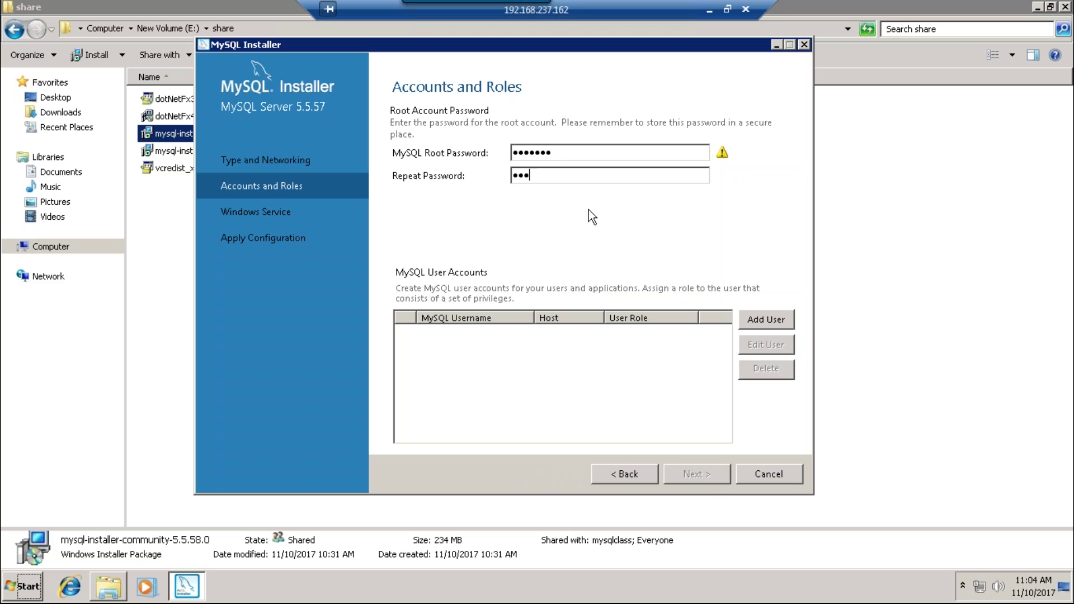
type("•")
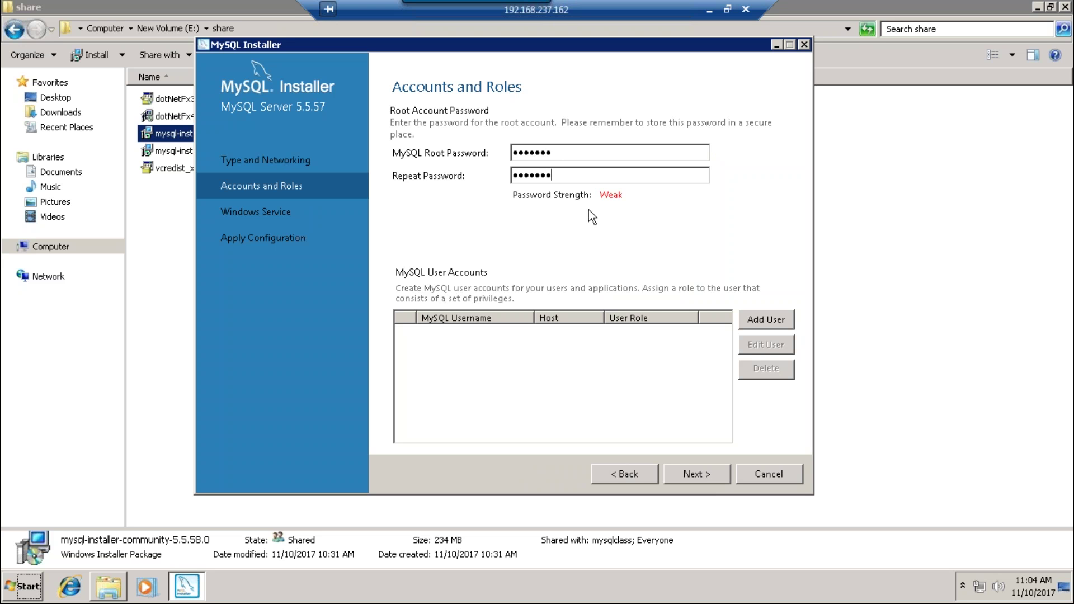
left_click(766, 320)
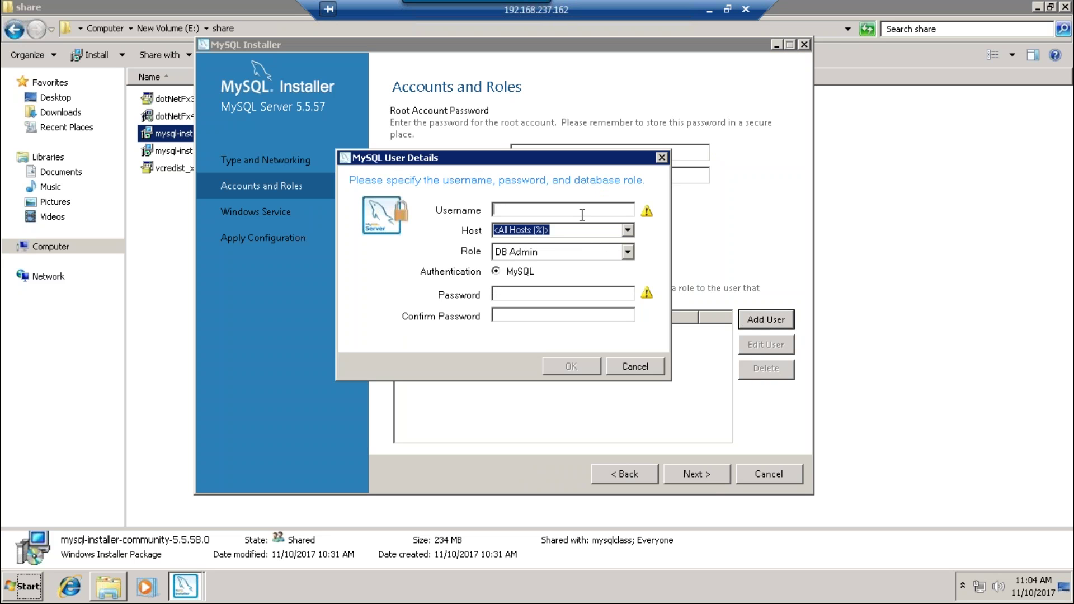
type("sarath")
key("Tab")
key("Tab")
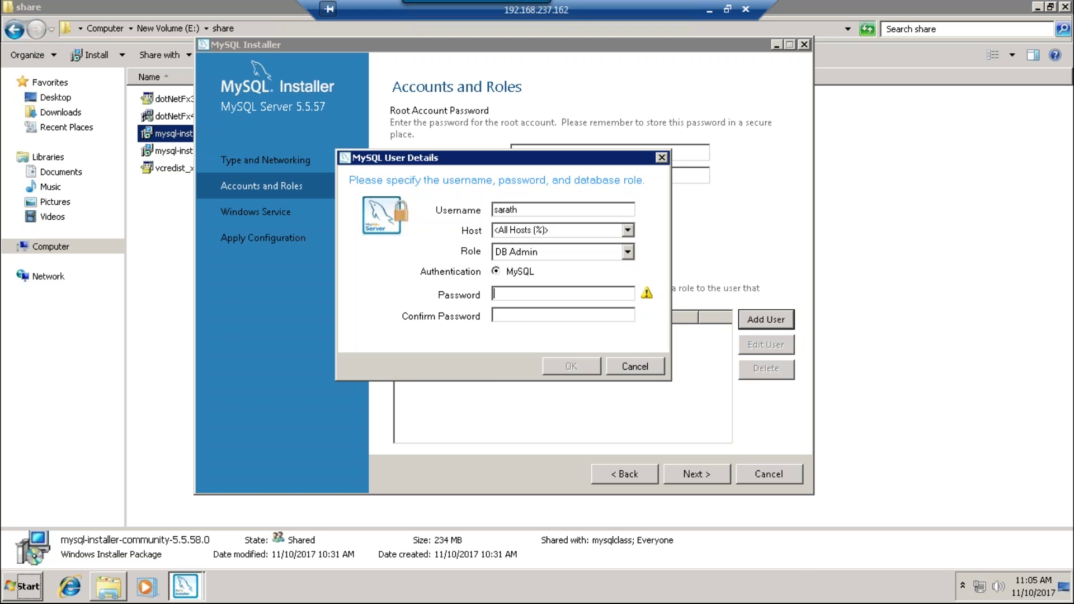
left_click(632, 252)
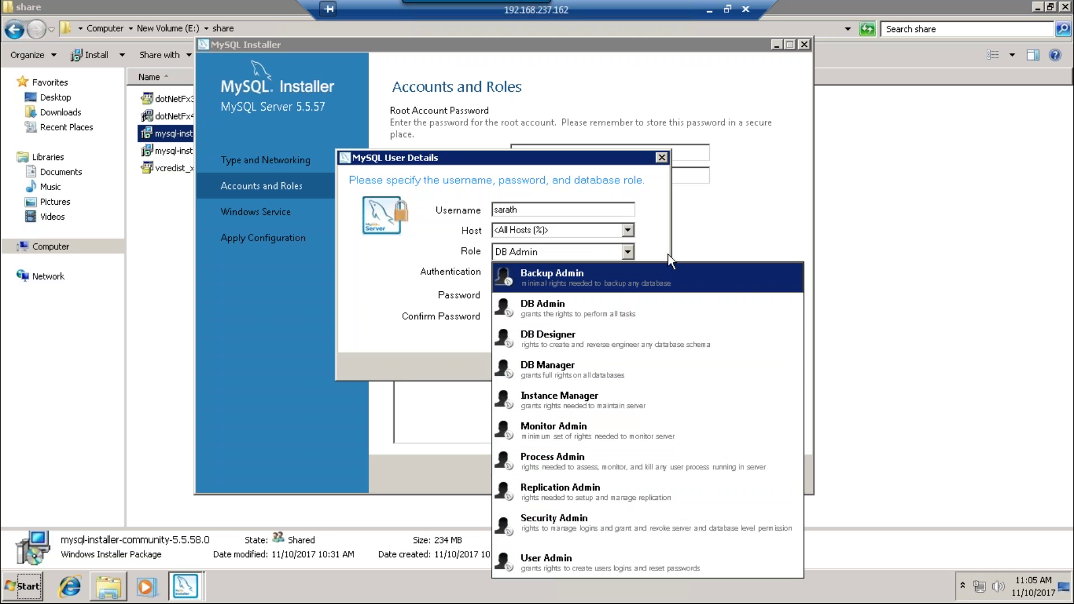
left_click(659, 215)
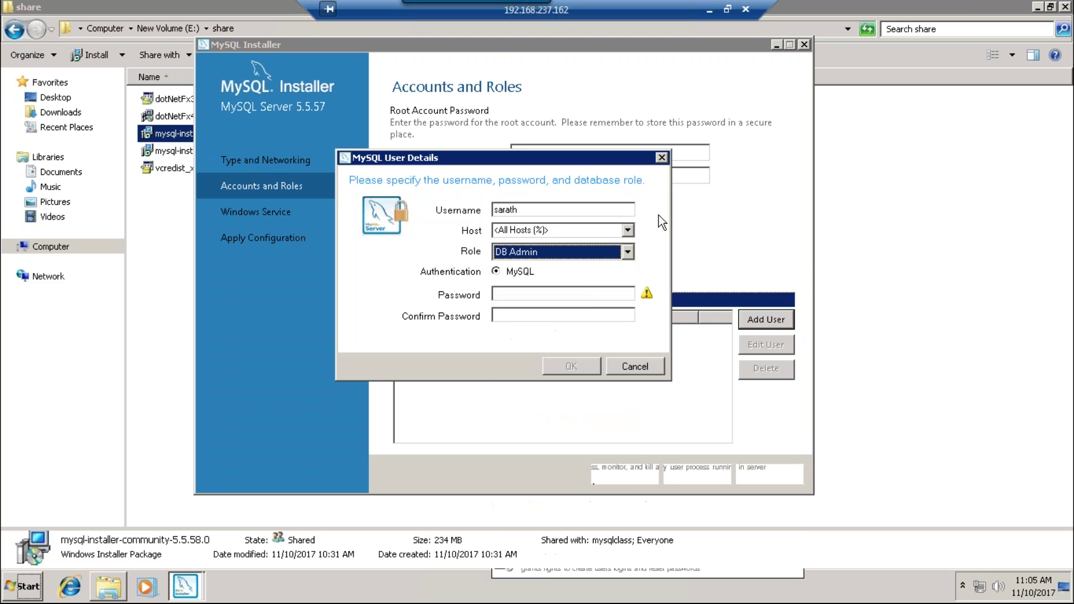
left_click(585, 290)
type("•••••••")
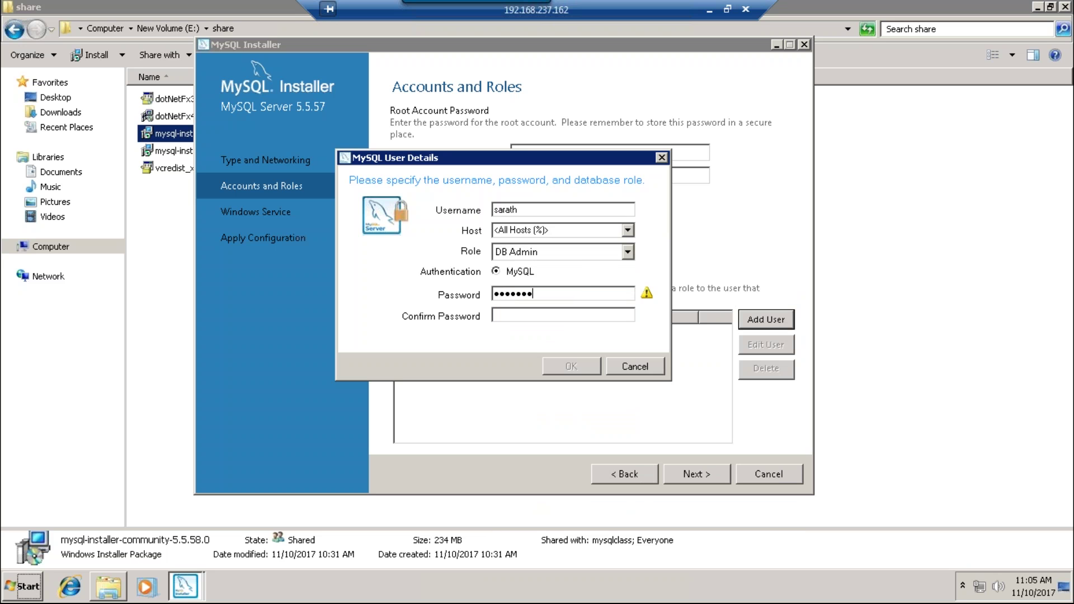
type("•••••••")
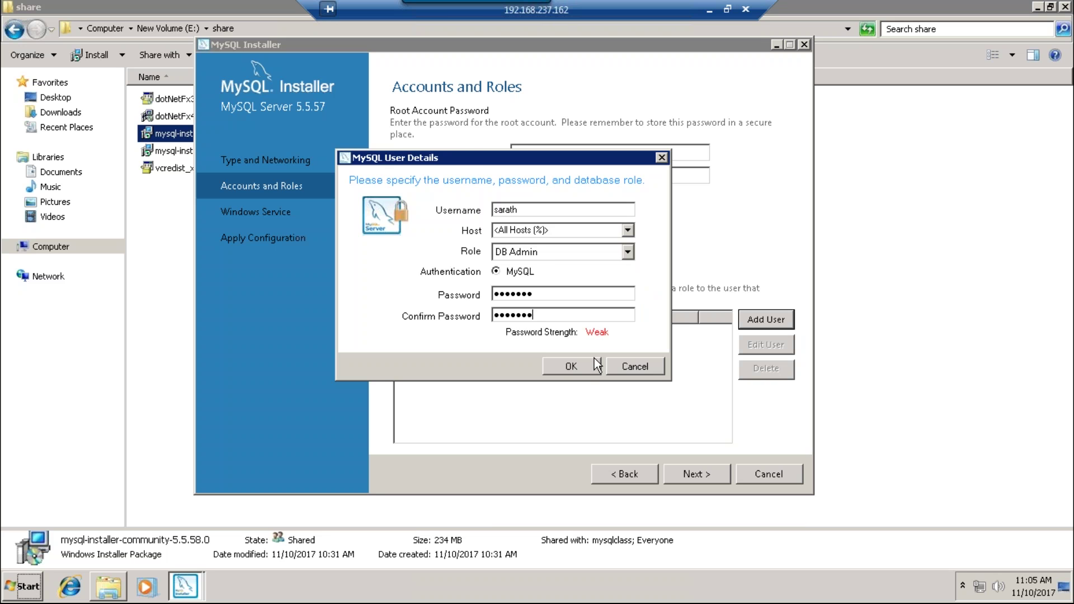
left_click(592, 361)
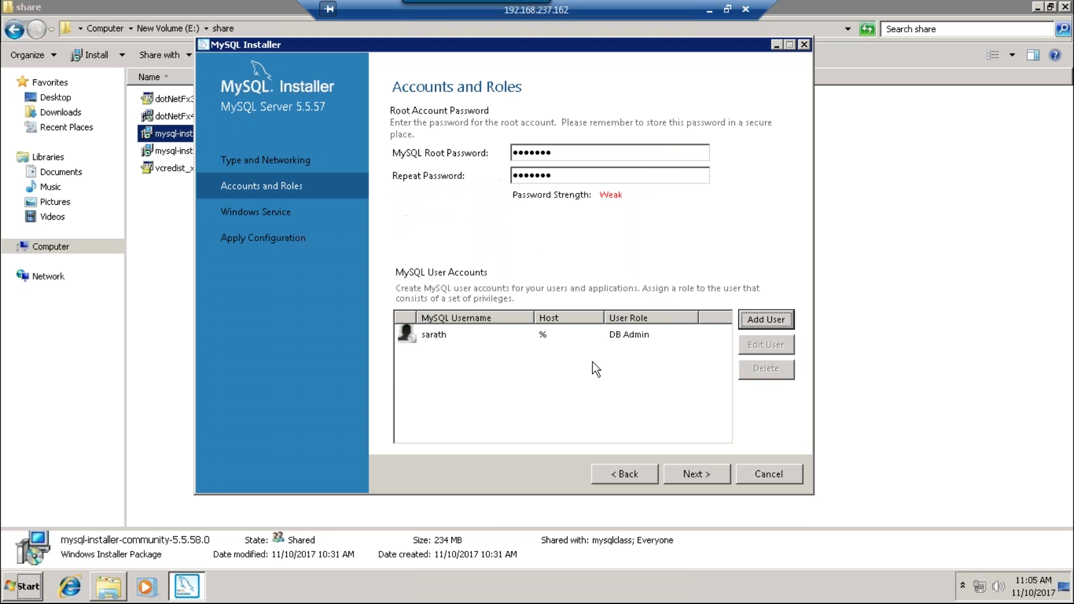
left_click(697, 473)
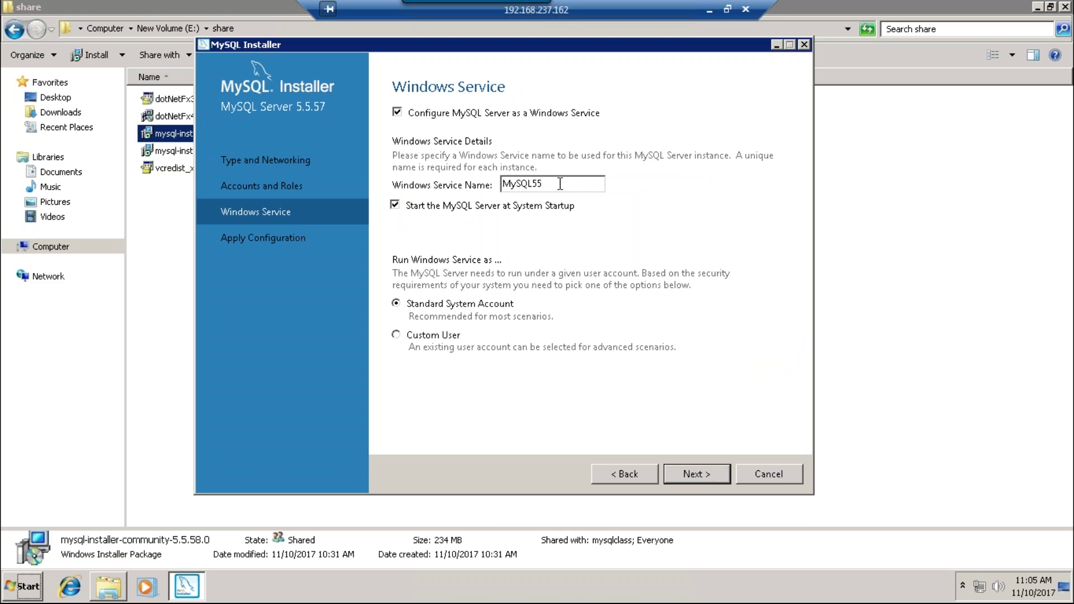
- Keep the MySQL55 service but untick starting the server at system startup
left_click(560, 184)
left_click(461, 208)
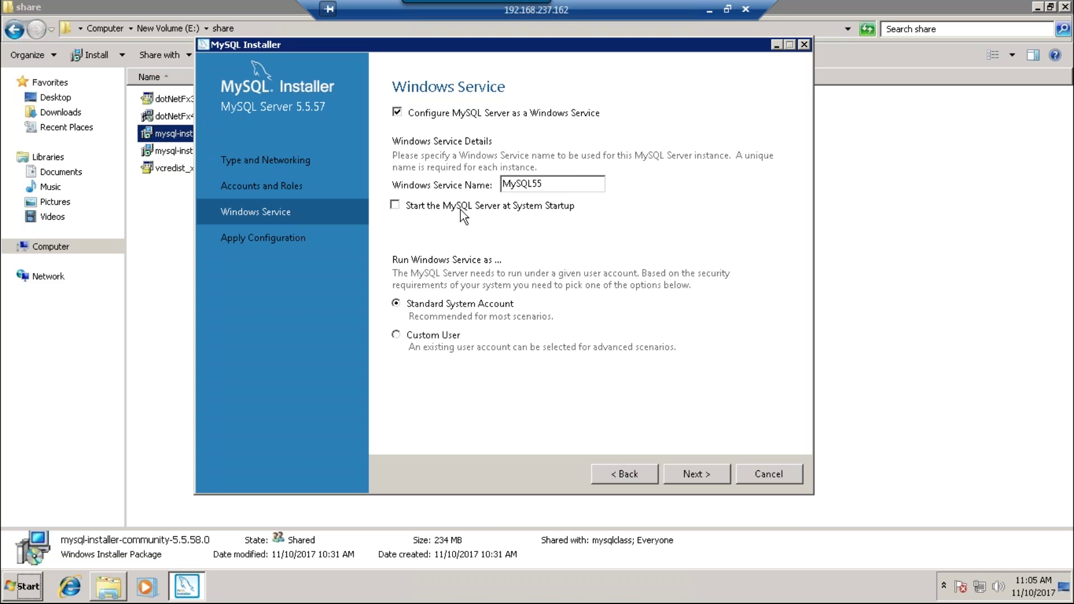
left_click(699, 474)
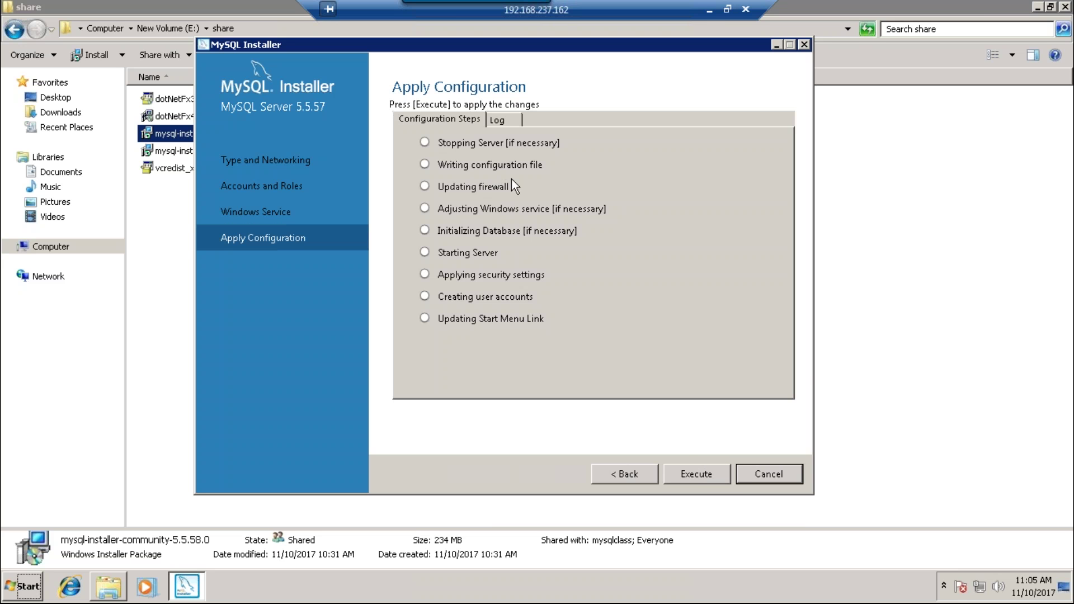
- Execute the MySQL Server 5.5.57 configuration steps, then finish and close the installer
left_click(699, 470)
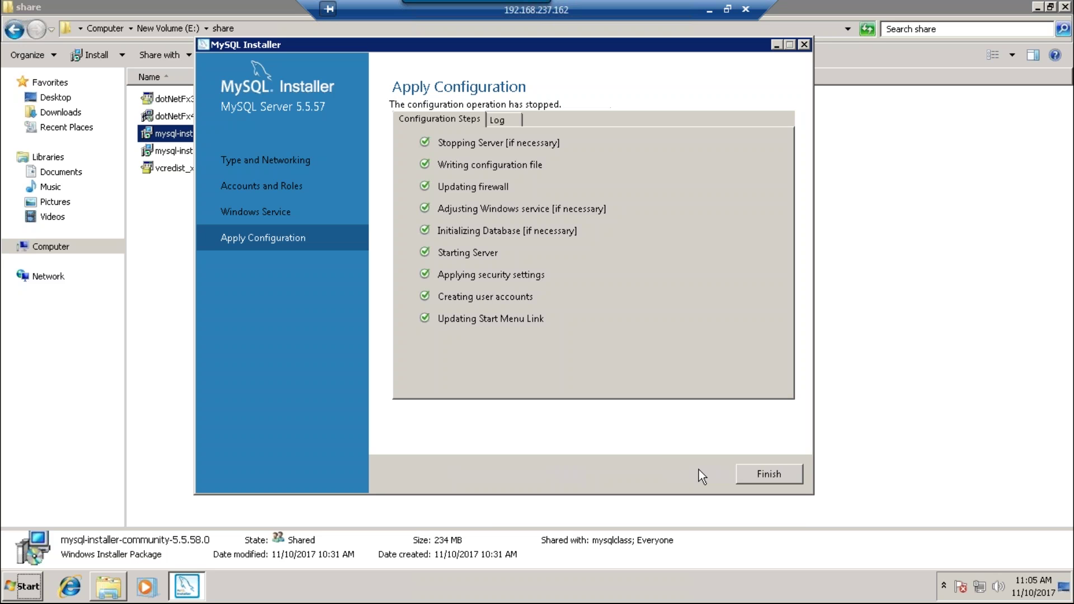
left_click(760, 478)
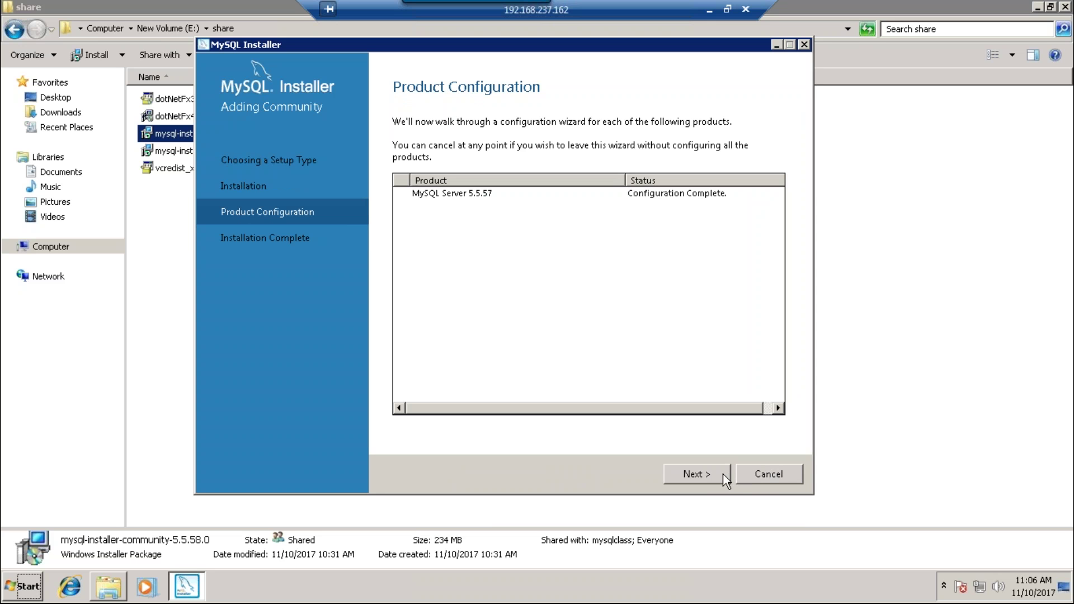
left_click(723, 474)
left_click(762, 476)
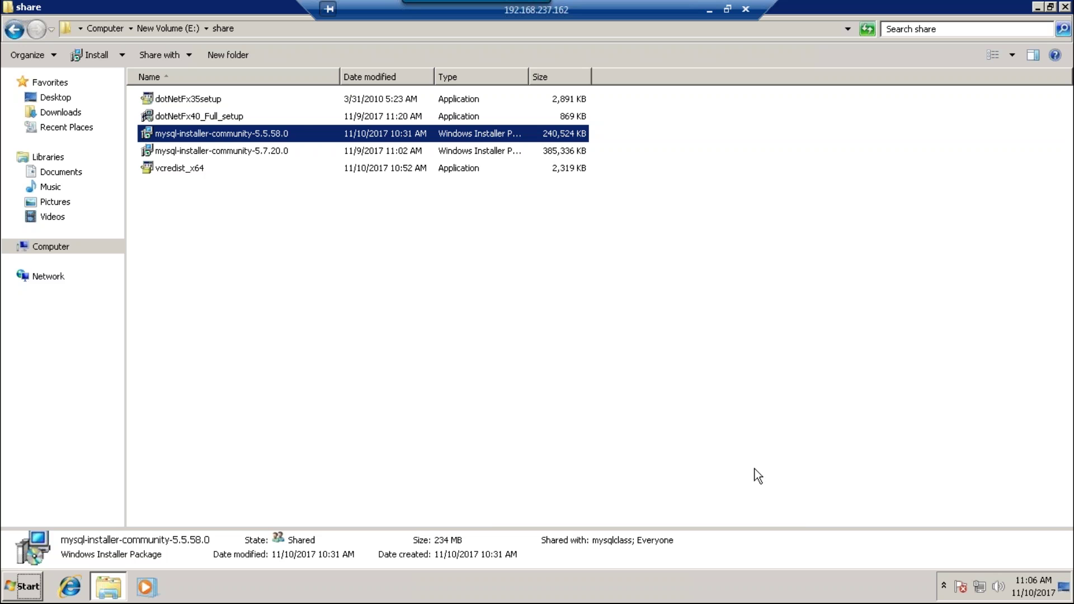
- Launch MySQL 5.5 Command Line Client from Start and log in with the root password
left_click(1039, 9)
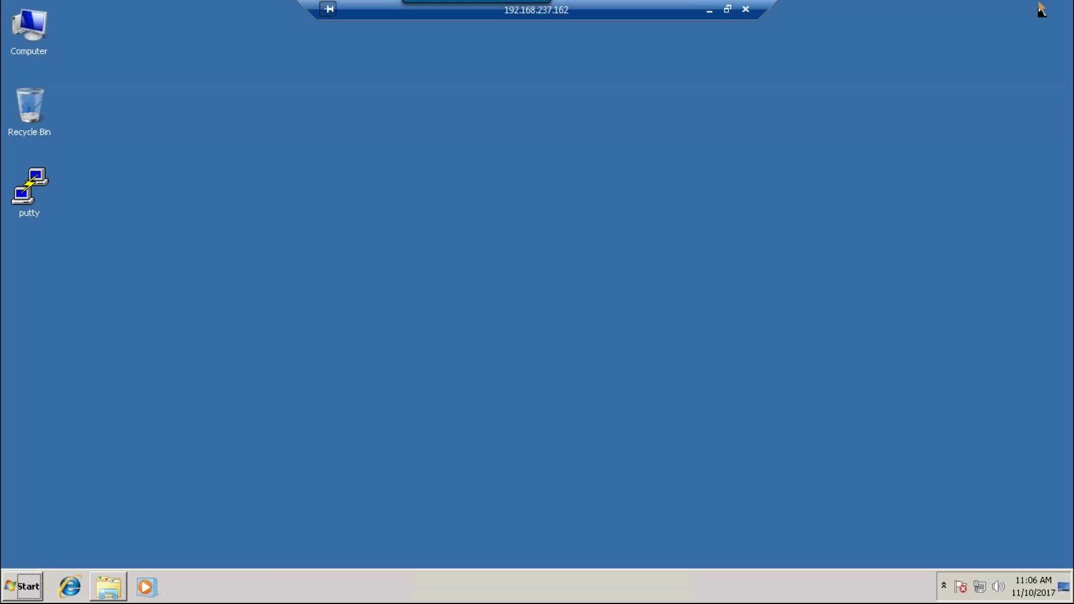
left_click(24, 597)
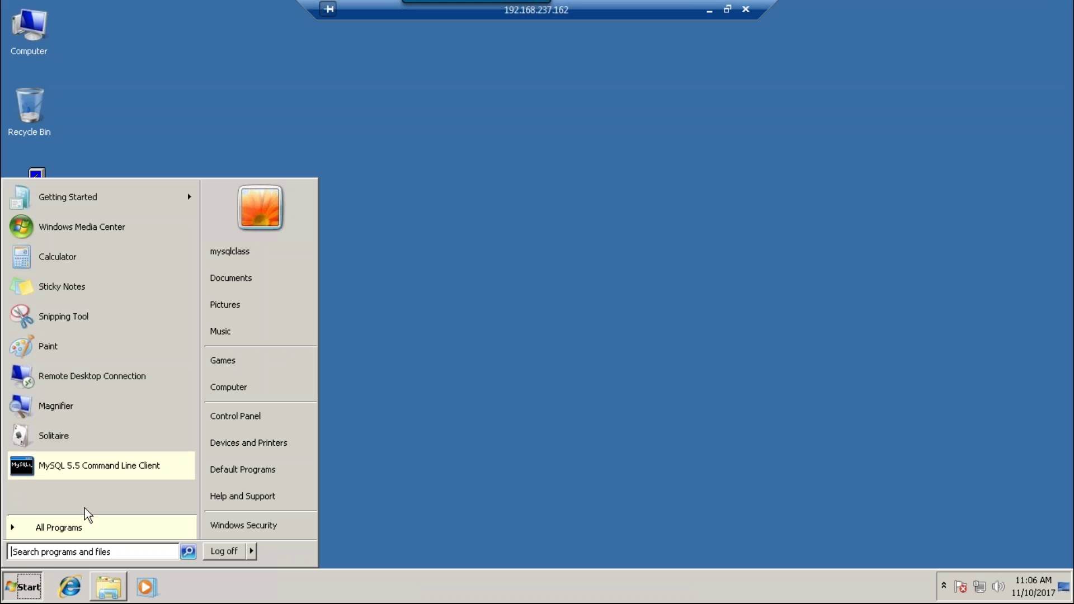
left_click(102, 465)
left_click_drag(300, 63, 447, 166)
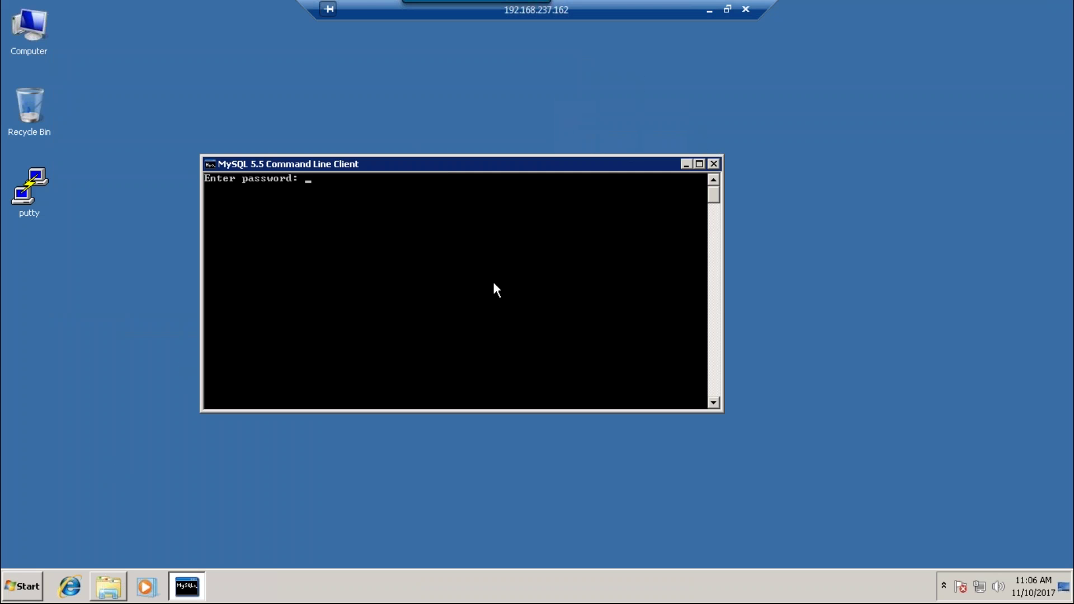
type("*******")
key("Return")
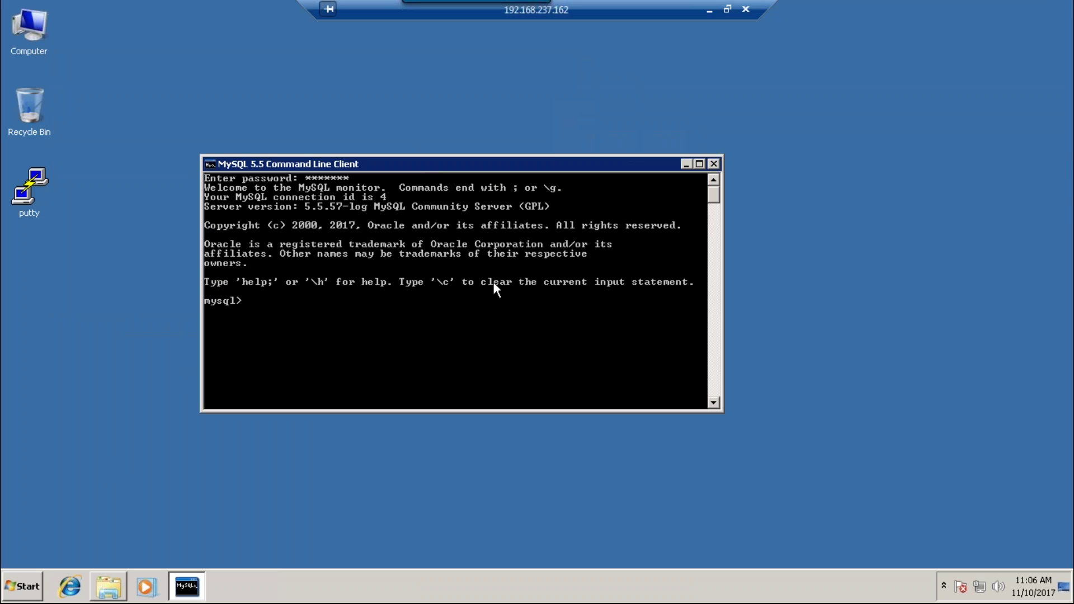
- List the databases, create the mysqlclass database and switch to it
type("show databases;")
key("Return")
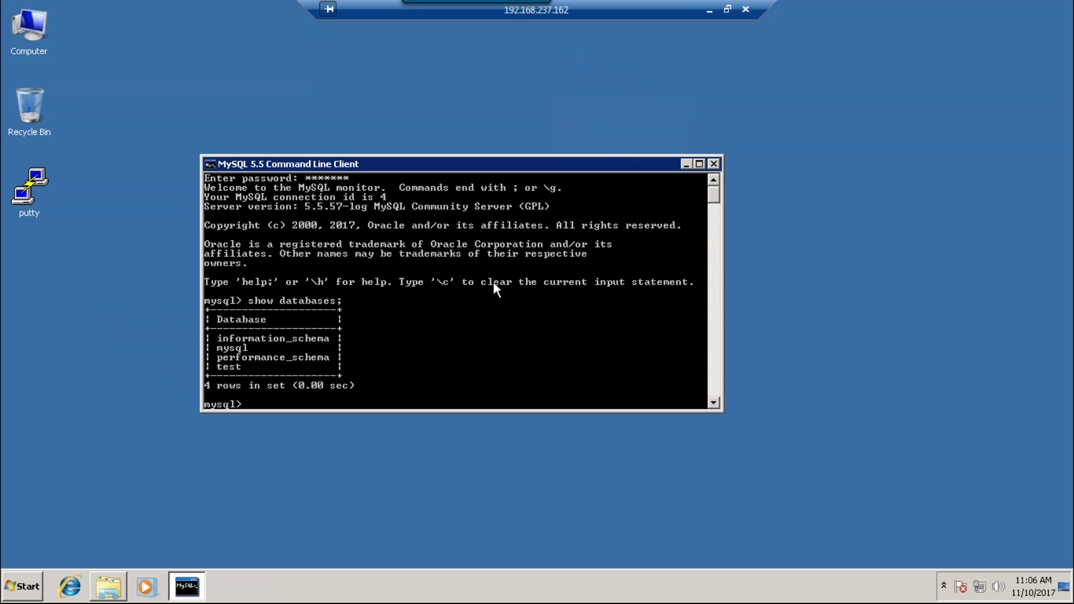
type("create database mysqlclass;")
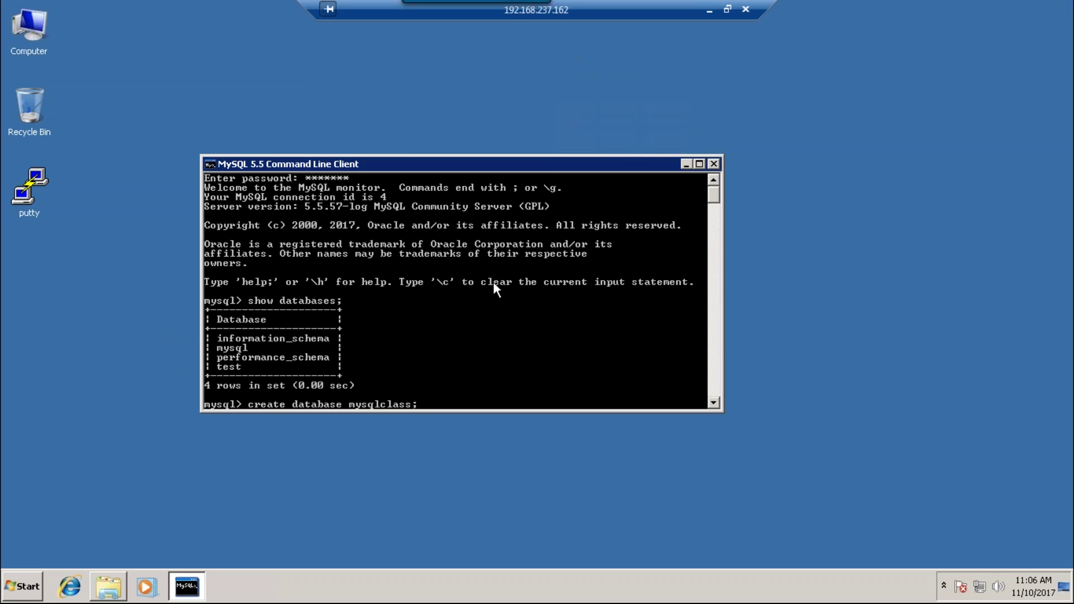
key("Return")
type("u")
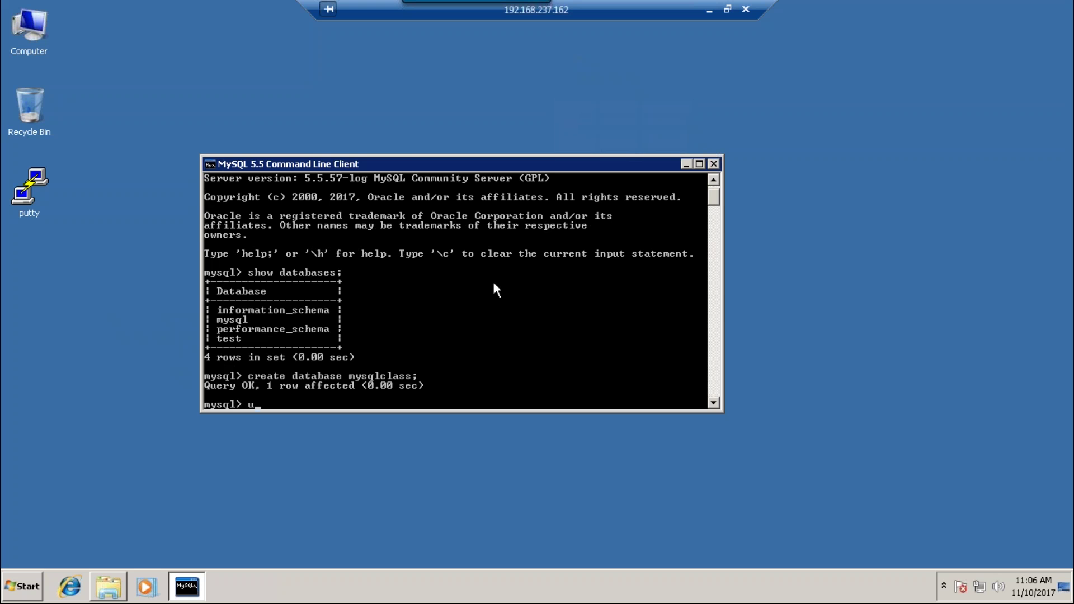
type("se create")
key("BackSpace")
key("BackSpace")
key("BackSpace")
key("BackSpace")
key("BackSpace")
key("BackSpace")
type("mysqlclass;")
key("Return")
- Create table emp with a name char(30) column
type("creat")
type("e table em")
type("o")
key("BackSpace")
type("PP")
key("BackSpace")
key("BackSpace")
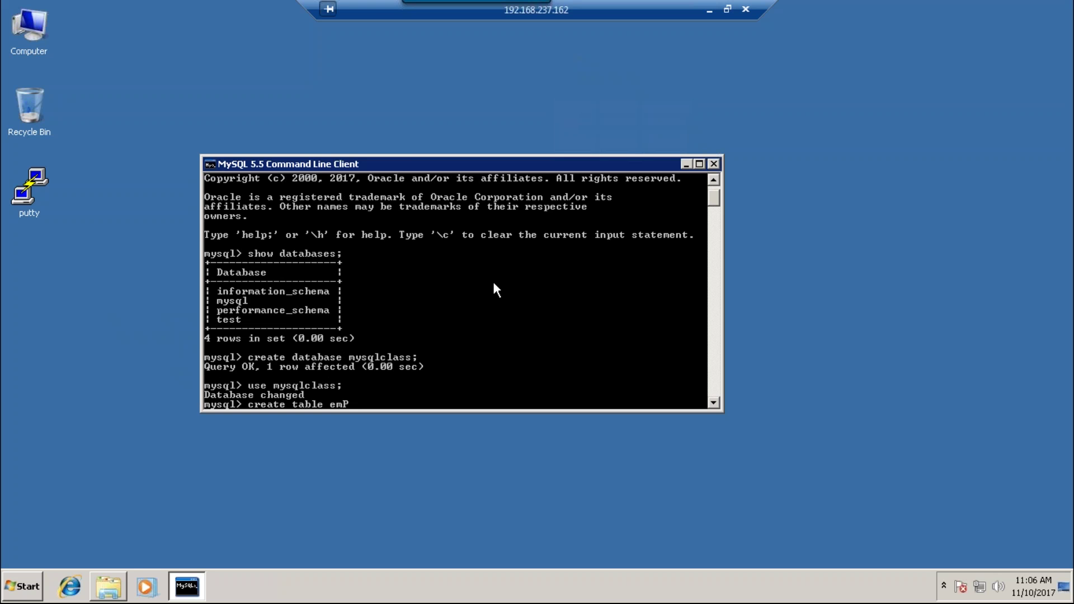
type("p(")
type("name cahr")
key("BackSpace")
key("BackSpace")
key("BackSpace")
type("har(30));")
key("Return")
- Insert the 'rerocds' row into emp three times and select all rows
type("ins")
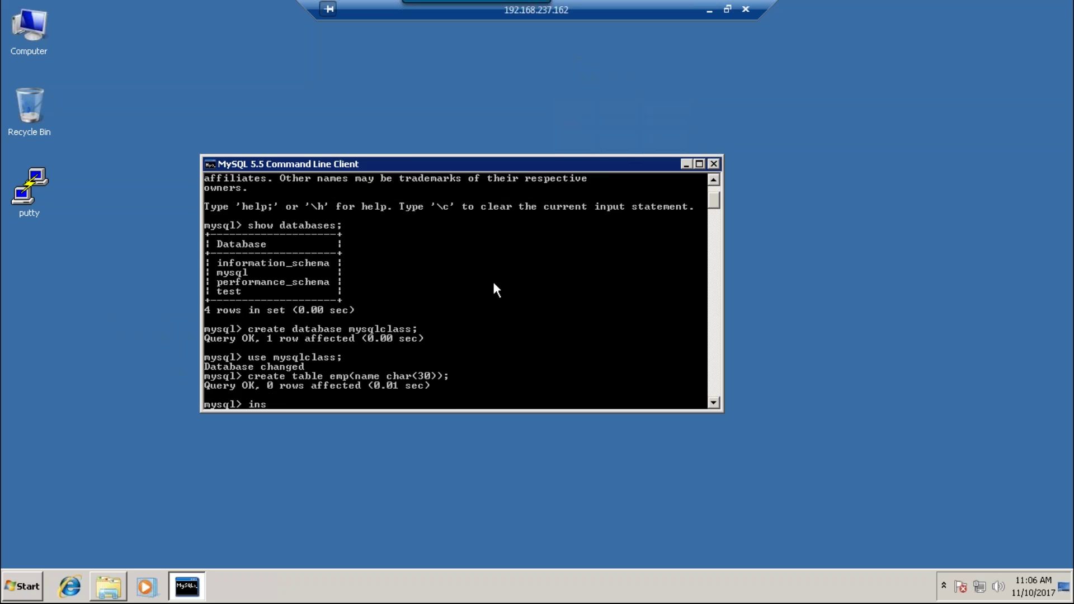
type("ert into emp values('r")
type("eroc")
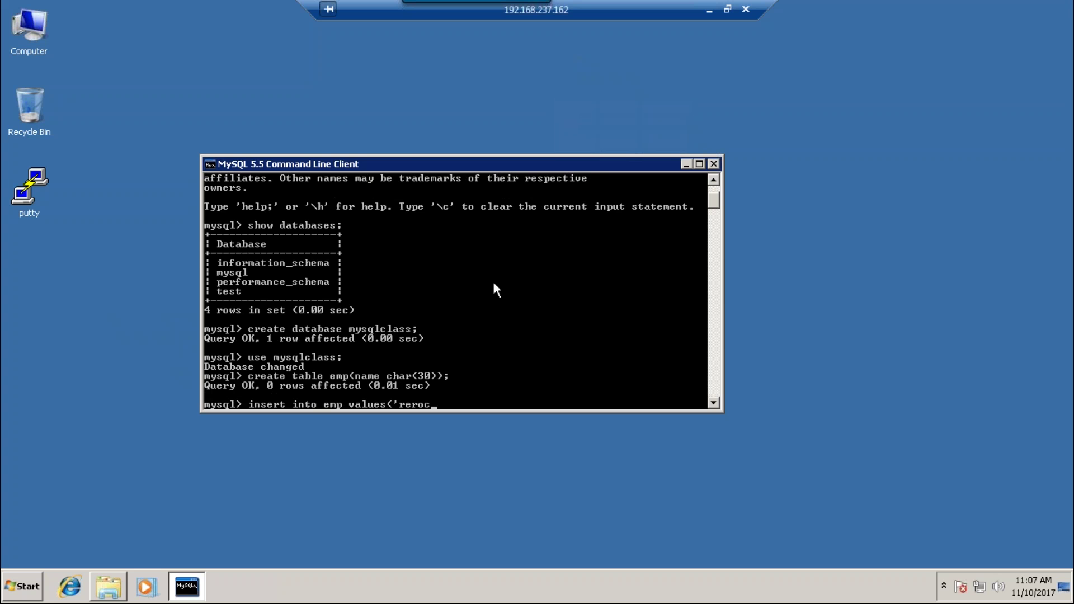
type("ds');")
key("Return")
key("Up")
key("Return")
key("Up")
key("Return")
type("select * from emp;")
key("Return")
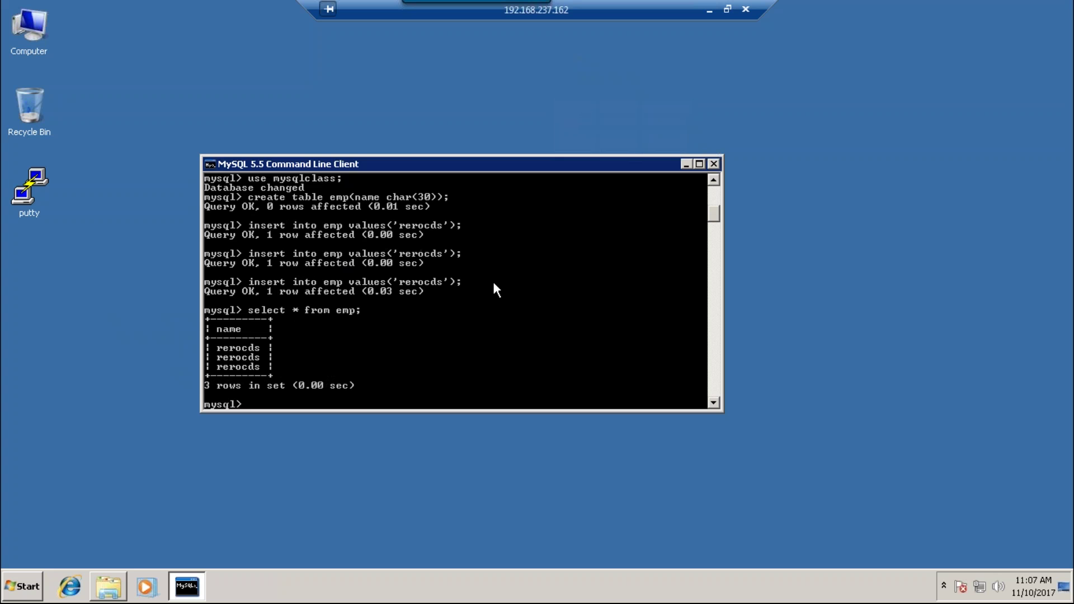
- Exit the MySQL client, try 'mysql -u root -p' in a cmd prompt, then exit it
type("exit")
key("Return")
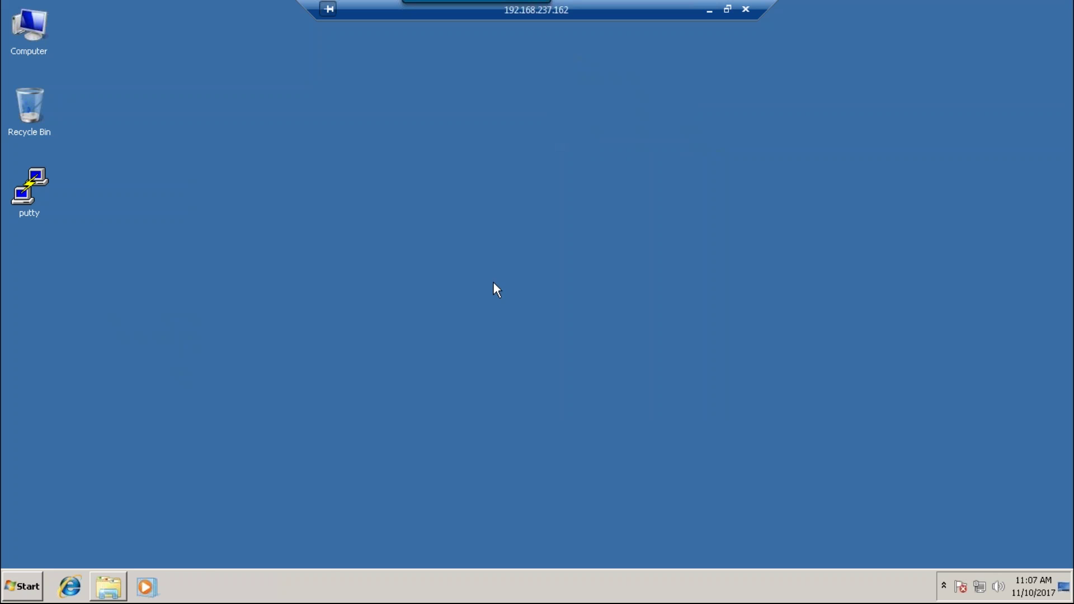
key("super+r")
type("cmd")
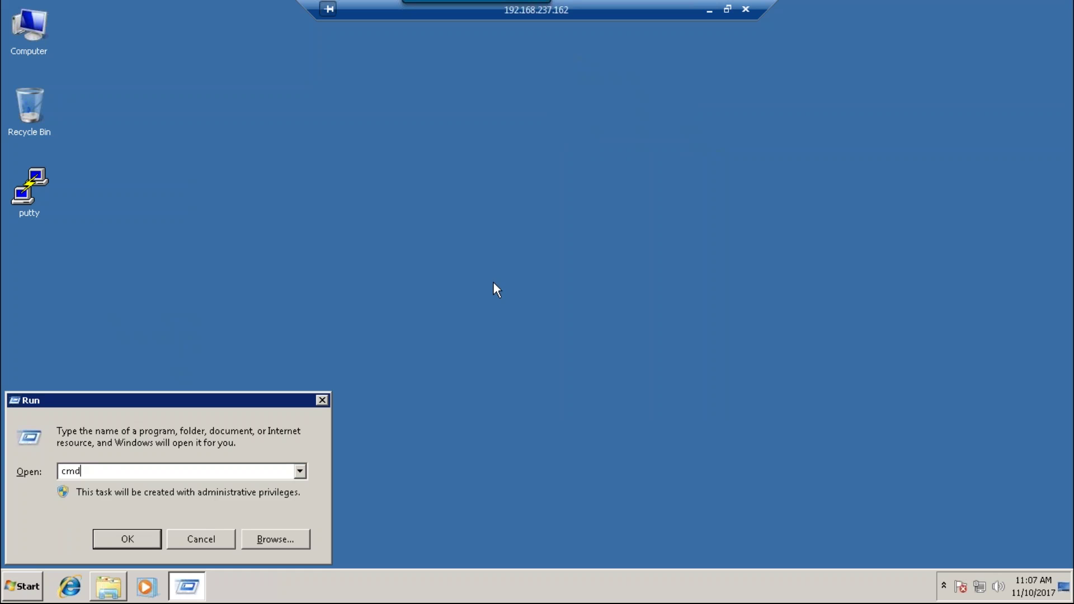
key("Return")
type("mysql -u root -")
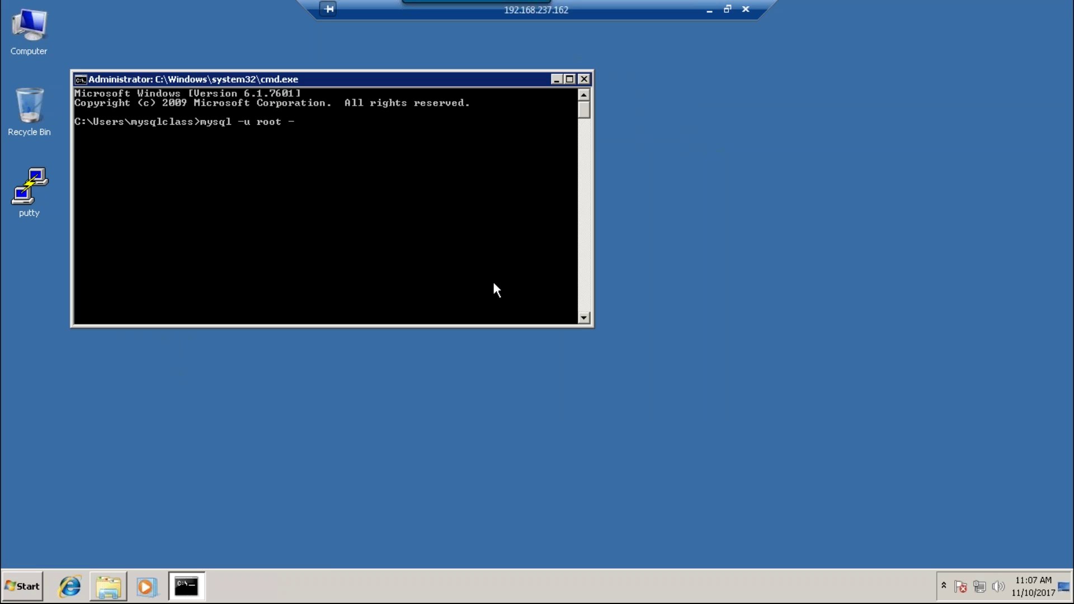
type("p")
key("Return")
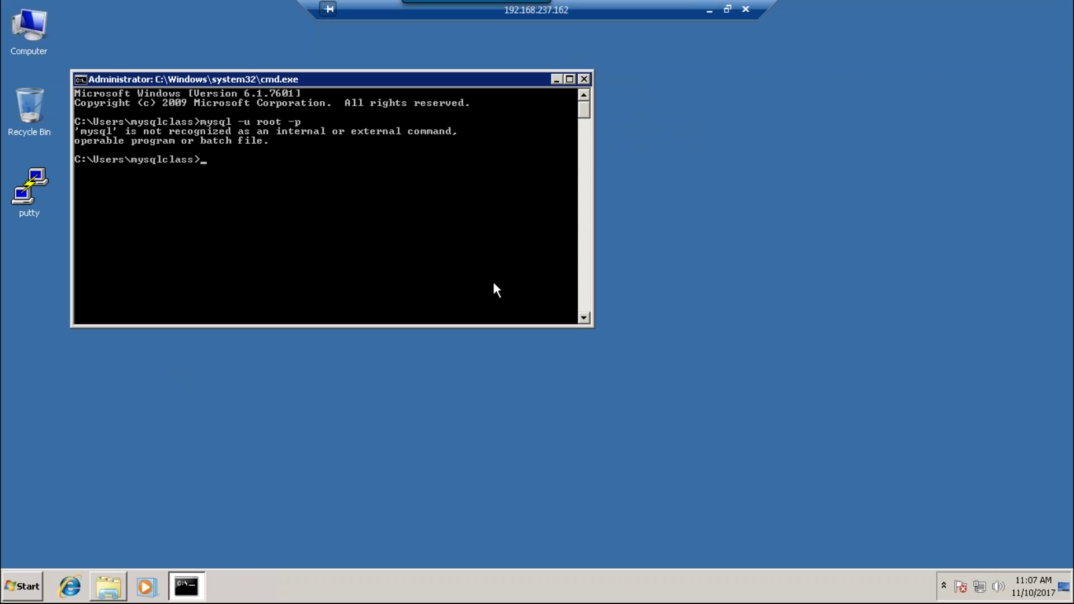
type("exit")
key("Return")
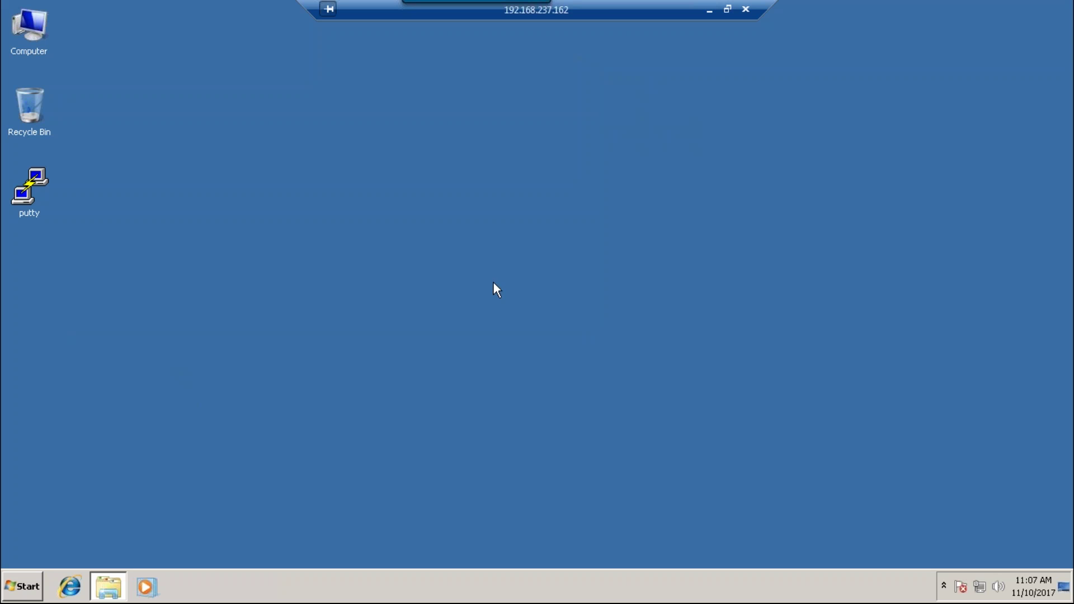
- Browse Start > All Programs > MySQL > MySQL Server 5.5, then dismiss the Start menu
left_click(16, 588)
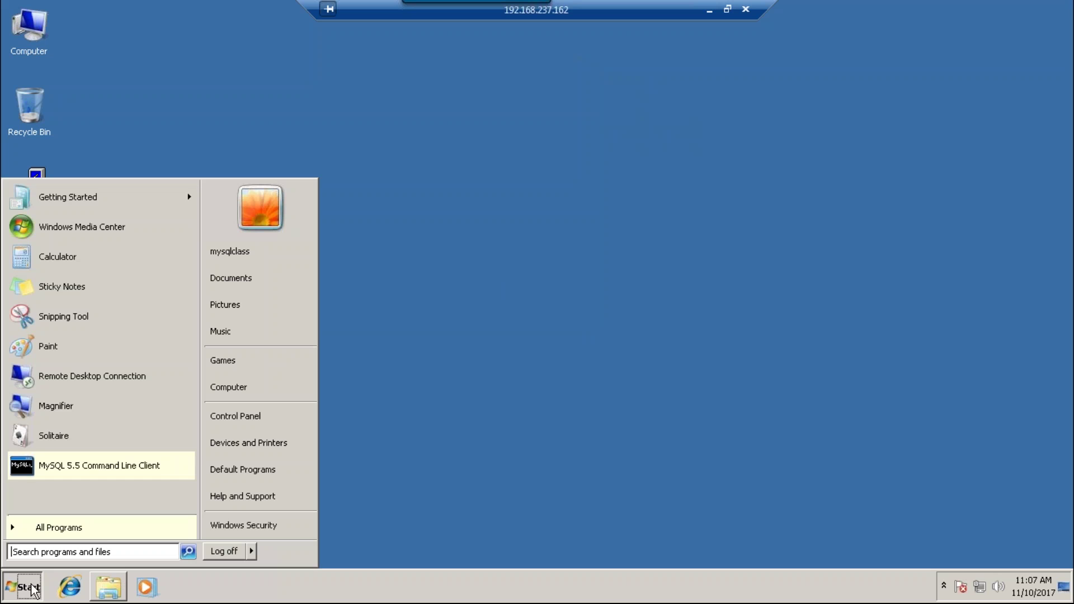
left_click(97, 526)
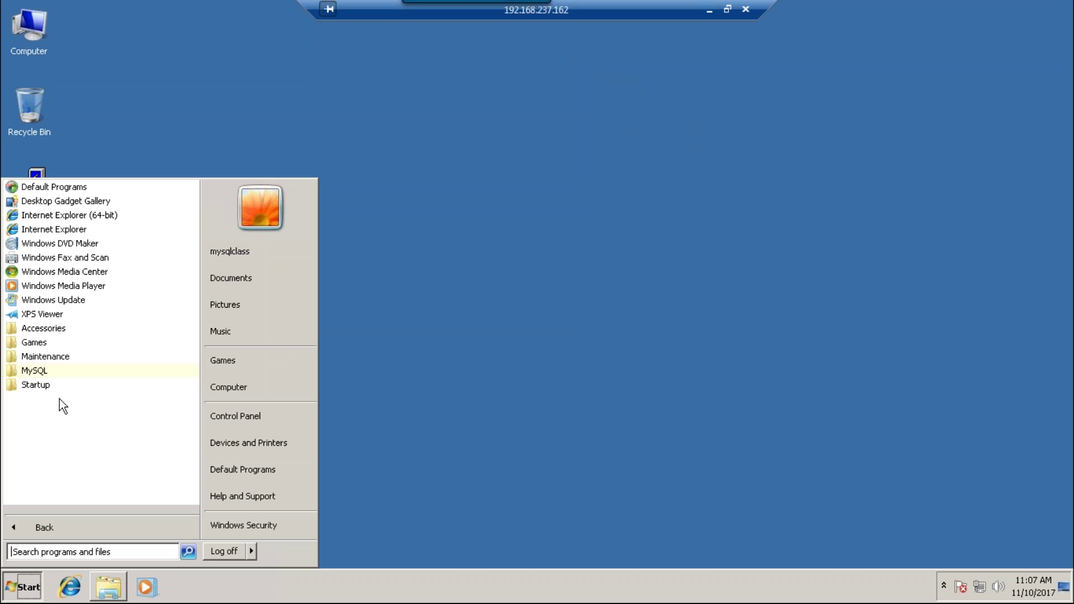
left_click(50, 371)
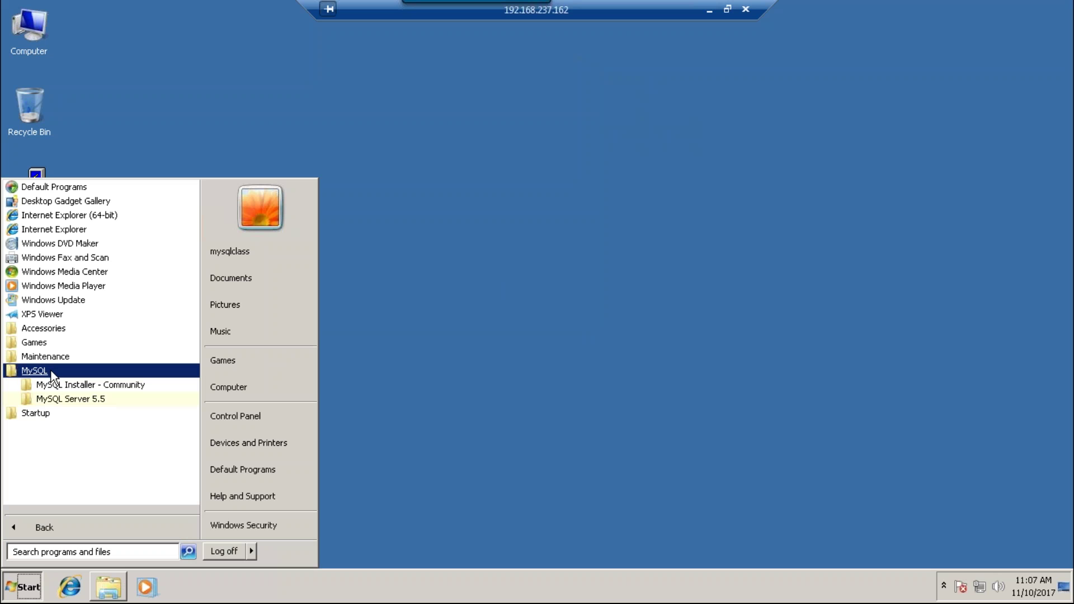
left_click(75, 398)
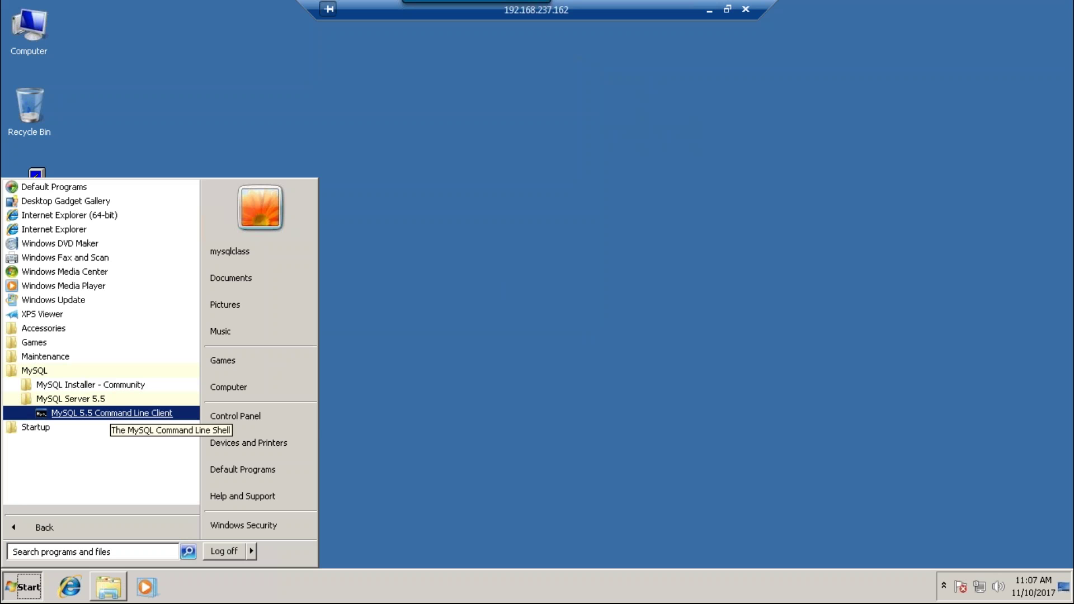
left_click(560, 254)
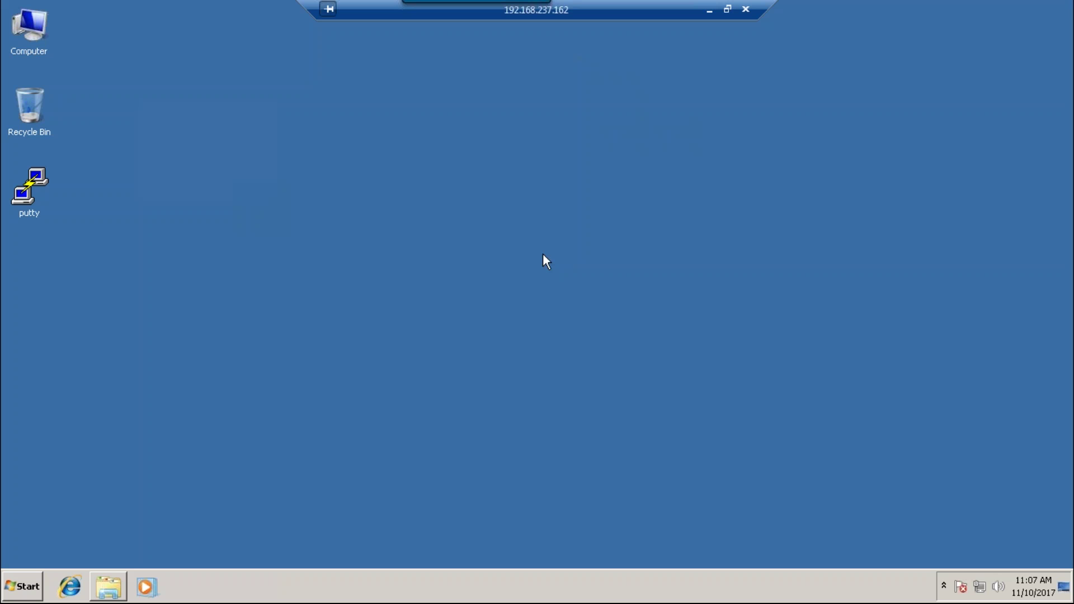
right_click(38, 45)
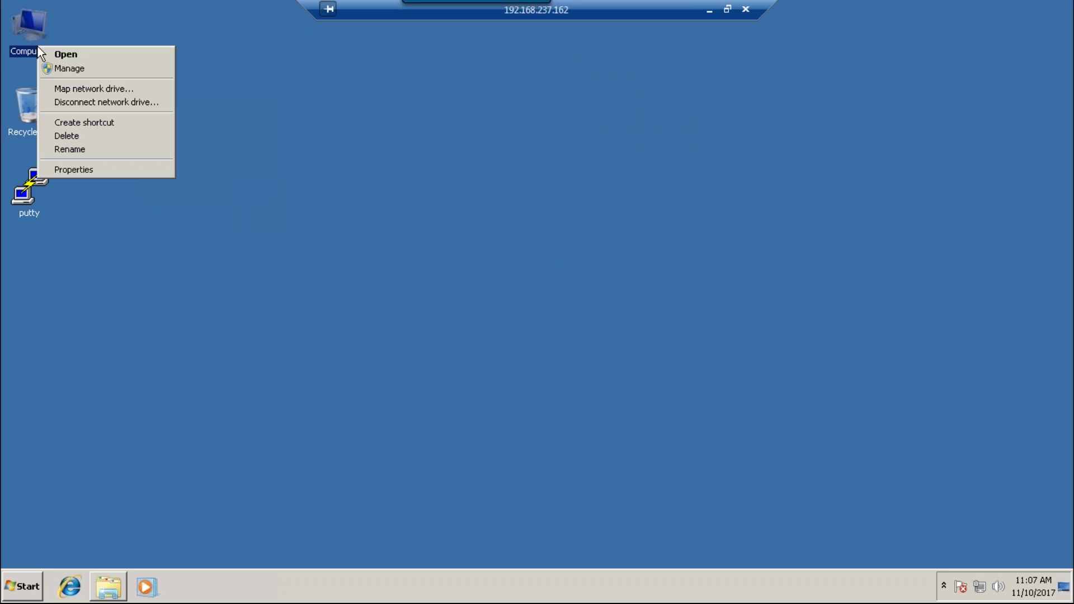
left_click(96, 171)
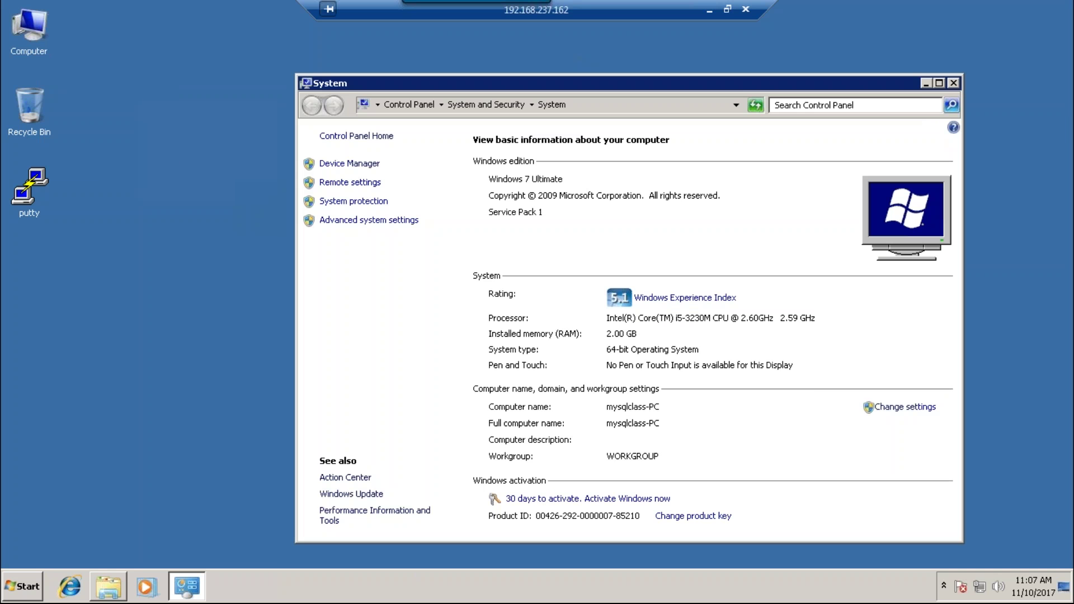
left_click_drag(744, 82, 456, 94)
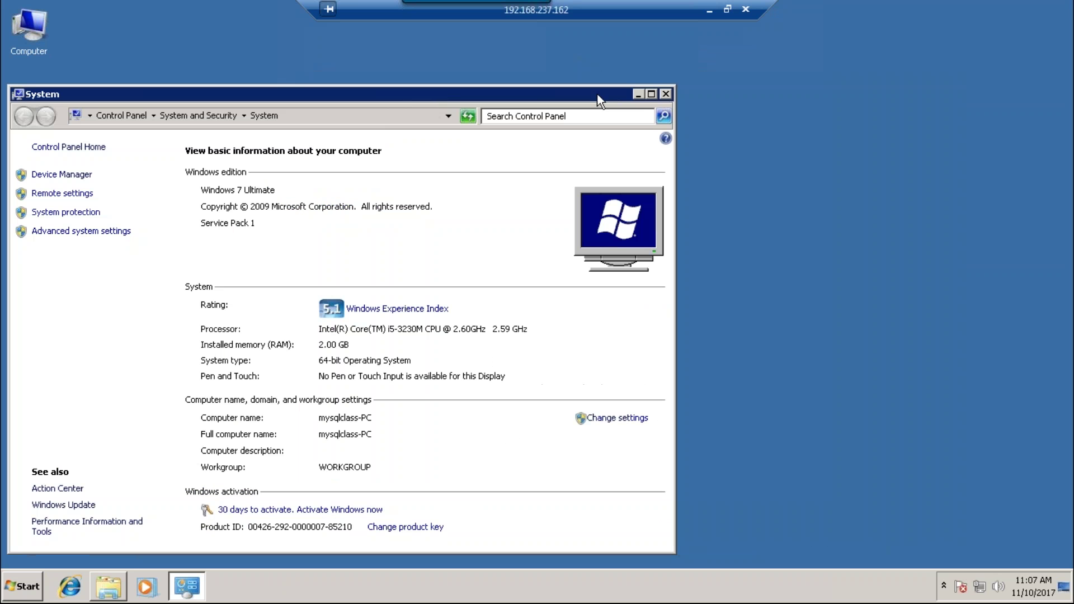
left_click(665, 94)
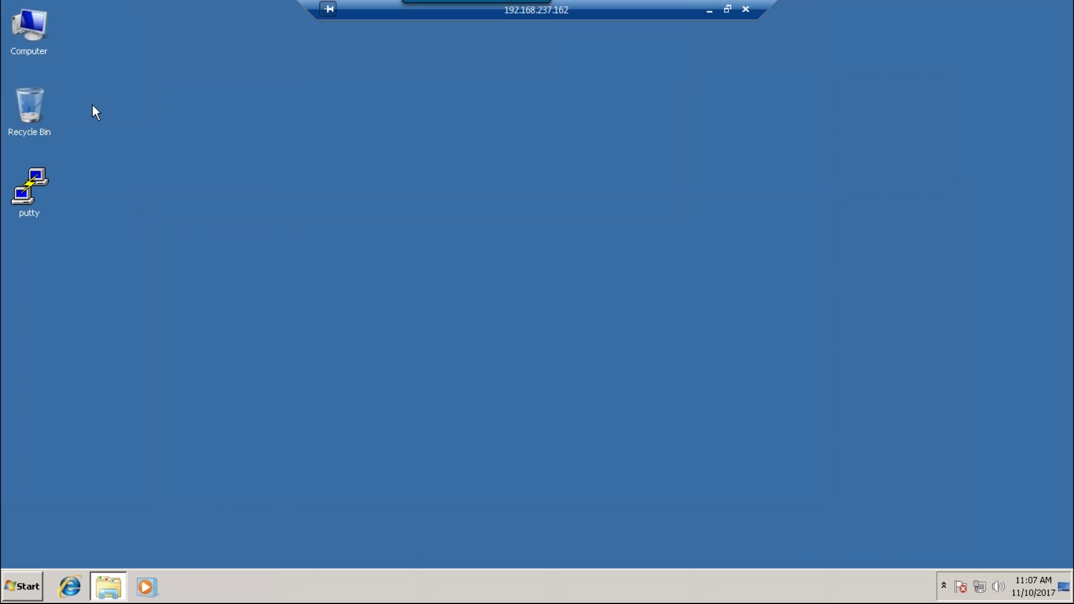
- Browse Computer > New Volume (E:) > share and run mysql-installer-community-5.5.58.0
double_click(42, 35)
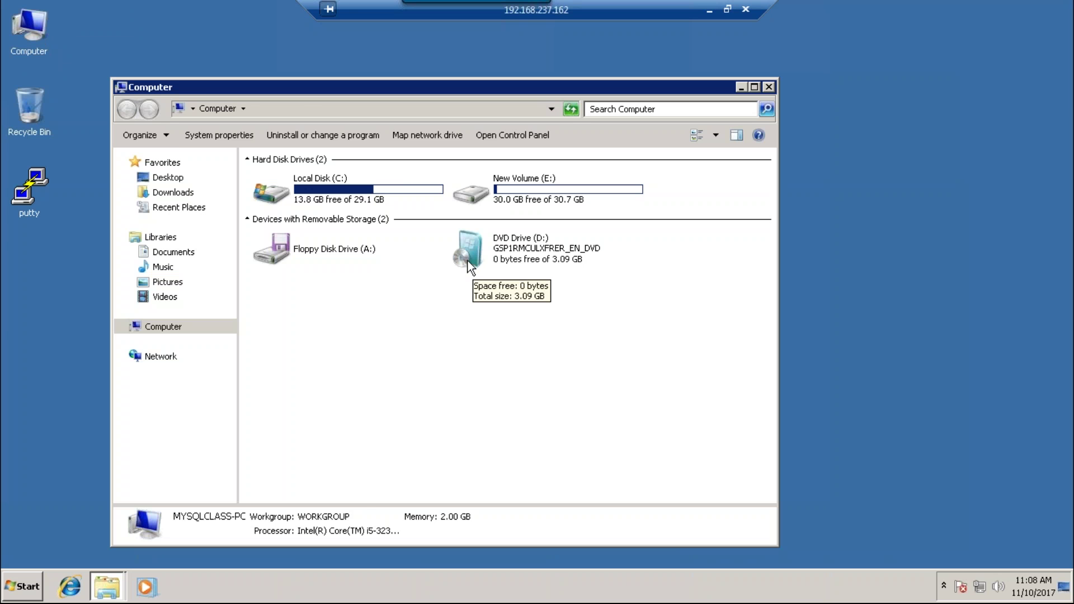
double_click(508, 203)
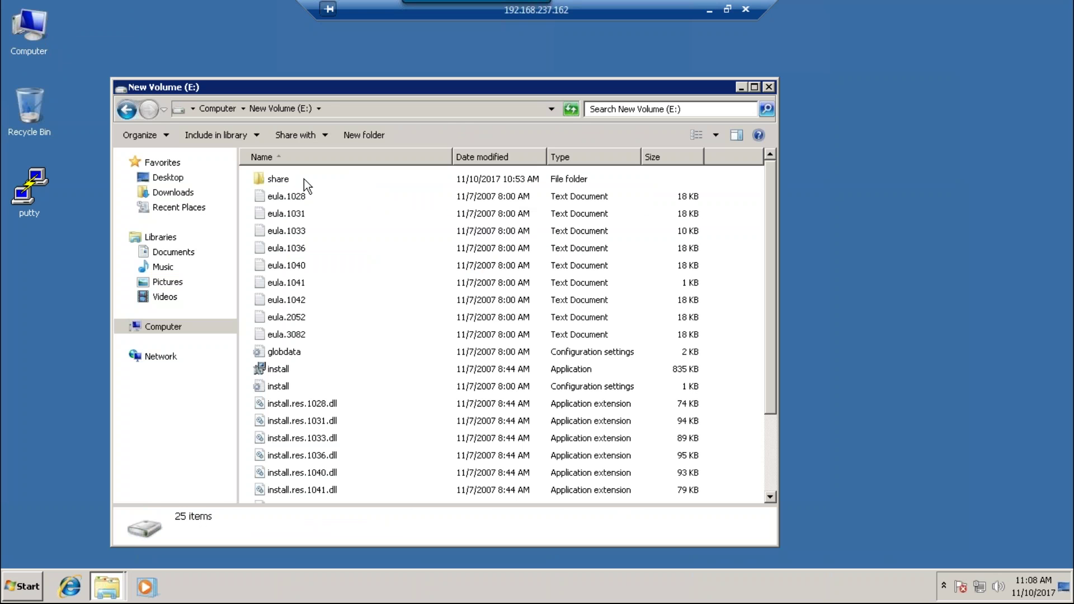
double_click(278, 179)
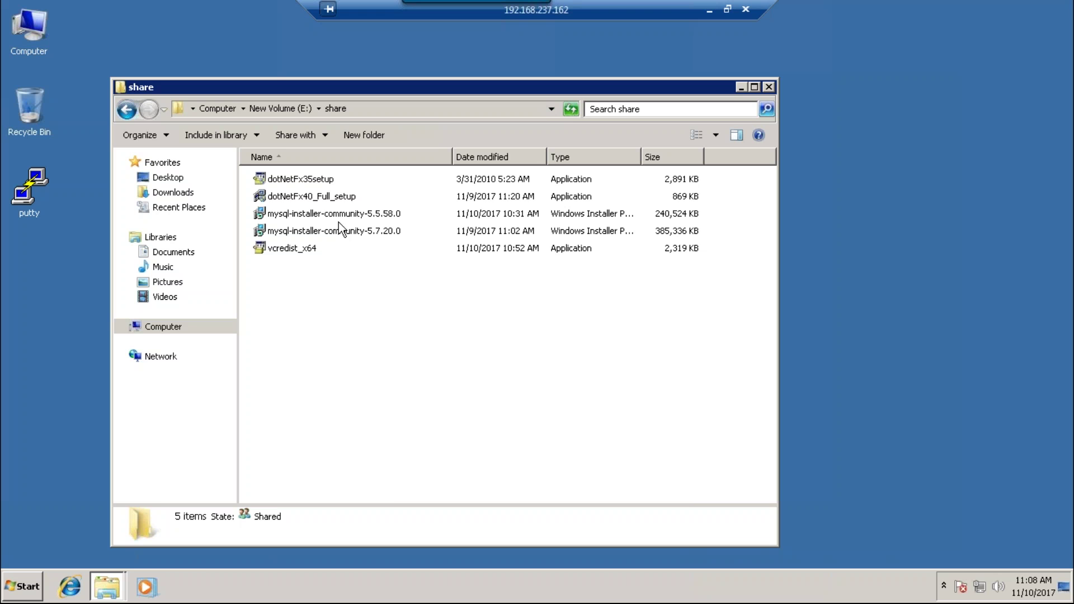
double_click(339, 215)
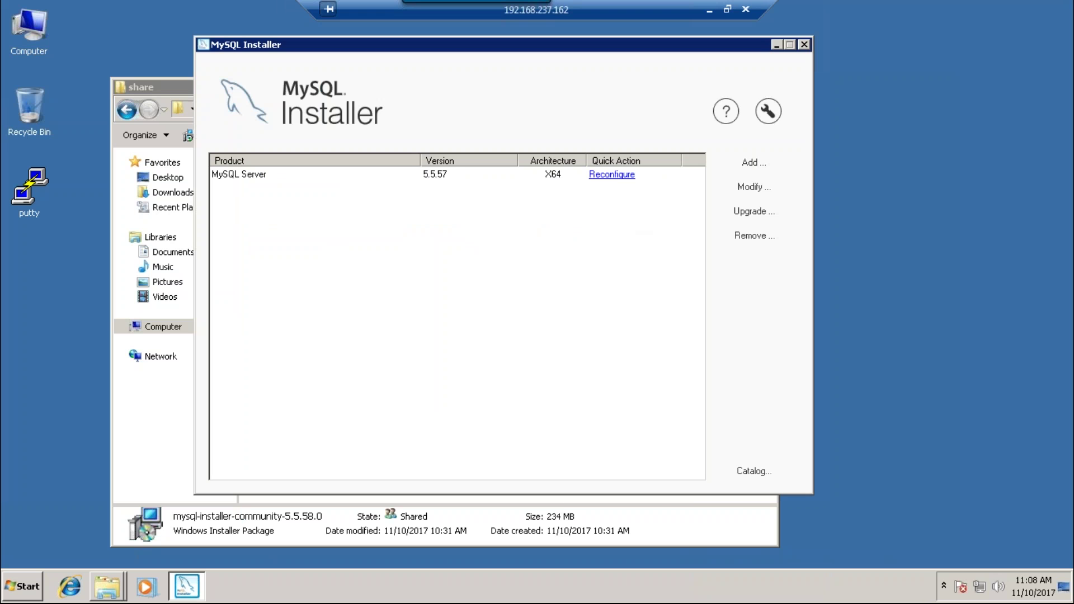
- Add MySQL Workbench 6.3.9 - X64 from Applications > MySQL Workbench > 6.3 to the install list
left_click(750, 163)
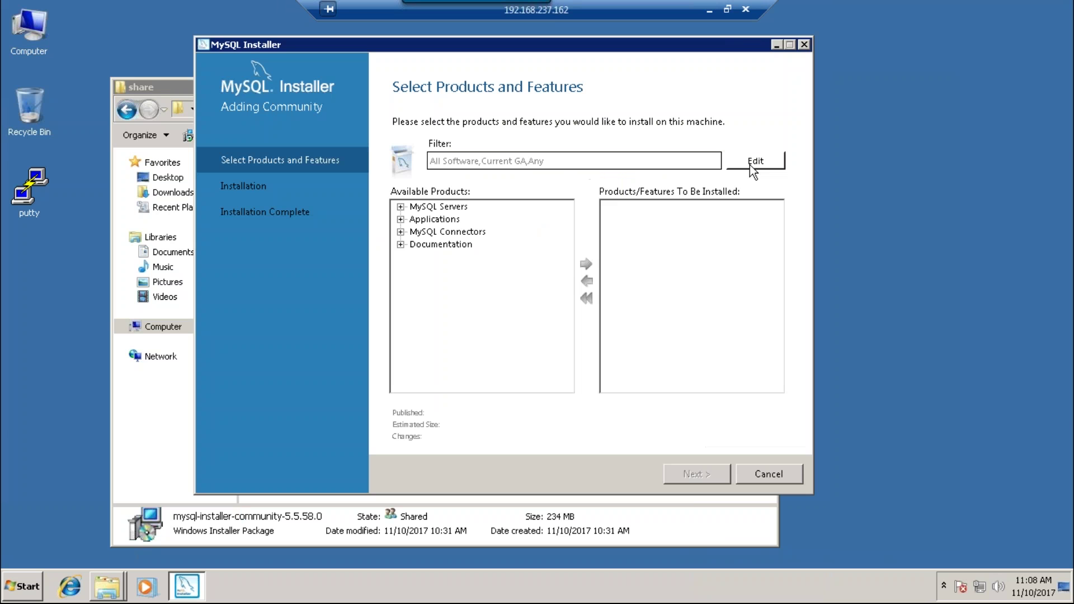
left_click(401, 206)
left_click(401, 231)
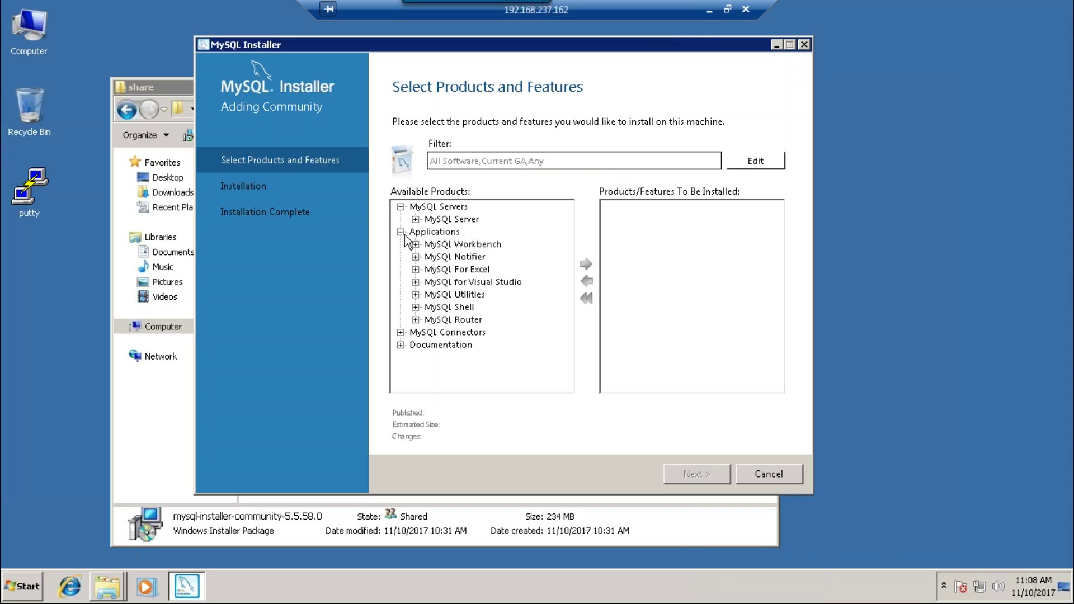
left_click(452, 247)
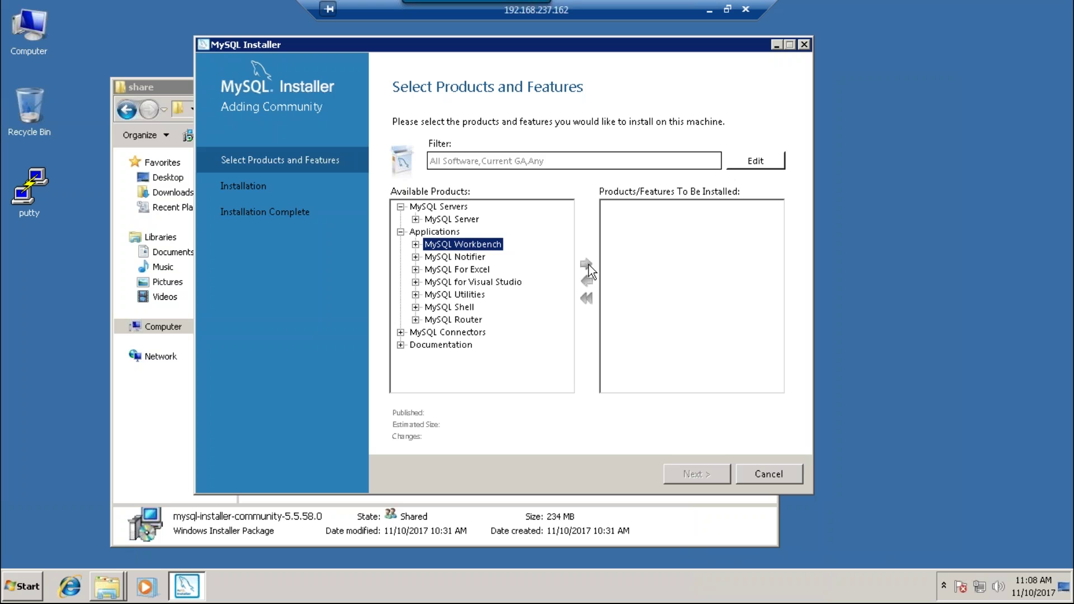
left_click(415, 244)
left_click(459, 258)
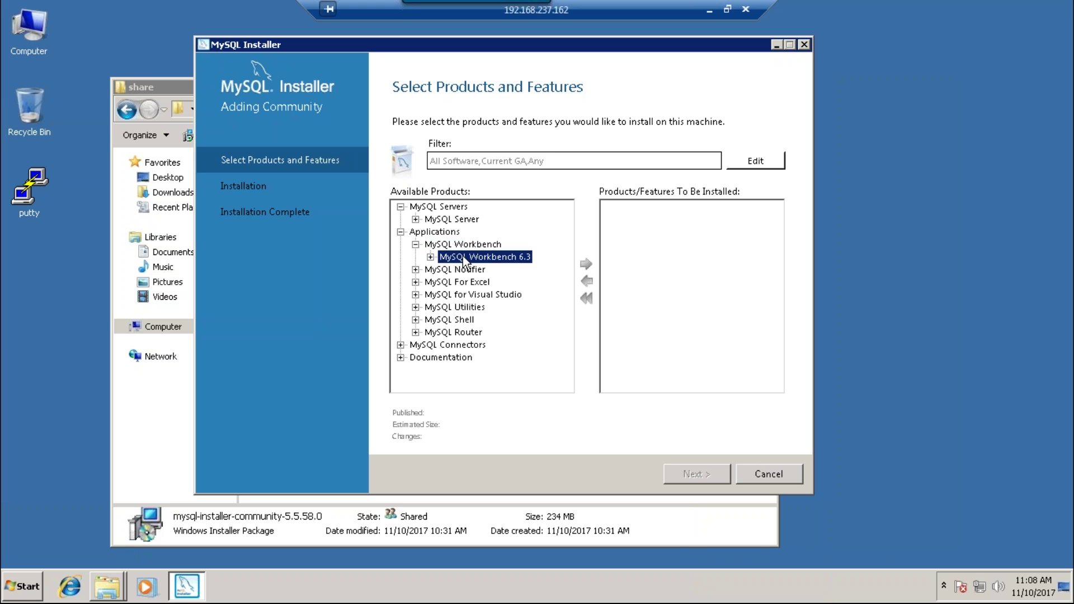
left_click(430, 257)
left_click(472, 274)
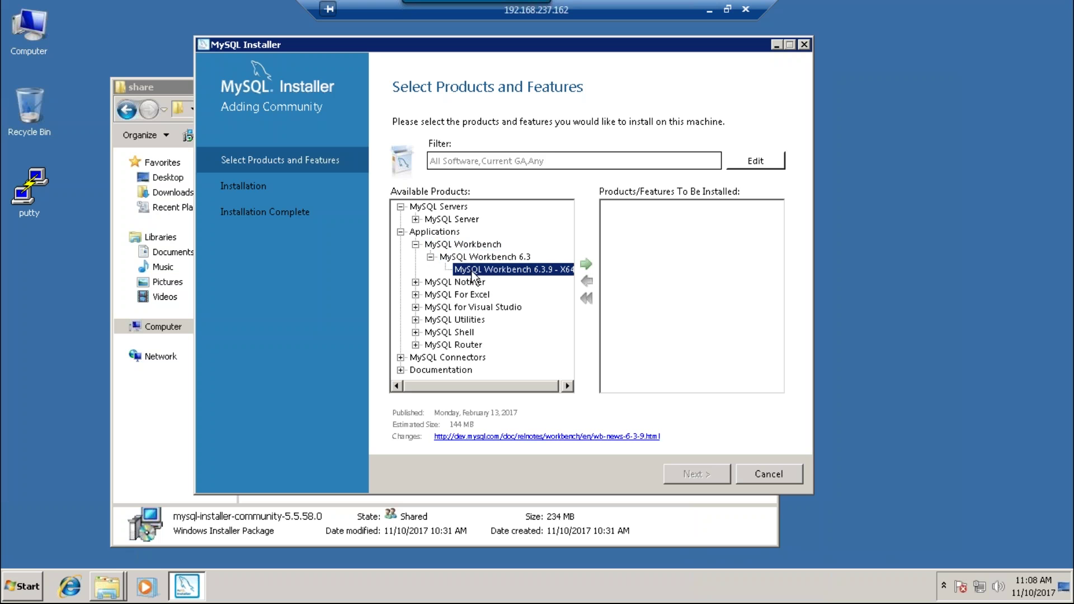
left_click(587, 264)
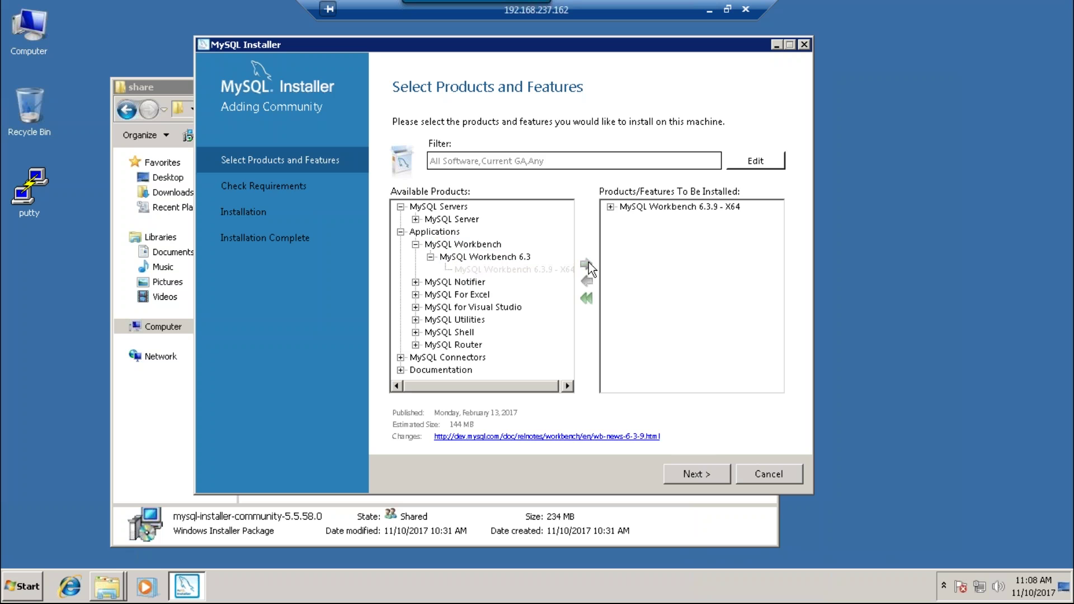
- Check requirements and view the missing Visual C++ 2015 Redistributable (x64) requirement
left_click(715, 476)
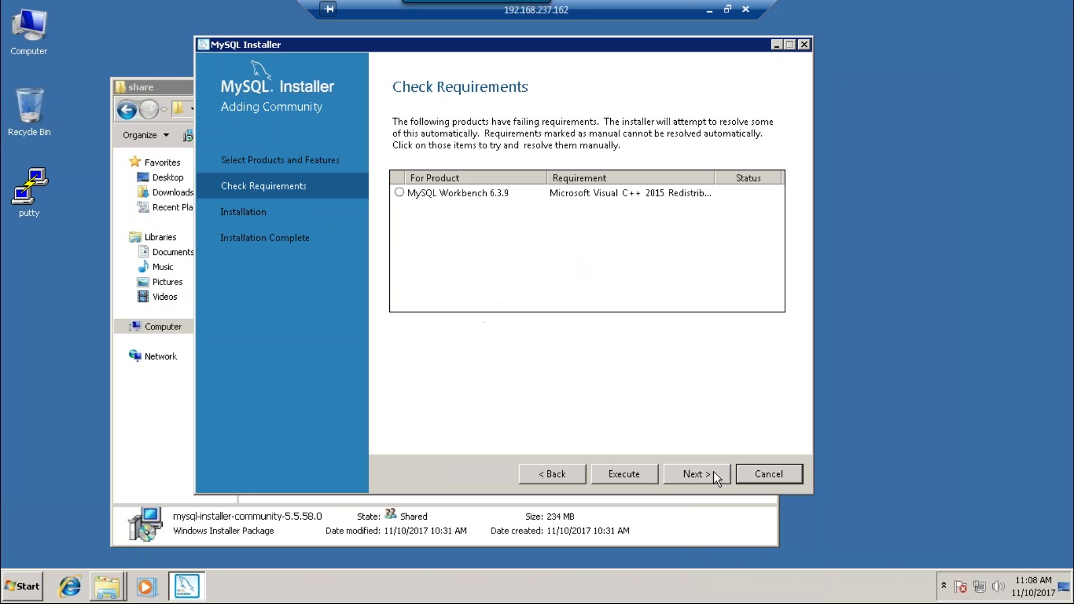
left_click(635, 198)
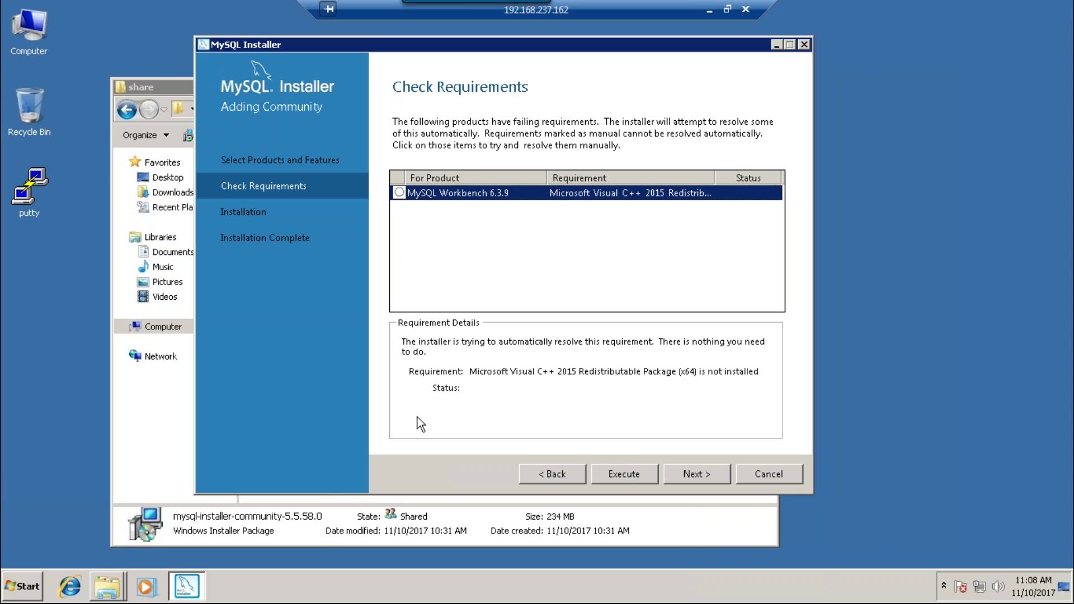
key("super+r")
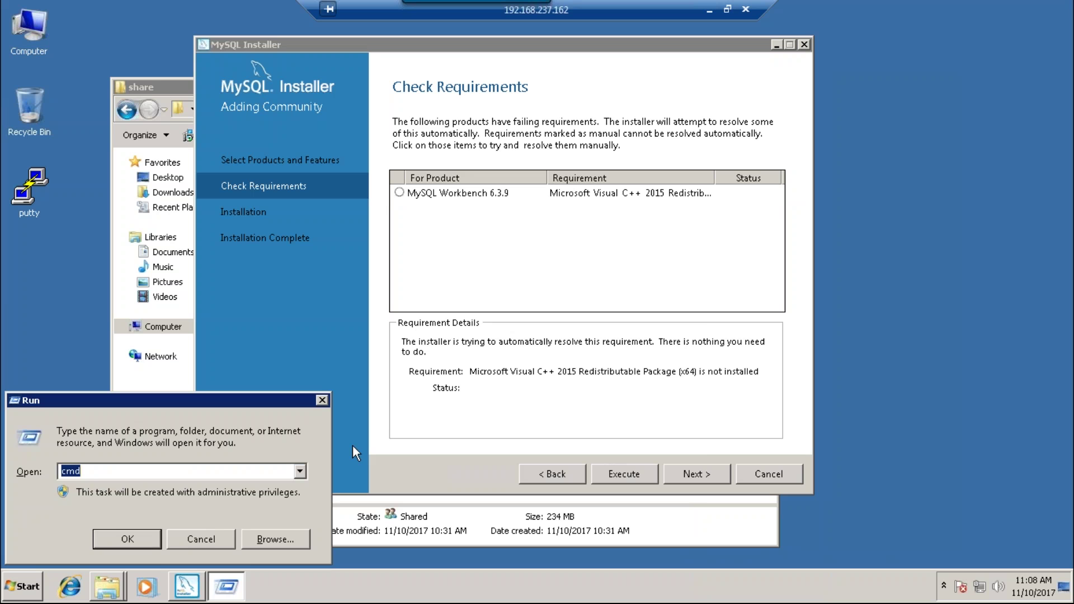
- Launch Notepad from the Run prompt and move it aside to reveal the installer
type("notepad")
key("Return")
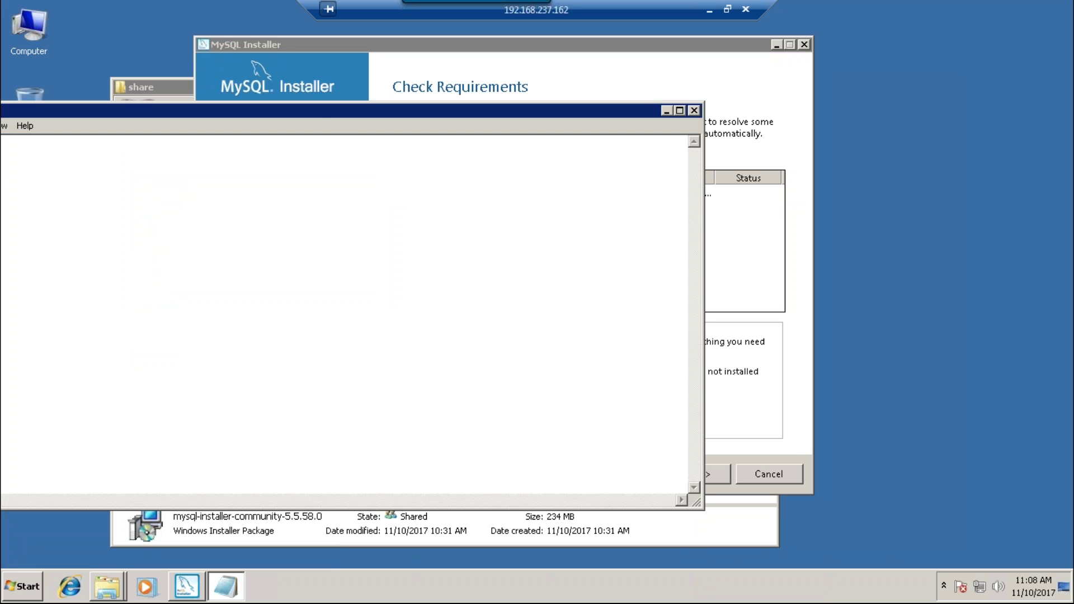
left_click_drag(319, 112, 654, 458)
- Type and copy 'microsoft visual c++ 2015 redistributable package x64', then minimize the remote session
type("miscor")
key("BackSpace")
key("BackSpace")
key("BackSpace")
key("BackSpace")
type("cor")
key("BackSpace")
key("BackSpace")
type("rosoft ")
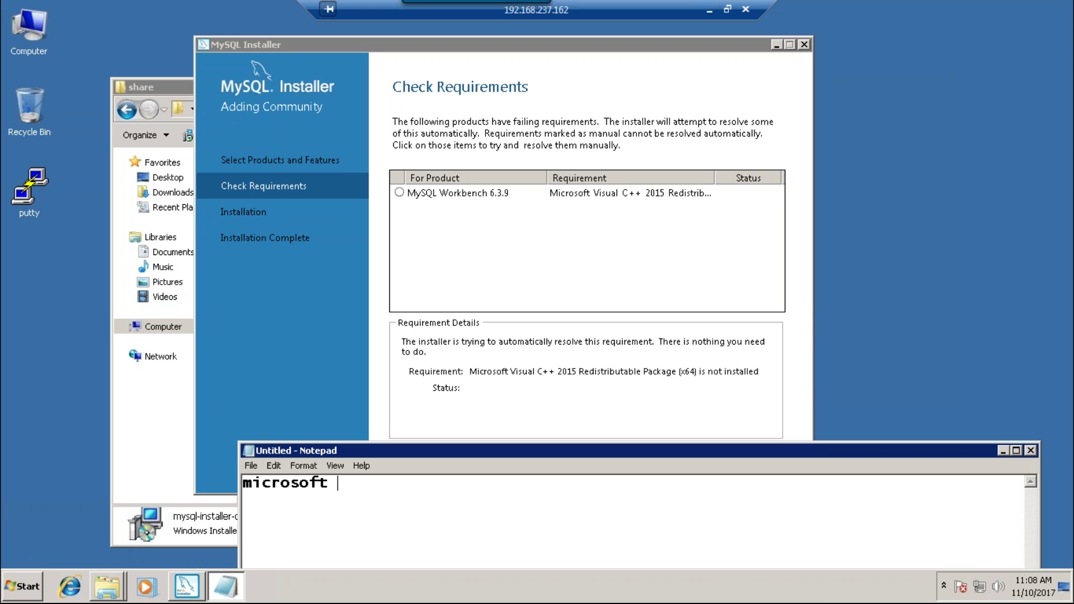
type("visual c++ 20")
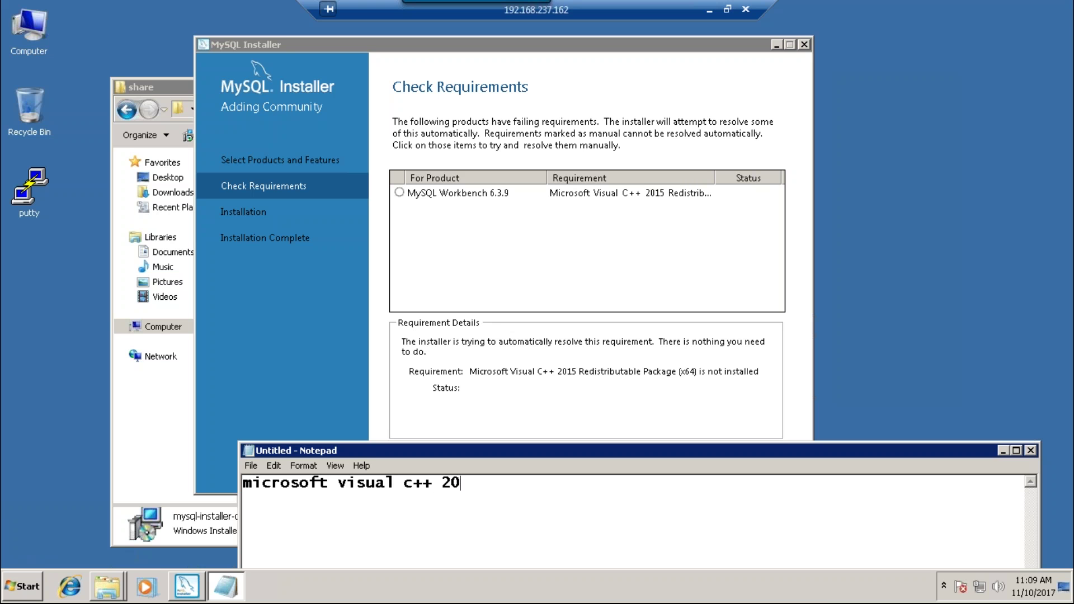
type("15 redistributable pa")
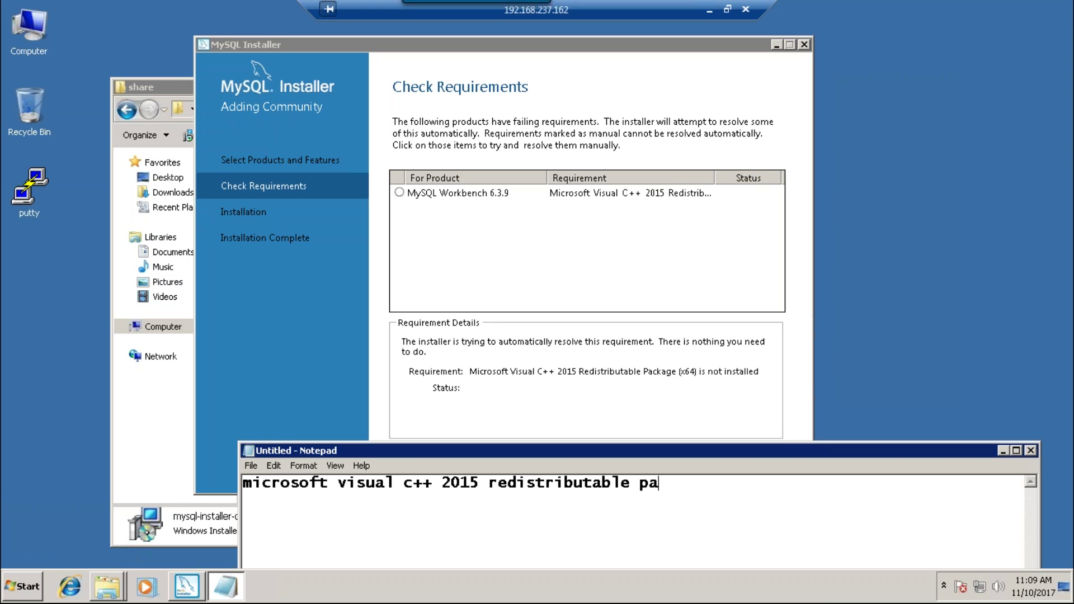
type("ckage x64")
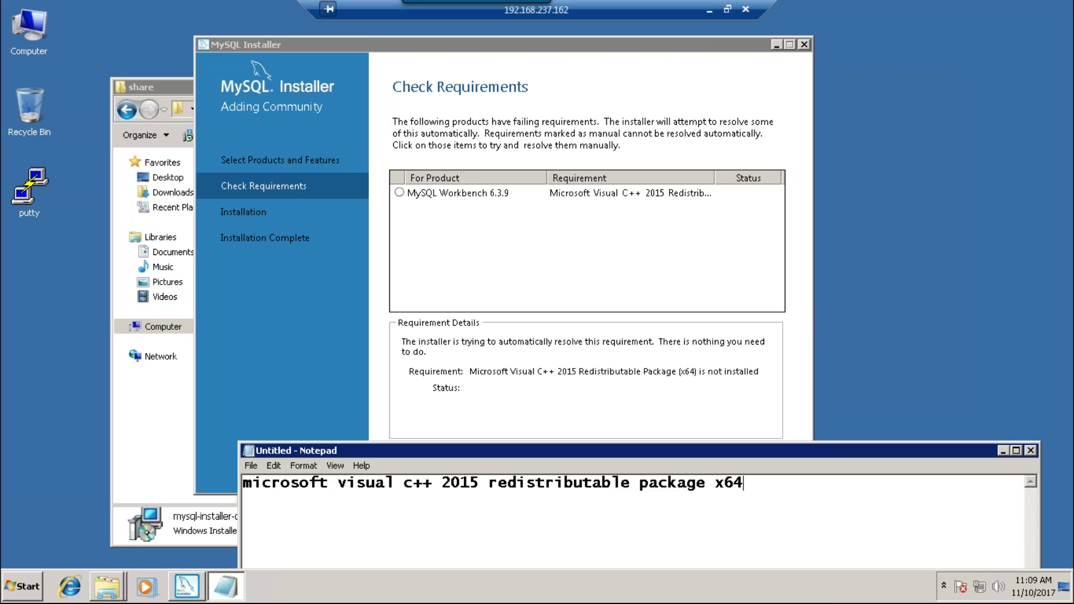
key("ctrl+a")
key("ctrl+c")
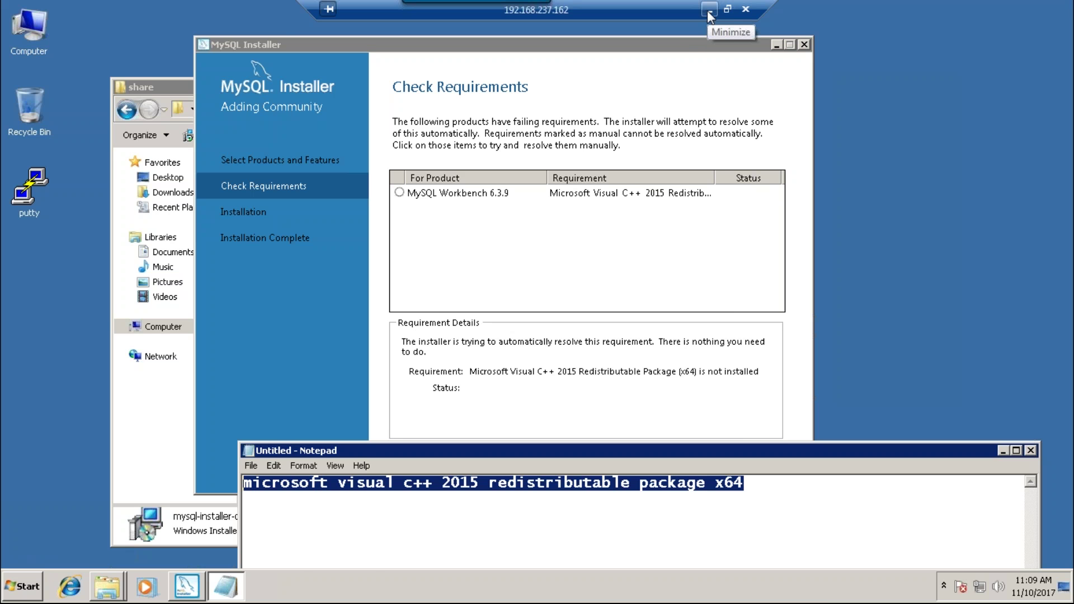
left_click(707, 10)
- In Firefox, search the copied package name and check the Visual C++ 2015 Update 3 RC page
left_click(324, 582)
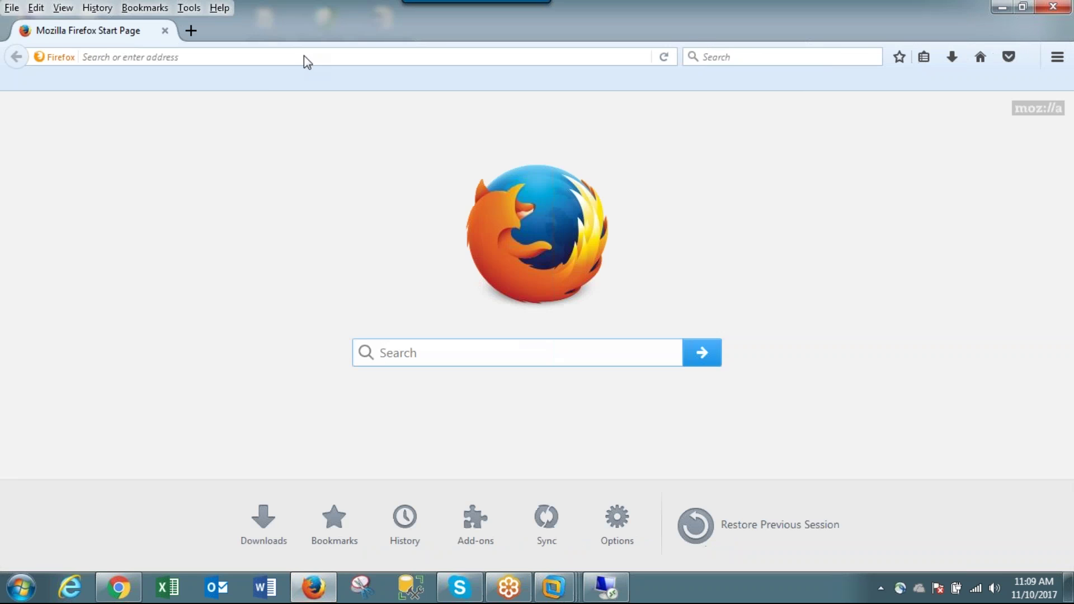
left_click(305, 61)
key("ctrl+v")
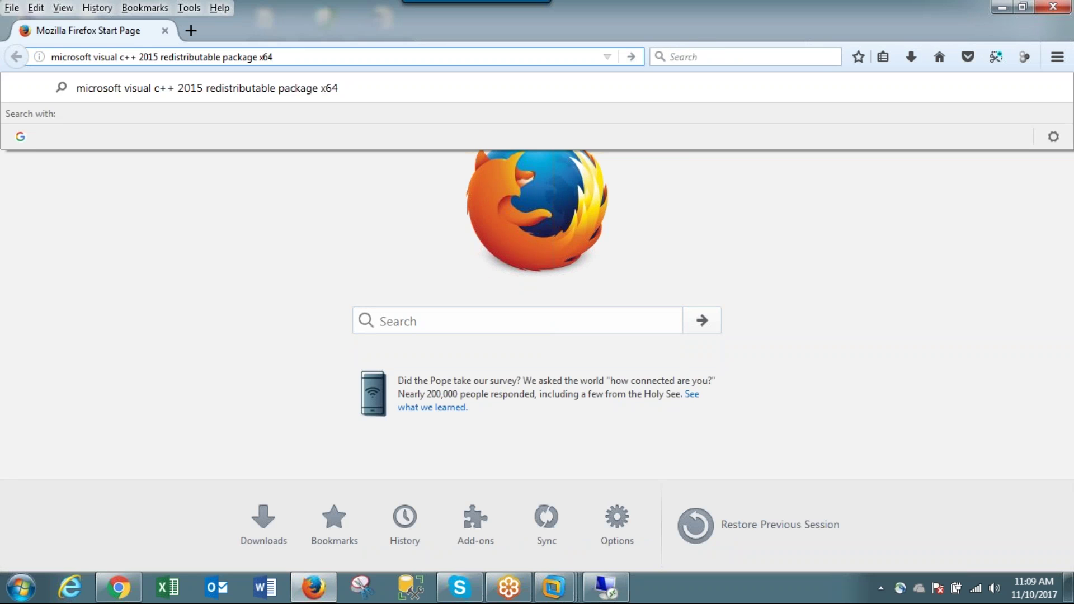
key("Return")
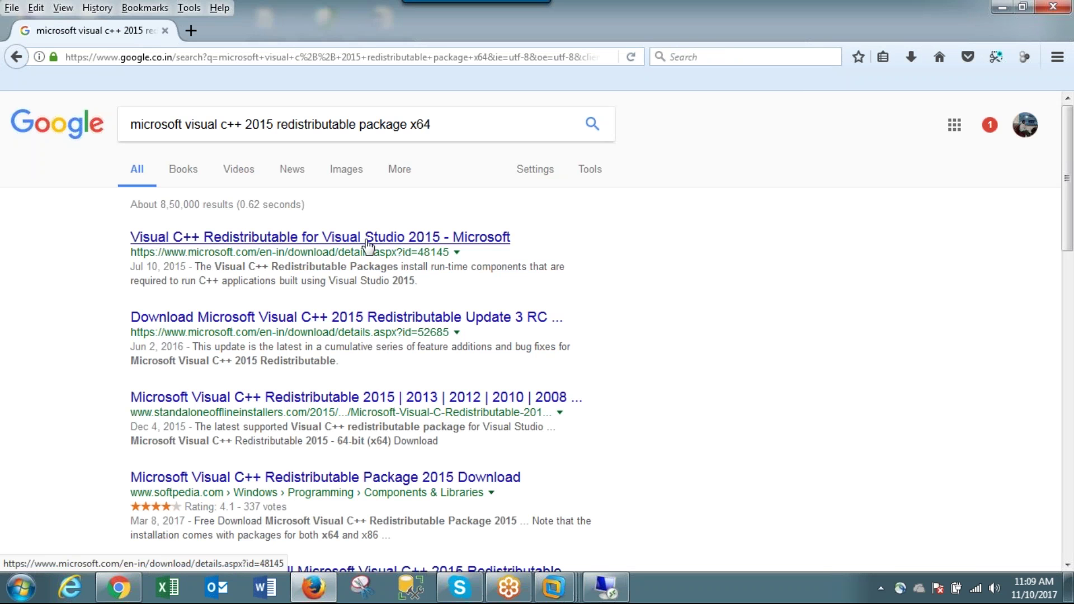
left_click(537, 317)
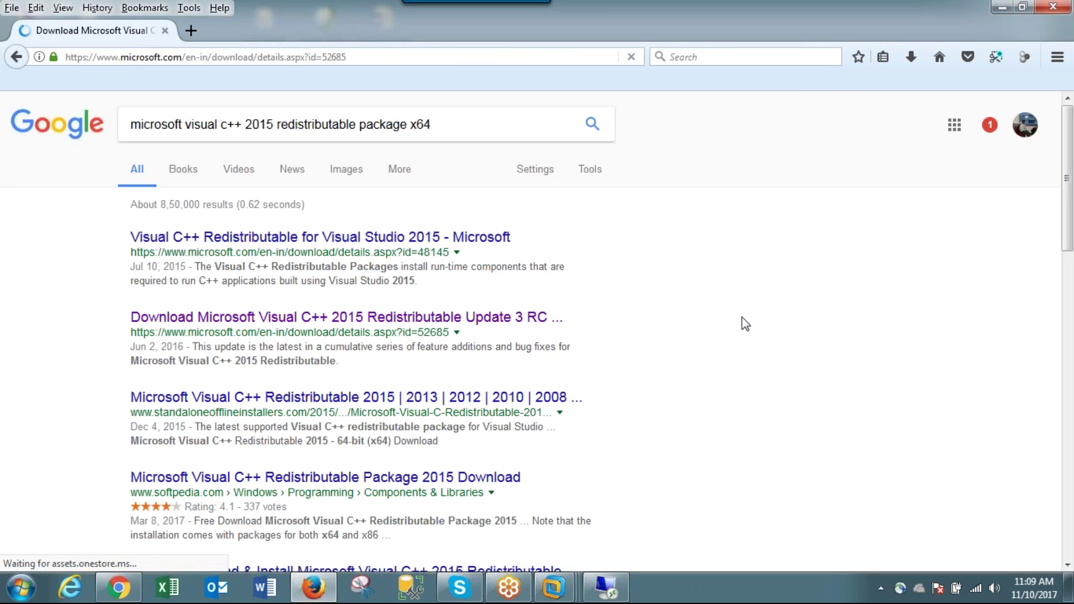
scroll(743, 316, "down", 5)
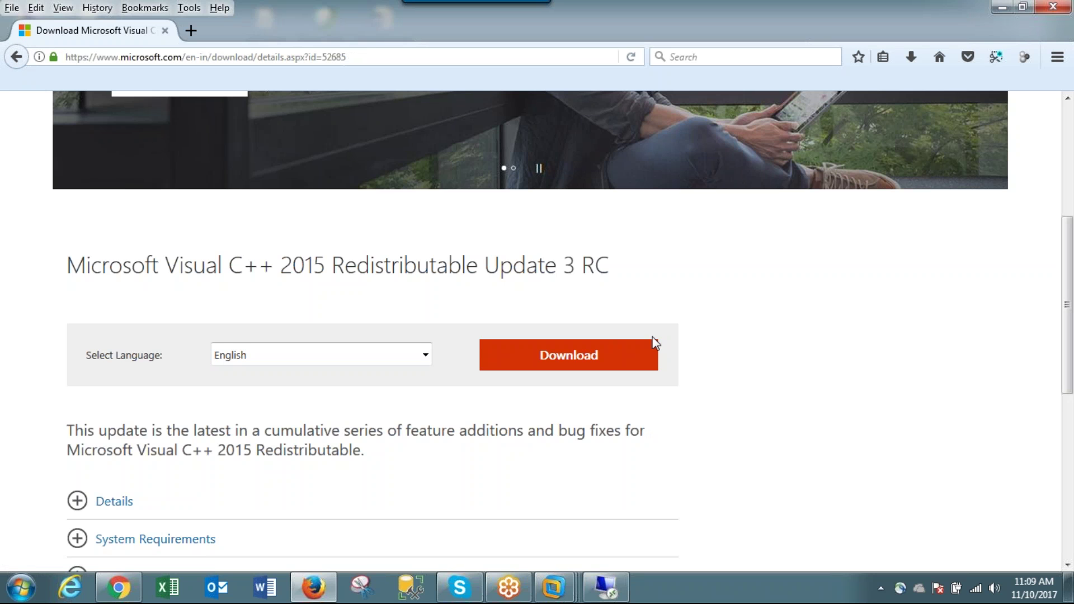
scroll(652, 338, "up", 3)
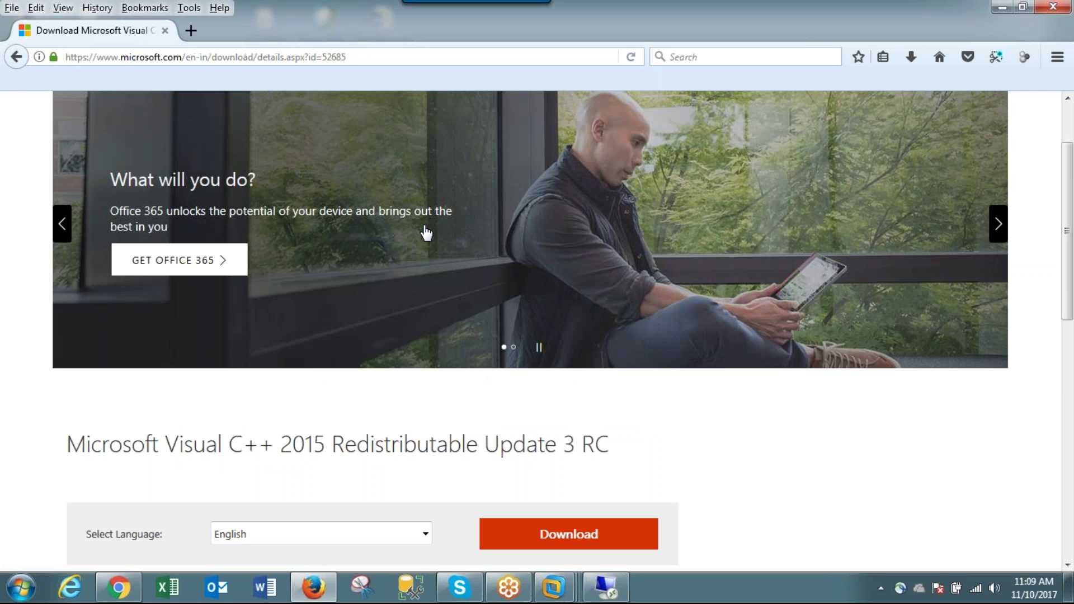
left_click(17, 57)
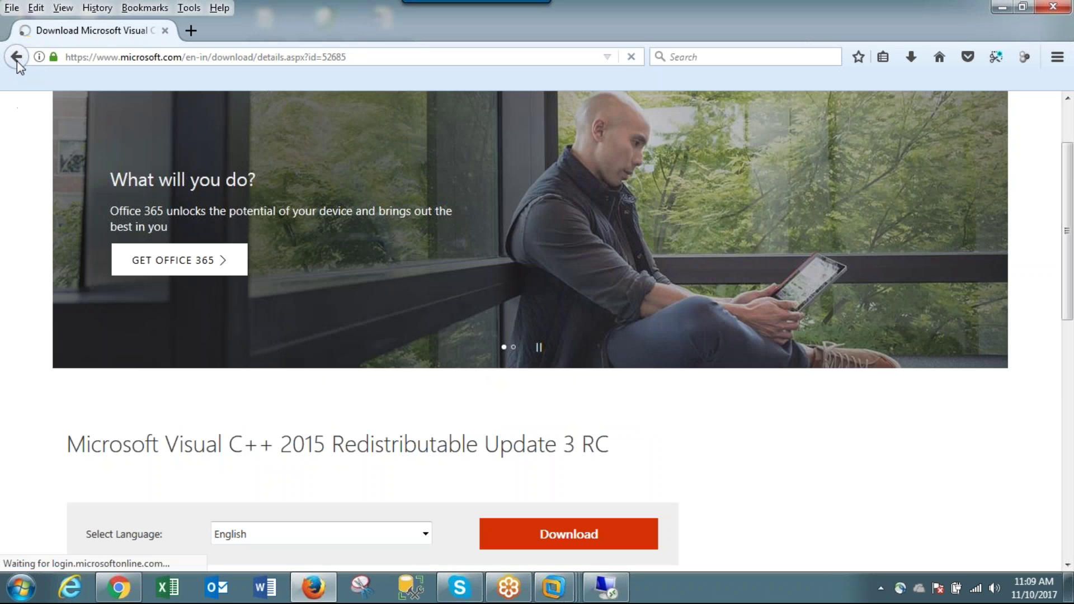
- Search the package name on Google and open the Visual C++ Redistributable for Visual Studio 2015 page
left_click(138, 63)
type("google.co.in/")
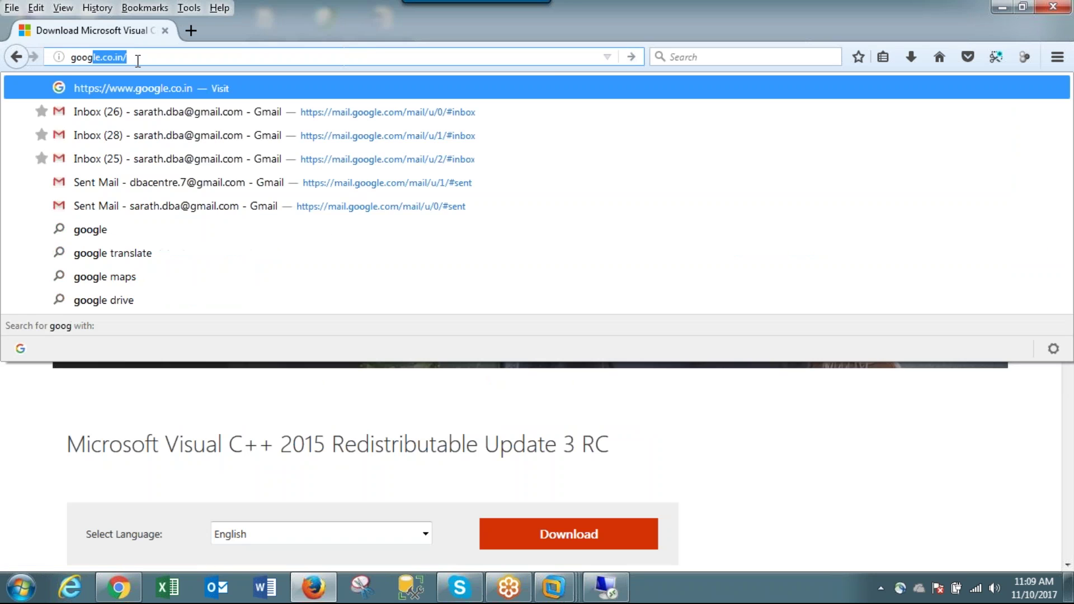
key("Return")
left_click(381, 373)
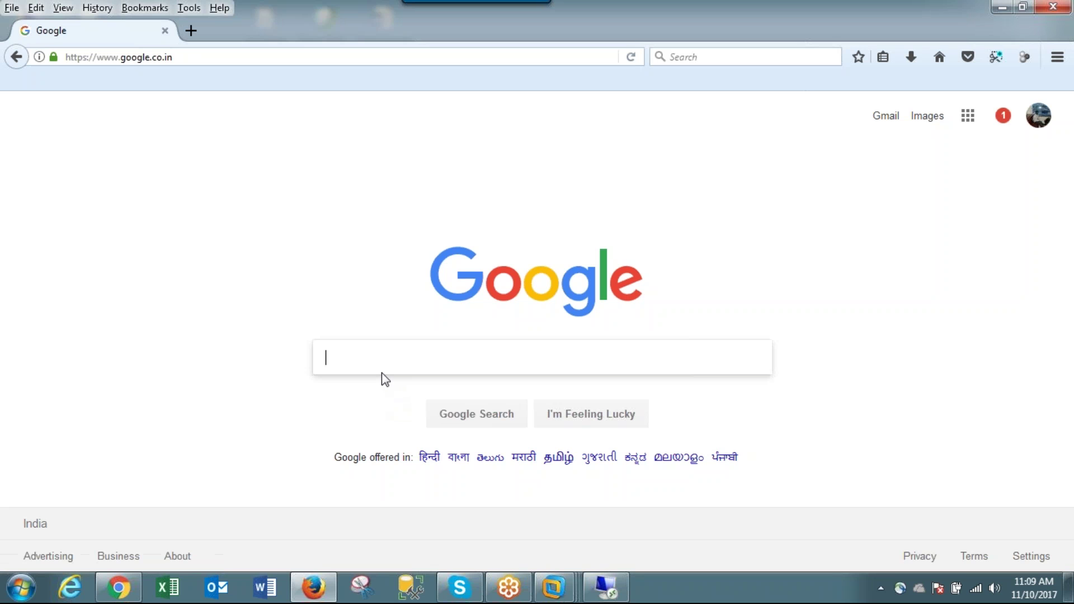
key("ctrl+v")
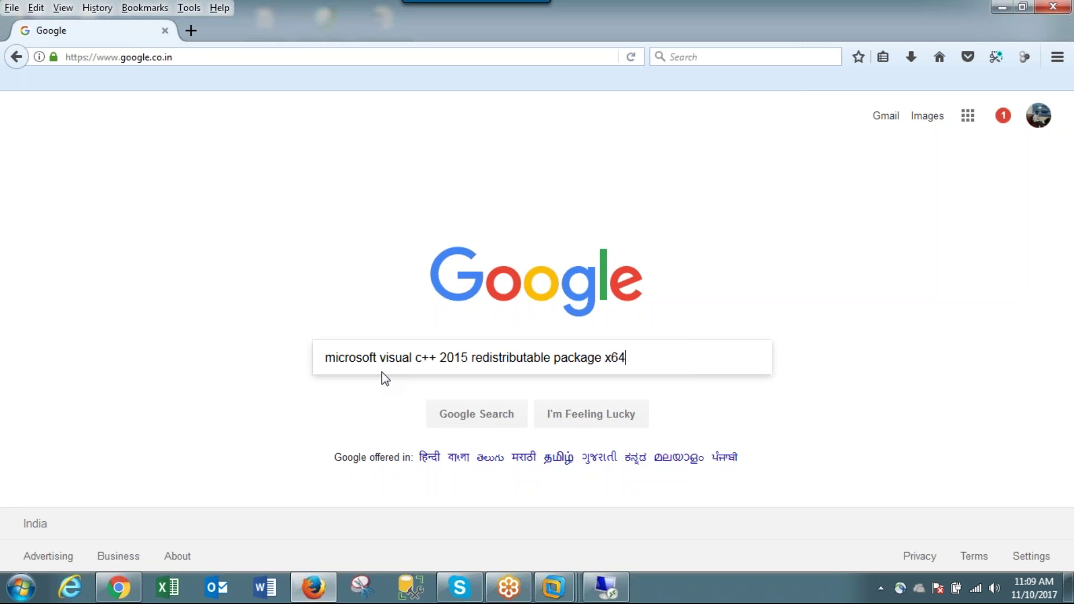
key("Return")
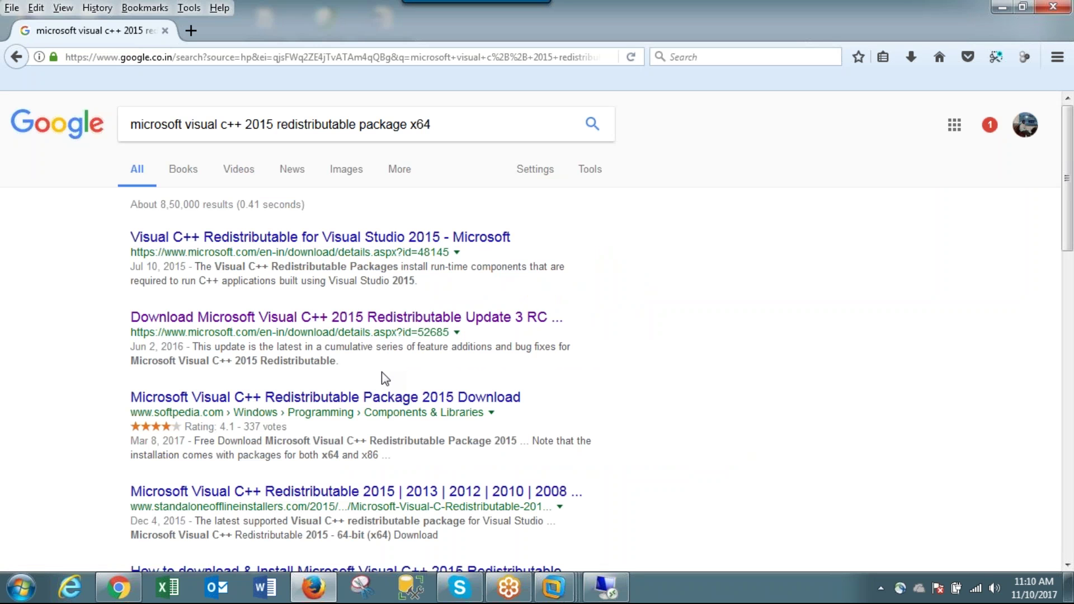
left_click(397, 246)
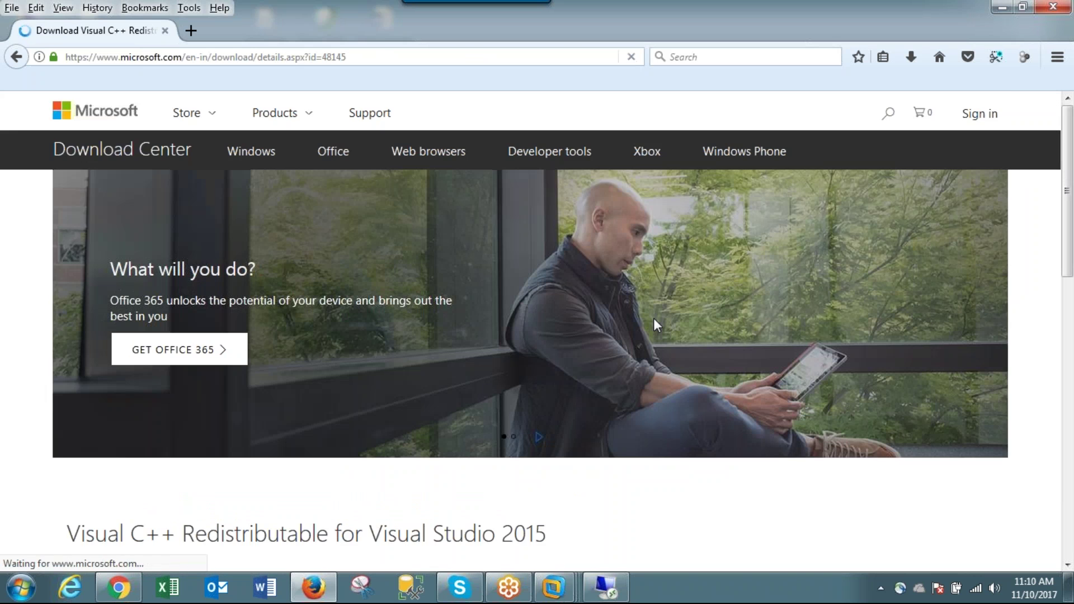
- Download and save vc_redist.x64.exe for the Visual C++ 2015 Redistributable
scroll(654, 324, "down", 5)
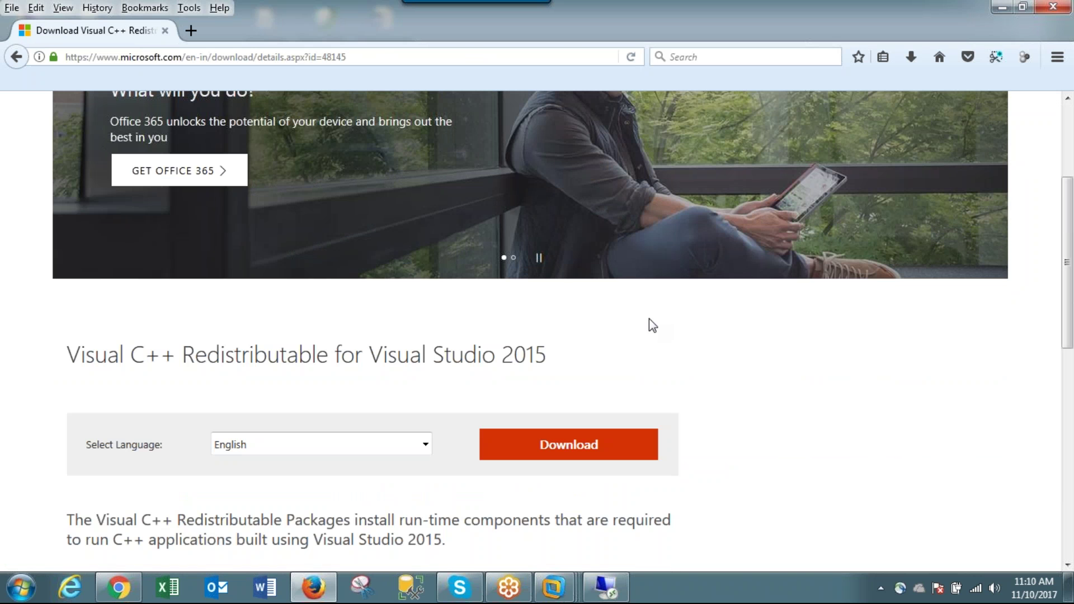
scroll(649, 318, "down", 5)
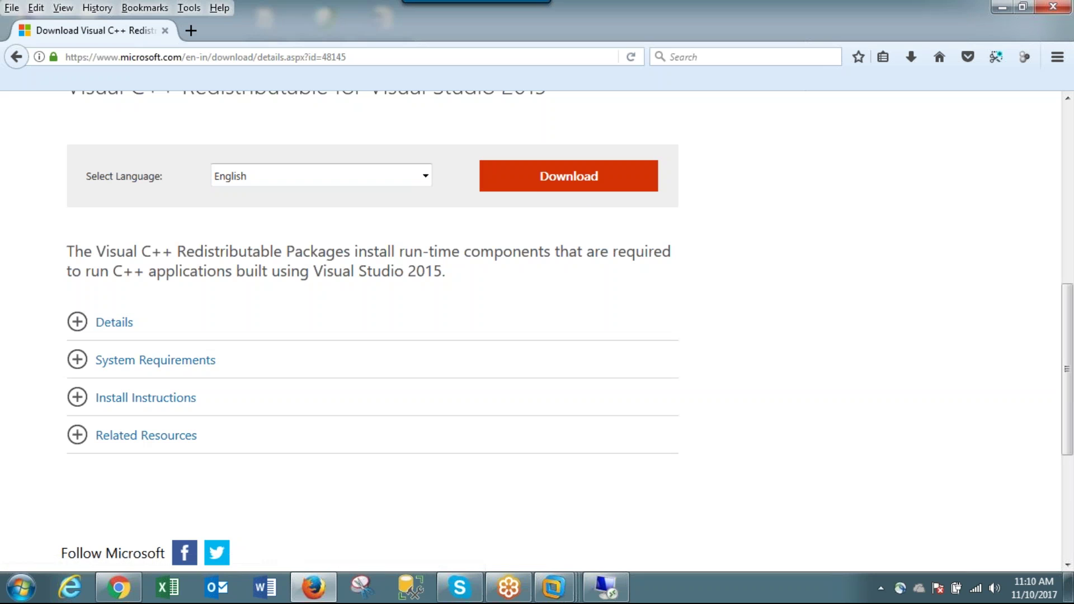
left_click(588, 188)
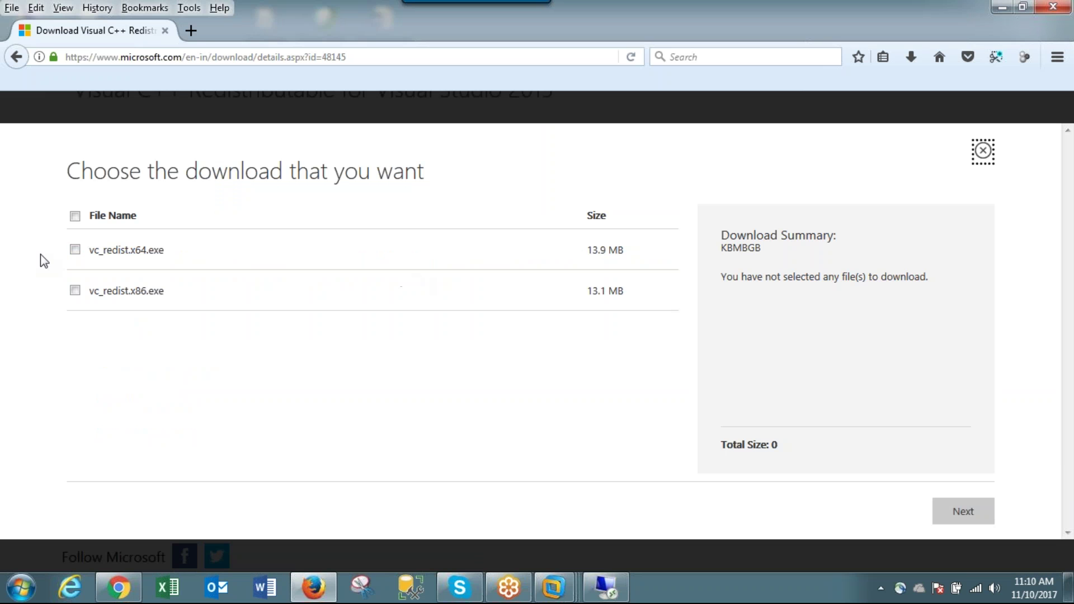
left_click(76, 250)
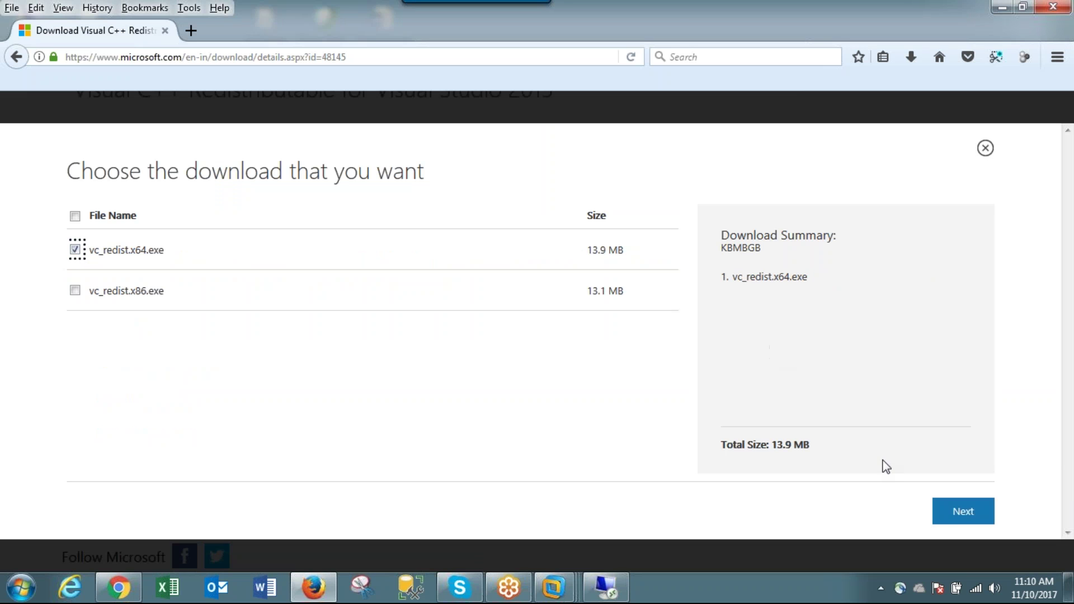
left_click(1044, 35)
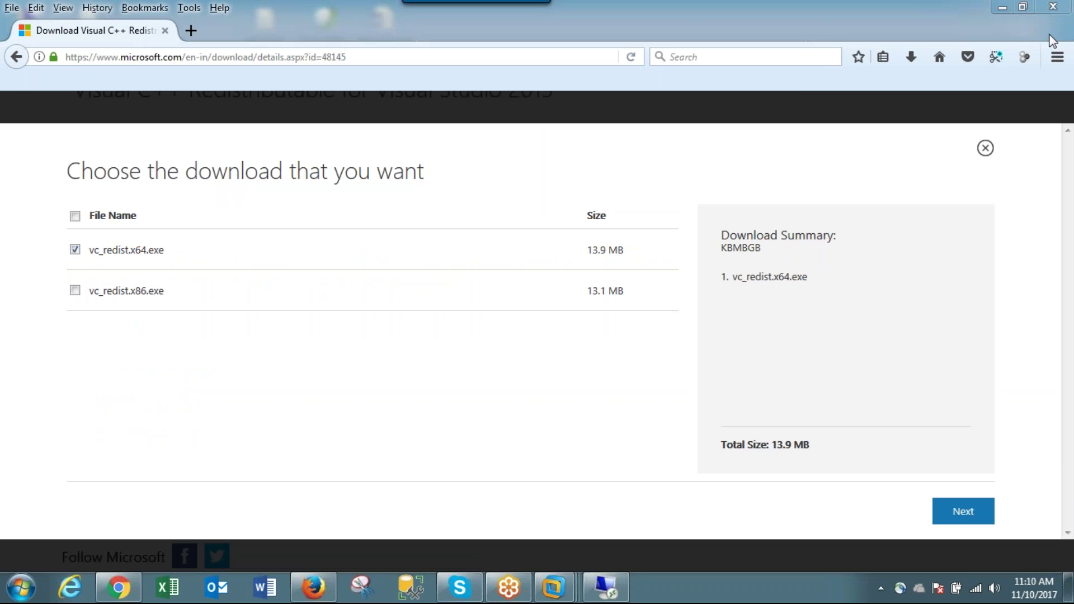
left_click(967, 518)
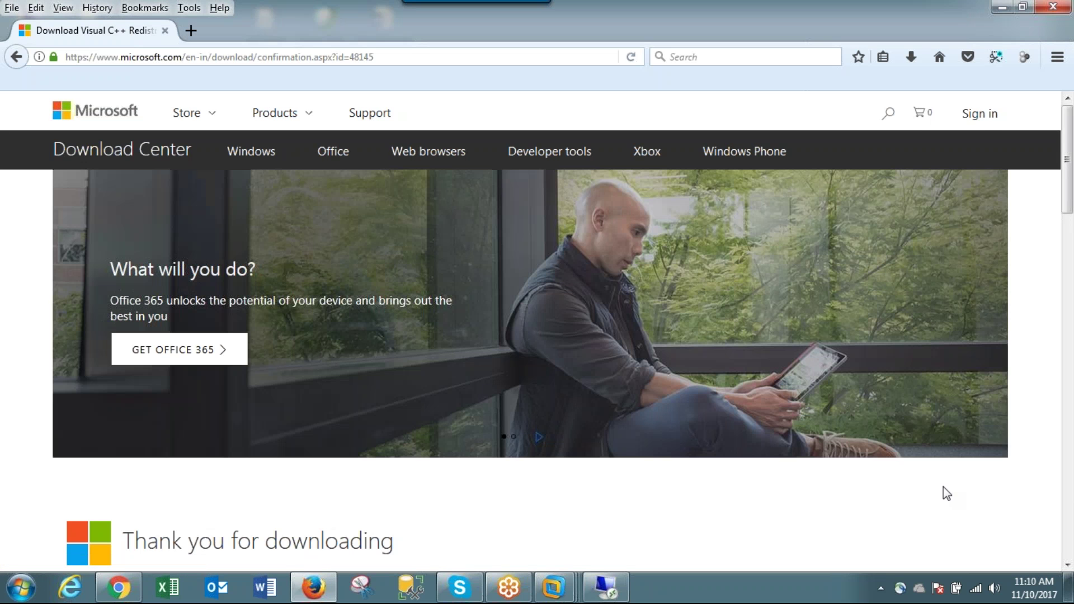
scroll(939, 481, "down", 4)
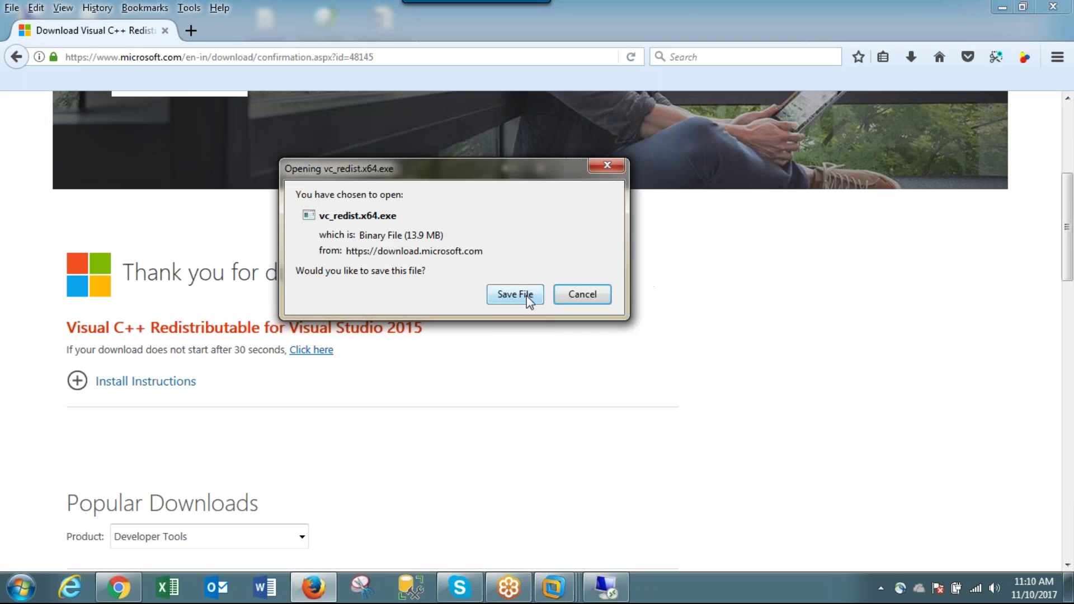
left_click(514, 295)
left_click(632, 488)
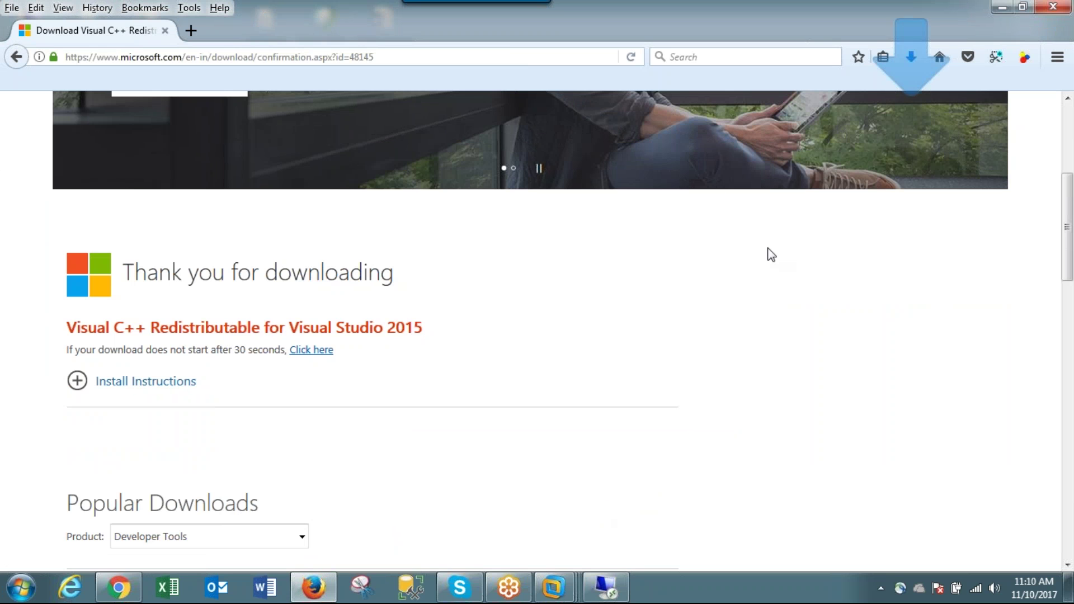
- Show the downloaded vc_redist.x64.exe in its folder, then return to the remote server session
left_click(918, 63)
left_click(896, 96)
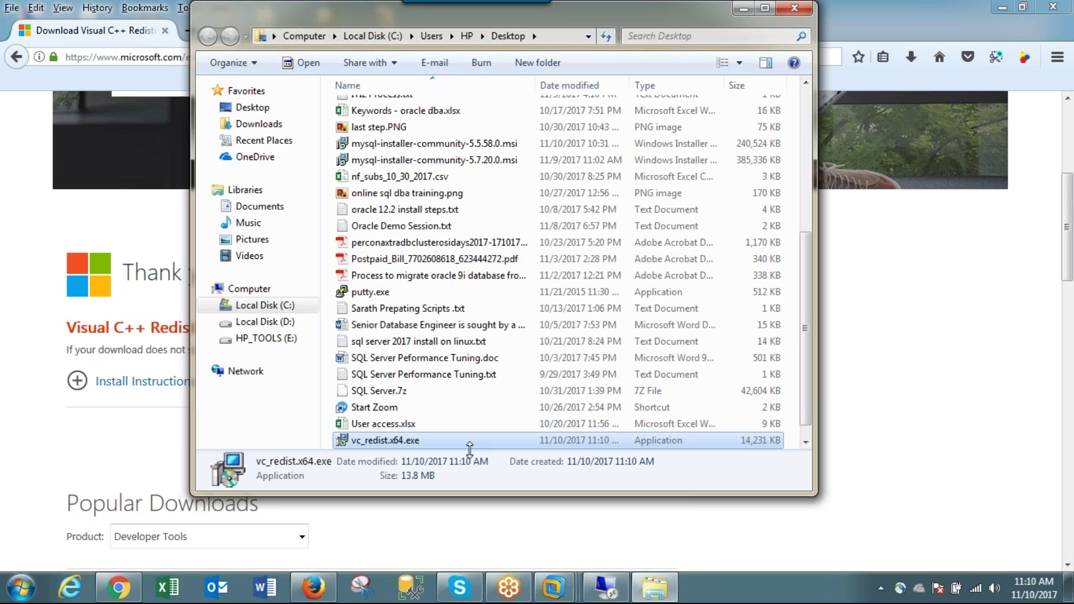
left_click(603, 584)
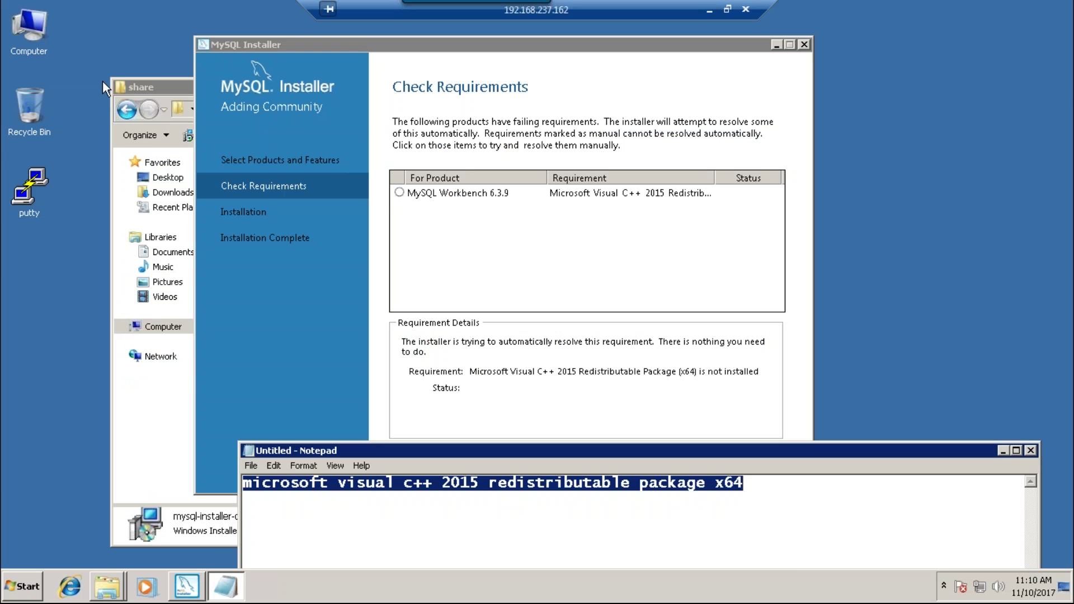
- Paste vc_redist.x64 into the share folder on New Volume (E:) and launch its setup
double_click(45, 29)
left_click(530, 212)
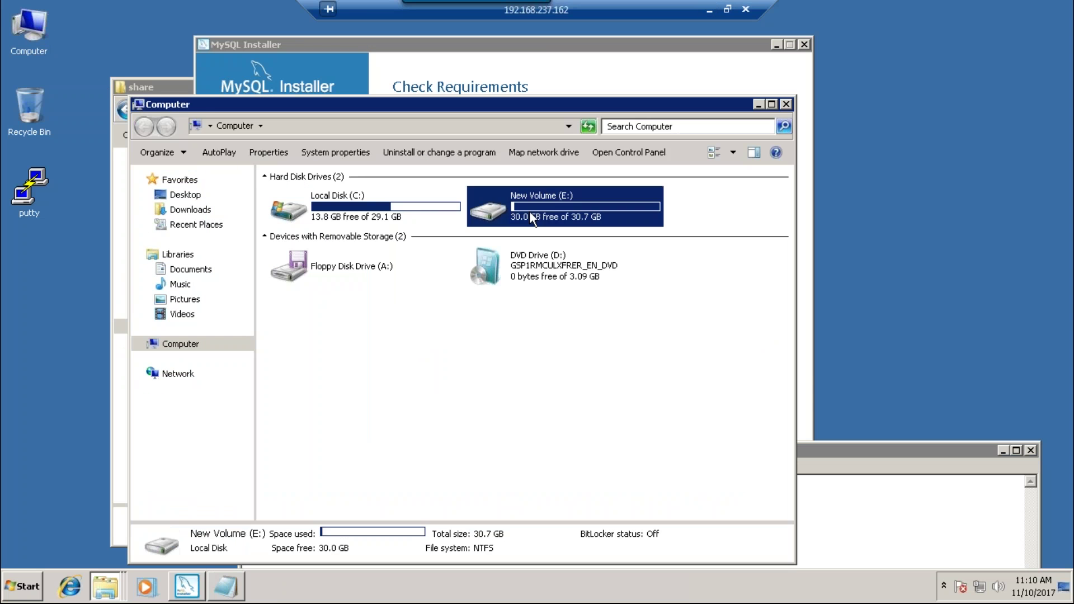
double_click(529, 211)
double_click(316, 196)
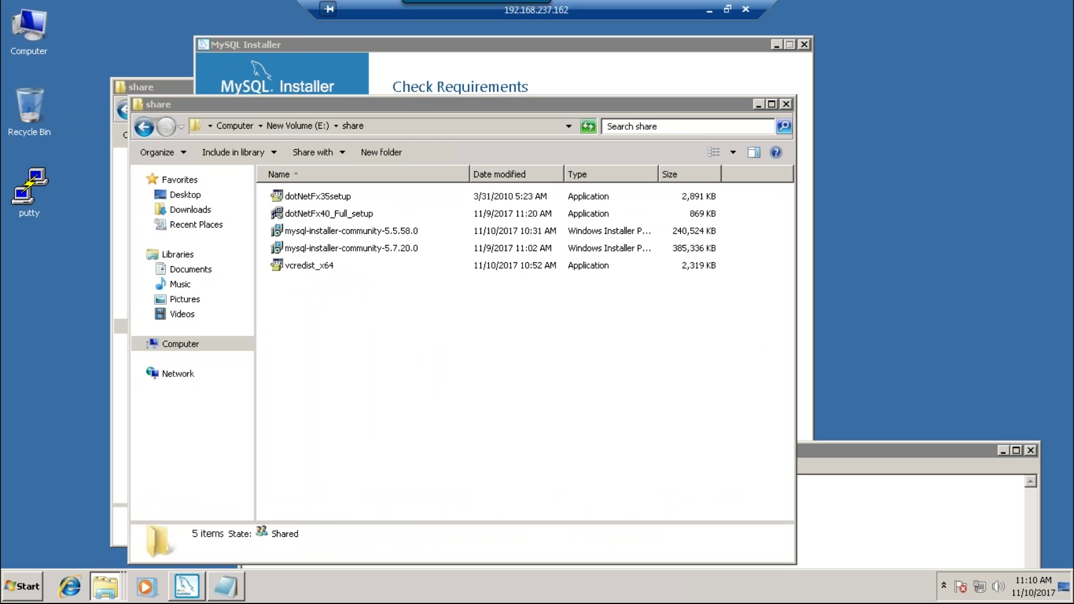
key("ctrl+v")
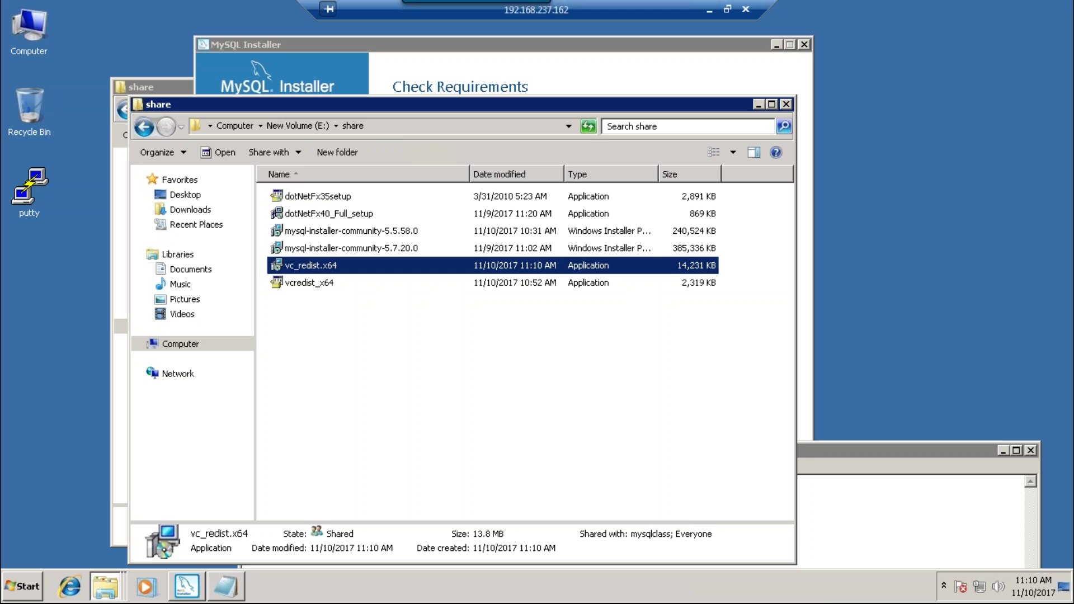
left_click(374, 323)
left_click(330, 271)
double_click(330, 271)
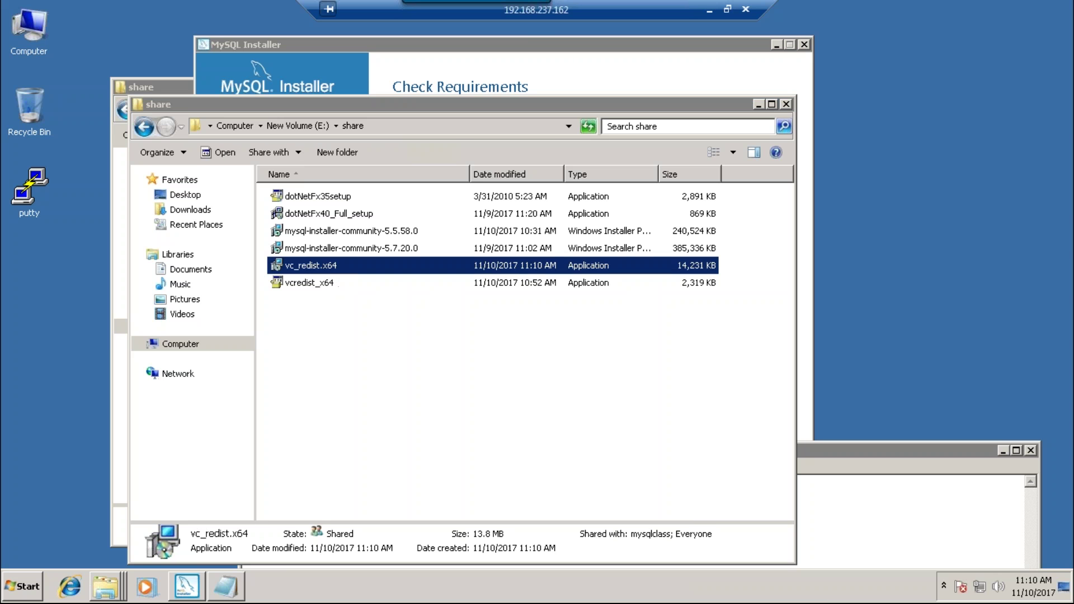
- Accept the license and install the Visual C++ 2015 x64 redistributable, closing MySQL Installer and Notepad unsaved
left_click(412, 356)
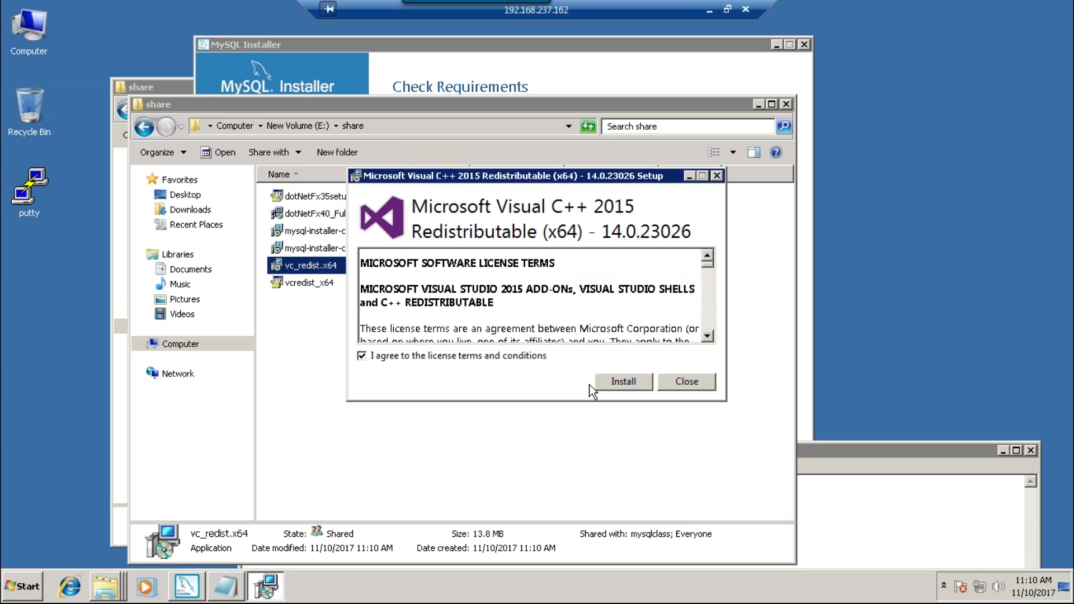
left_click(639, 382)
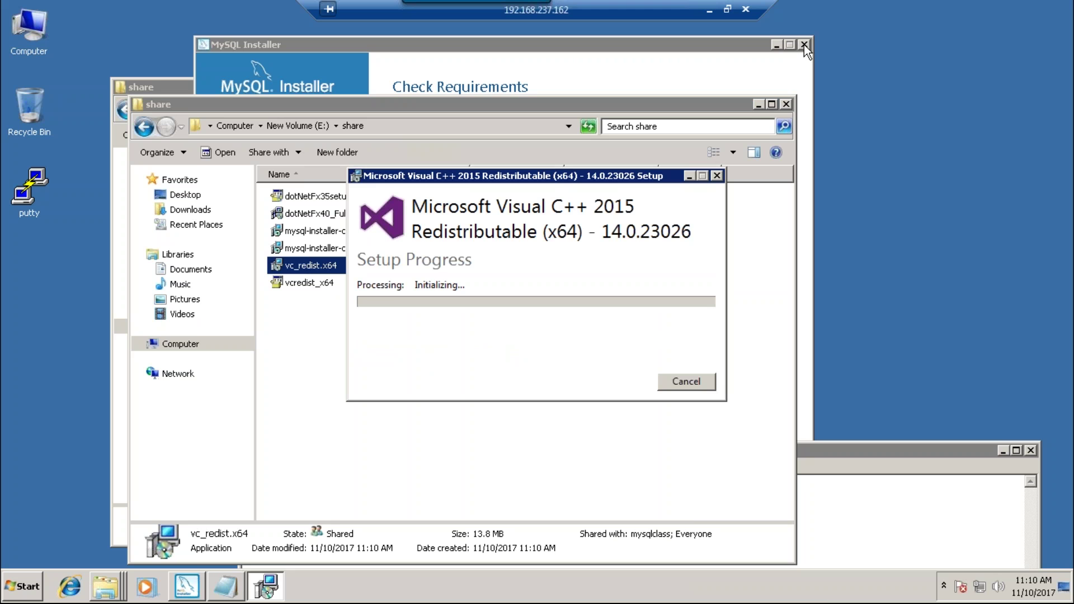
left_click(804, 45)
left_click(1030, 451)
left_click(578, 298)
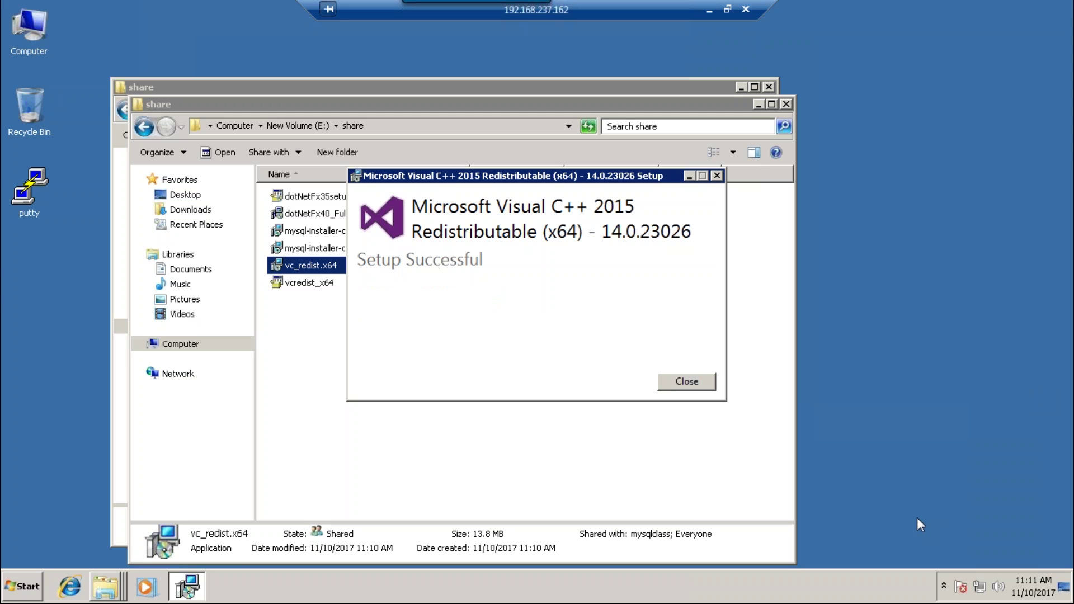
left_click(687, 383)
- Close the share windows and run mysql-installer-community-5.5.58.0 from E:\share
left_click(785, 105)
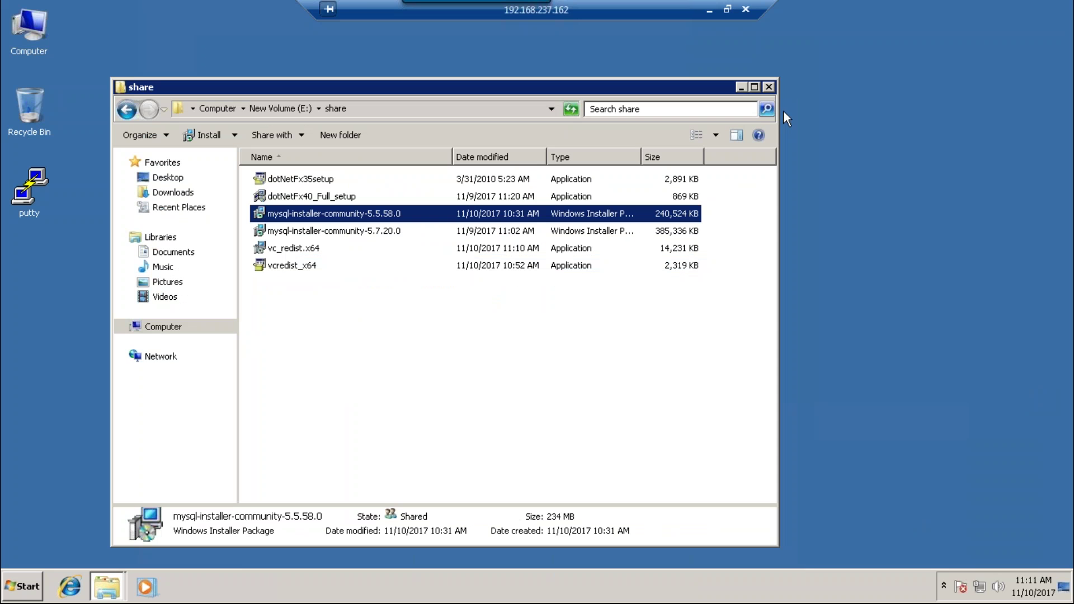
left_click(768, 87)
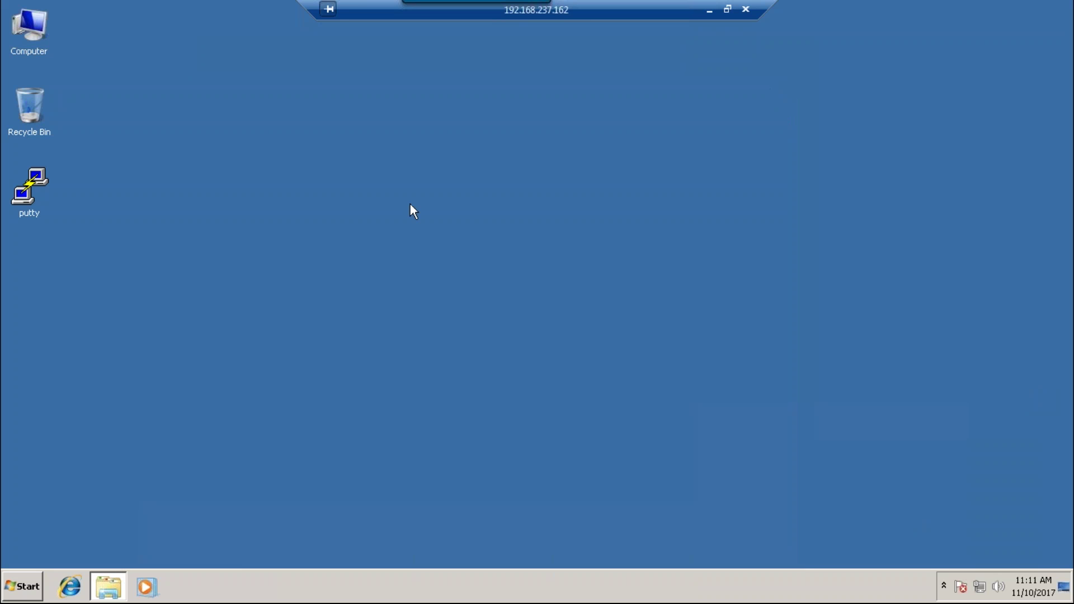
double_click(34, 25)
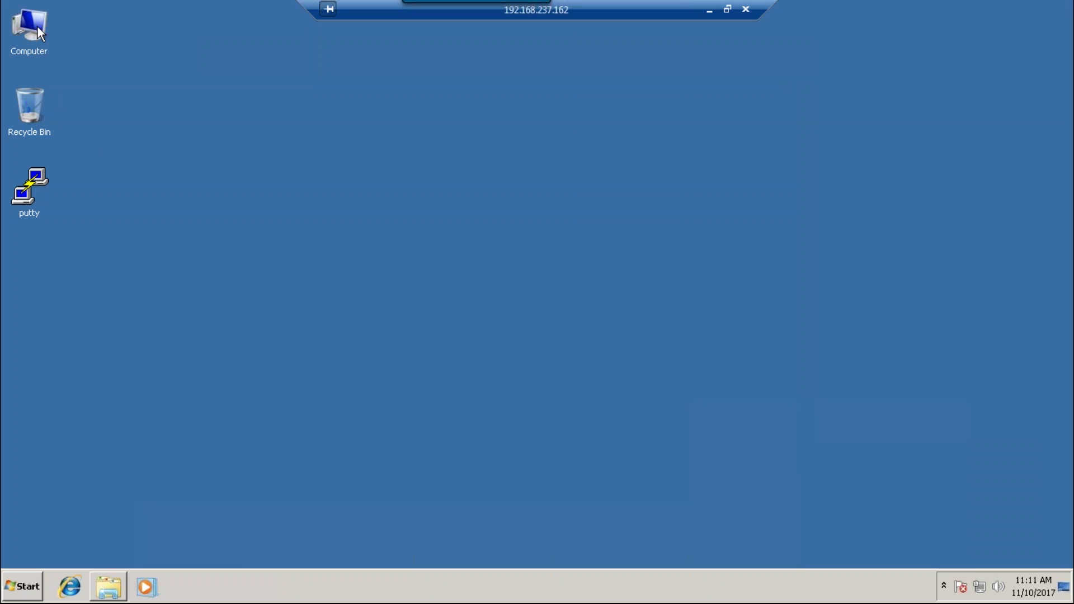
double_click(517, 122)
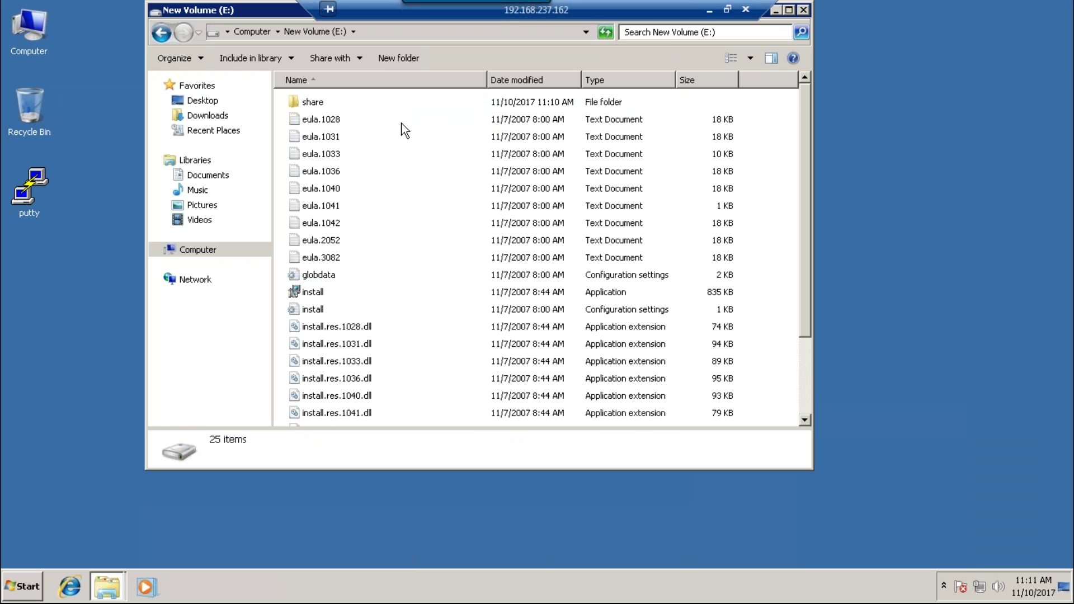
double_click(323, 106)
double_click(331, 138)
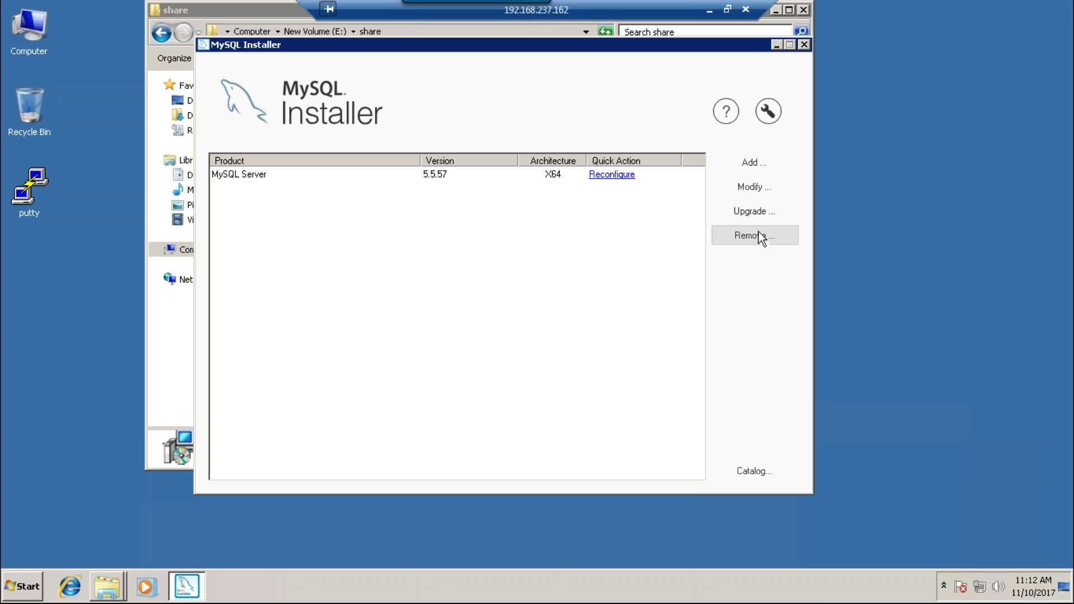
- Add MySQL Workbench 6.3.9 - X64 to the list of products to install
left_click(762, 166)
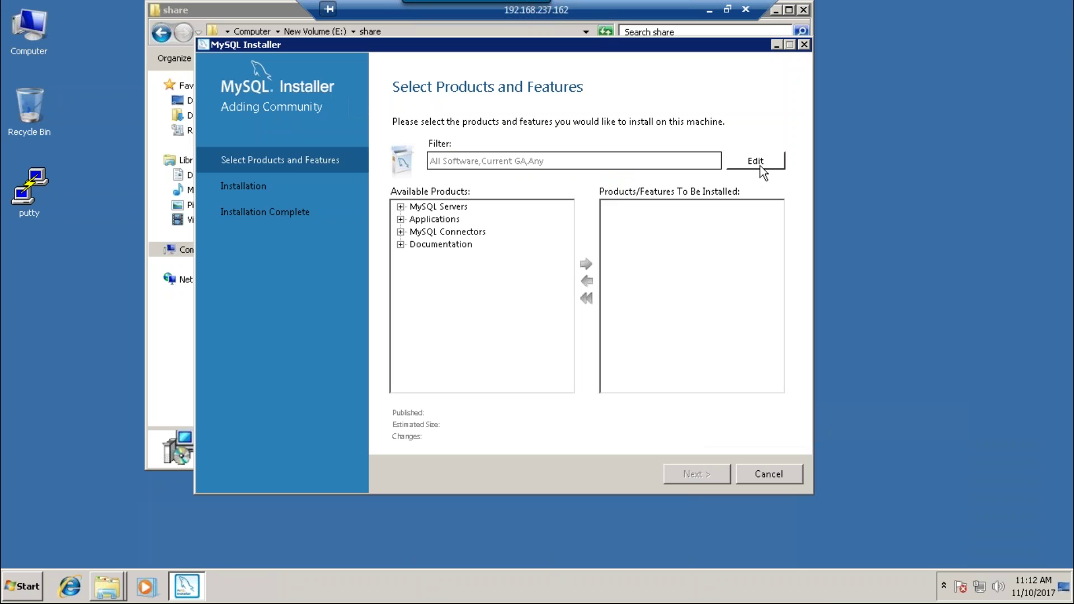
left_click(400, 219)
left_click(450, 232)
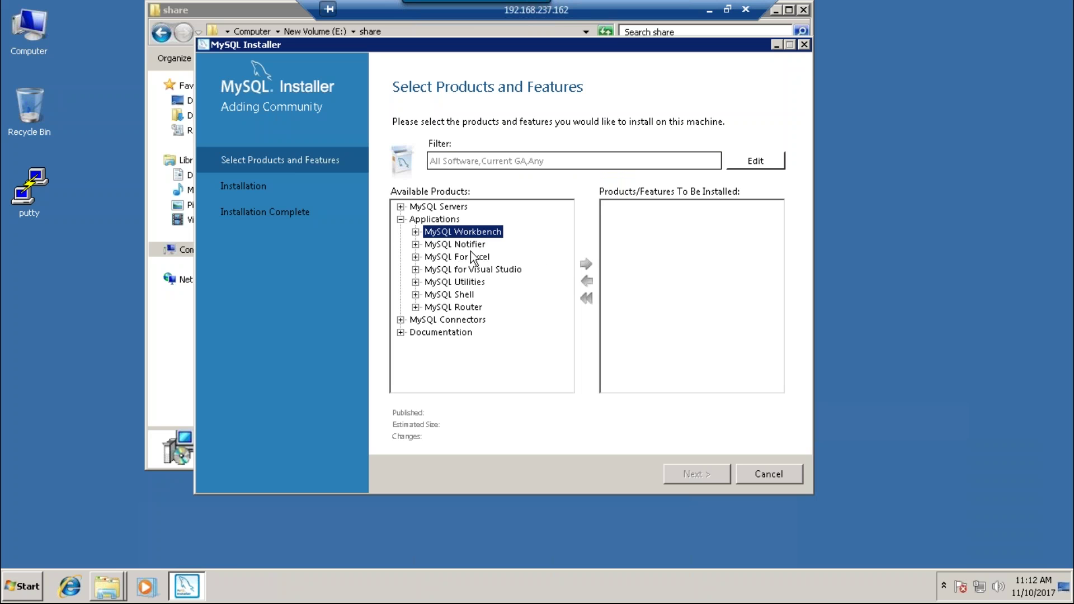
left_click(416, 232)
left_click(478, 246)
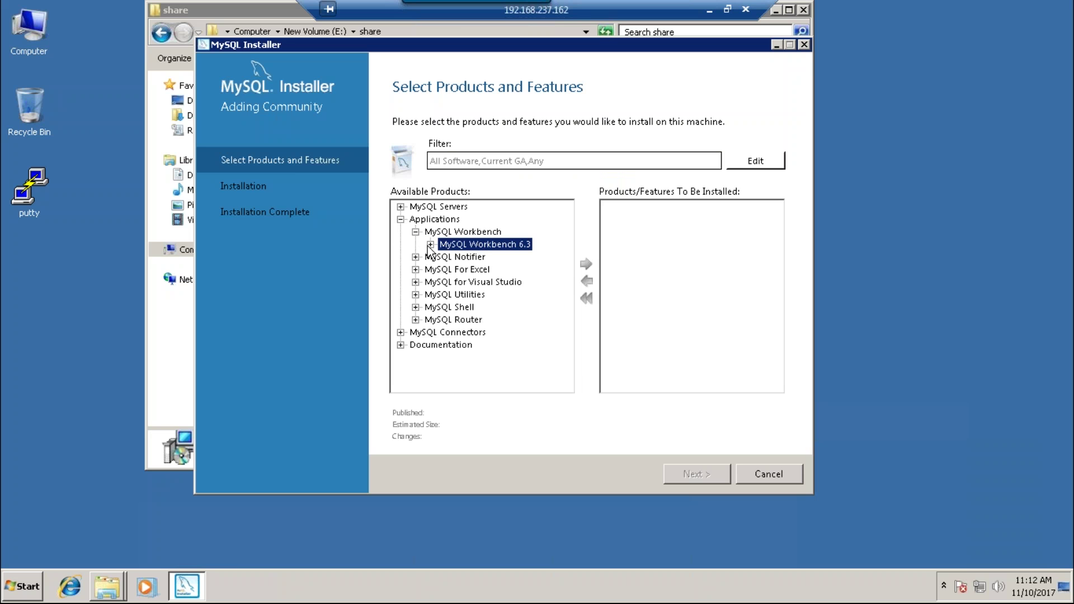
left_click(430, 244)
left_click(471, 258)
left_click(586, 263)
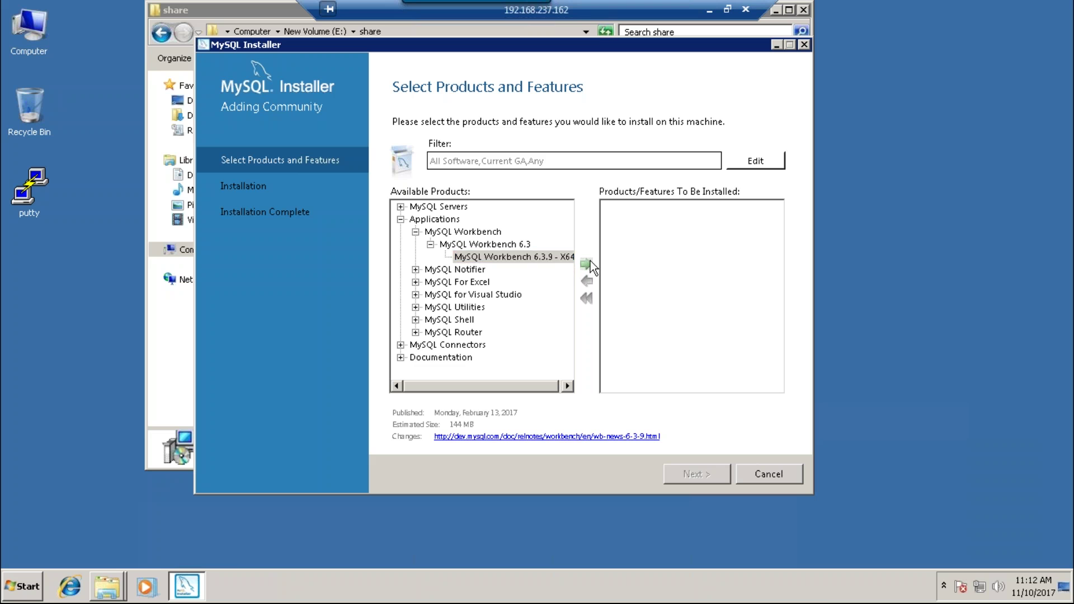
- Execute the Workbench installation, view the failure log details, and cancel
left_click(707, 470)
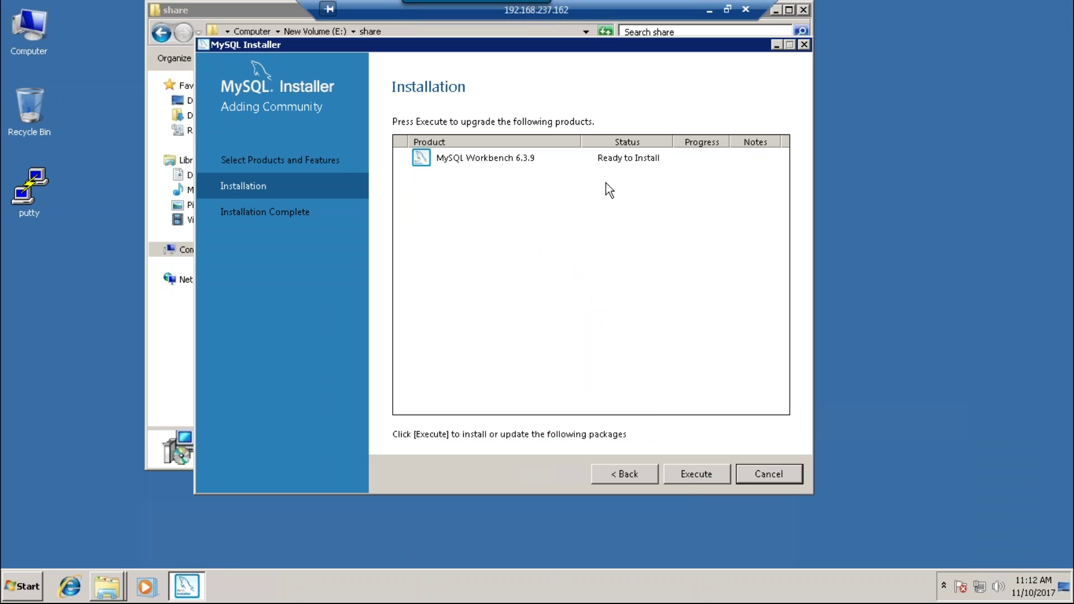
left_click(707, 478)
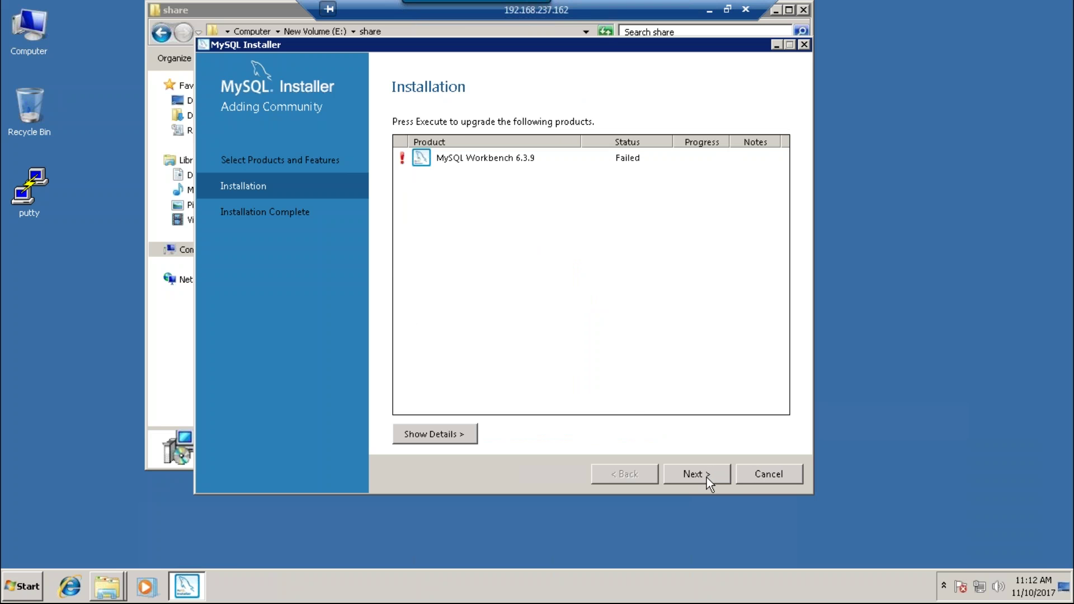
left_click(426, 434)
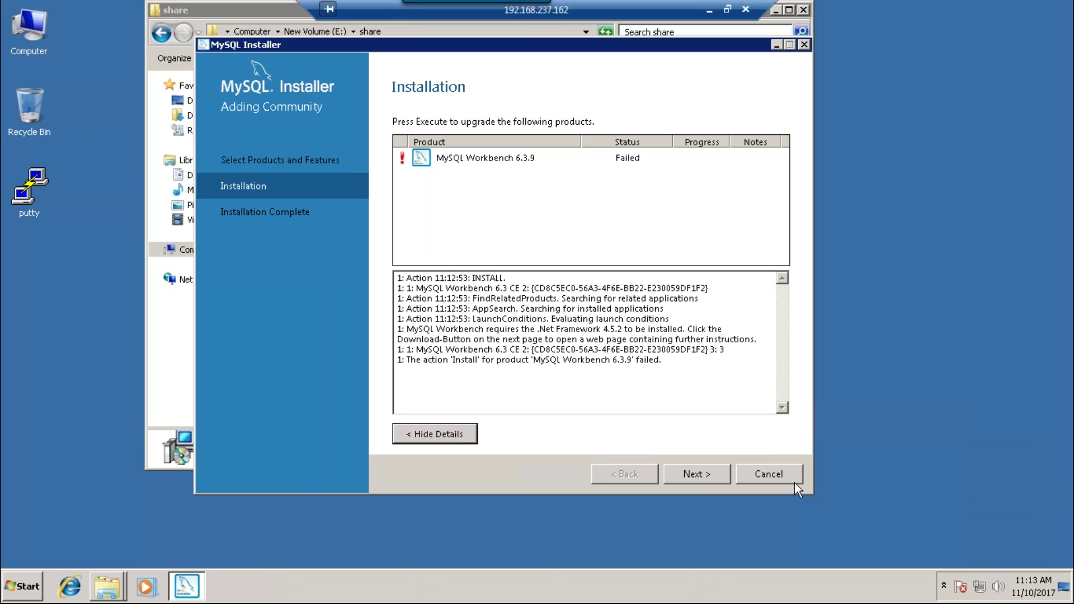
left_click(780, 479)
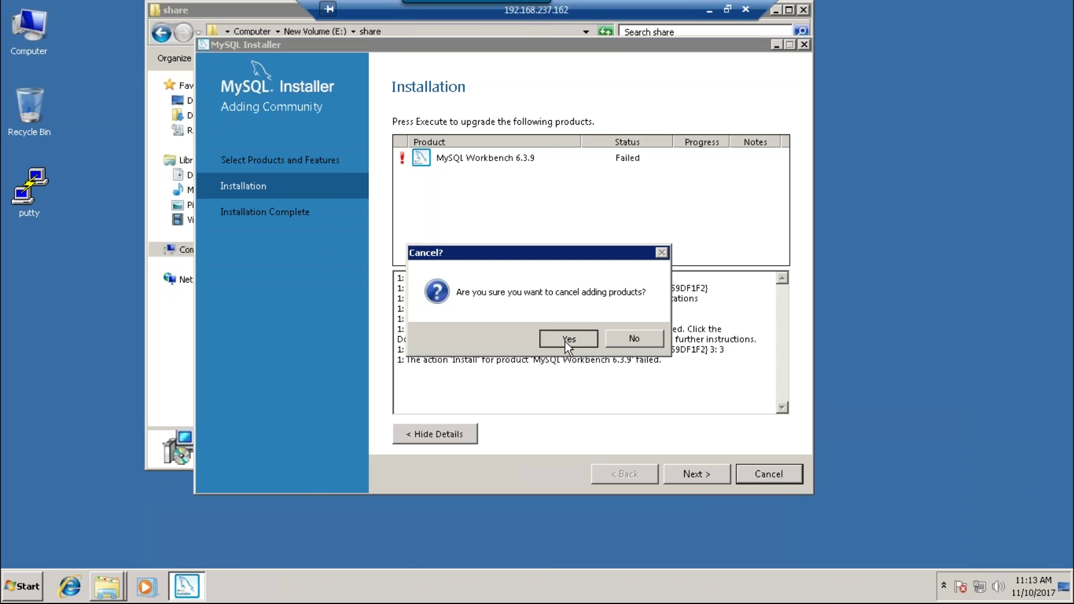
- Confirm cancelling the product addition, then close the share folder and MySQL Installer
left_click(568, 339)
left_click(802, 10)
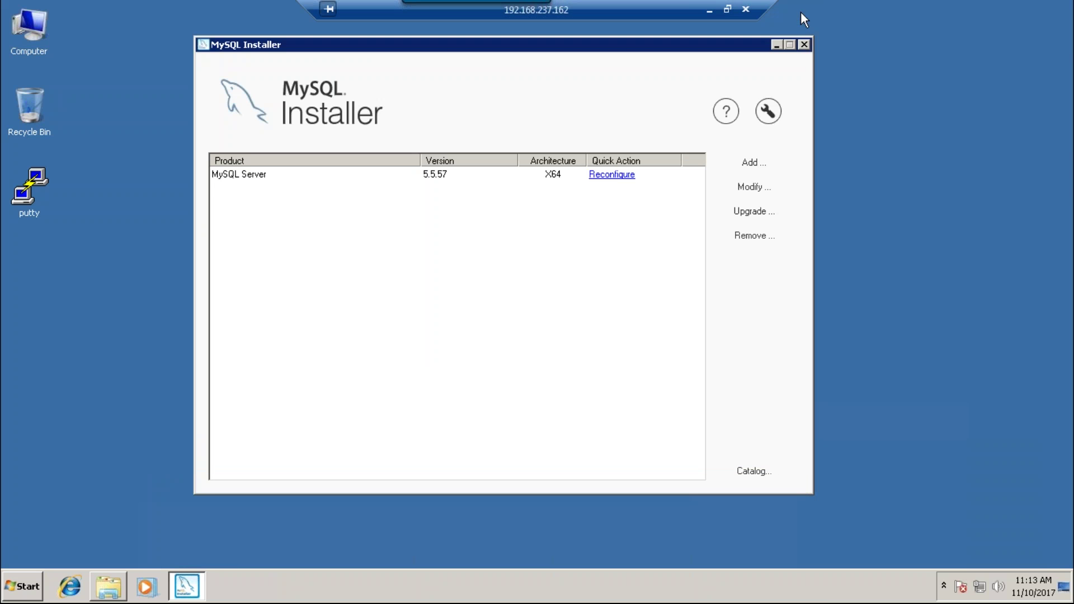
left_click(804, 45)
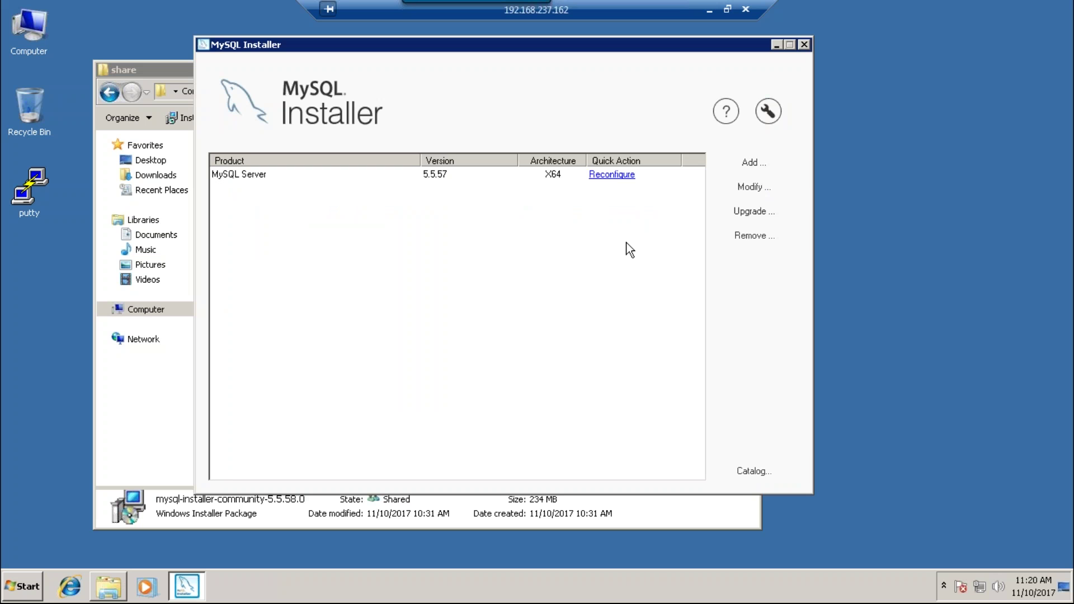
- Add MySQL Workbench 6.3.9 - X64 to the install list again
left_click(744, 164)
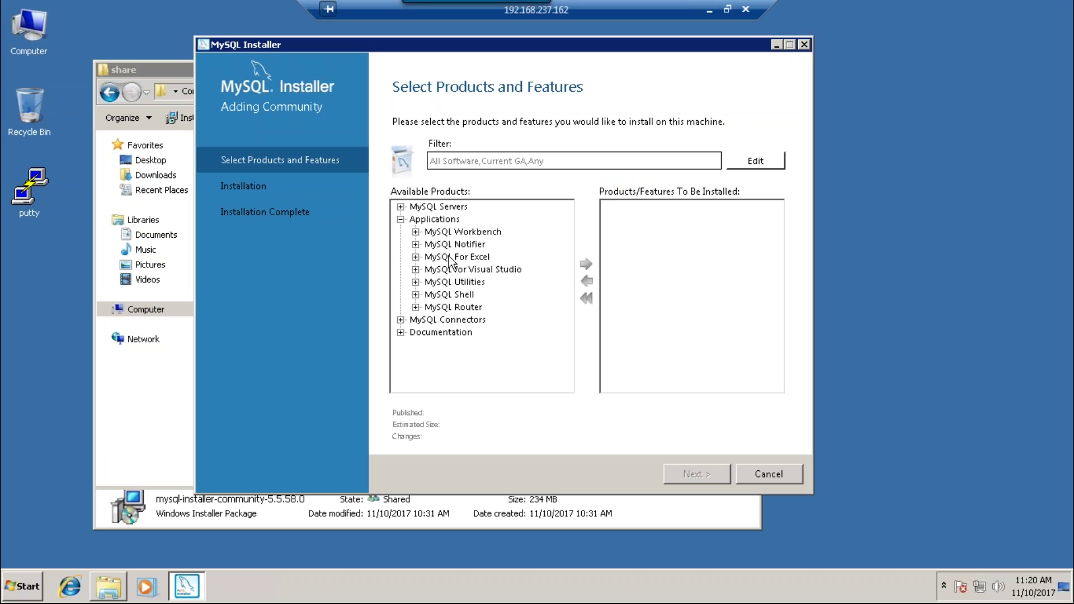
left_click(415, 232)
left_click(465, 247)
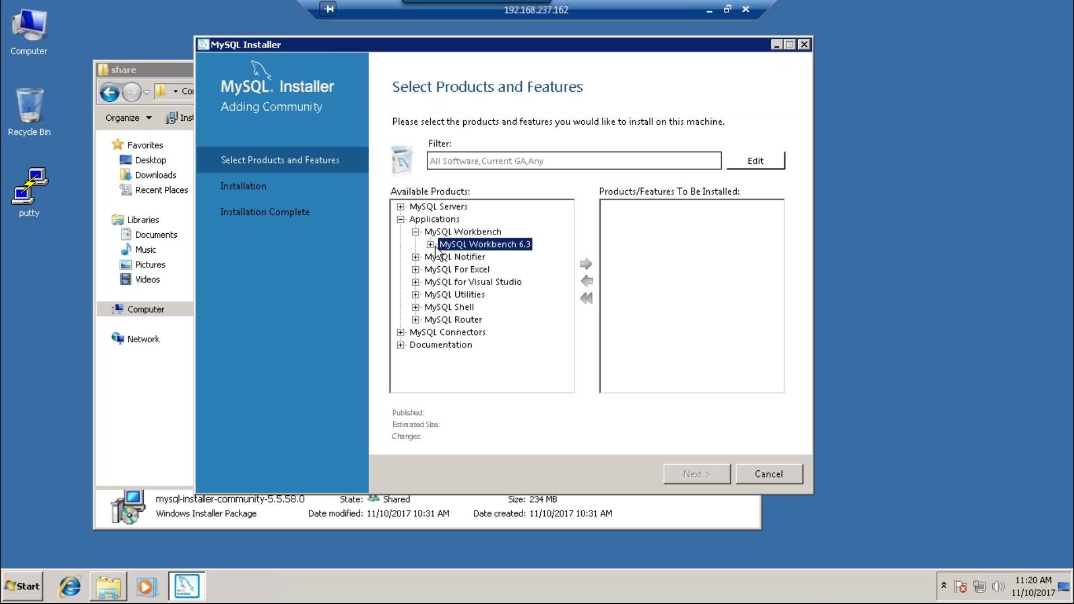
left_click(431, 246)
left_click(470, 258)
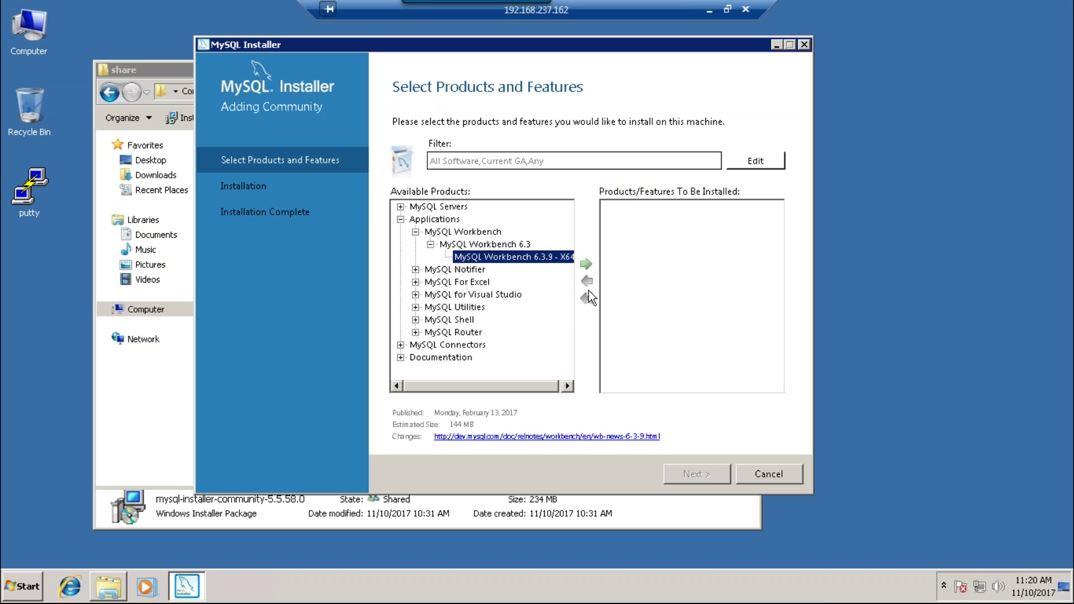
left_click(583, 263)
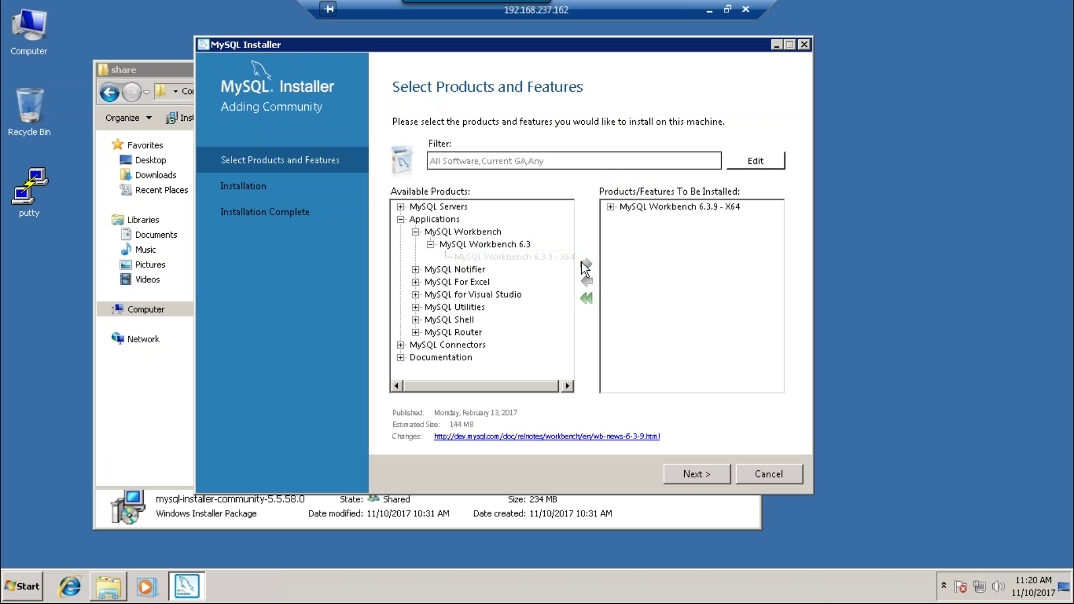
- Execute the installation and show the failure log details
left_click(704, 481)
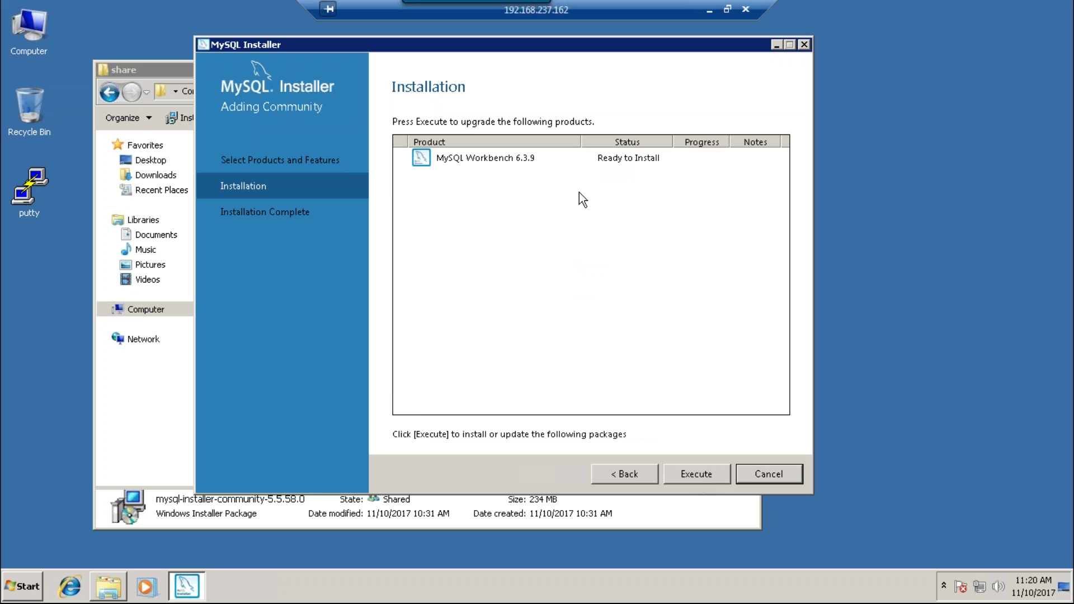
left_click(697, 474)
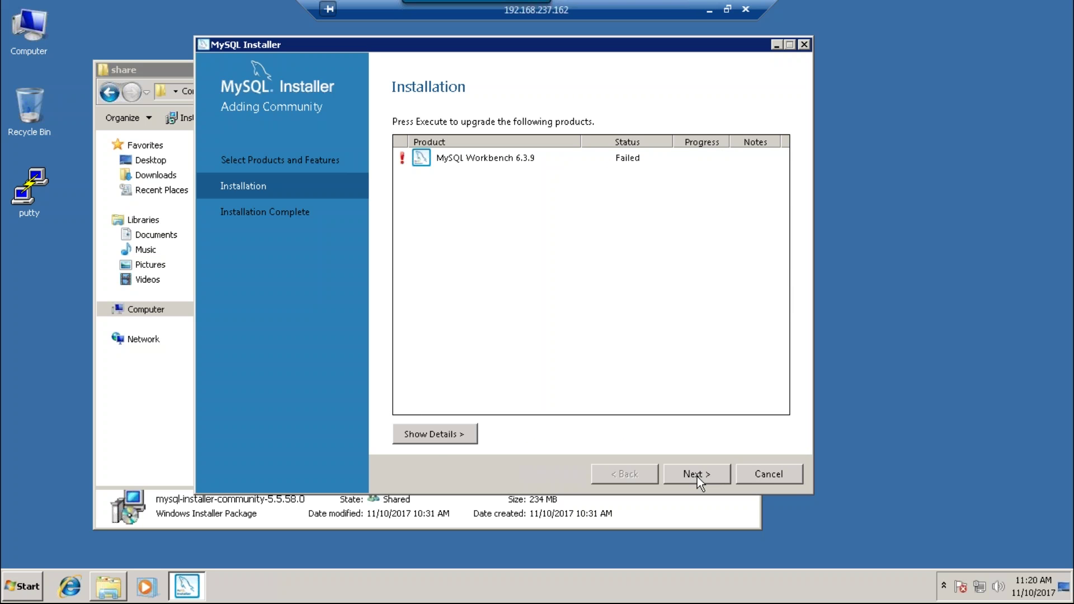
left_click(429, 435)
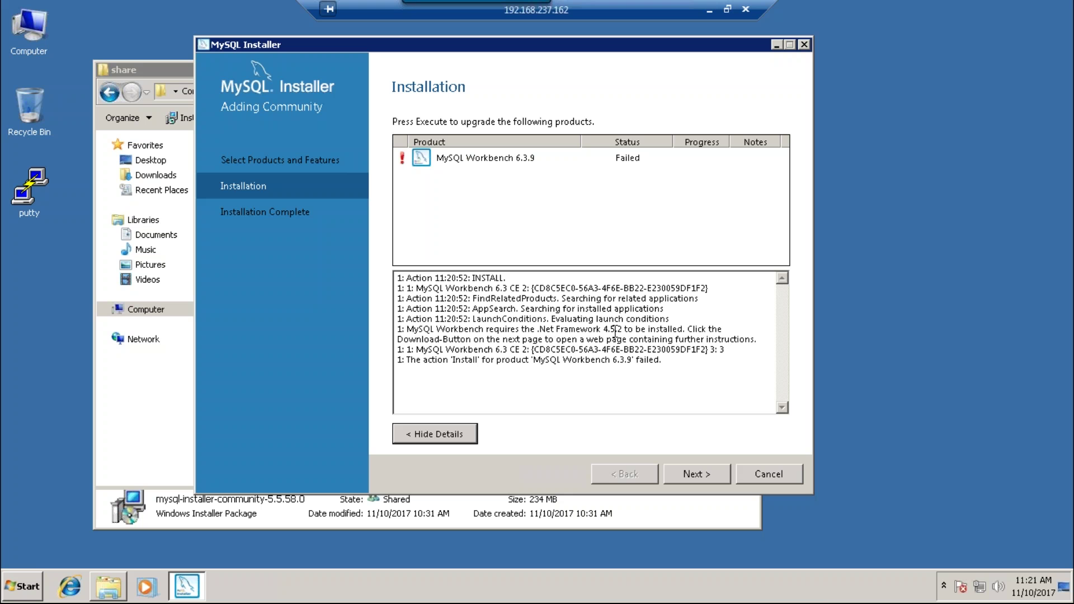
- Highlight the '.Net Framework 4.5.2' requirement in the failure log
left_click_drag(688, 330, 536, 334)
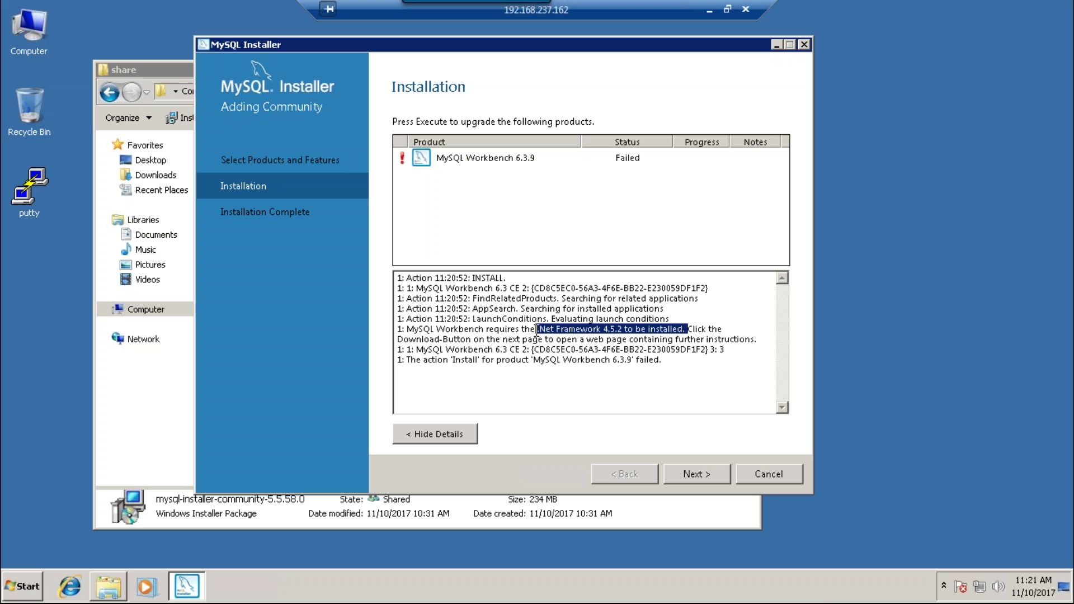
left_click(536, 330)
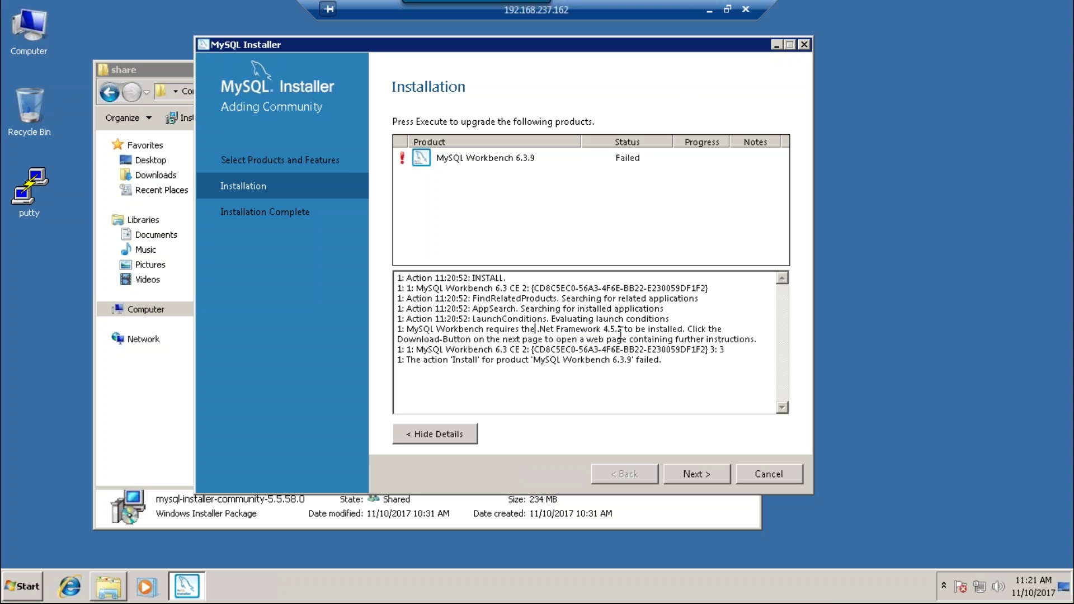
left_click_drag(622, 330, 540, 331)
- Check the dotNetFx40_Full_setup installer in E:\share, then reselect '.Net Framework 4.5.2' in the log
double_click(42, 40)
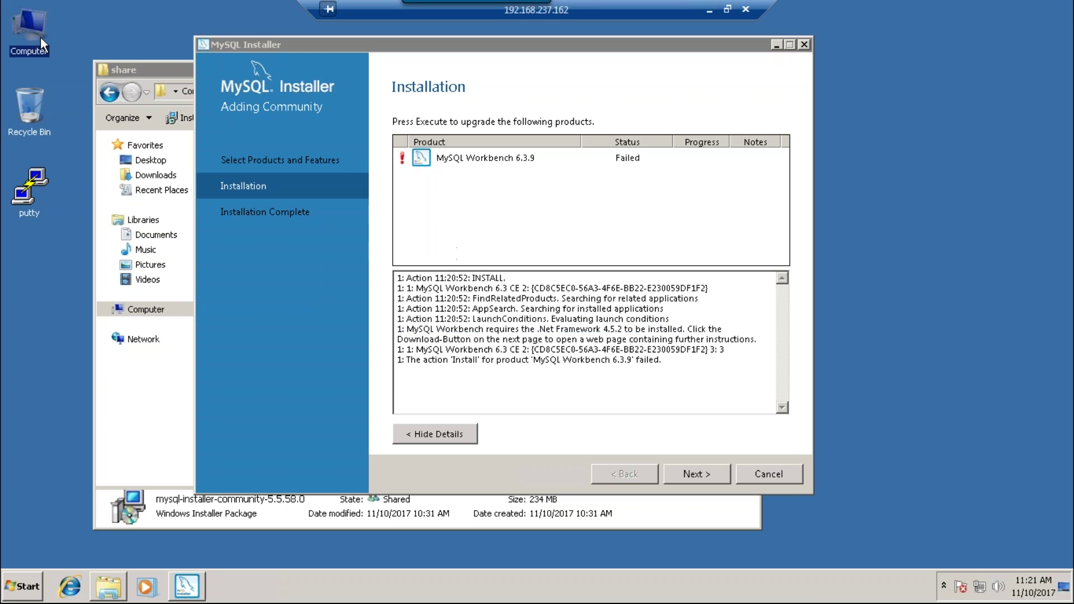
double_click(499, 201)
double_click(283, 179)
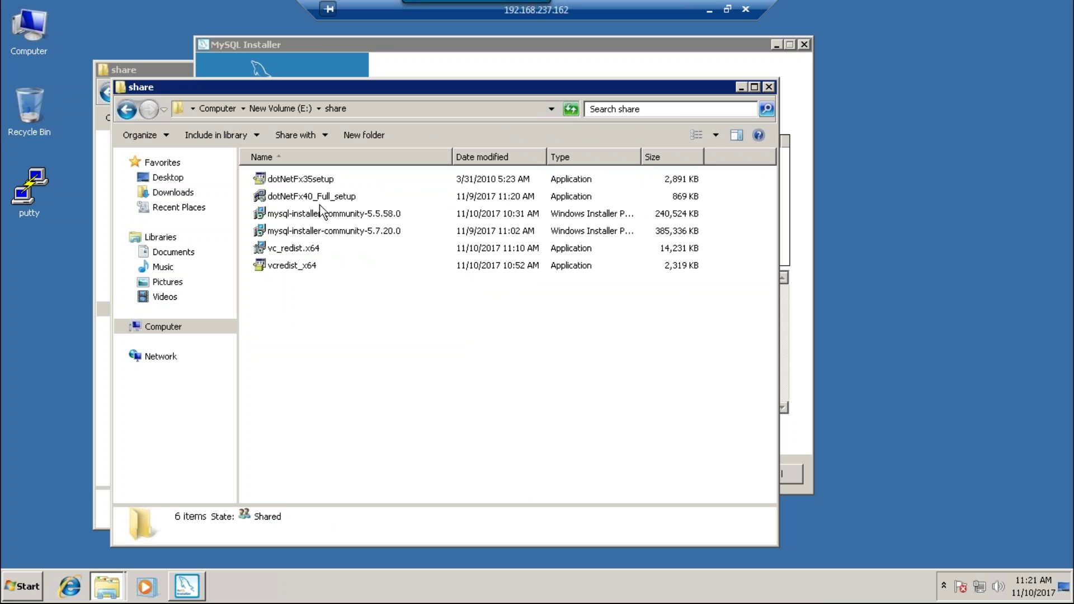
left_click(391, 199)
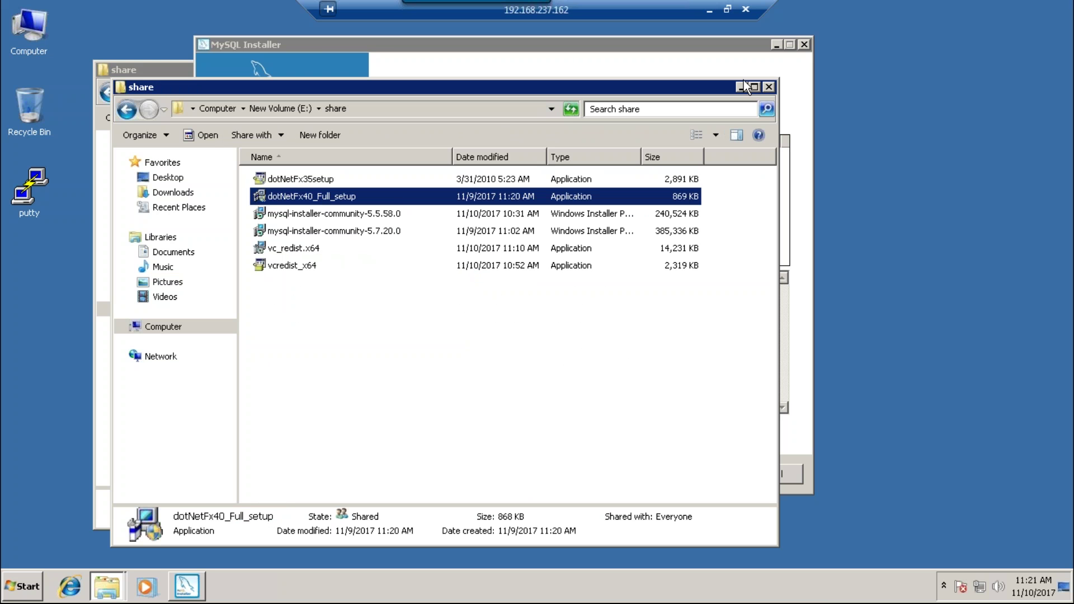
left_click(771, 89)
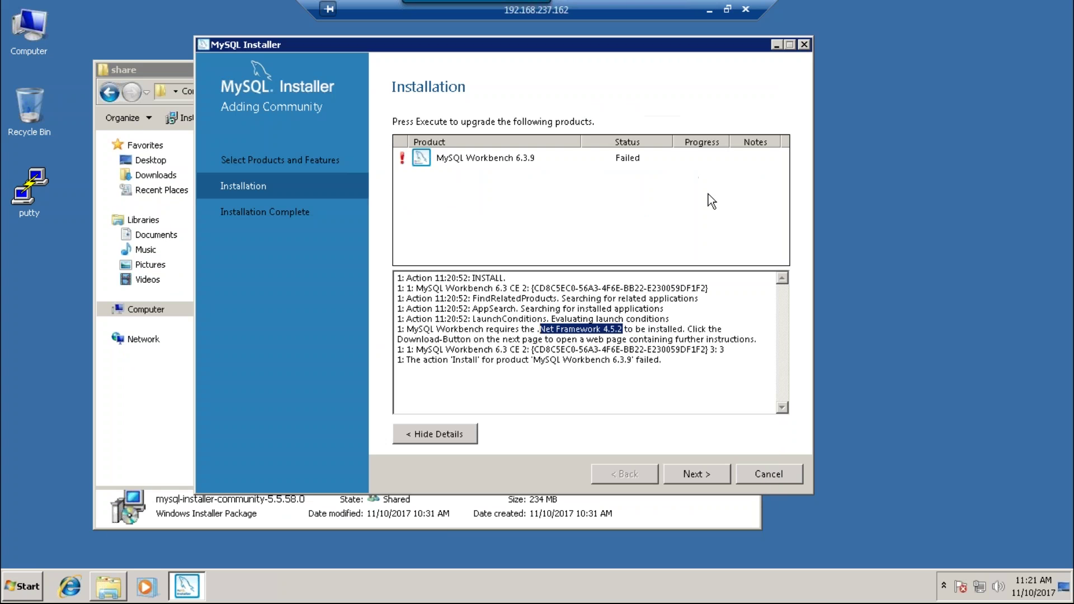
left_click(631, 336)
left_click_drag(625, 330, 536, 334)
key("ctrl+c")
- Search Firefox for '.Net Framework 4.5.2 download' and open Microsoft's offline installer page
left_click(709, 9)
key("ctrl+a")
key("ctrl+v")
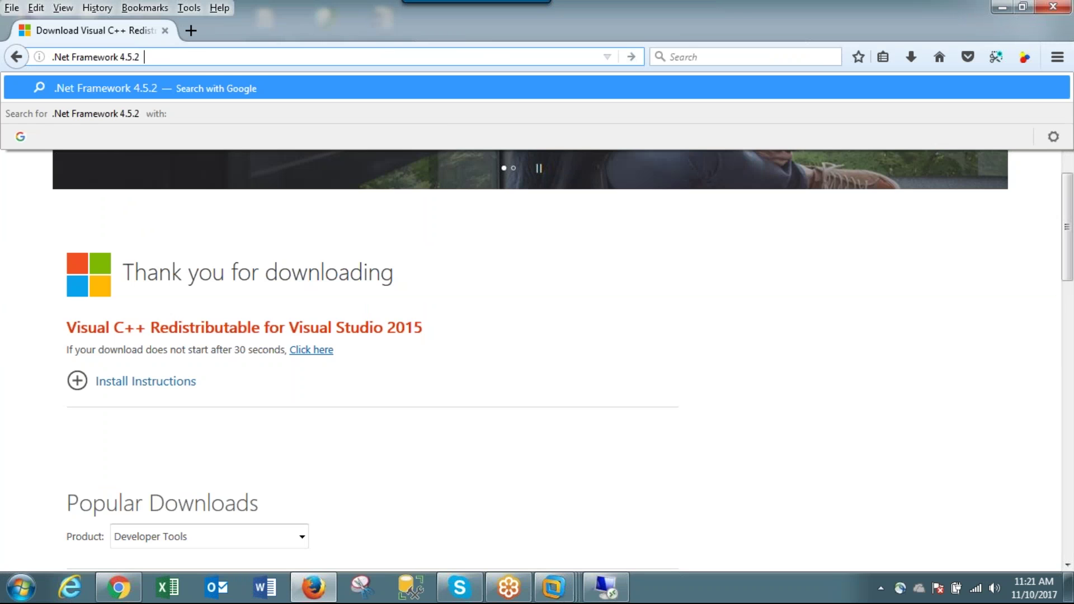
type("downloa")
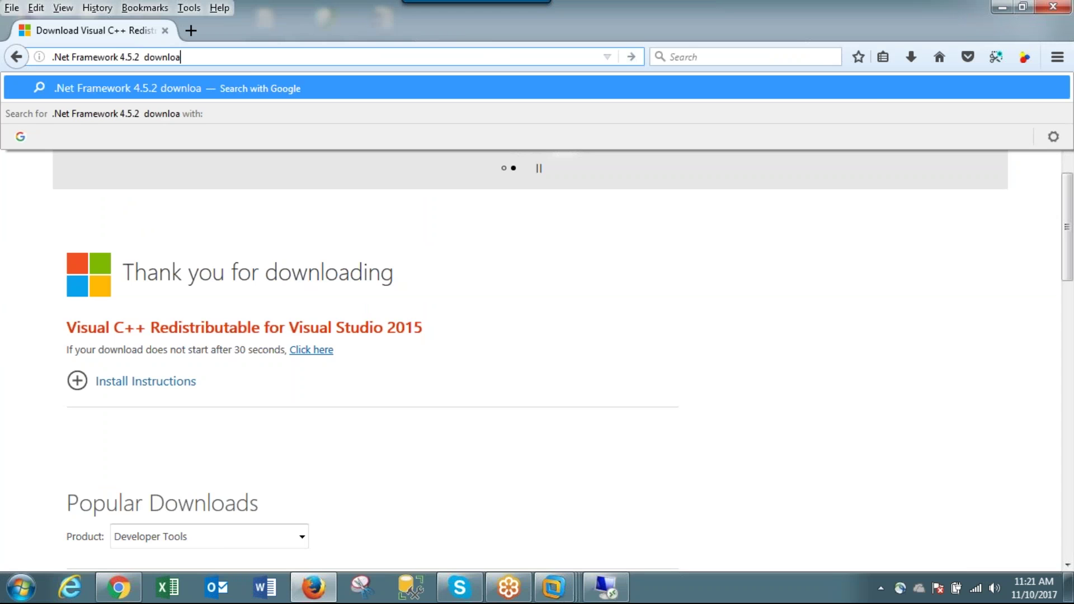
type("d")
key("Return")
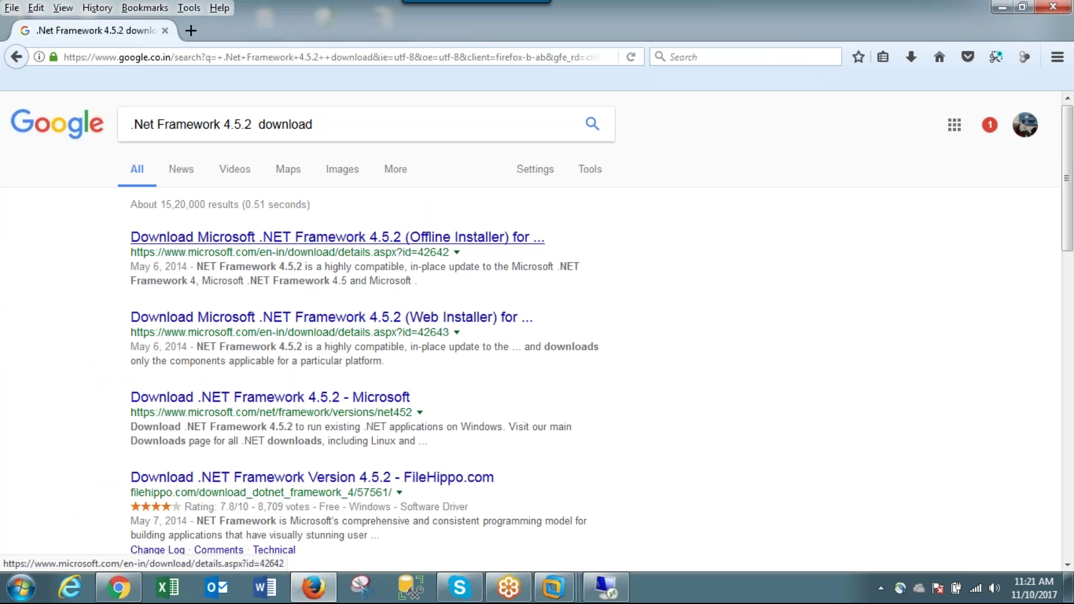
left_click(336, 237)
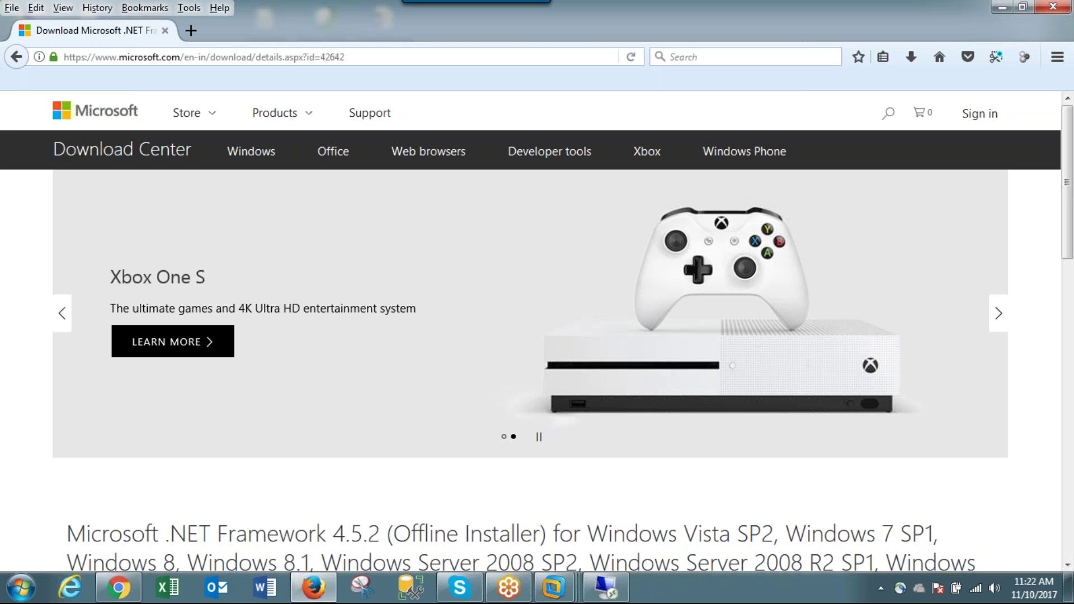
- Download the English .NET Framework 4.5.2 offline installer, NDP452-KB2901907-x86-x64-AllOS-ENU.exe
scroll(470, 314, "down", 5)
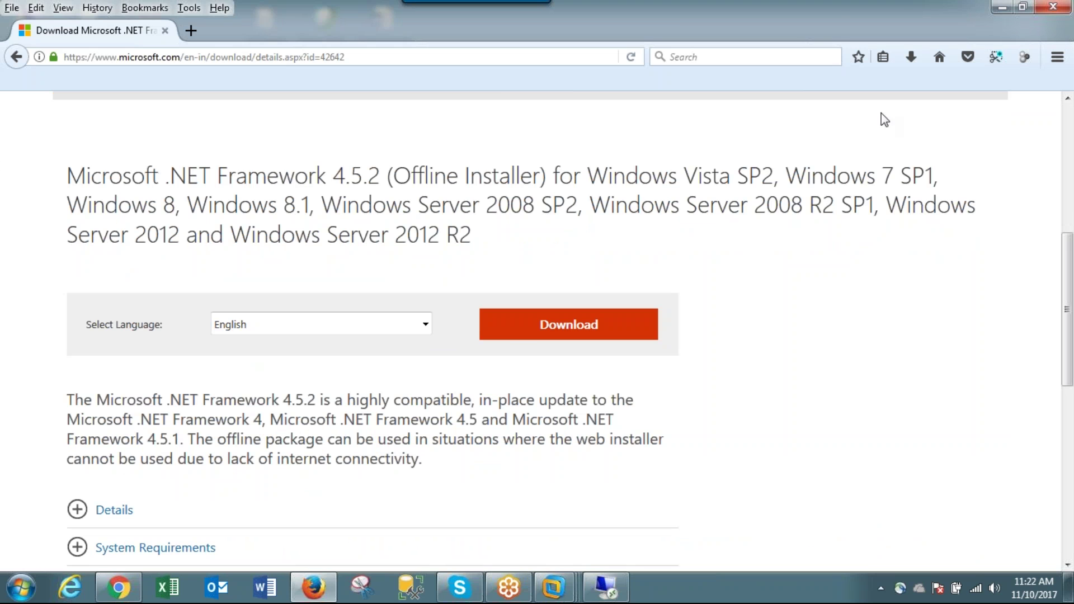
left_click(1042, 40)
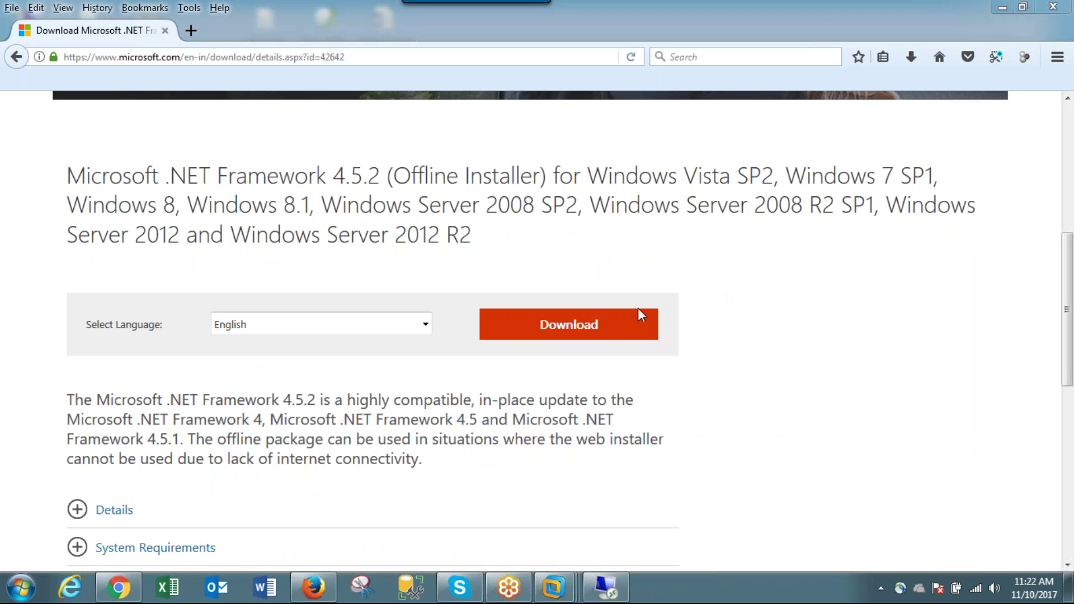
left_click(612, 325)
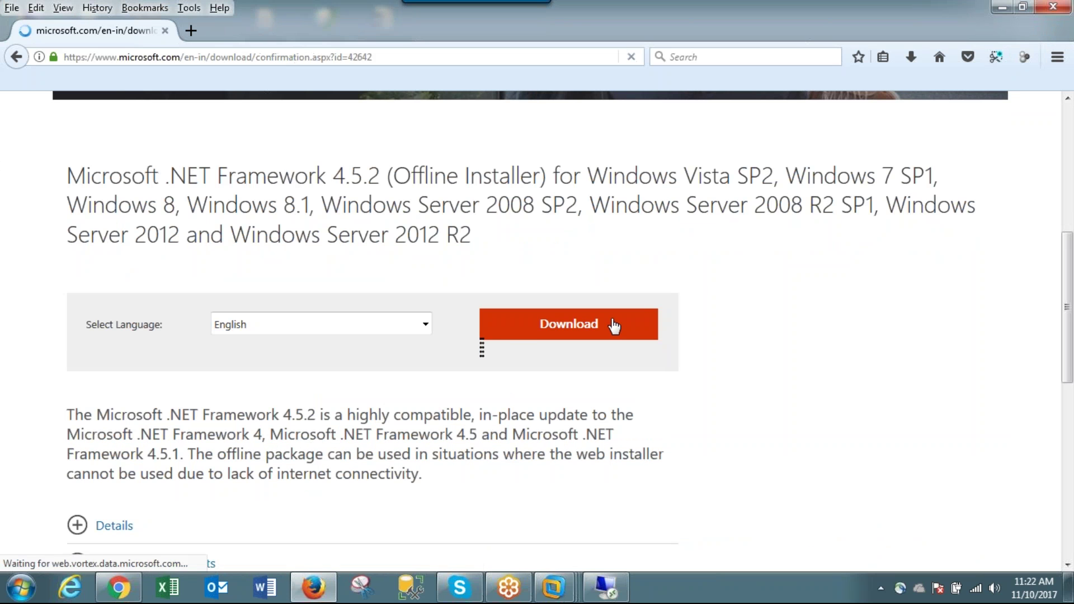
scroll(634, 345, "down", 5)
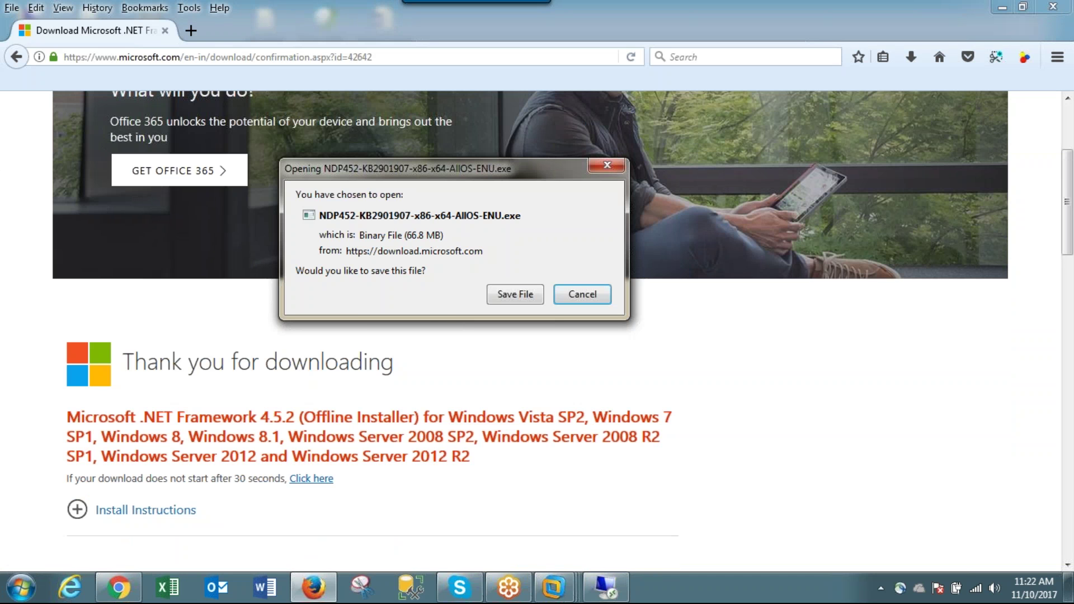
- Save the NDP452-KB2901907-x86-x64-AllOS-ENU.exe download and show it in its Desktop folder
left_click(526, 295)
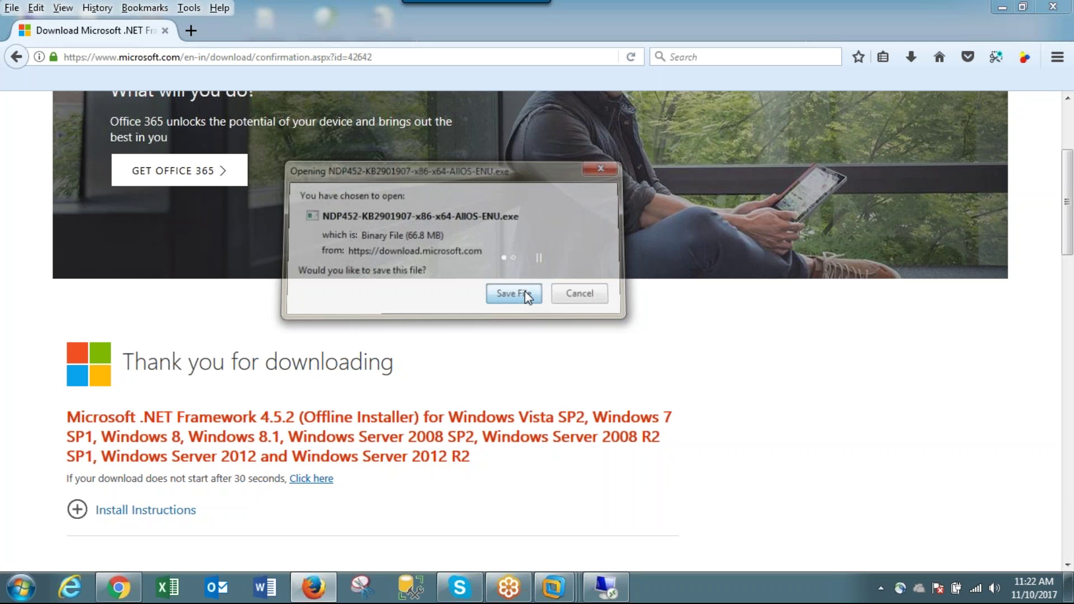
left_click(633, 489)
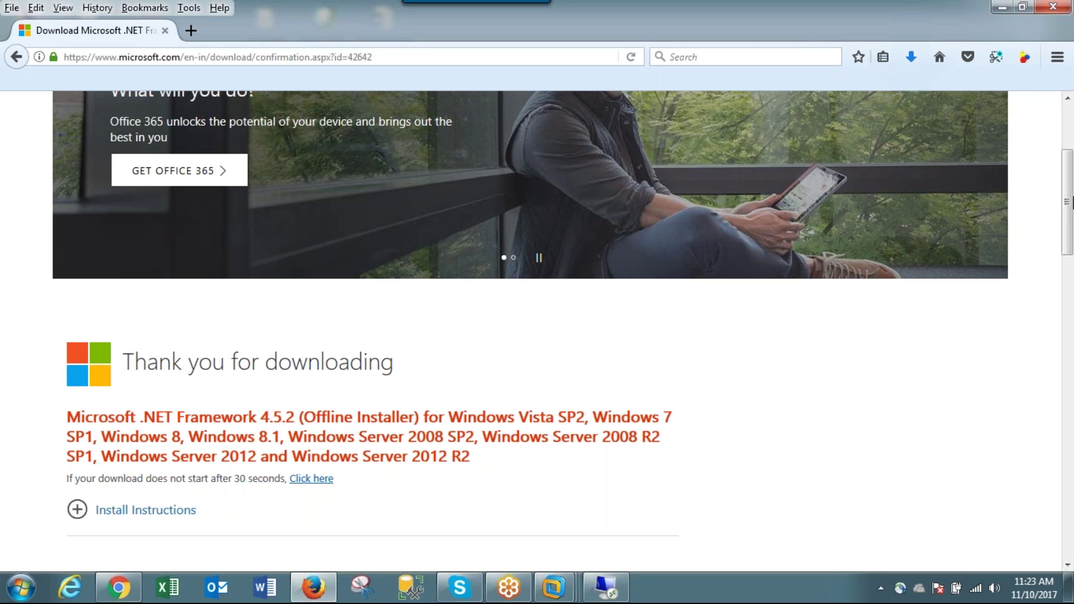
left_click(910, 59)
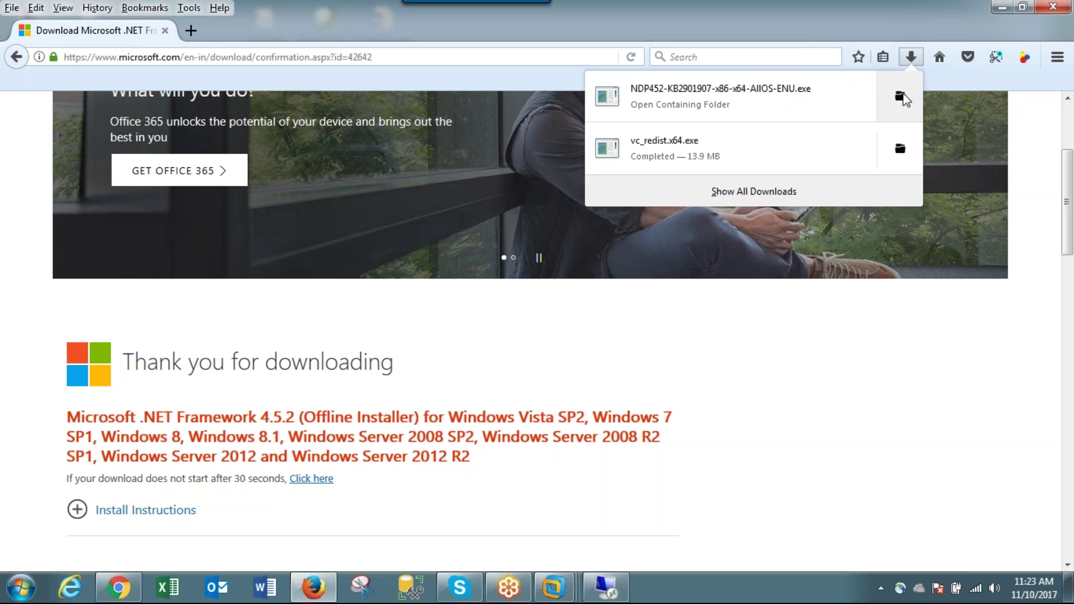
left_click(900, 93)
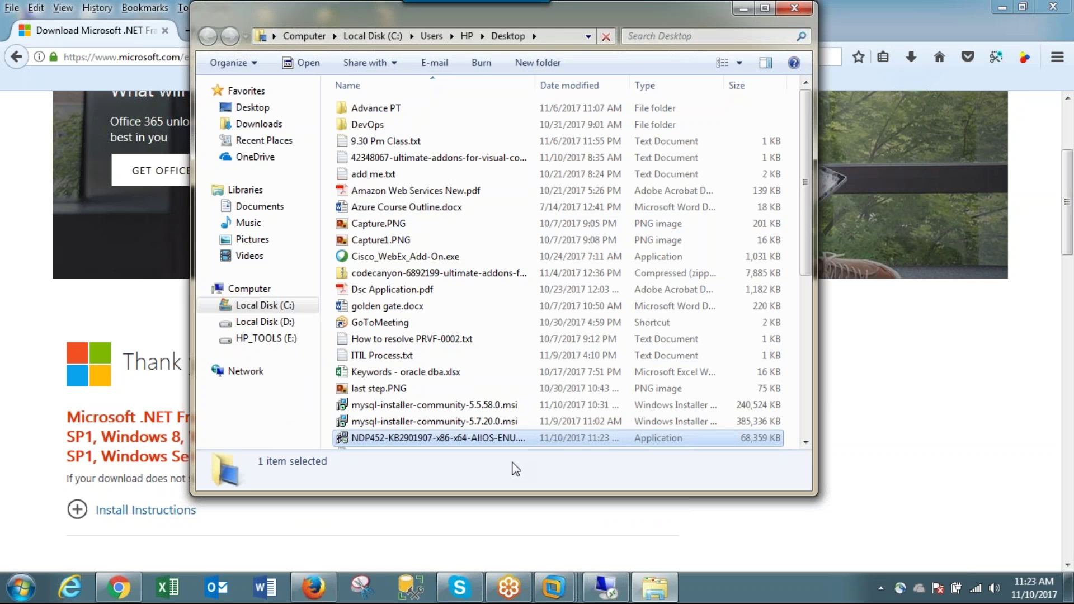
- In the remote session, cancel the failed Workbench installation and close MySQL Installer
left_click(608, 587)
left_click(763, 466)
left_click(568, 339)
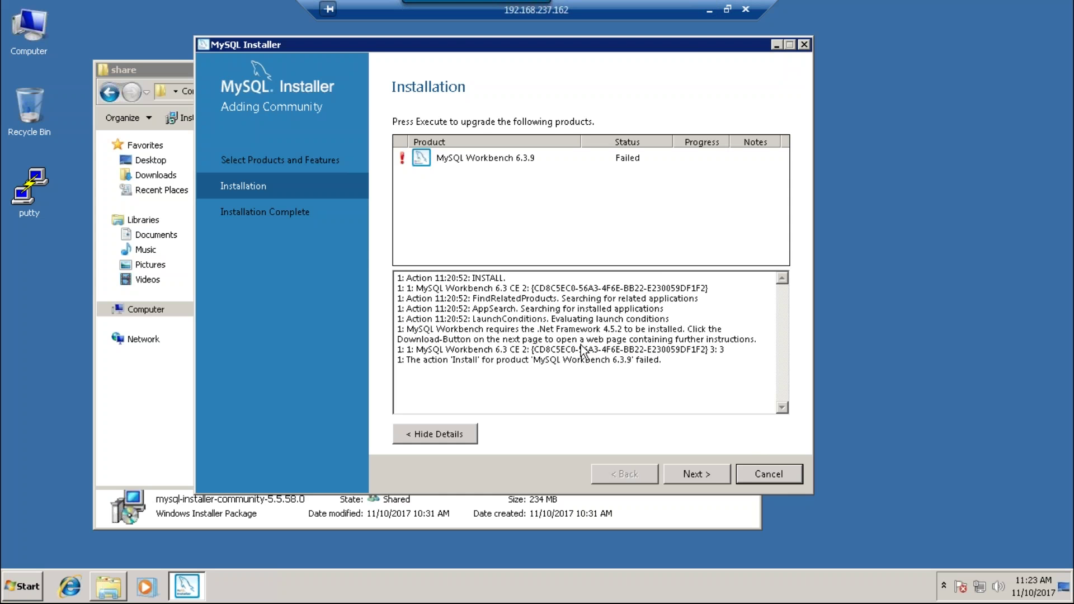
left_click(805, 44)
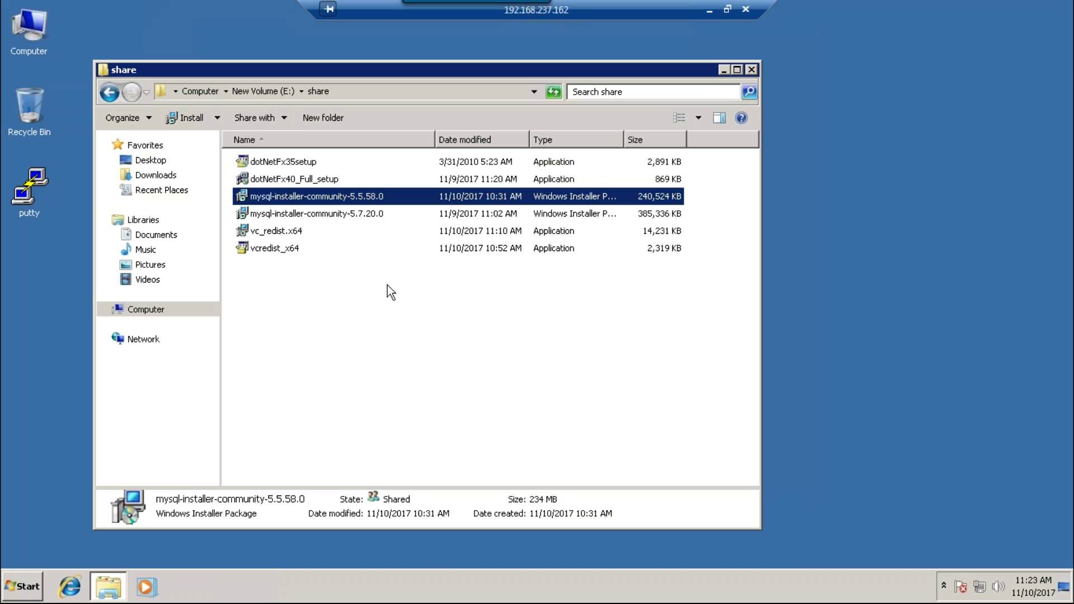
- Paste the NDP452 .NET Framework 4.5.2 installer into the share folder and run it
right_click(319, 288)
left_click(351, 376)
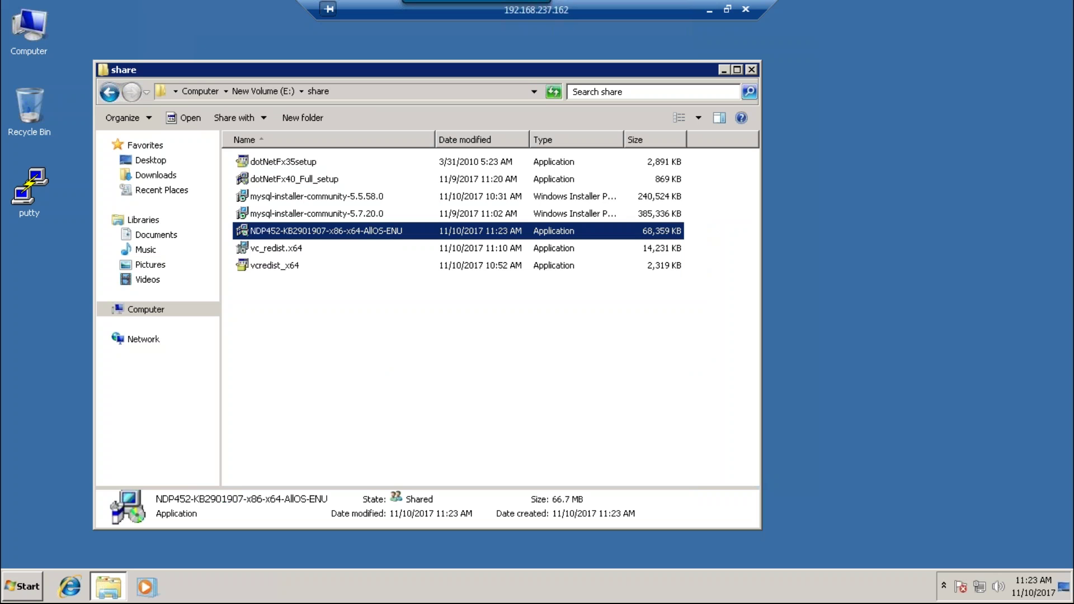
double_click(389, 232)
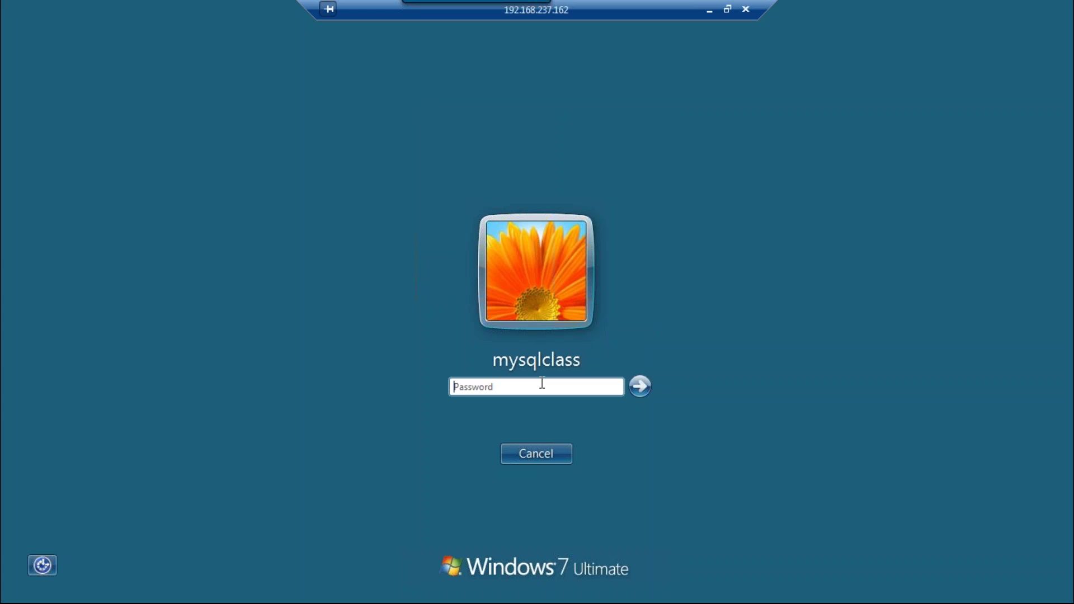
- Sign in with the account password and run mysql-installer-community-5.5.58.0 from E:\share
type("mysqlclass")
key("Return")
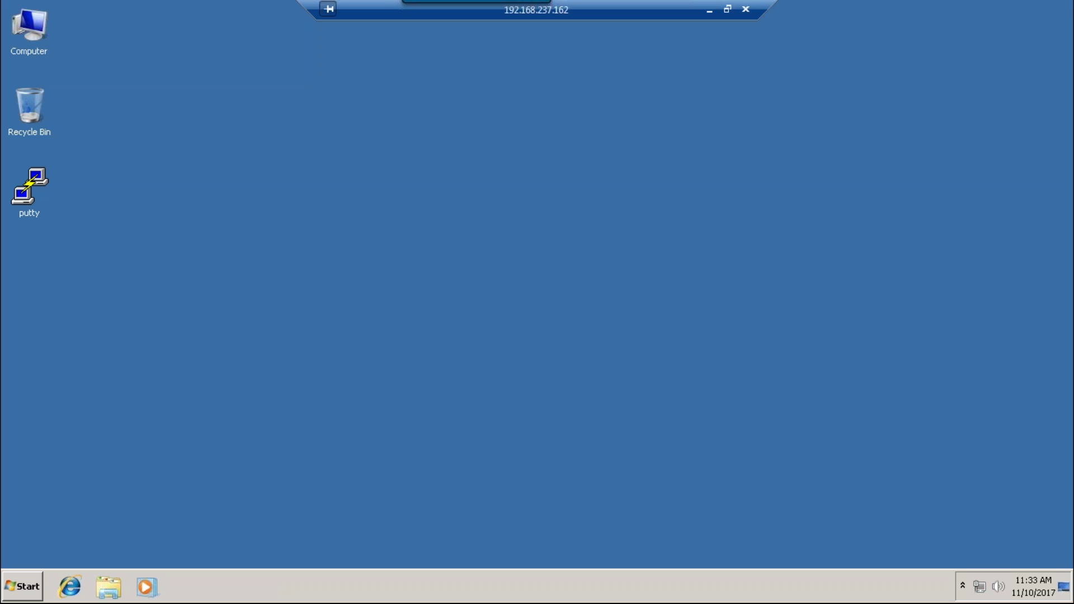
double_click(38, 32)
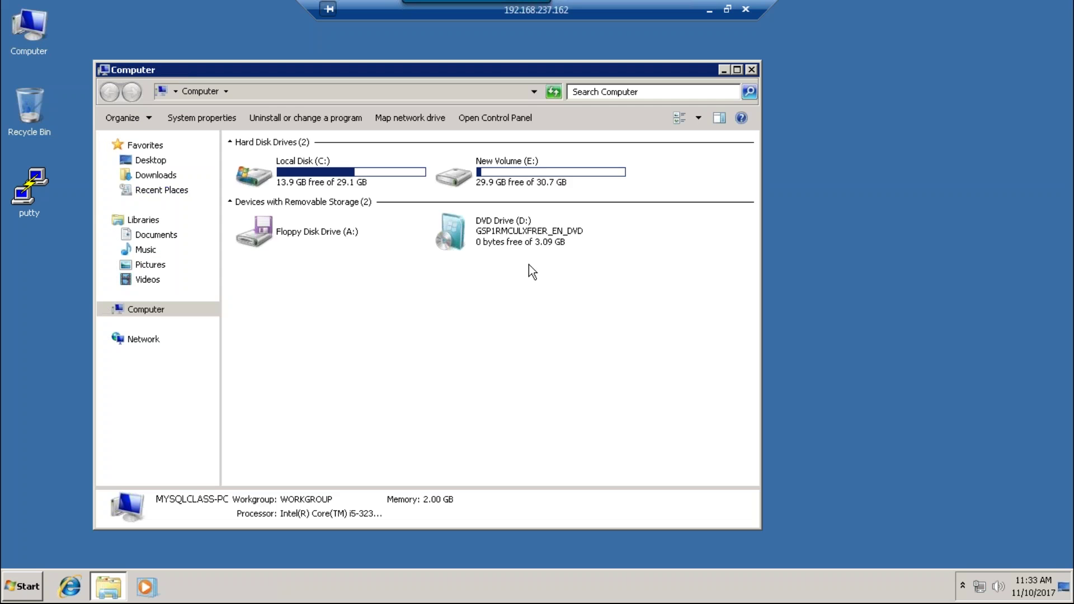
double_click(511, 182)
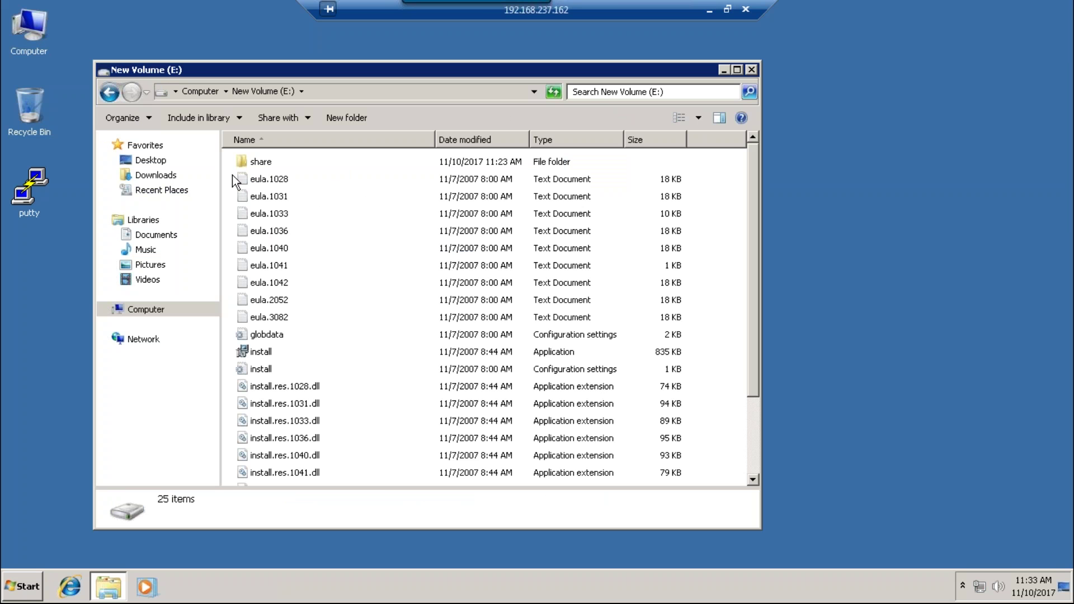
double_click(258, 163)
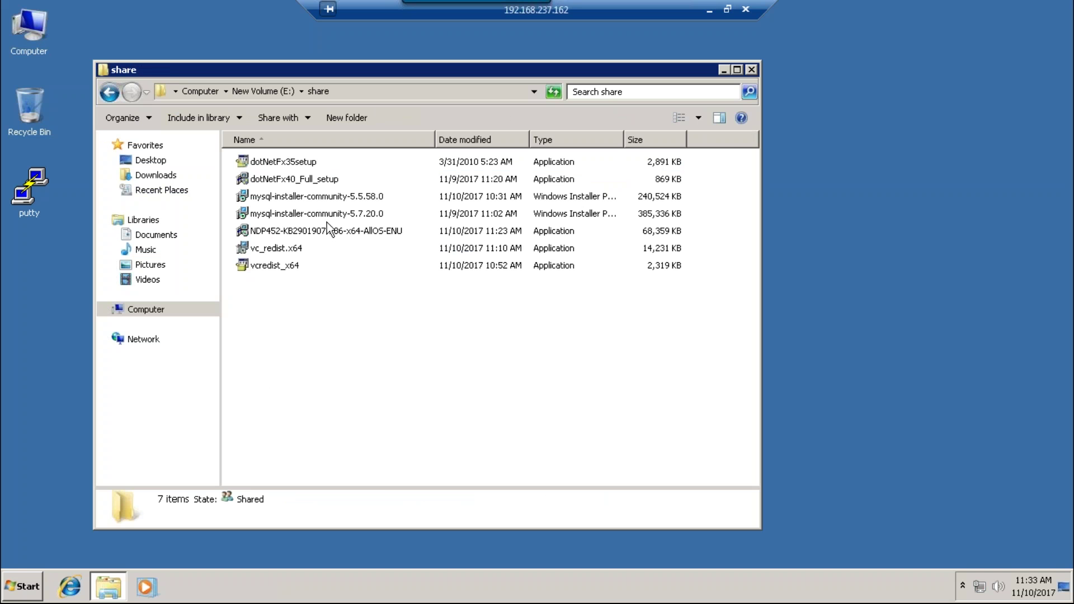
double_click(330, 197)
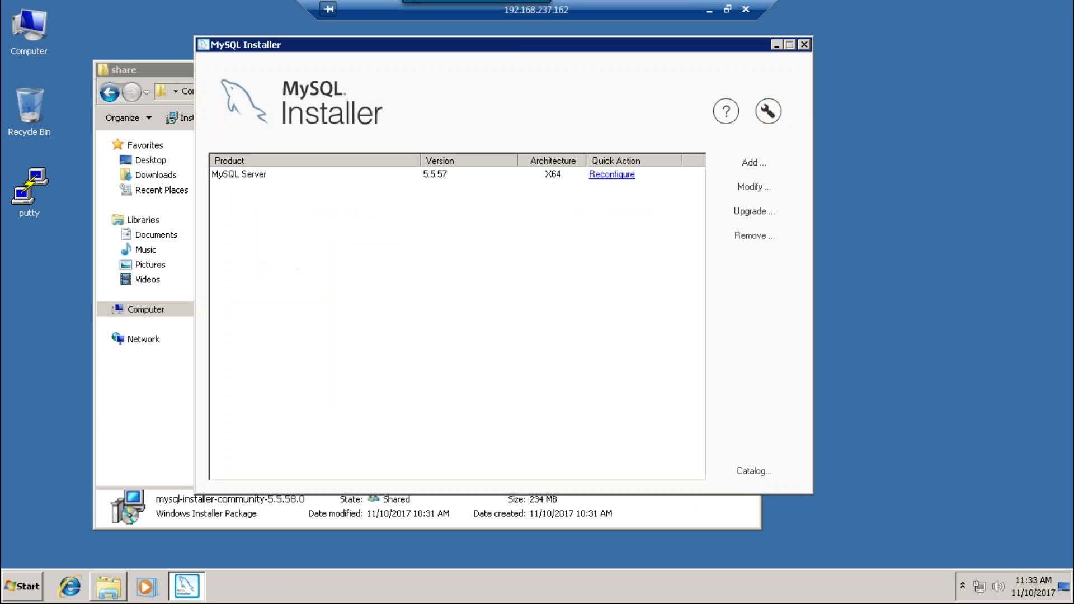
- Add MySQL Workbench 6.3.9 - X64 from Applications to the install list and continue
left_click(756, 166)
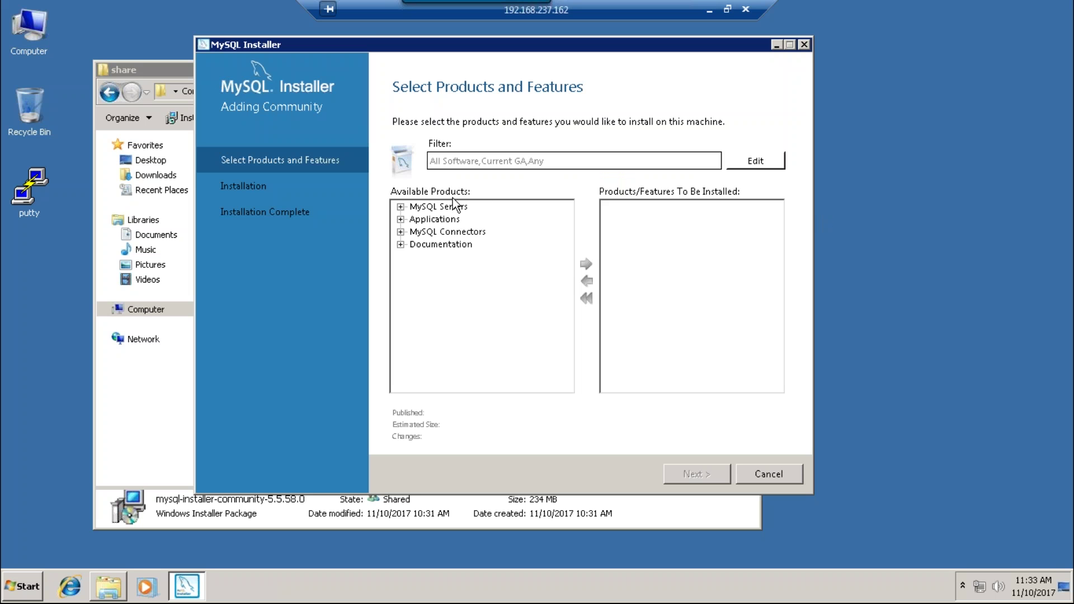
double_click(419, 220)
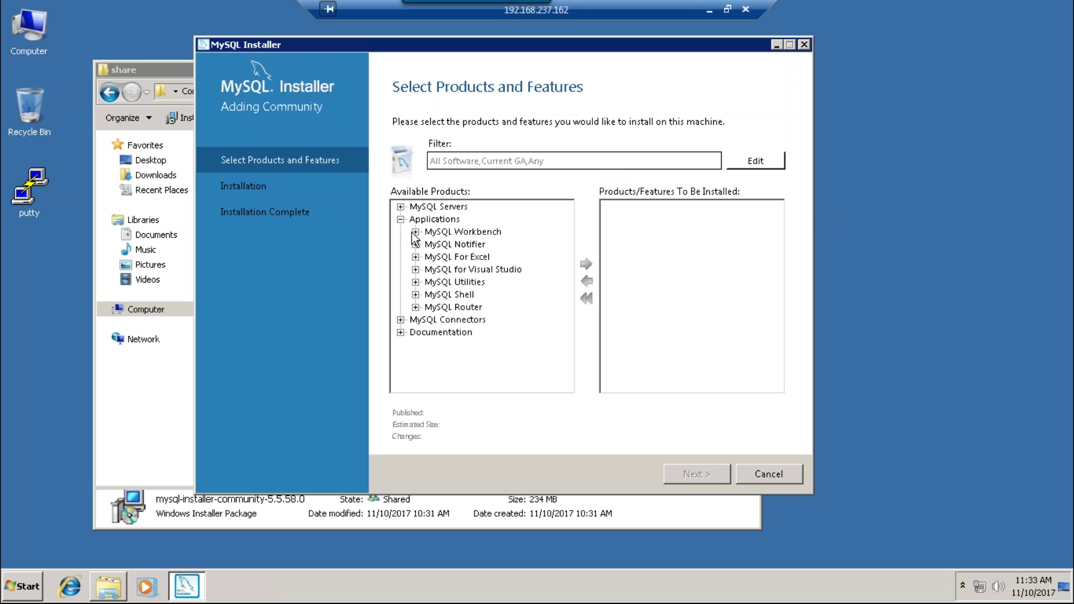
left_click(414, 232)
double_click(444, 244)
left_click(474, 256)
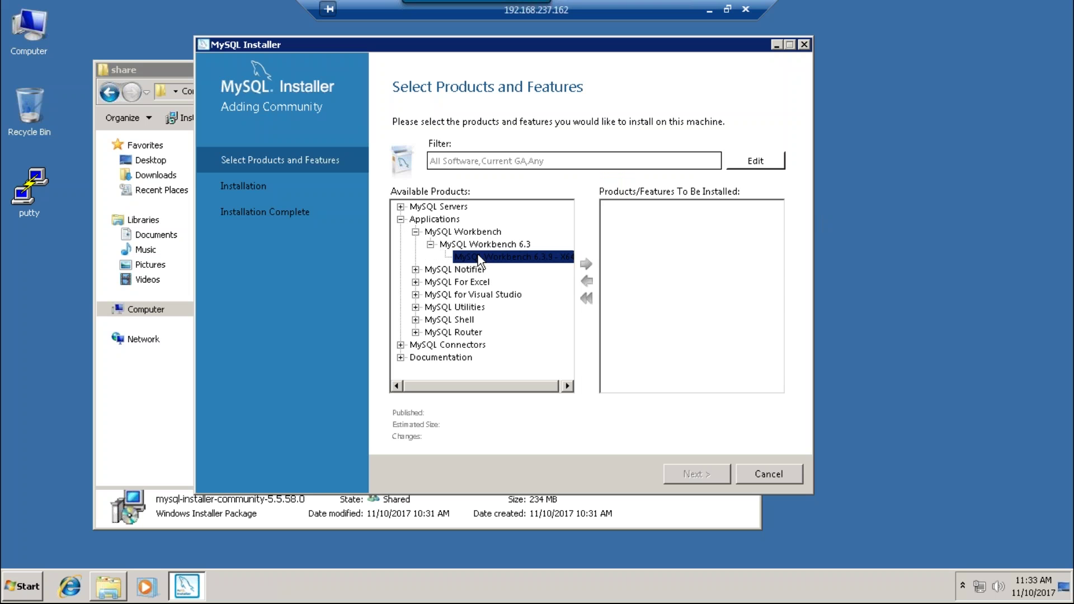
left_click(586, 264)
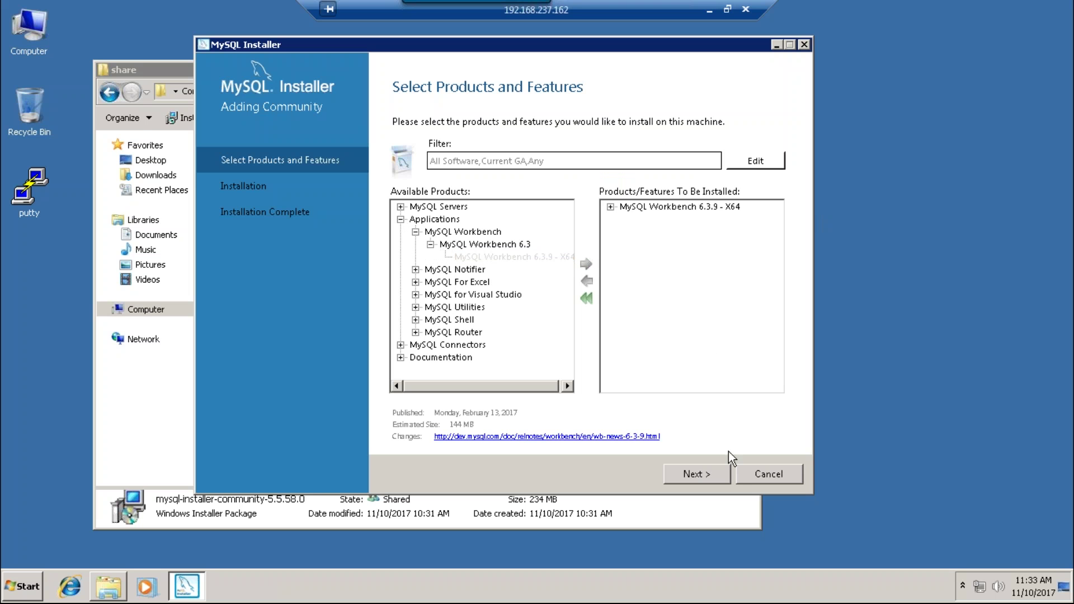
left_click(721, 476)
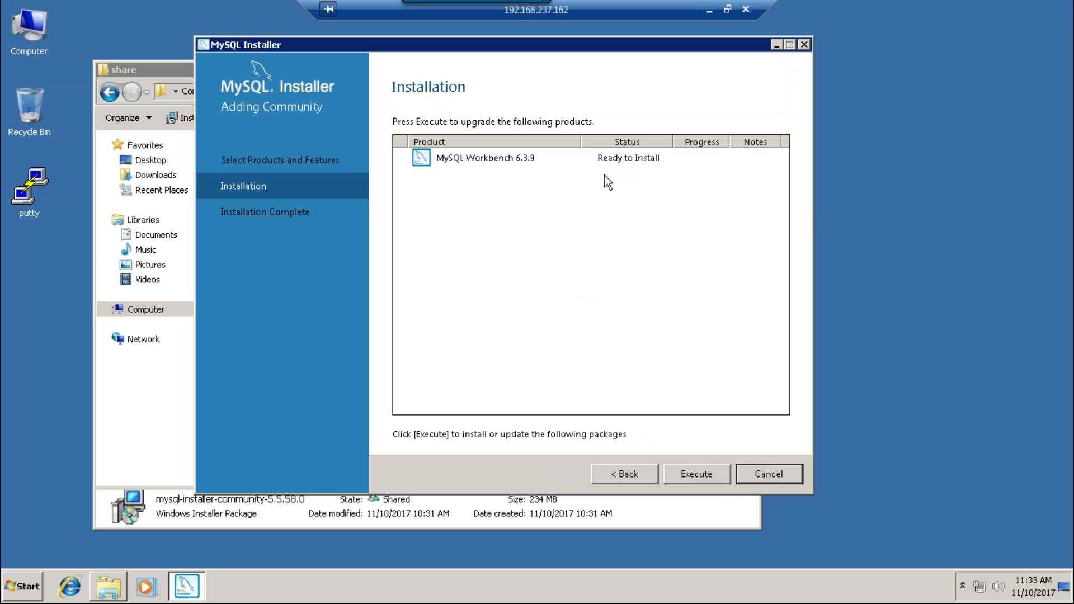
- Execute the Workbench 6.3.9 installation and finish with Start MySQL Workbench after Setup checked
left_click(703, 473)
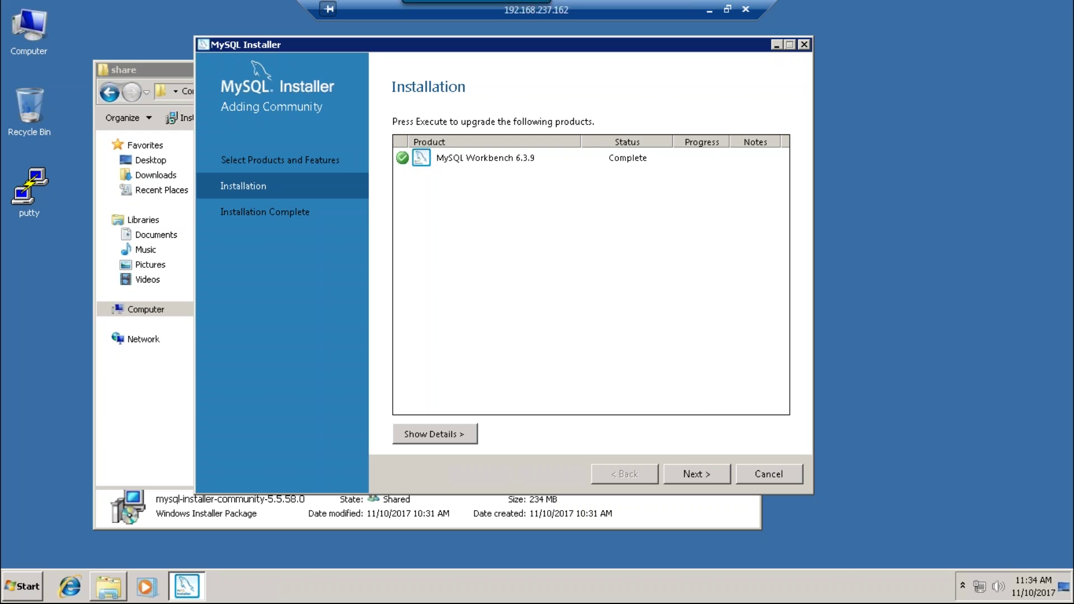
left_click(715, 469)
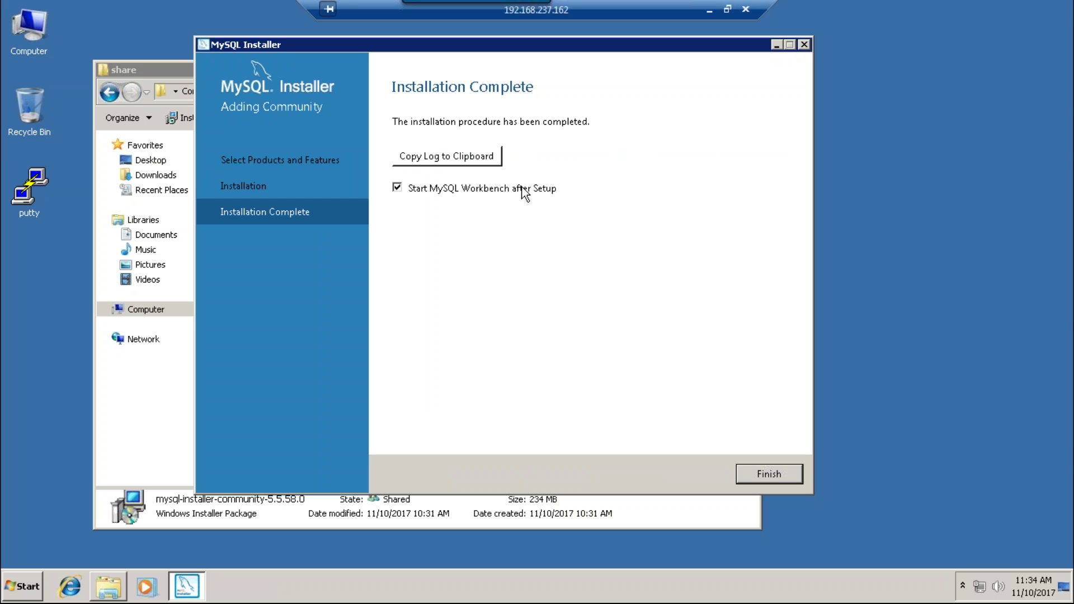
left_click(780, 472)
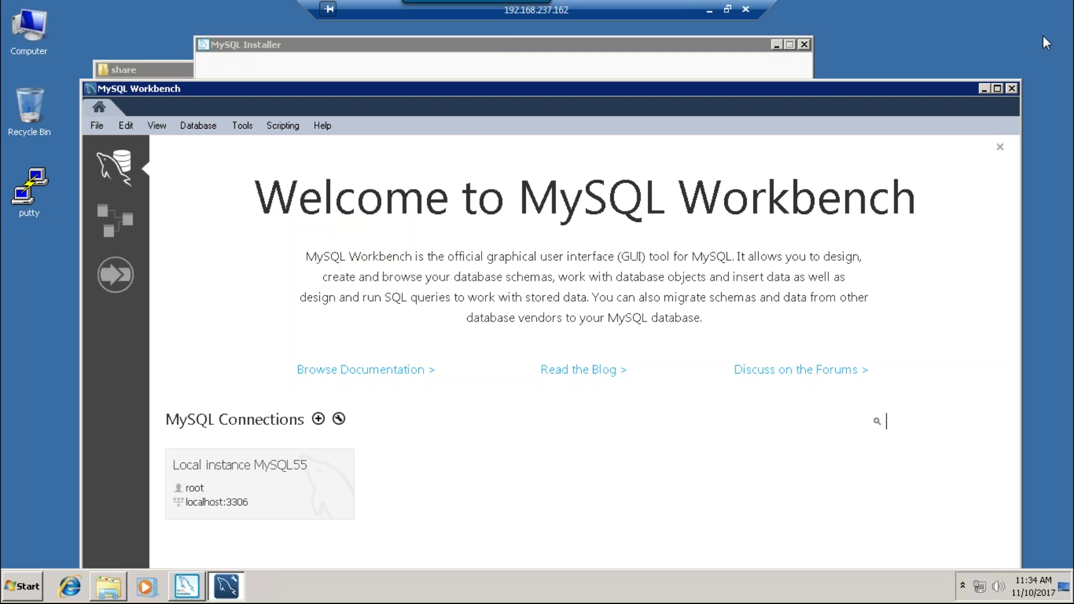
- Reposition the Workbench window and create a new model via File > New Model
left_click_drag(819, 85, 802, 47)
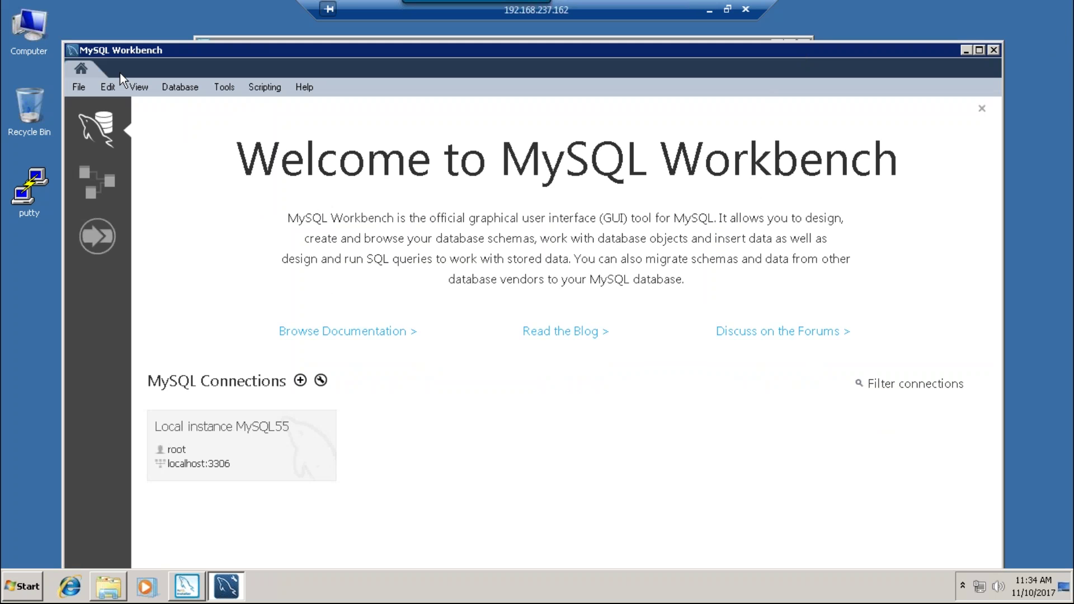
left_click(84, 88)
left_click(99, 103)
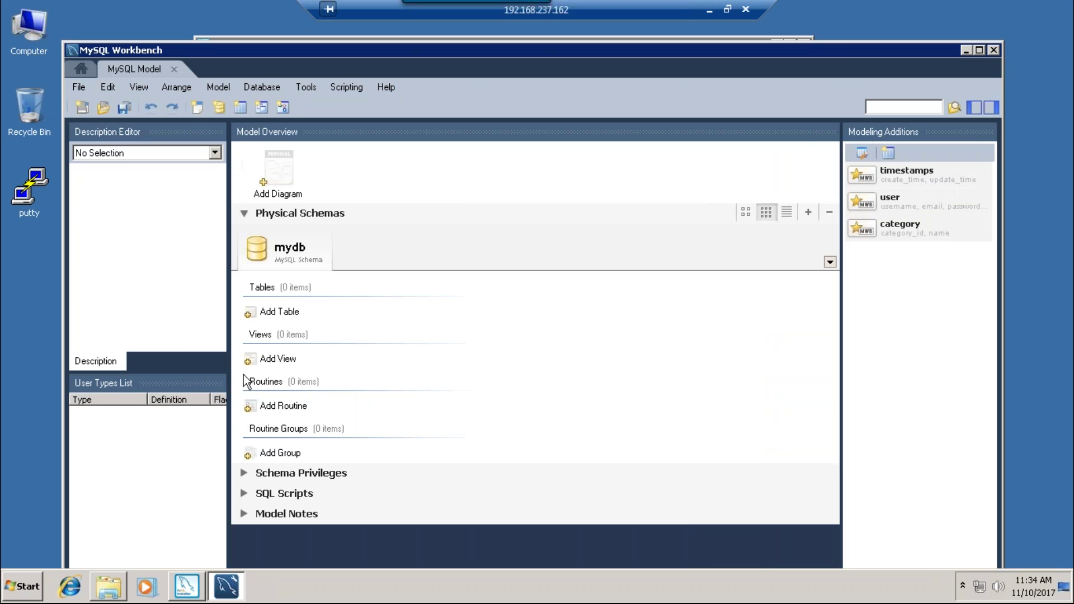
- Browse the model's menus without changes, then return to the Home welcome page
left_click(215, 153)
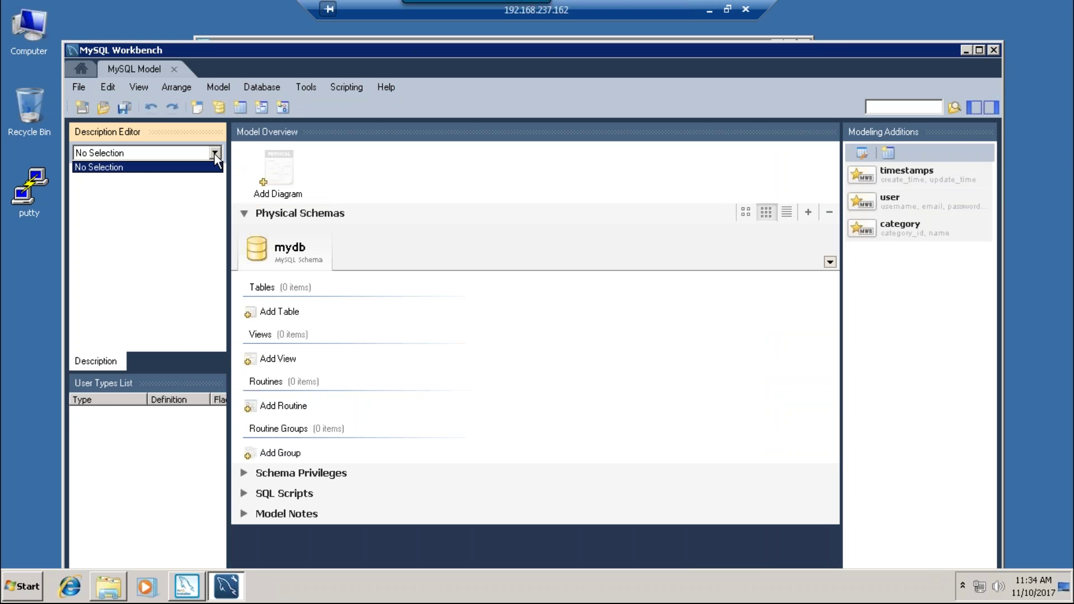
left_click(215, 154)
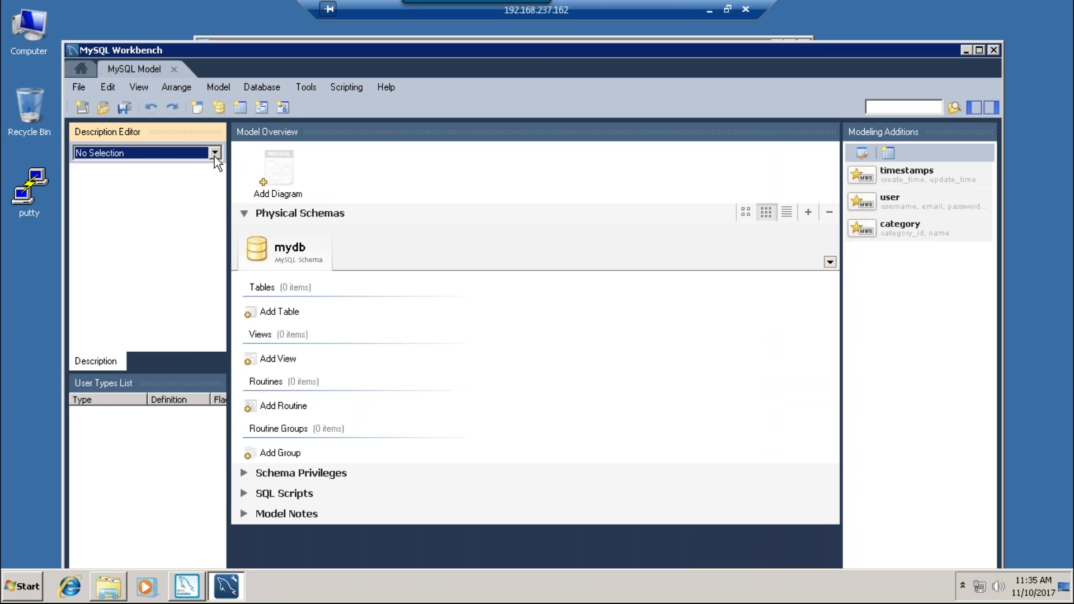
left_click(79, 87)
mouse_move(123, 85)
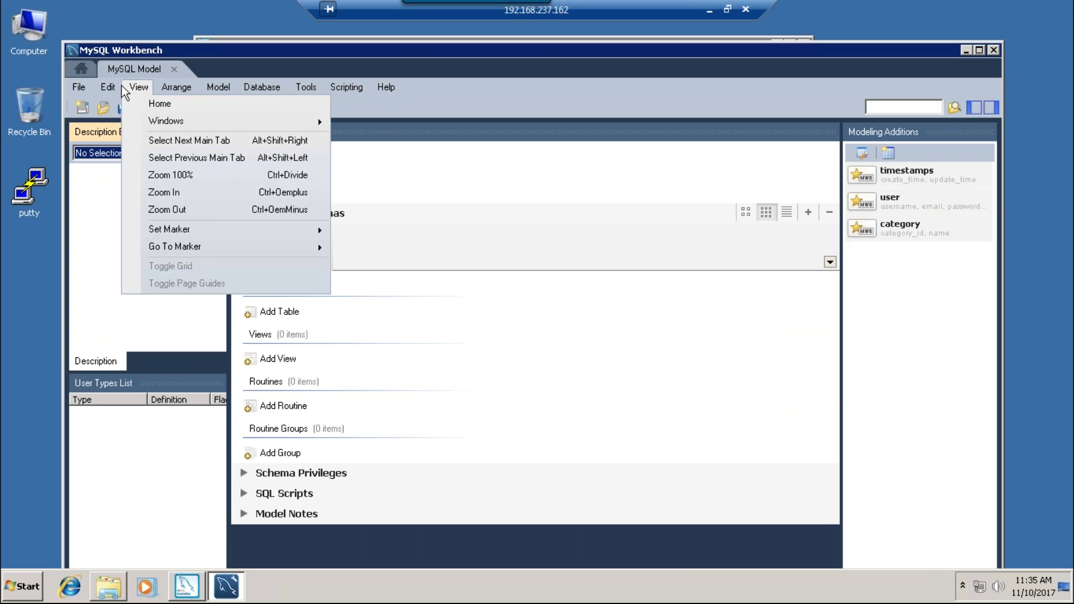
mouse_move(178, 94)
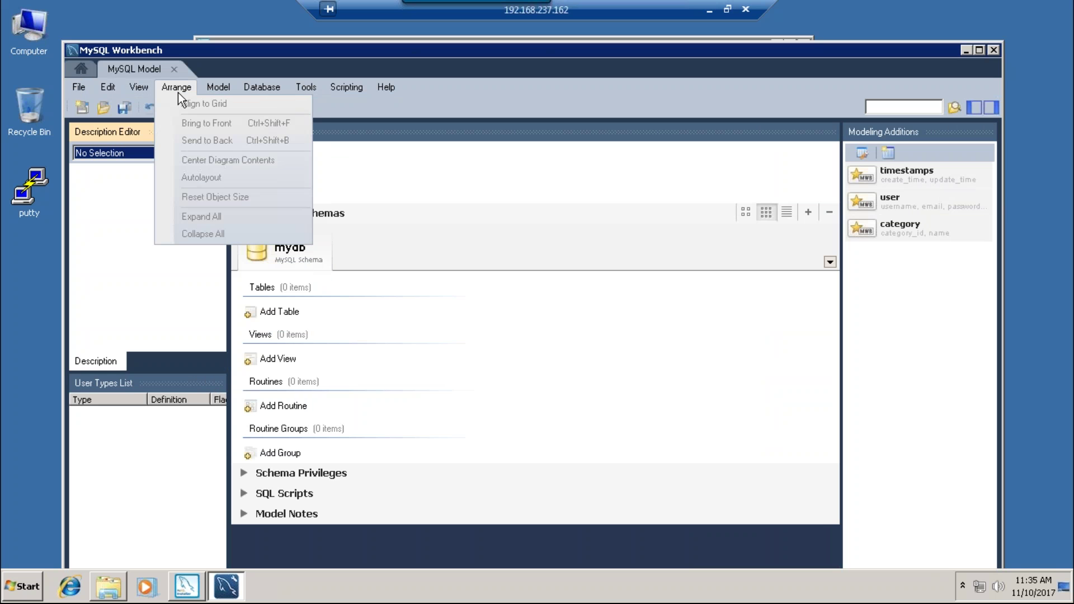
left_click(82, 68)
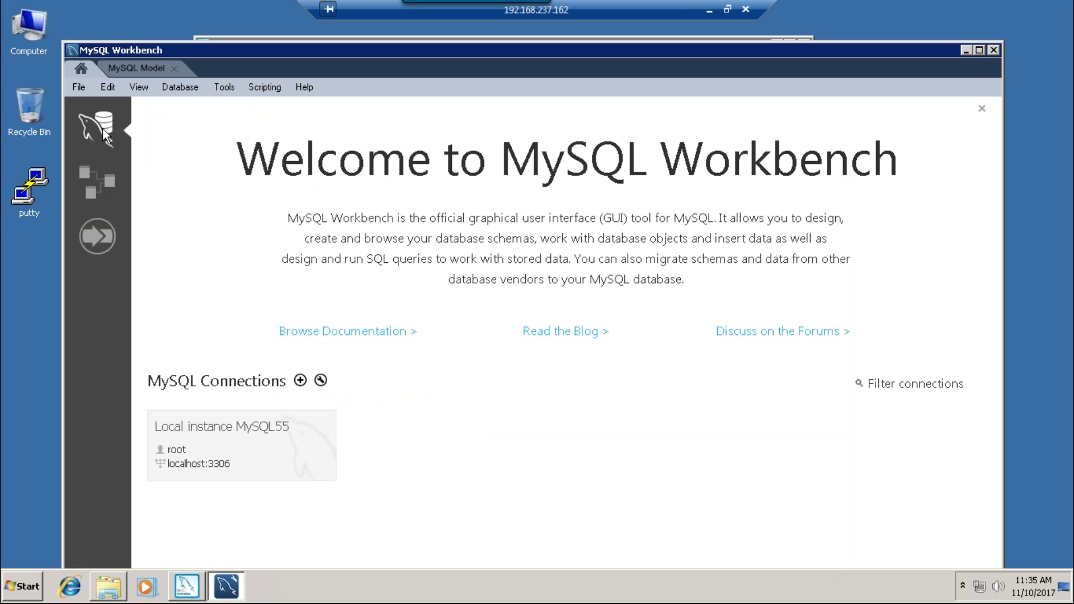
- Open the Local instance MySQL55 SQL editor and maximize the Workbench window
left_click(191, 439)
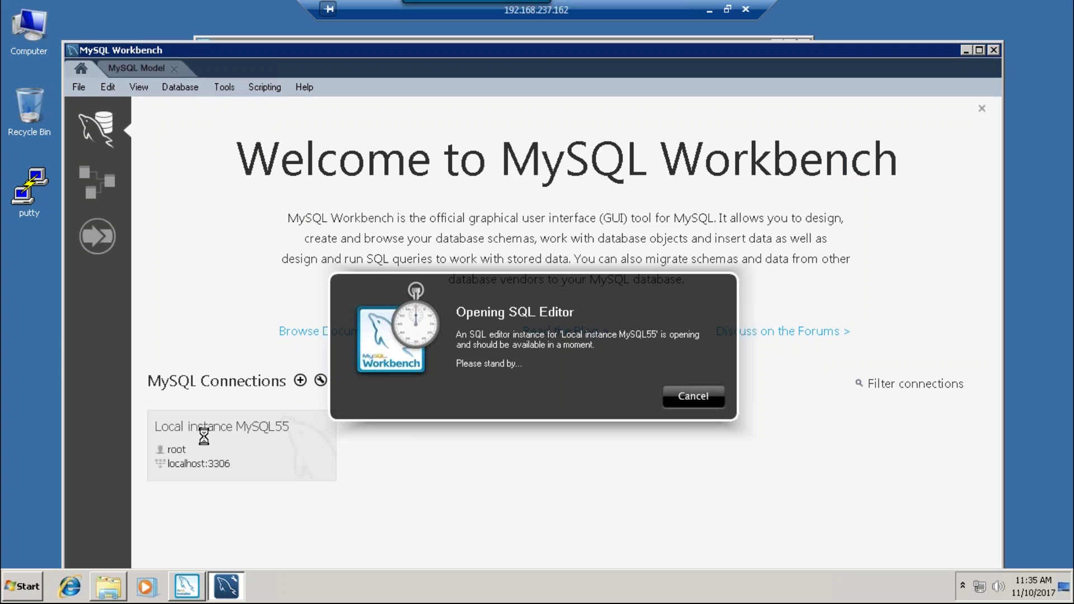
left_click(693, 396)
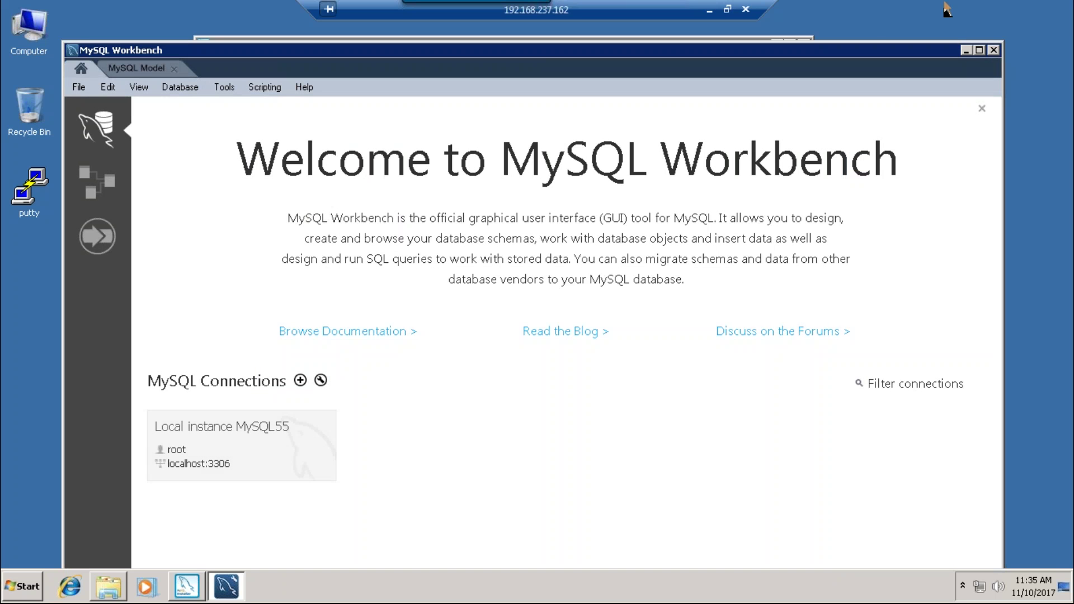
left_click(980, 50)
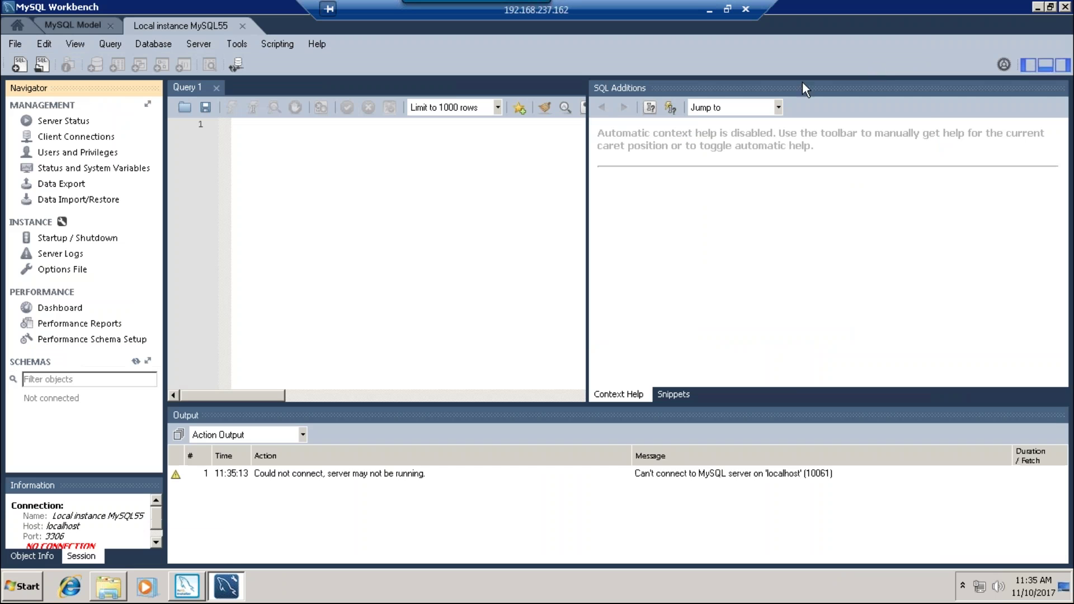